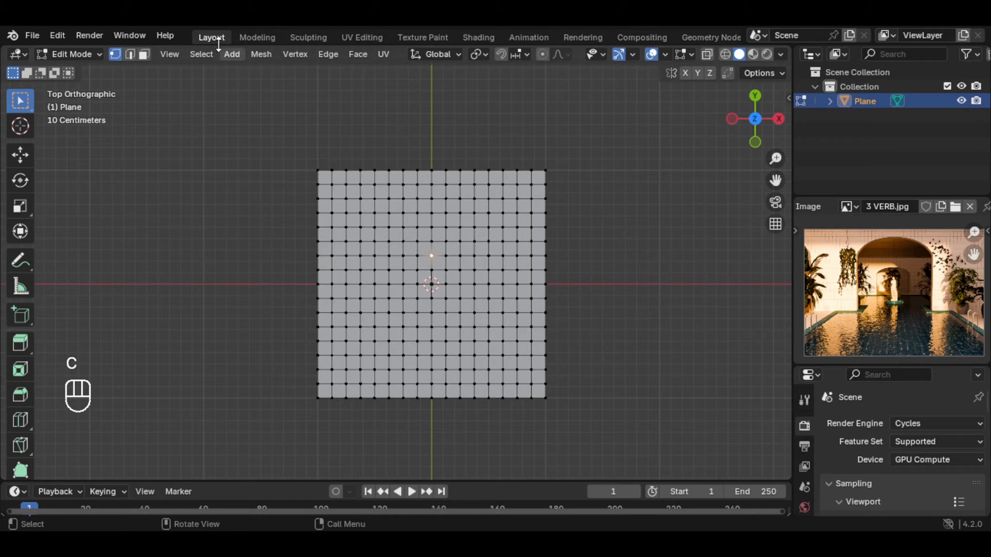
Select an 8-by-5 block of faces in the plane's upper half and a neck four faces wide below it
key(c)
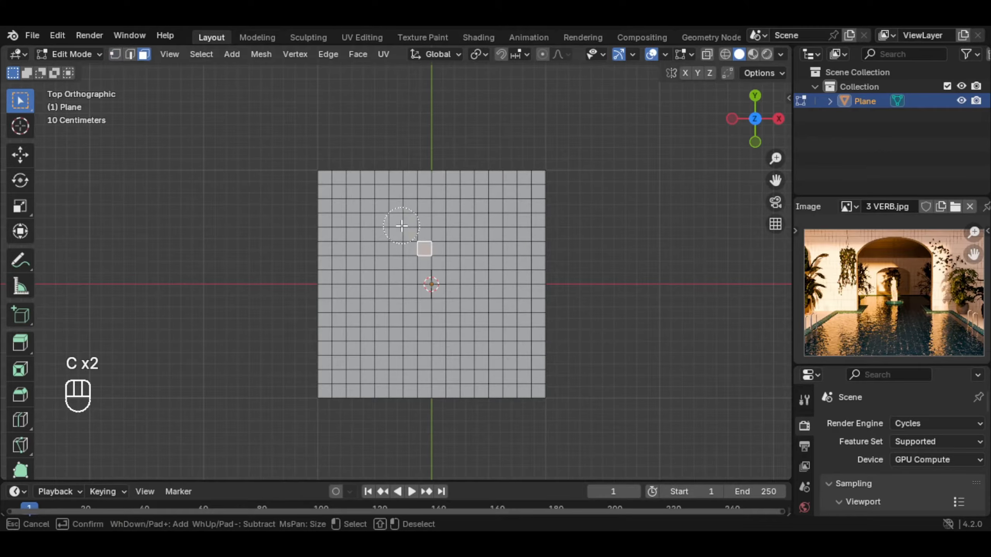
right_click(466, 220)
key(c)
middle_drag(470, 171, 441, 171)
right_click(435, 172)
key(c)
click(462, 244)
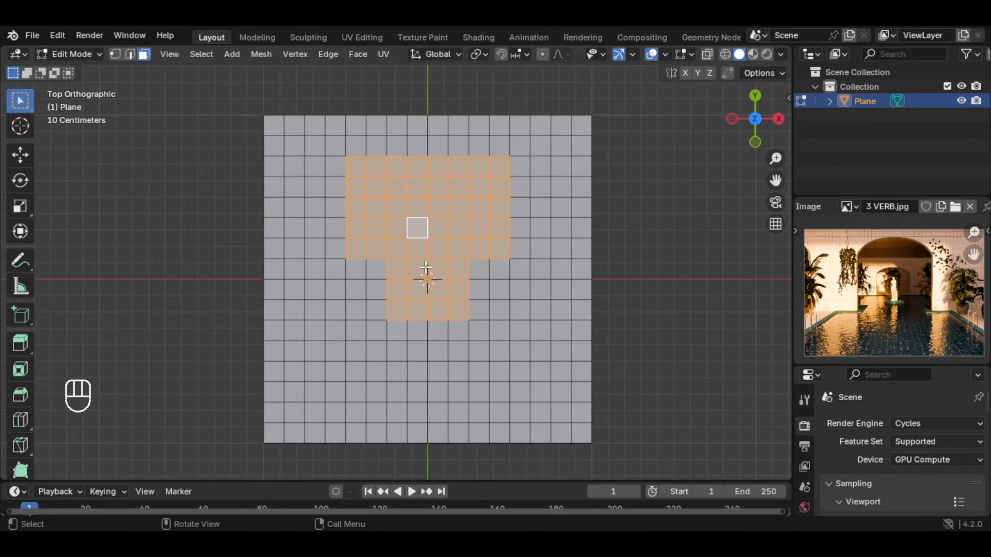
Add an 8-by-4 block of faces below the neck to the selection and deselect the stray face beside the neck
shift+middle_drag(454, 332, 457, 285)
key(c)
drag(433, 322, 415, 299)
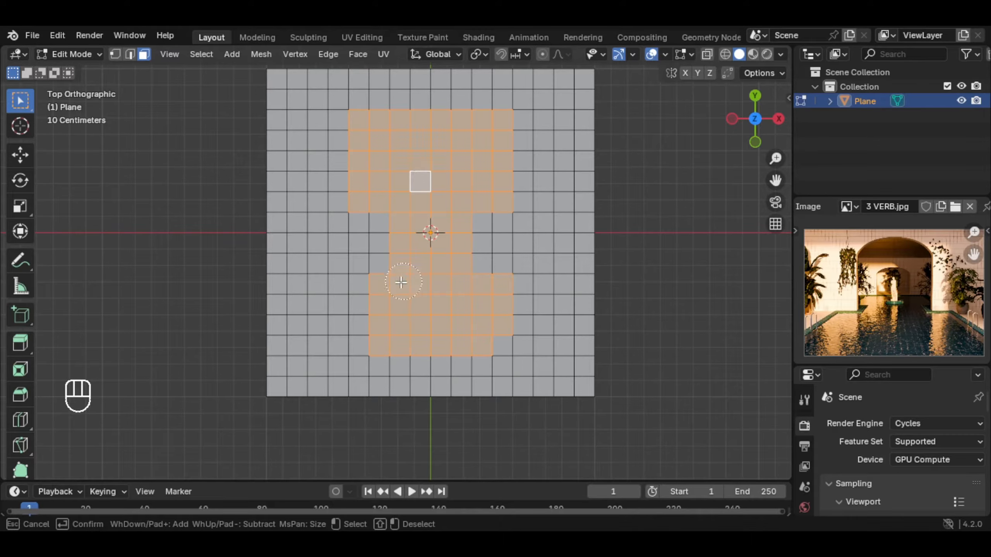
right_click(484, 335)
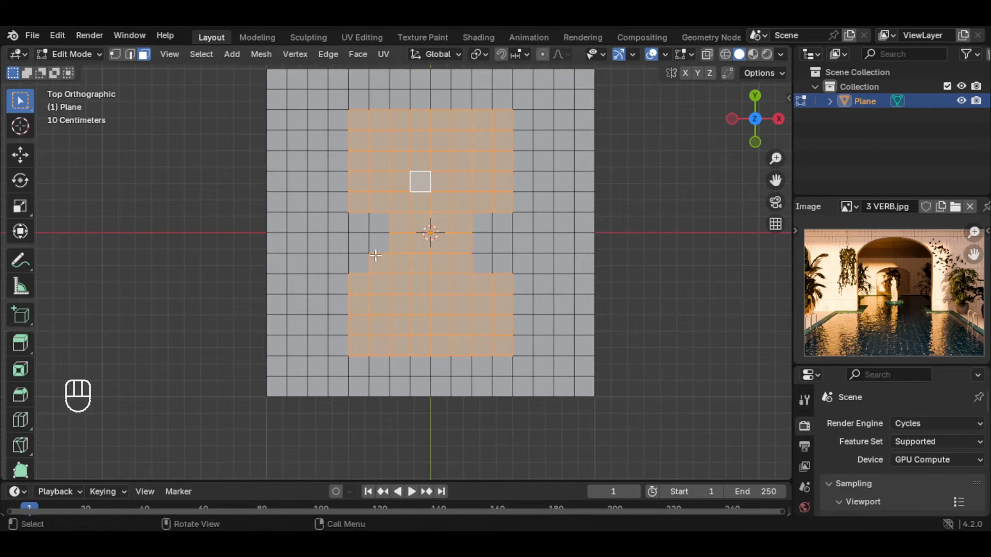
key(c)
middle_click(364, 241)
right_click(362, 238)
Extend the selected lower block by one more row of faces so it is five rows deep
scroll(527, 237, down, 1)
shift+middle_drag(530, 233, 528, 238)
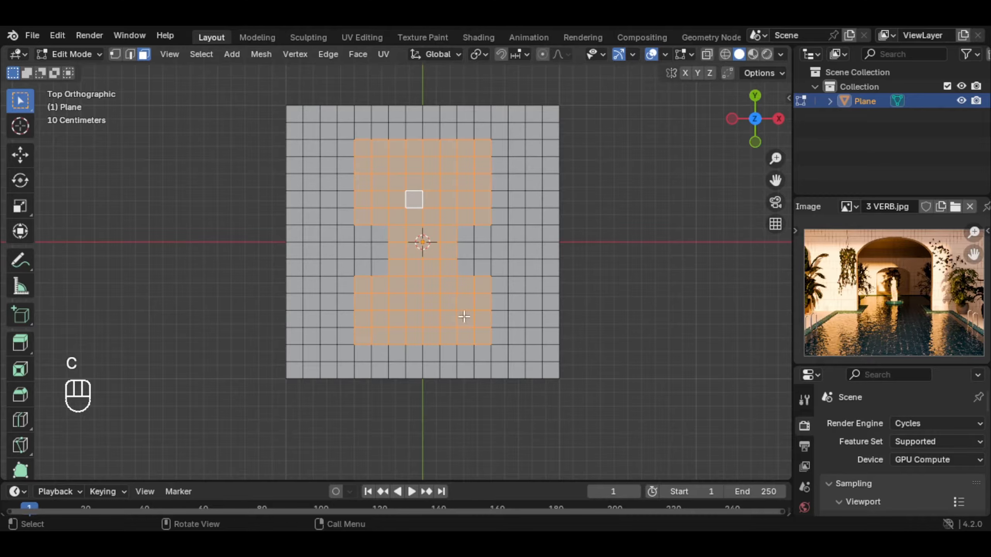
key(c)
middle_drag(406, 399, 366, 391)
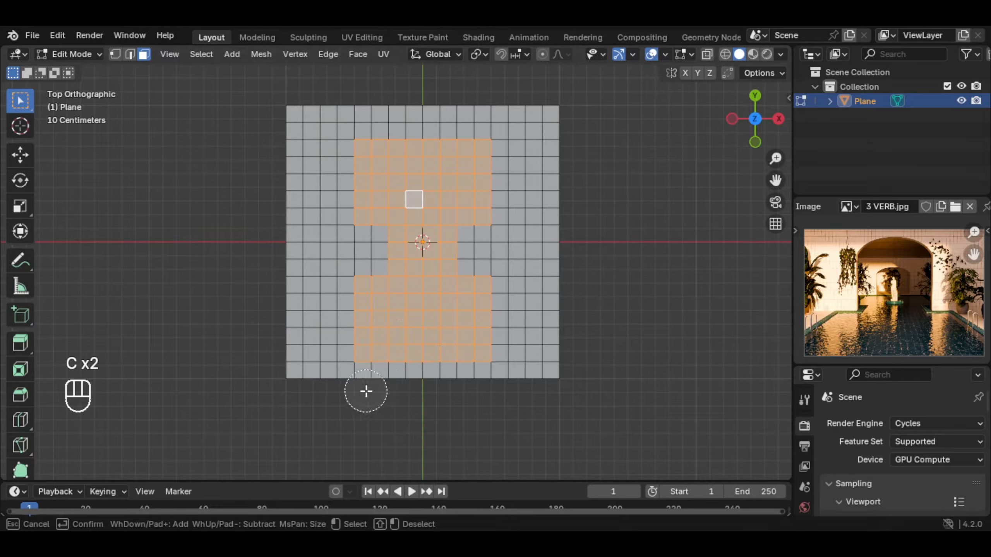
right_click(366, 392)
Extrude the selected faces downward to form the recessed pool basin and return to Object Mode
shift+middle_drag(551, 241, 554, 243)
key(e)
key(ctrl+z)
middle_drag(474, 262, 594, 171)
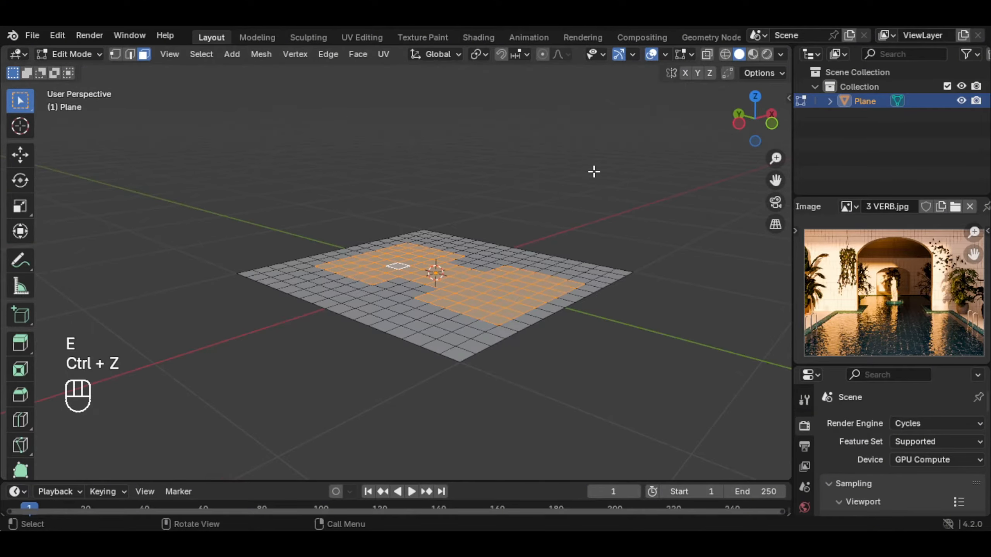
key(e)
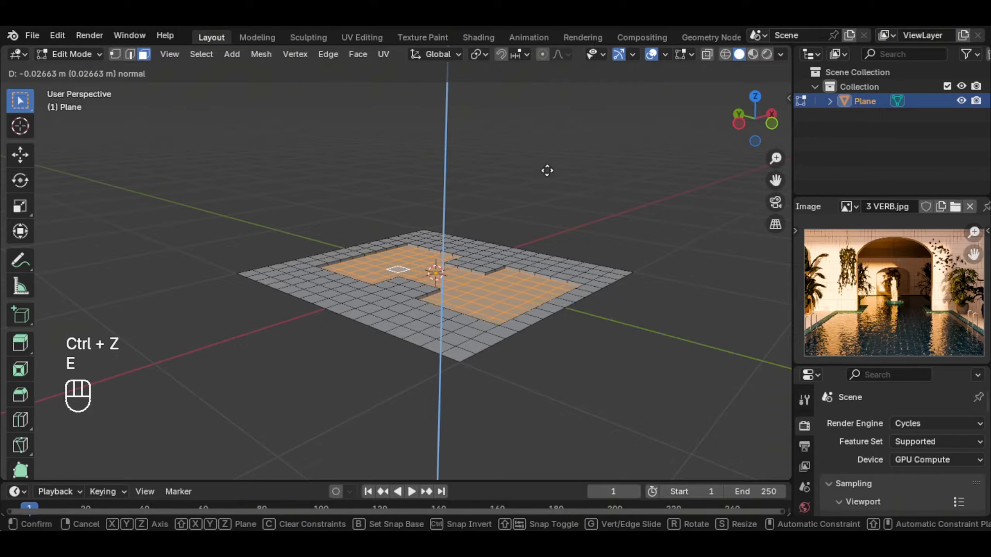
click(545, 206)
shift+middle_drag(562, 237, 523, 328)
scroll(525, 293, up, 3)
key(g)
key(Tab)
scroll(509, 248, down, 6)
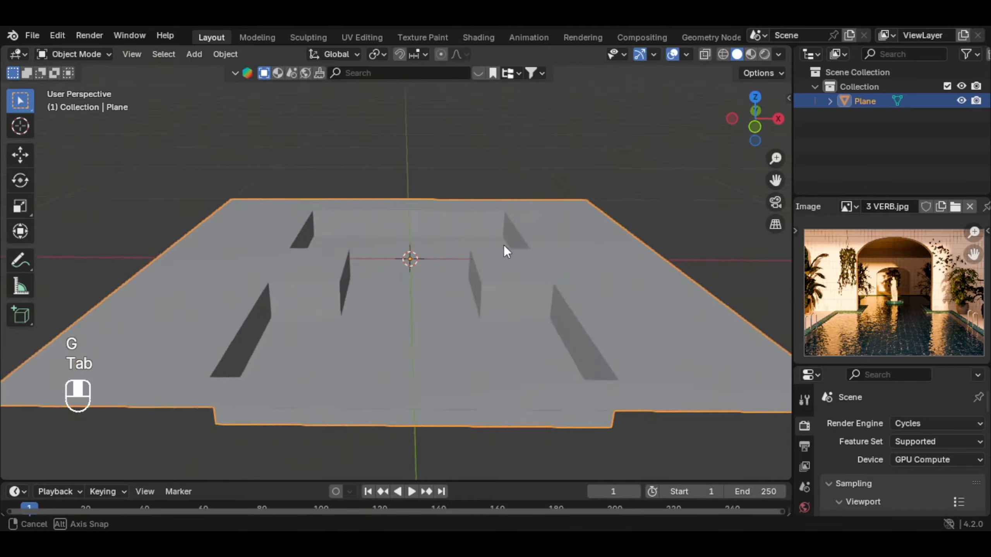
Scale the whole pool plane up uniformly
key(s)
click(394, 285)
scroll(394, 285, down, 4)
middle_drag(394, 285, 501, 306)
scroll(399, 277, down, 2)
scroll(511, 293, down, 2)
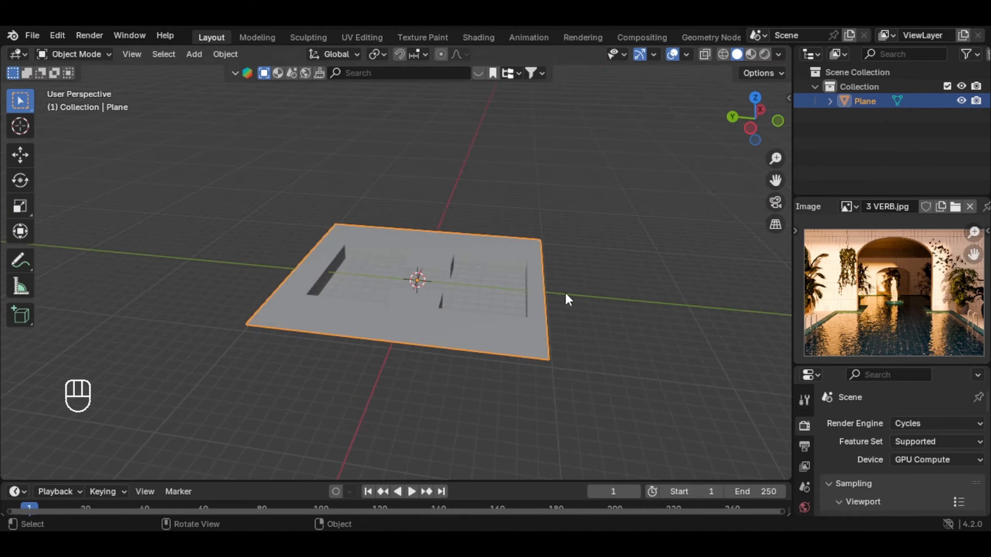
Stretch the whole pool mesh along the global Y axis into a long rectangle and adjust its overall scale
key(Tab)
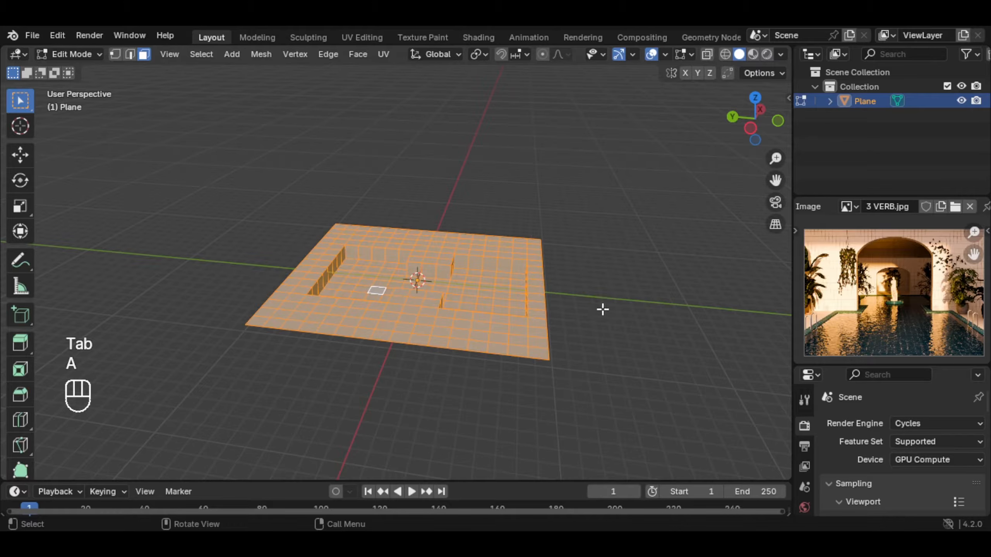
key(s)
key(y)
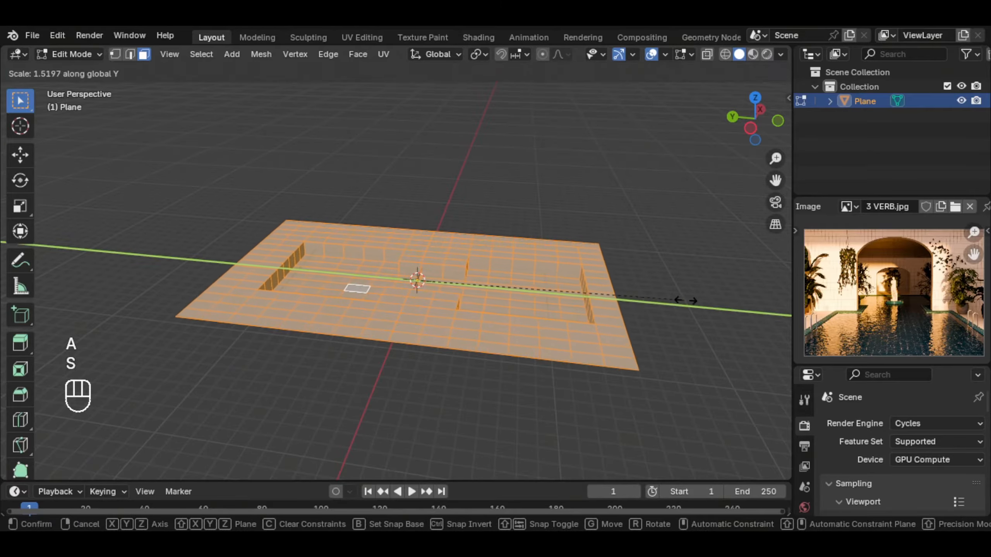
click(766, 296)
middle_drag(616, 276, 486, 292)
shift+middle_drag(486, 292, 380, 321)
shift+middle_drag(532, 266, 509, 282)
middle_drag(508, 282, 515, 279)
scroll(528, 273, up, 2)
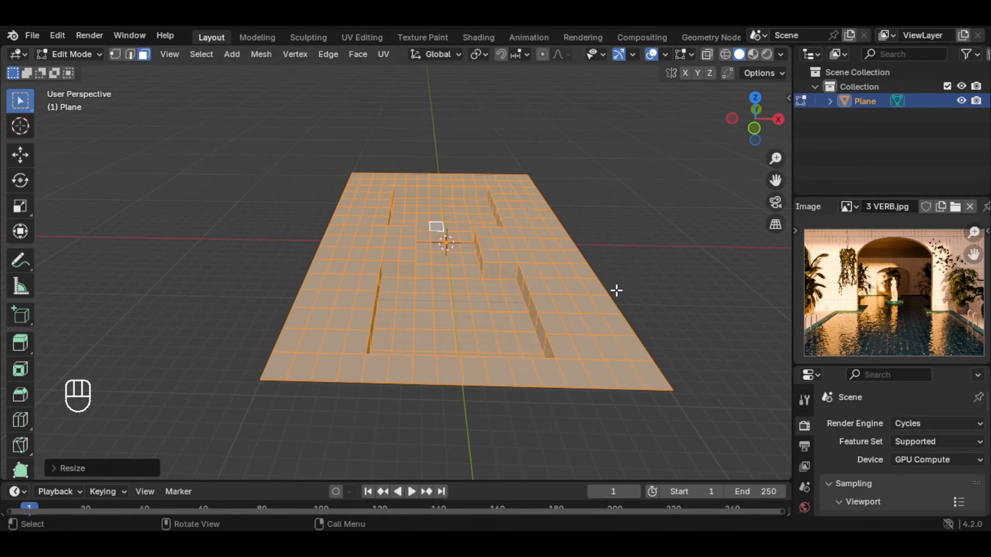
key(s)
key(Tab)
Select the outer border edges on all four sides of the pool mesh in edge select mode
middle_drag(540, 269, 509, 264)
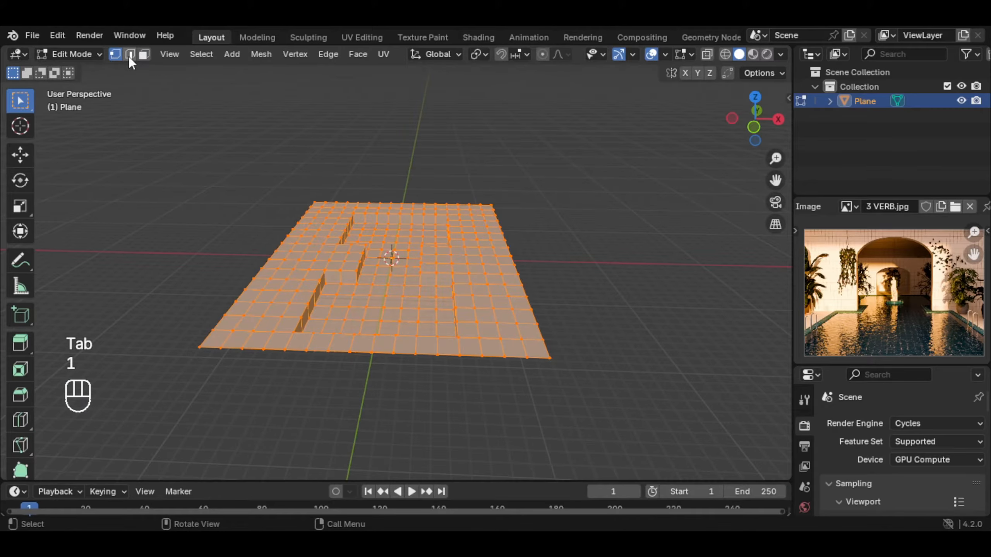
click(130, 56)
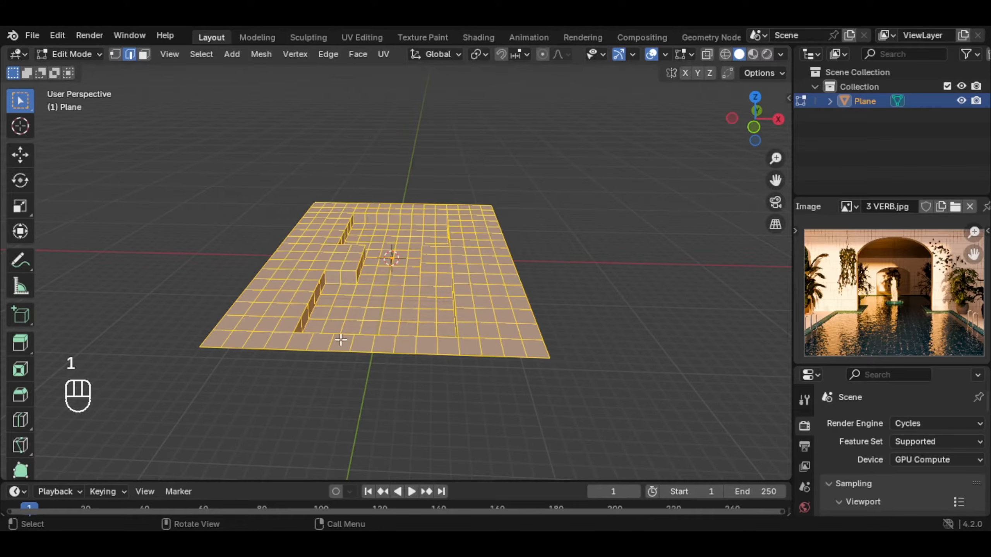
alt+click(382, 354)
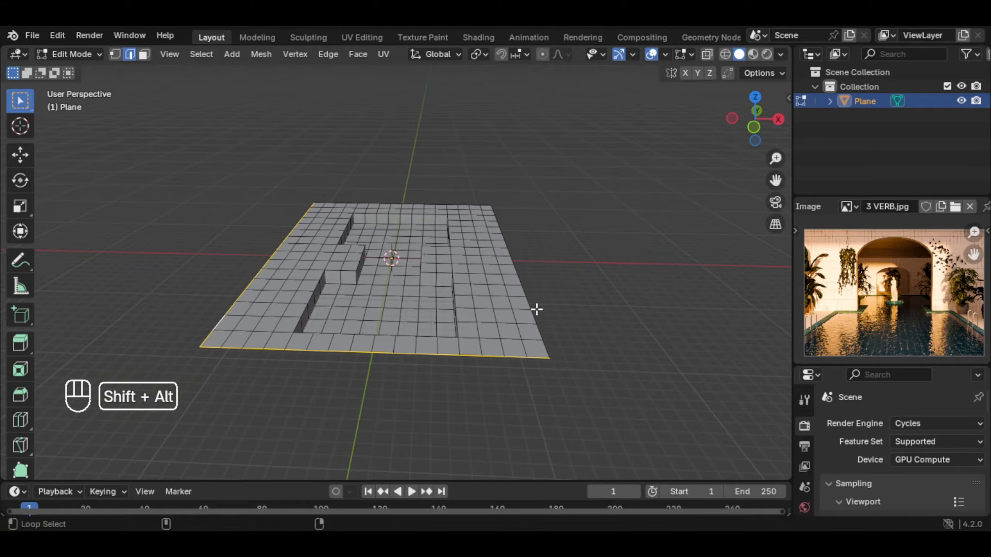
alt+shift+click(536, 310)
middle_drag(535, 311, 578, 298)
alt+click(117, 223)
Extrude the border edges in place and scale them outward slightly to form a narrow rim of faces
key(KP_7)
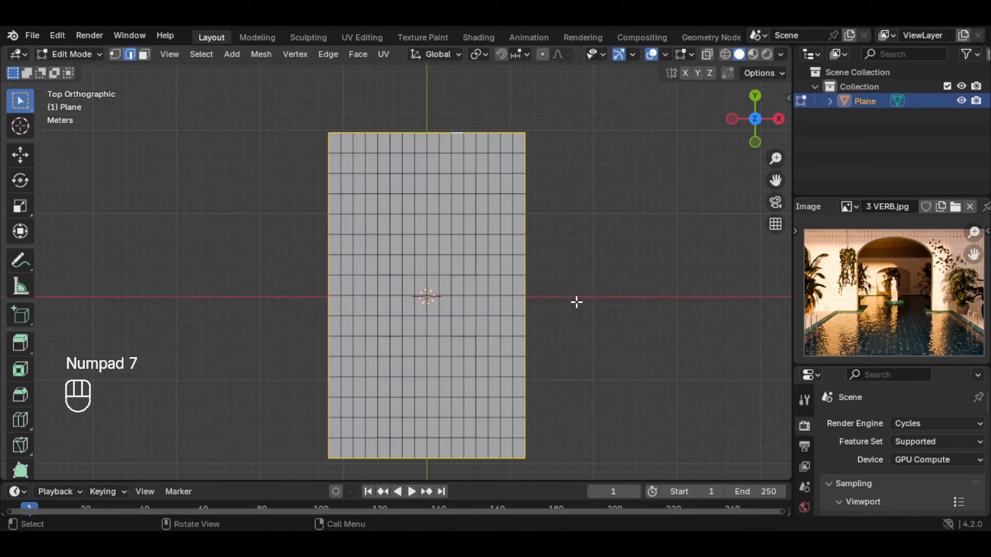
key(e)
right_click(564, 295)
key(s)
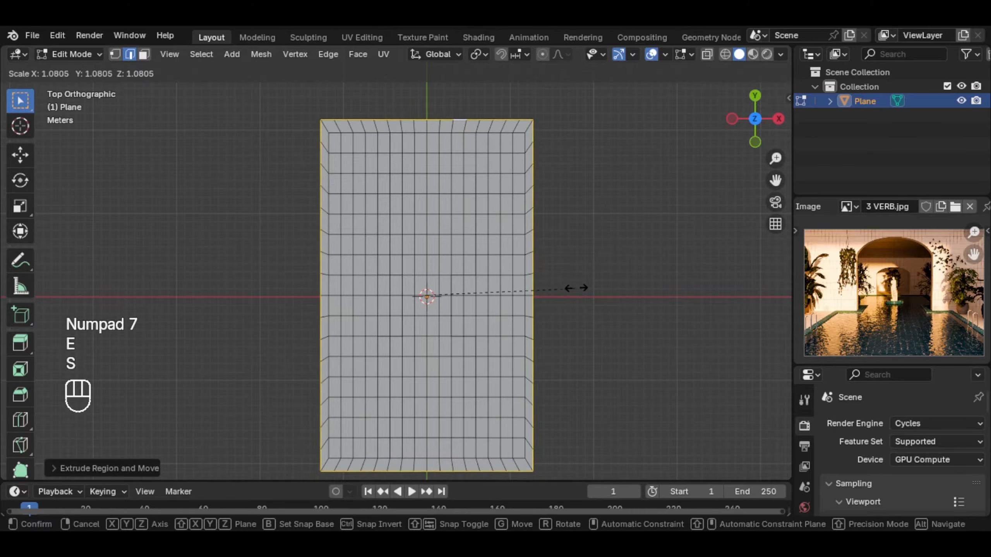
click(569, 286)
key(s)
click(586, 279)
Extrude the border again and scale it far outward to make a wide floor around the pool, then leave Edit Mode
key(e)
right_click(589, 279)
key(s)
click(666, 276)
key(Tab)
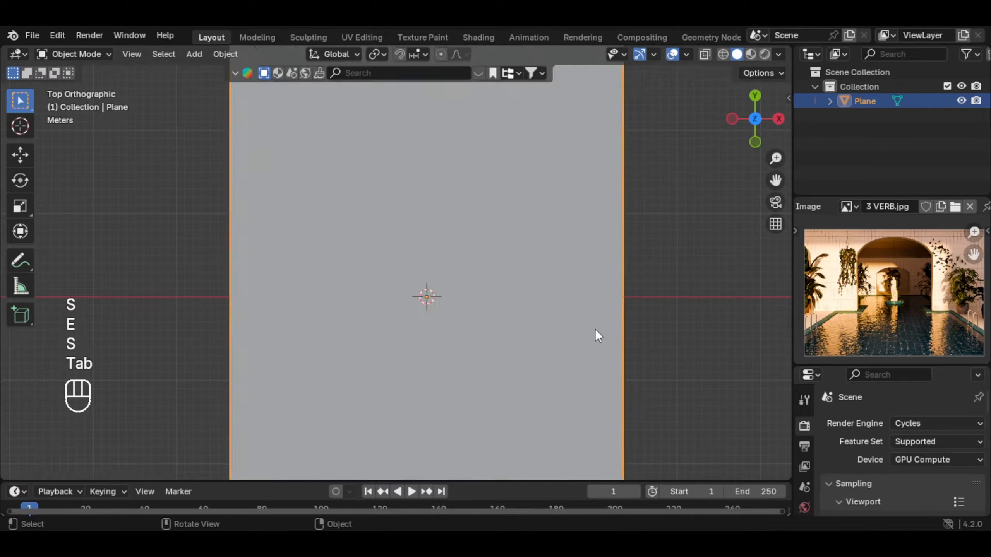
Add a new plane at the origin and rotate it 90° about the X axis so it stands upright
middle_drag(578, 346, 530, 269)
middle_drag(429, 319, 435, 318)
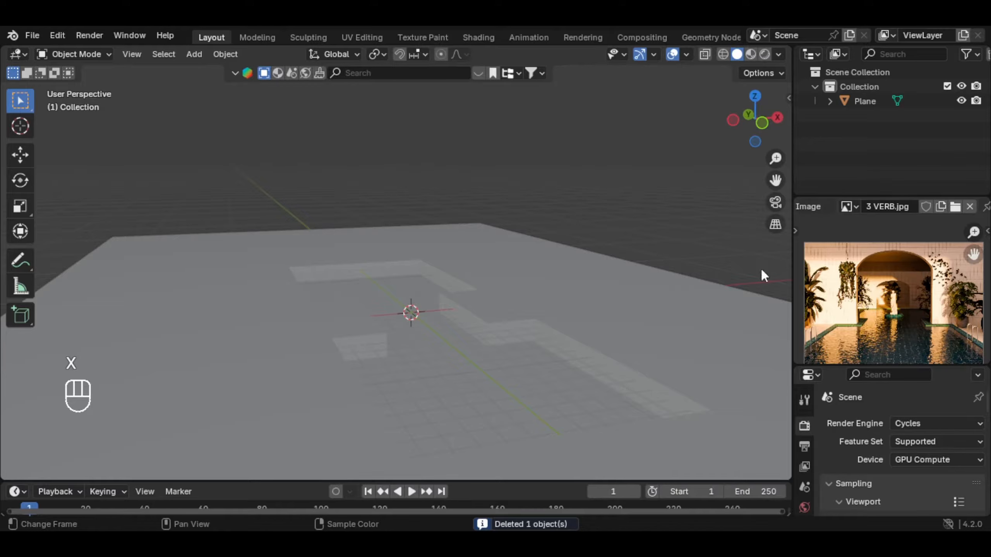
key(shift+a)
mouse_move(433, 230)
click(562, 227)
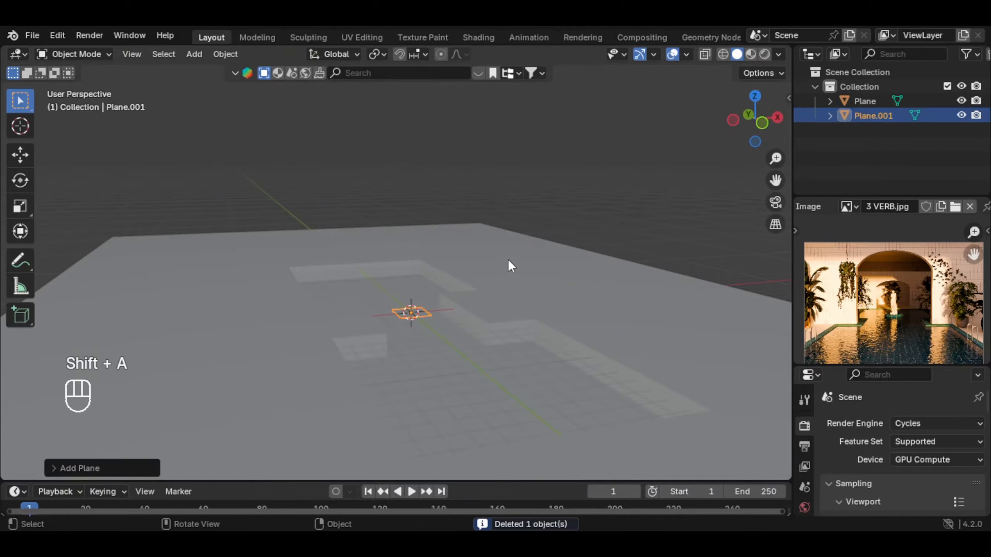
text(rx9)
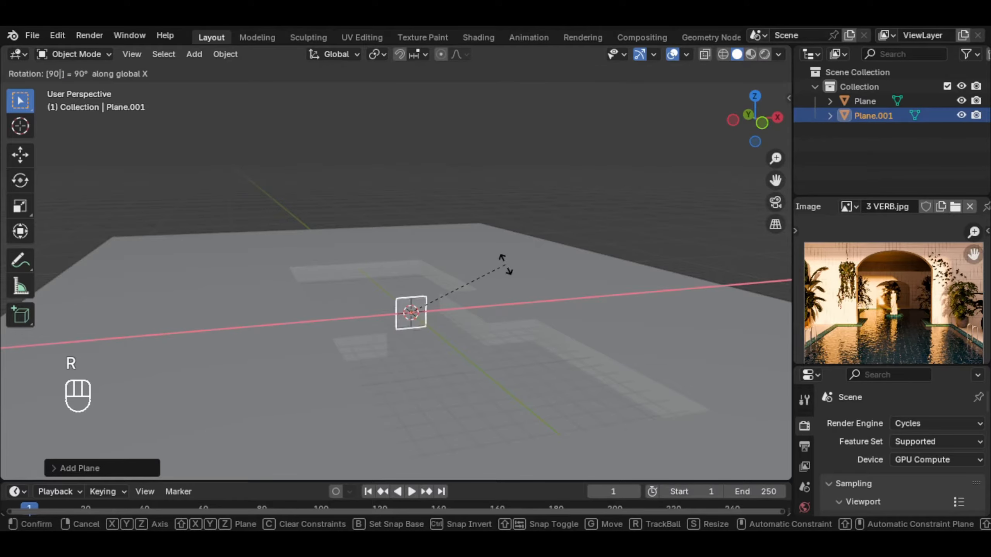
key(Return)
Scale the upright plane's mesh up in Edit Mode to make a large square wall across the pool's neck
key(Tab)
key(s)
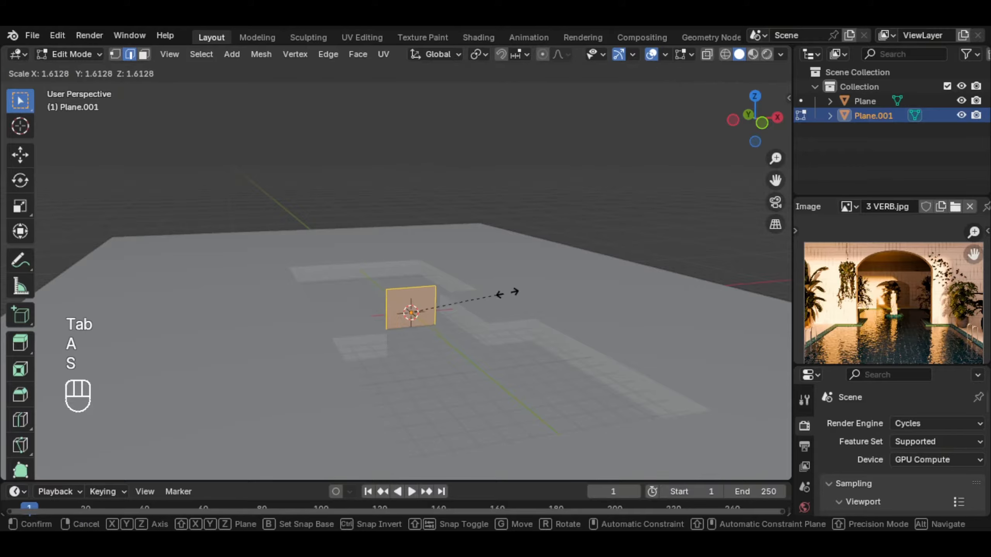
click(690, 250)
key(Tab)
Move the wall plane up along the Z axis so its lower edge sits in the pool's neck
key(g)
key(z)
right_click(482, 325)
key(g)
key(z)
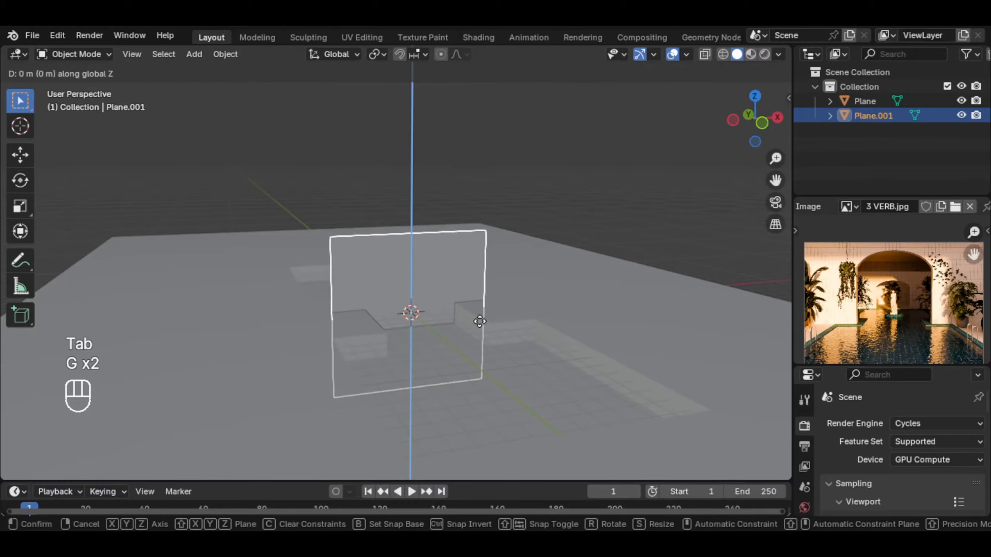
click(471, 262)
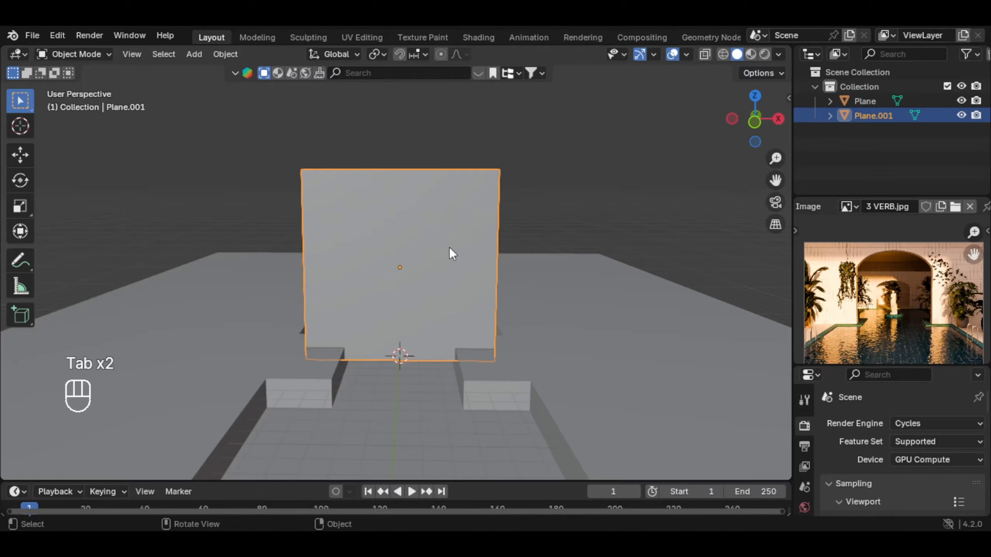
Subdivide the wall plane three times into an 8-by-8 grid of faces
key(Tab)
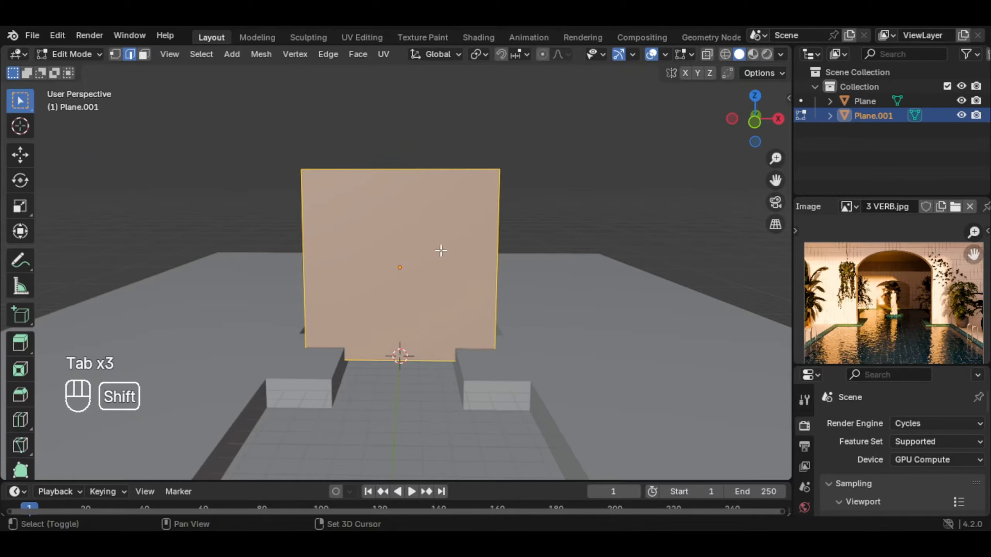
shift+middle_drag(446, 245, 426, 198)
key(ctrl+e)
click(461, 104)
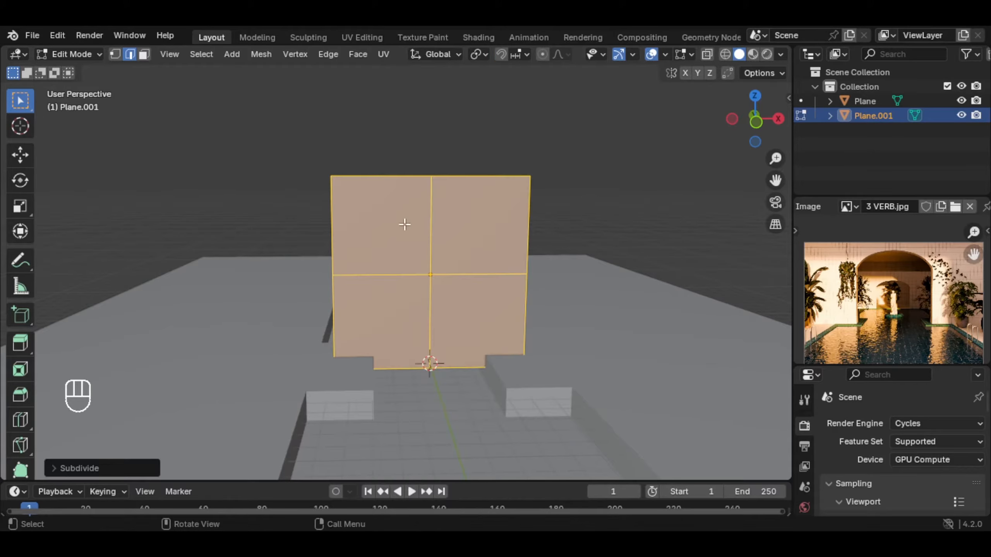
scroll(405, 224, up, 3)
key(ctrl+e)
click(424, 102)
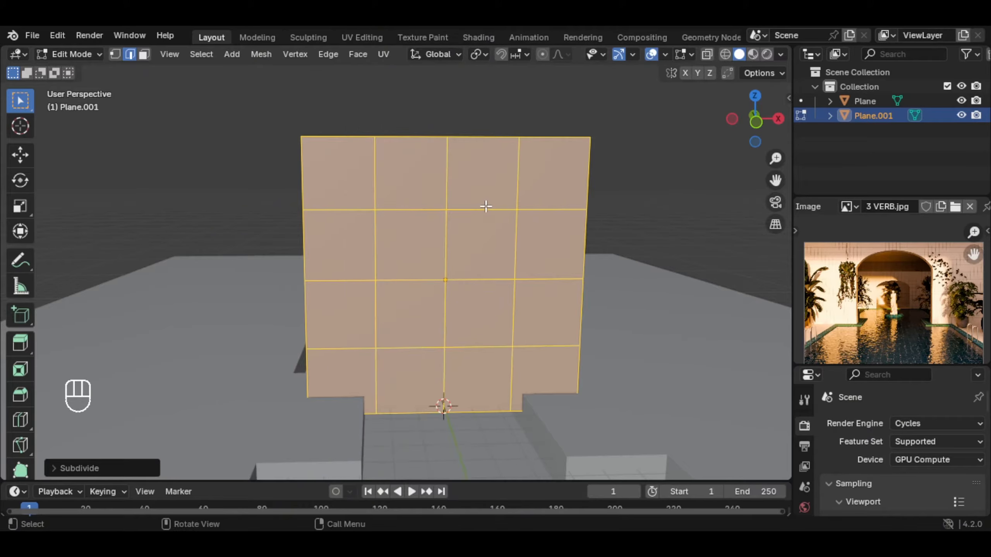
shift+middle_drag(491, 202, 462, 199)
scroll(471, 258, down, 2)
key(ctrl+e)
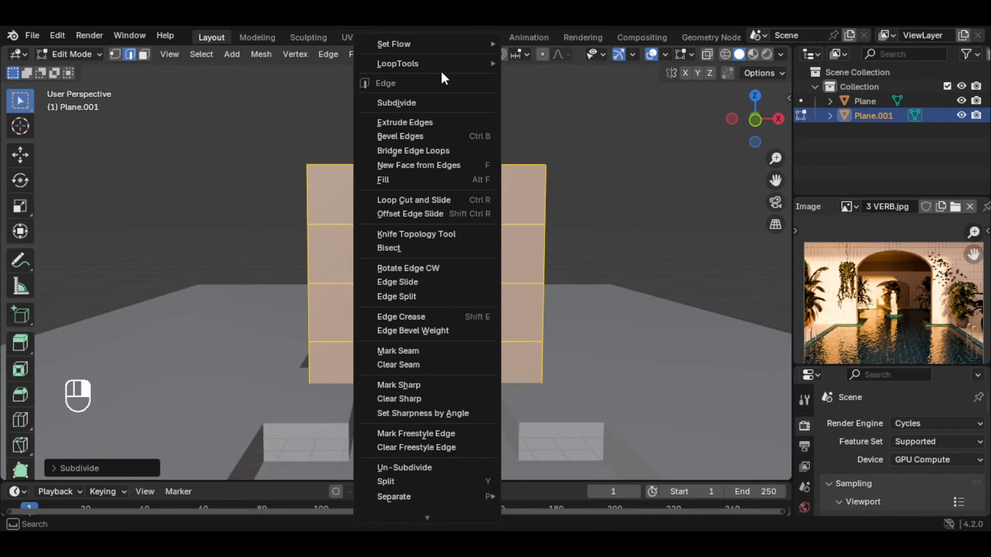
click(432, 102)
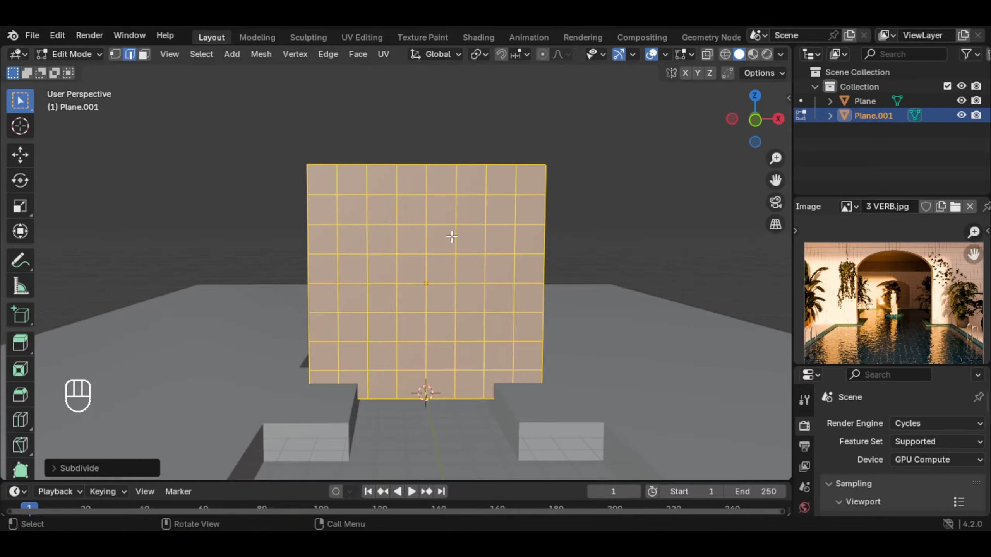
Select the central 4-by-4 block of faces on the wall in face select mode
click(145, 55)
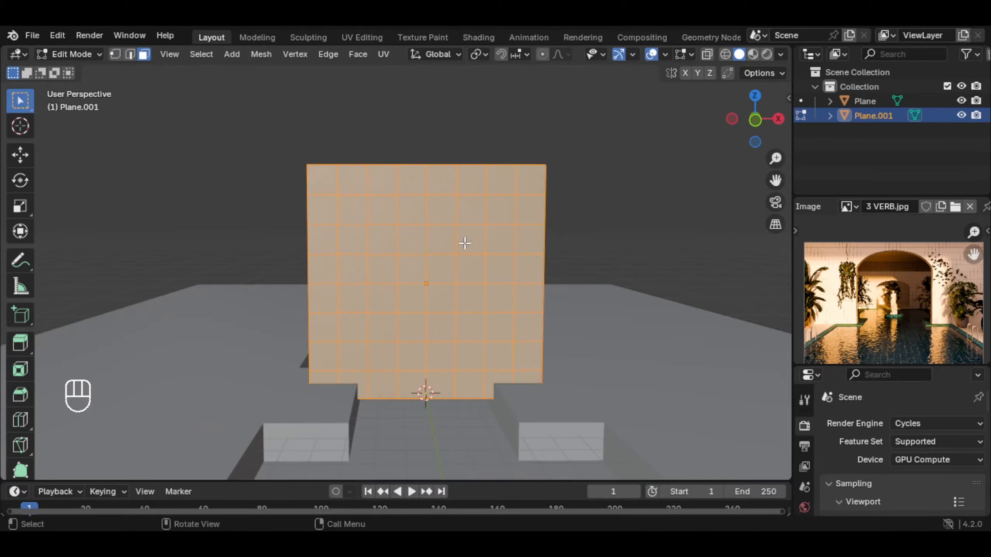
key(alt+a)
key(c)
mouse_move(432, 266)
mouse_down()
mouse_move(395, 261)
mouse_move(426, 299)
mouse_move(428, 271)
mouse_up()
key(KP_1)
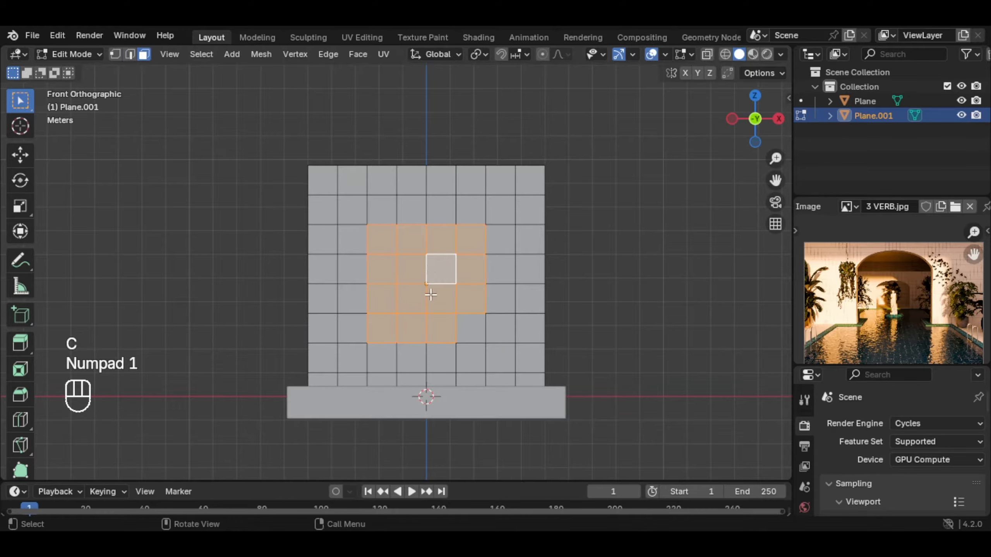
key(c)
click(464, 326)
right_click(451, 308)
Reshape the selected central faces into a round outline with LoopTools Circle
shift+middle_drag(439, 267, 416, 239)
scroll(417, 238, up, 1)
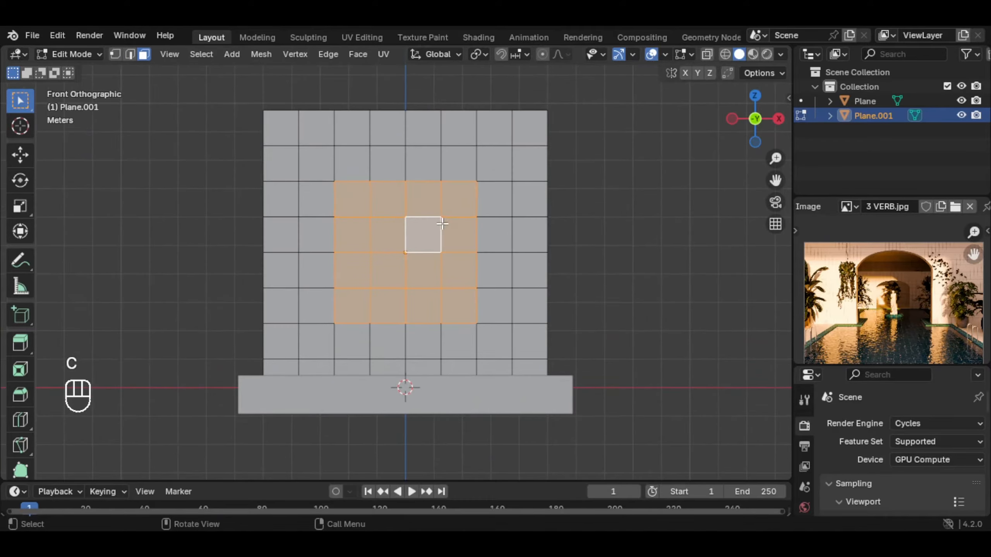
right_click(496, 202)
mouse_move(475, 161)
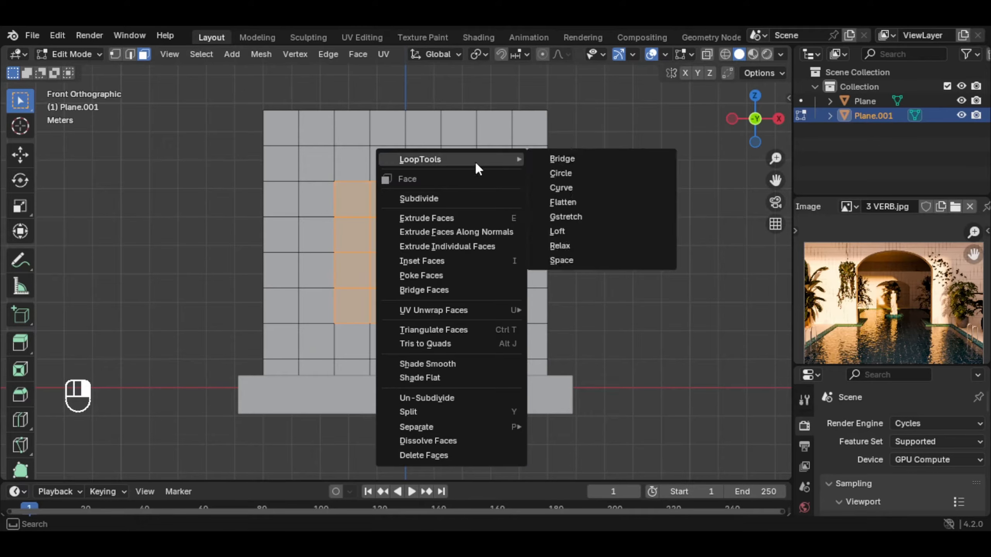
click(587, 173)
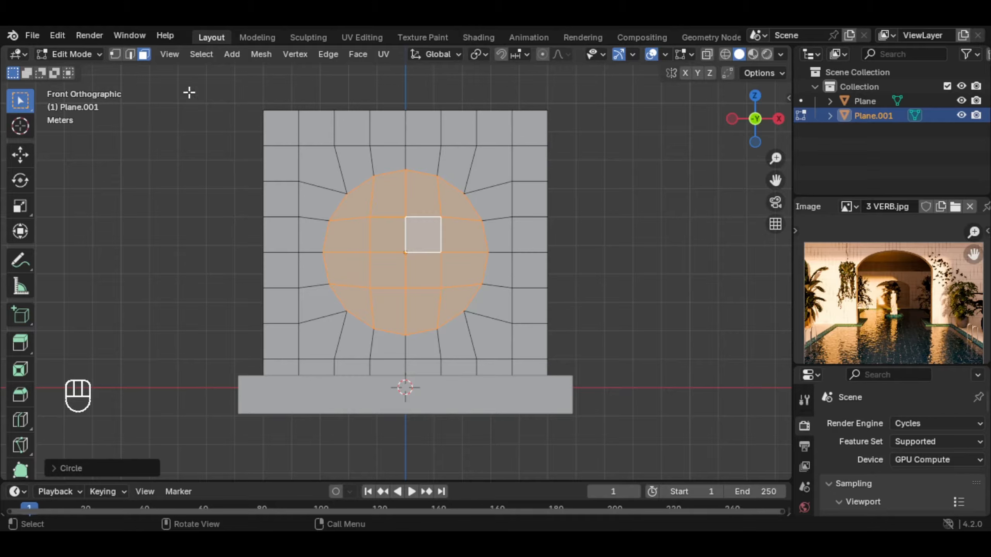
Delete all faces in the lower half of the wall, leaving the upper half with the semicircle
click(57, 35)
key(KP_1)
drag(232, 240, 636, 438)
key(x)
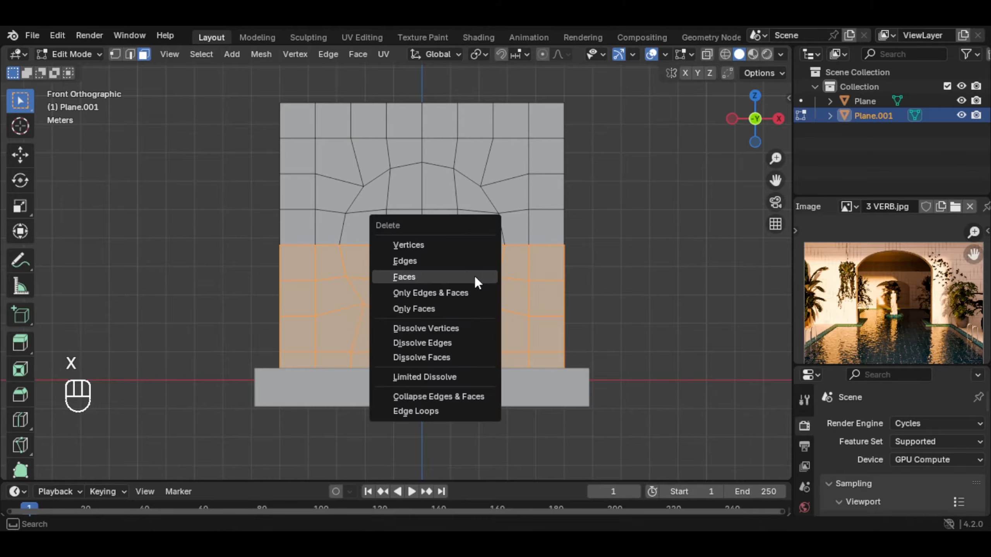
click(456, 275)
Select the faces inside the semicircle and delete them to open the arch in the wall
key(c)
mouse_move(362, 222)
mouse_down()
mouse_move(411, 208)
mouse_move(469, 230)
mouse_up()
right_click(443, 219)
key(c)
right_click(390, 284)
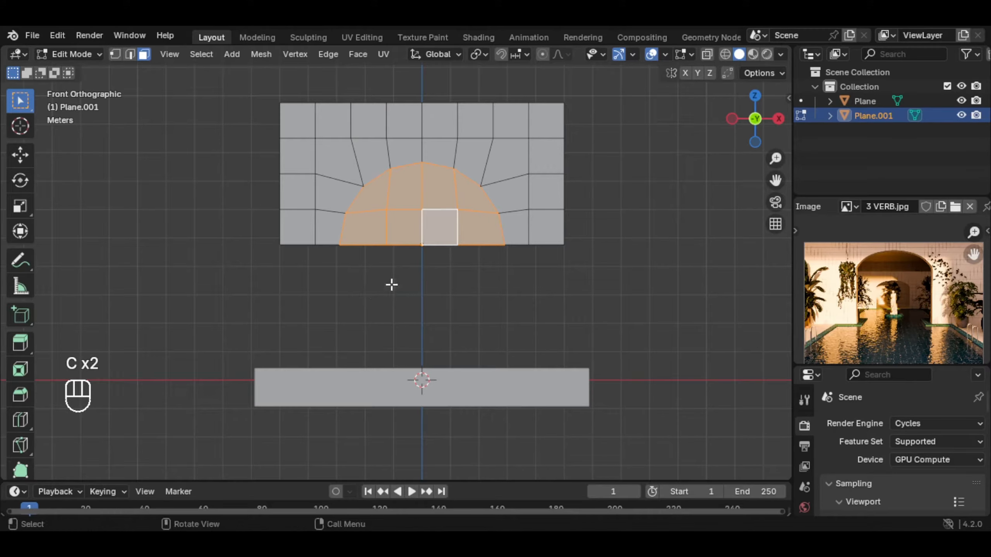
key(x)
click(396, 256)
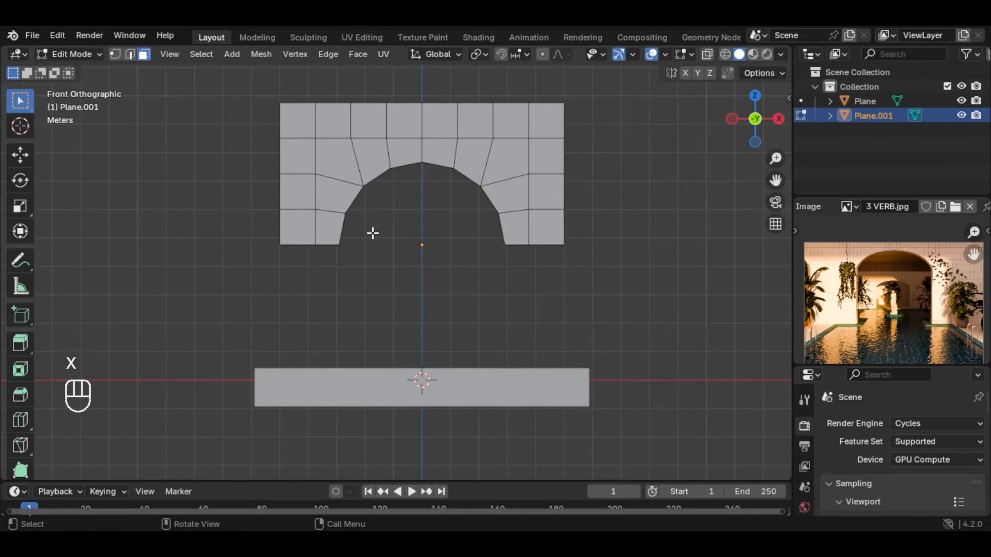
Extrude the lower edges of both wall sides downward along Z in four segments, ending below the pool basin
drag(256, 223, 390, 282)
shift+drag(474, 228, 586, 280)
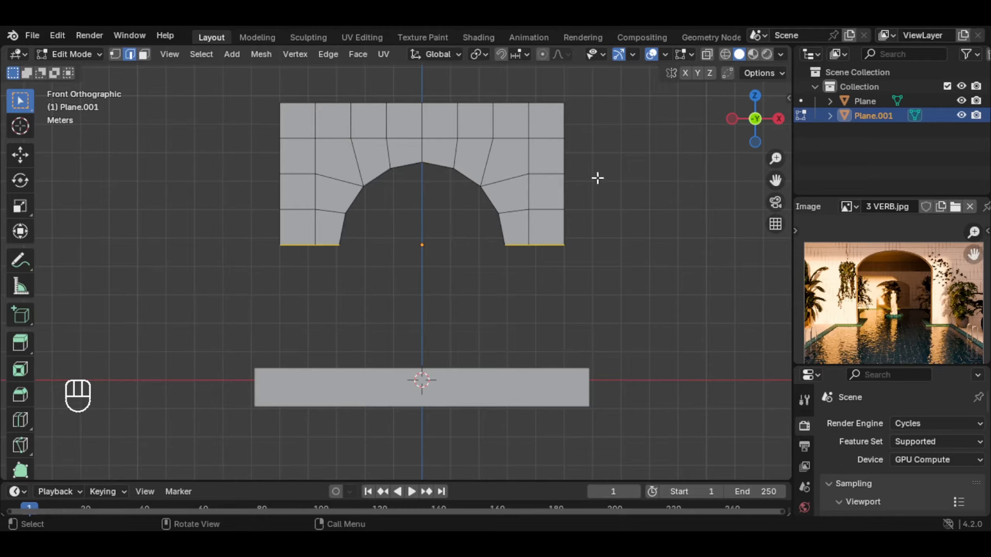
key(e)
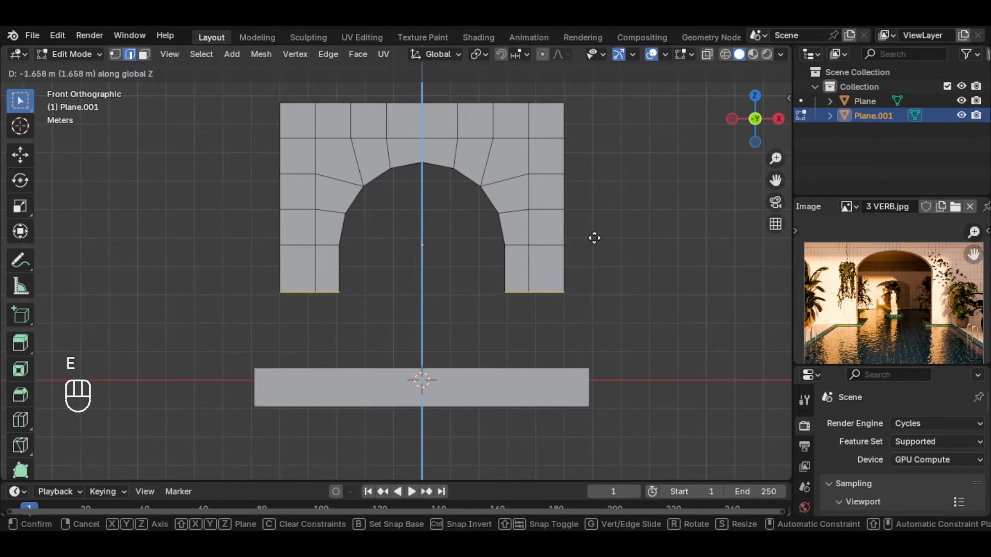
click(595, 230)
key(e)
middle_click(590, 279)
click(589, 283)
key(e)
middle_click(586, 284)
click(586, 281)
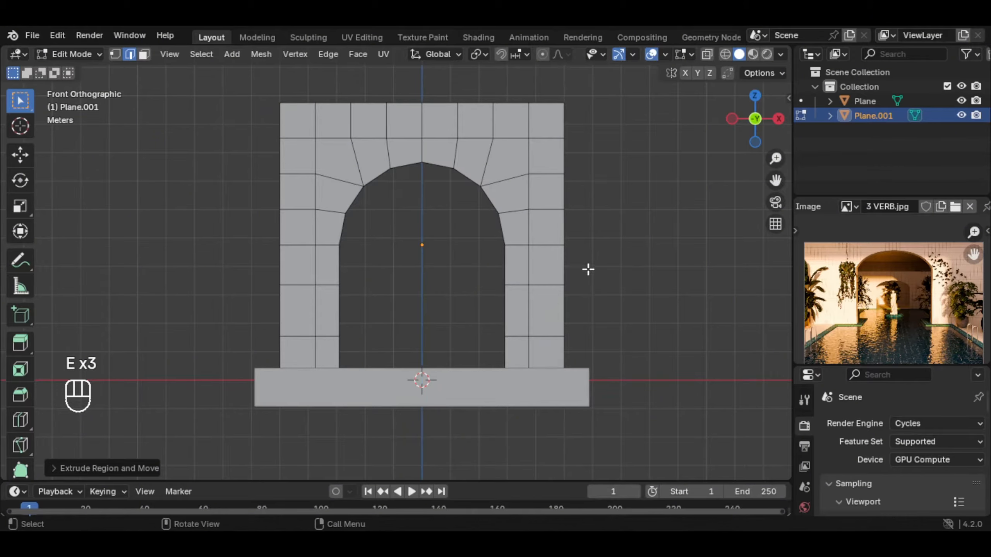
key(e)
middle_click(587, 301)
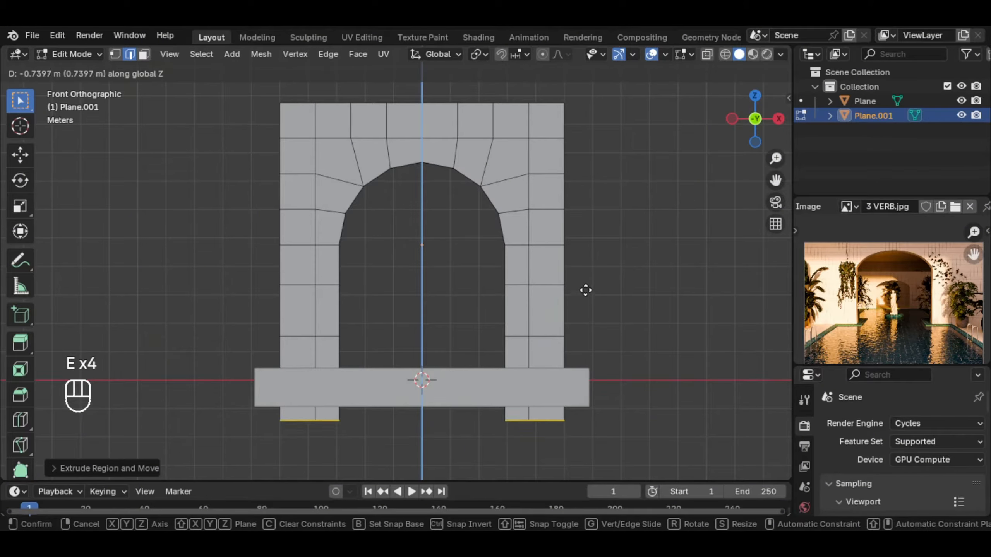
click(586, 291)
key(Tab)
Widen the whole arch wall mesh by scaling it along X by about 1.4
middle_drag(532, 211, 507, 248)
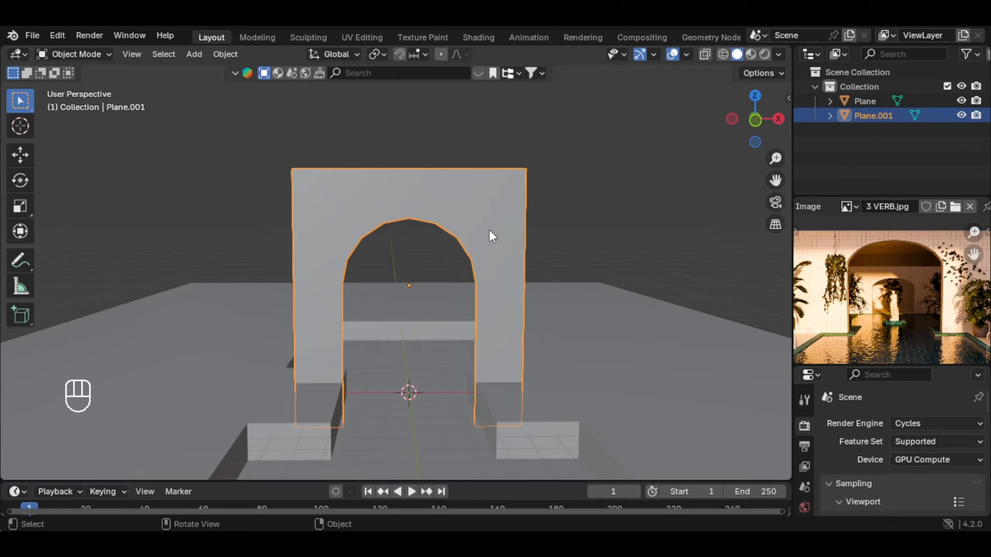
key(Tab)
key(a)
key(s)
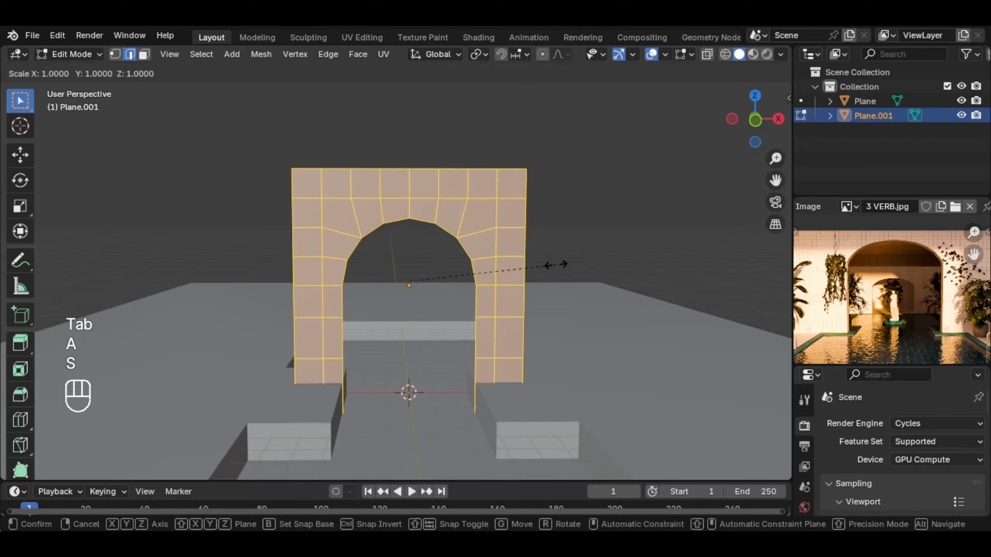
middle_click(569, 266)
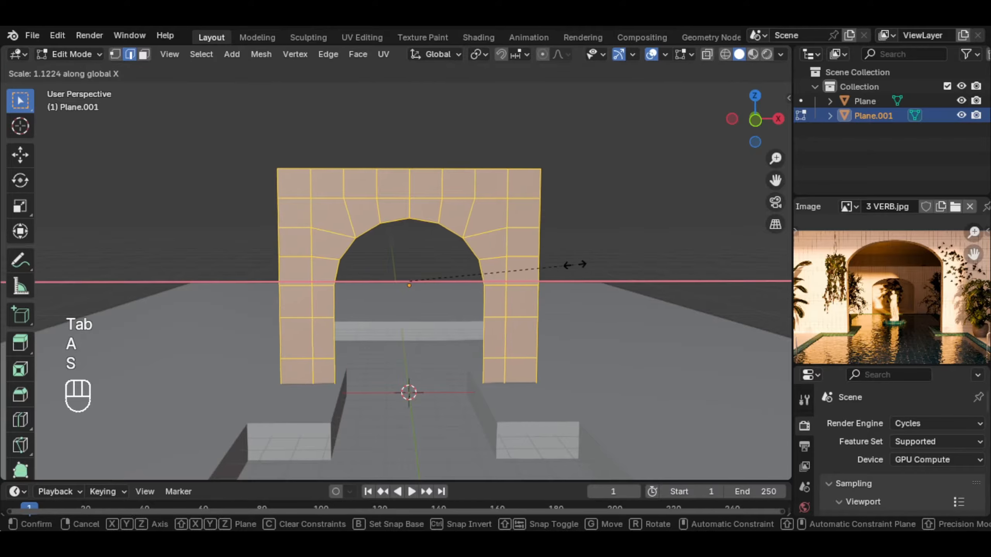
click(615, 264)
key(Tab)
Add a Subdivision Surface modifier to the arch wall
middle_drag(474, 268, 483, 228)
scroll(503, 271, up, 2)
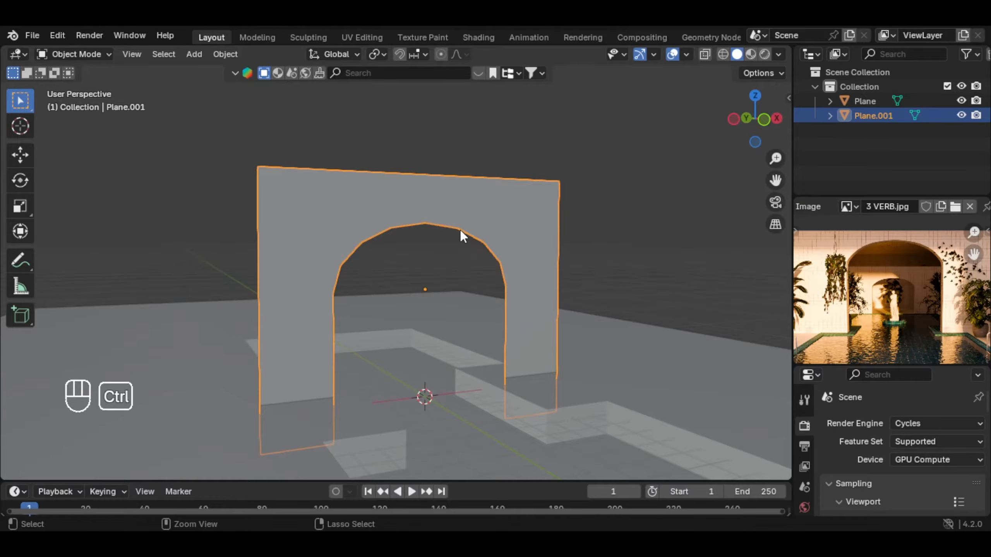
key(ctrl+2)
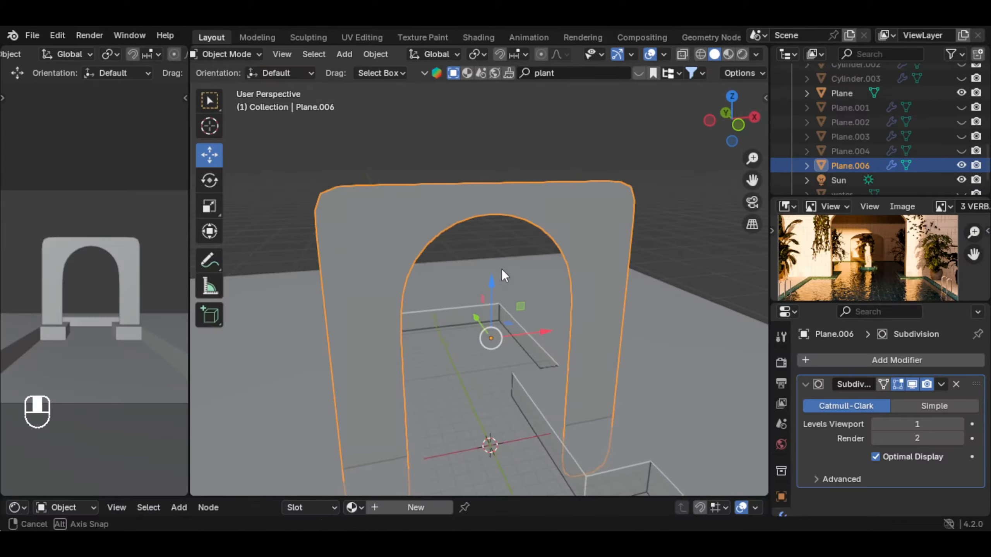
Extrude the entire arch wall mesh along its normal to give it thickness
shift+middle_drag(501, 269, 574, 254)
key(Tab)
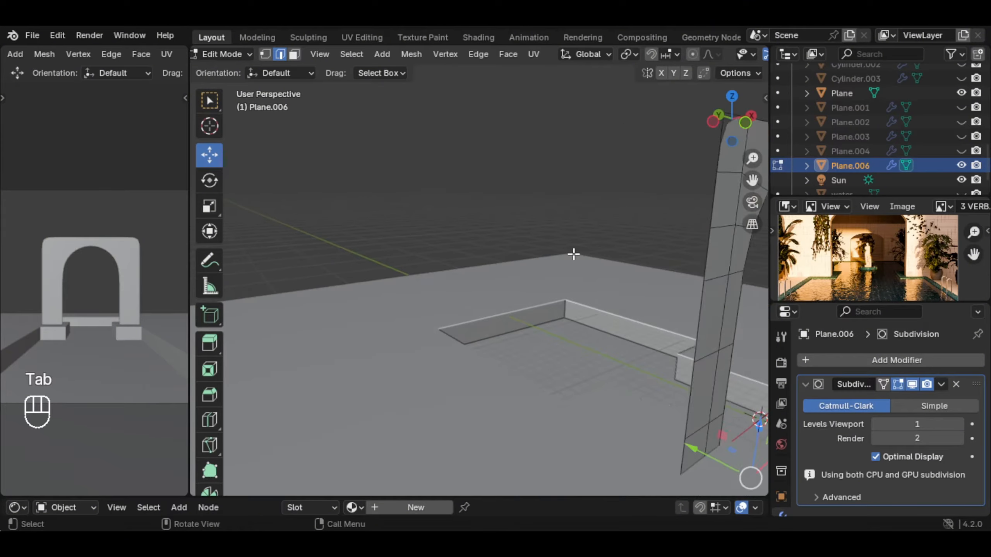
key(a)
middle_drag(672, 285, 699, 269)
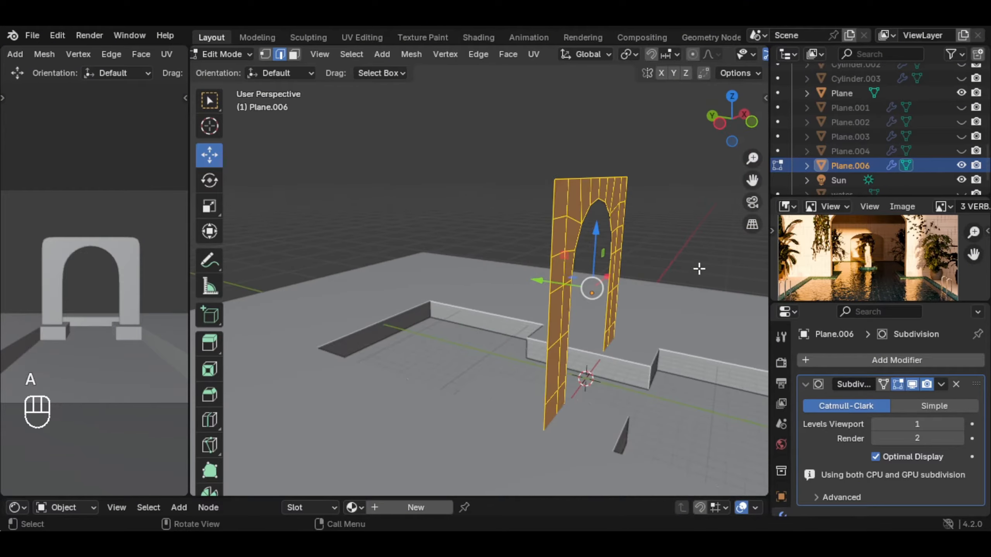
key(e)
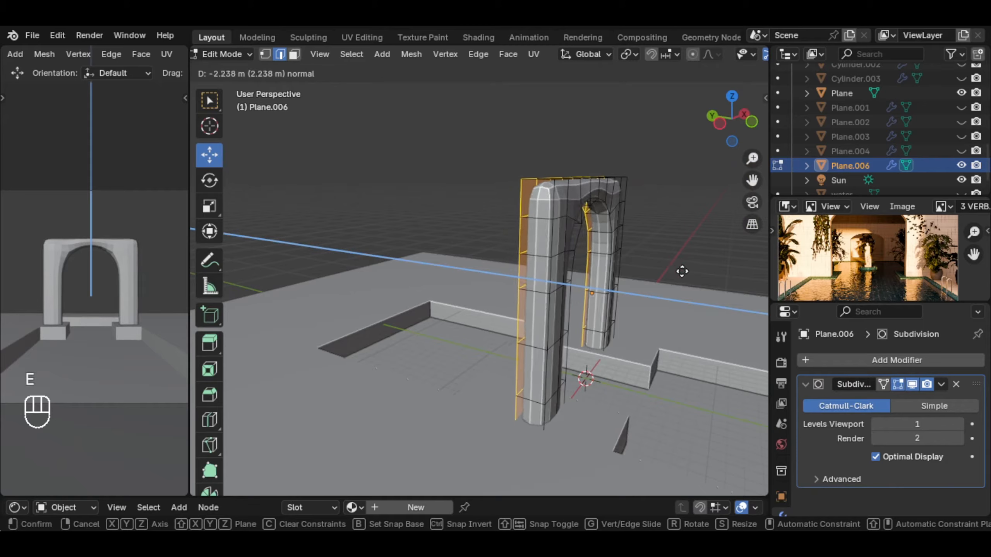
click(624, 235)
middle_drag(624, 235, 604, 242)
Add a centred loop cut through the wall's thickness and bevel it so its edges sit near the front and back faces
key(ctrl+r)
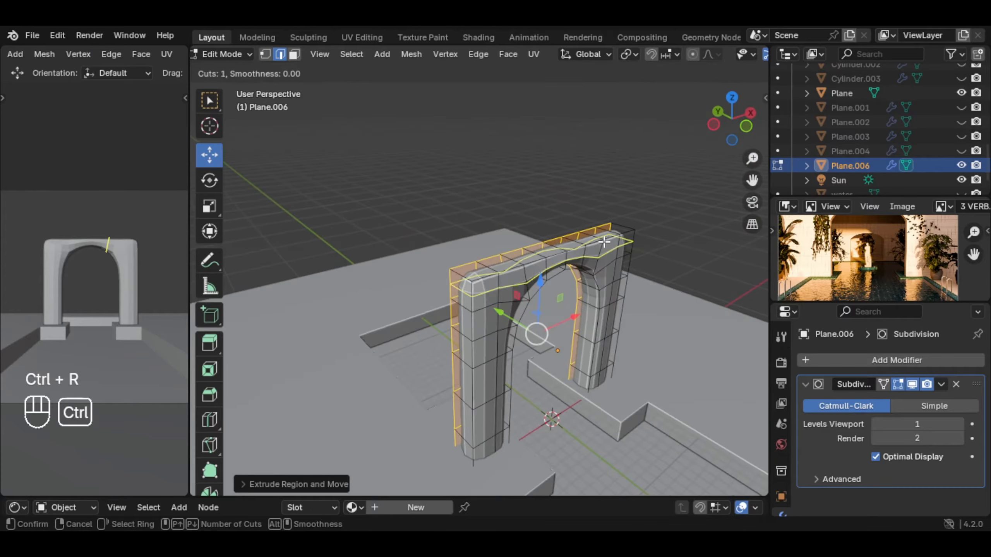
click(465, 276)
right_click(465, 277)
middle_drag(489, 297, 576, 273)
scroll(540, 281, up, 2)
key(ctrl+b)
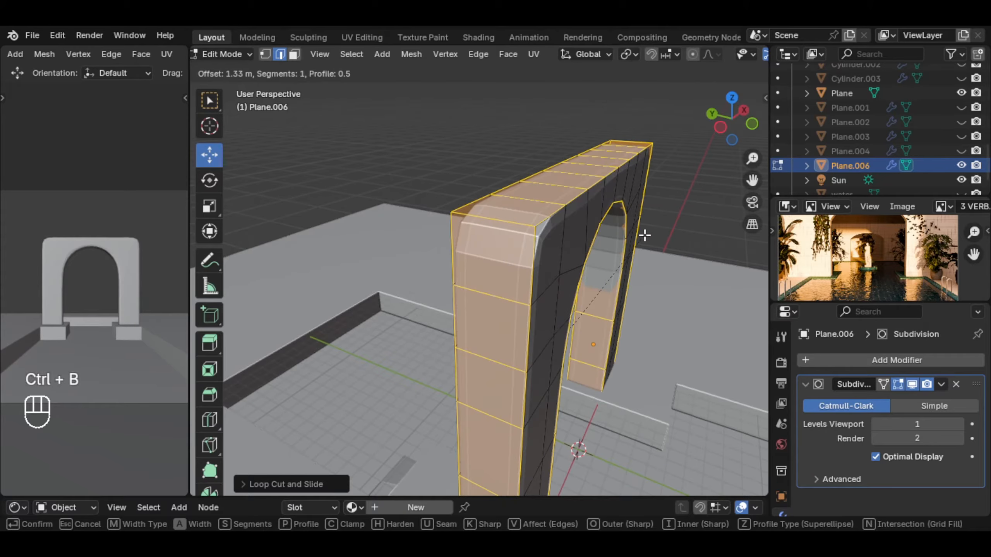
key(shift)
click(627, 245)
Add a vertical supporting loop cut and slide it close to the wall's left outer edge
middle_drag(568, 270, 441, 188)
shift+middle_drag(441, 187, 505, 233)
scroll(505, 233, down, 3)
middle_drag(429, 192, 379, 142)
key(ctrl+r)
click(394, 156)
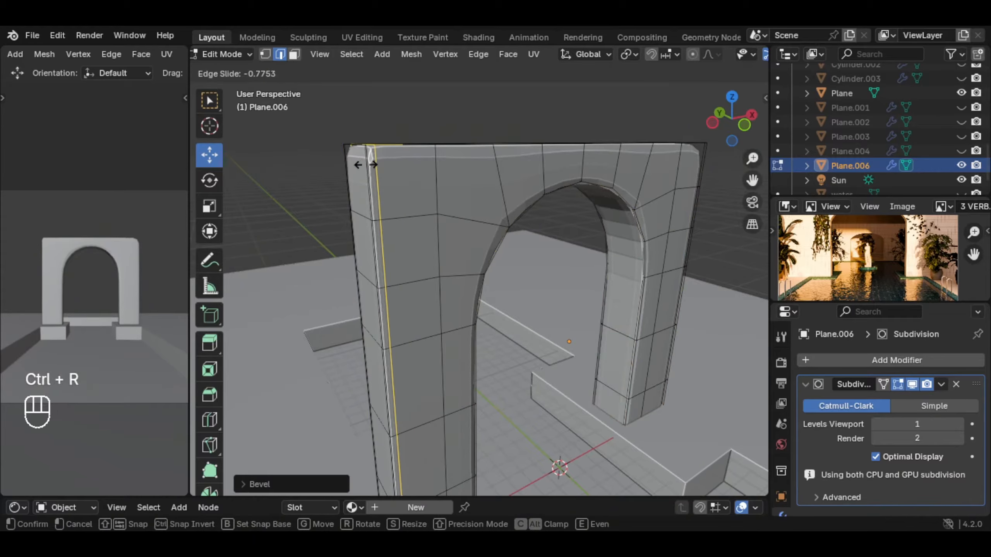
click(354, 159)
Add supporting loop cuts close to the wall's right outer edge and its top edge
shift+middle_drag(614, 189, 582, 175)
key(ctrl+r)
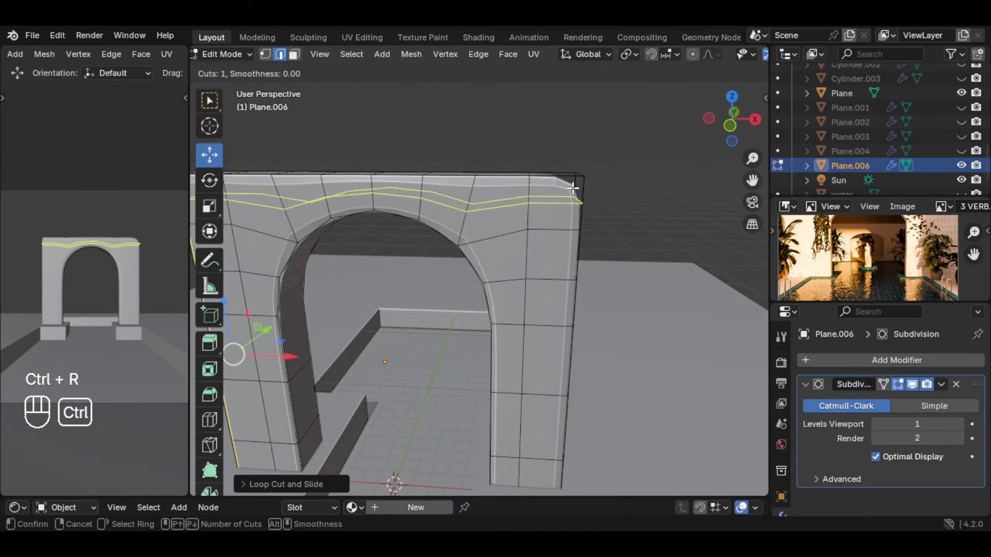
click(582, 179)
click(591, 183)
shift+middle_drag(542, 202, 584, 206)
key(ctrl+r)
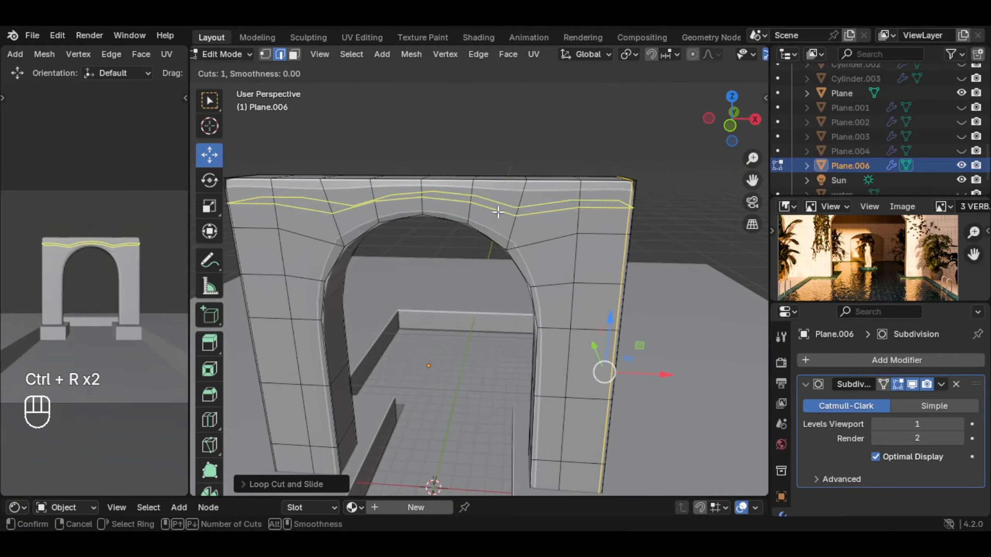
click(503, 202)
click(513, 181)
Return to Object Mode and apply Shade Smooth to the arch wall
key(Tab)
scroll(510, 199, down, 3)
right_click(509, 209)
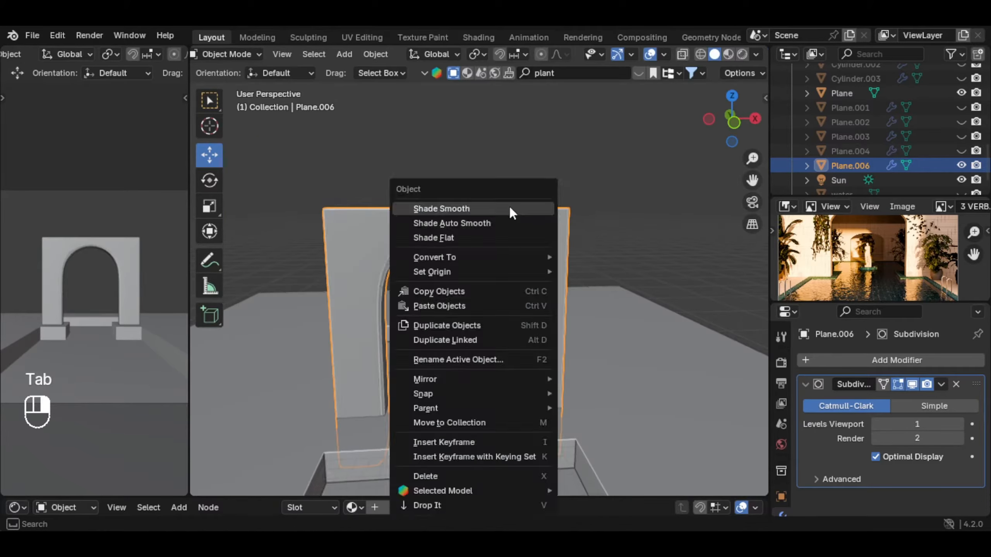
click(509, 209)
Select the outermost vertices on both sides of the arch wall with X-ray on and scale them outward along X
middle_drag(517, 235, 569, 222)
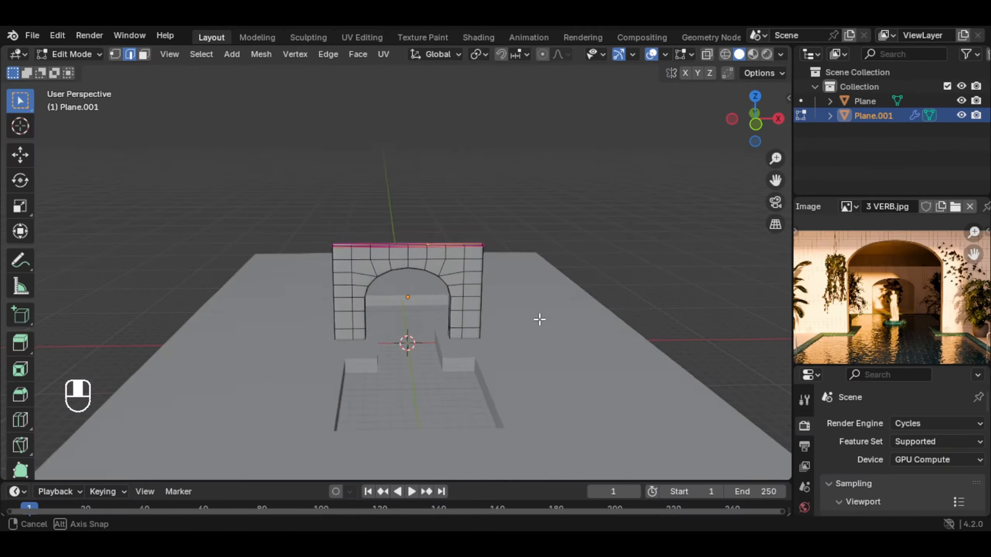
middle_drag(538, 317, 511, 293)
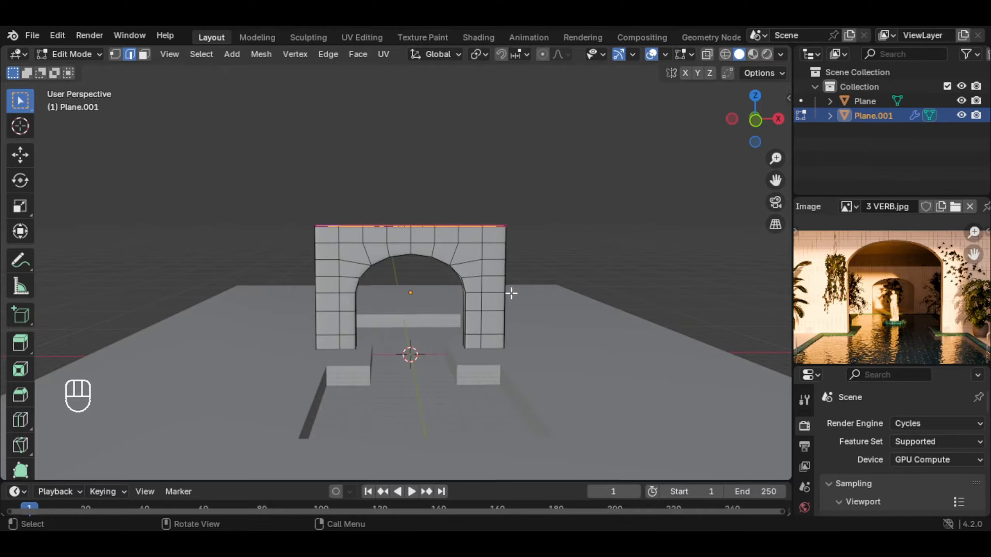
key(KP_1)
key(alt+z)
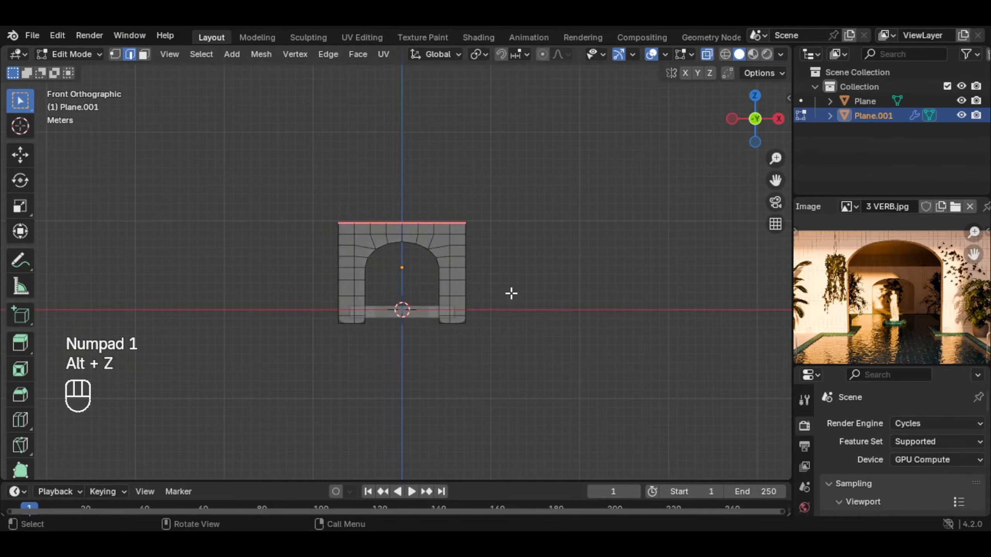
scroll(504, 291, up, 1)
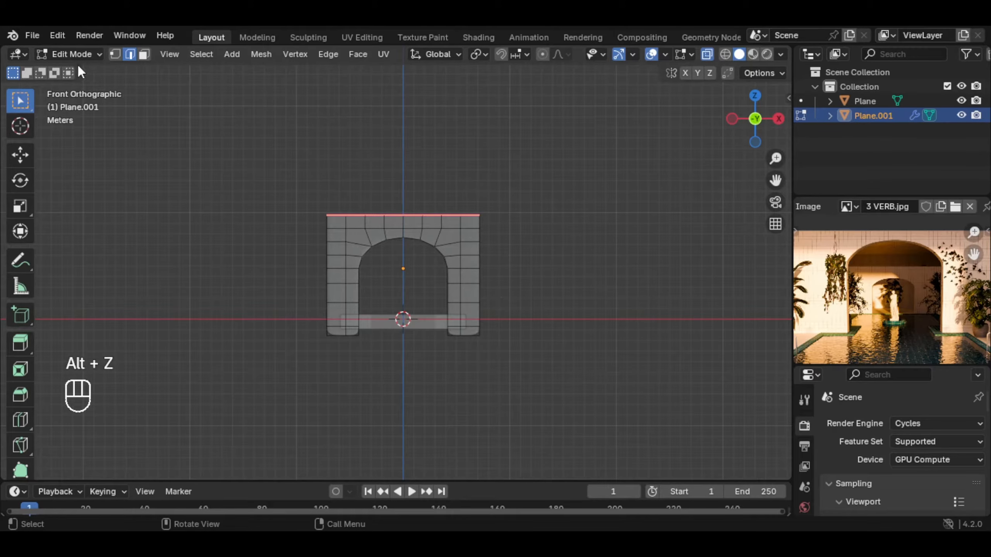
drag(281, 177, 334, 287)
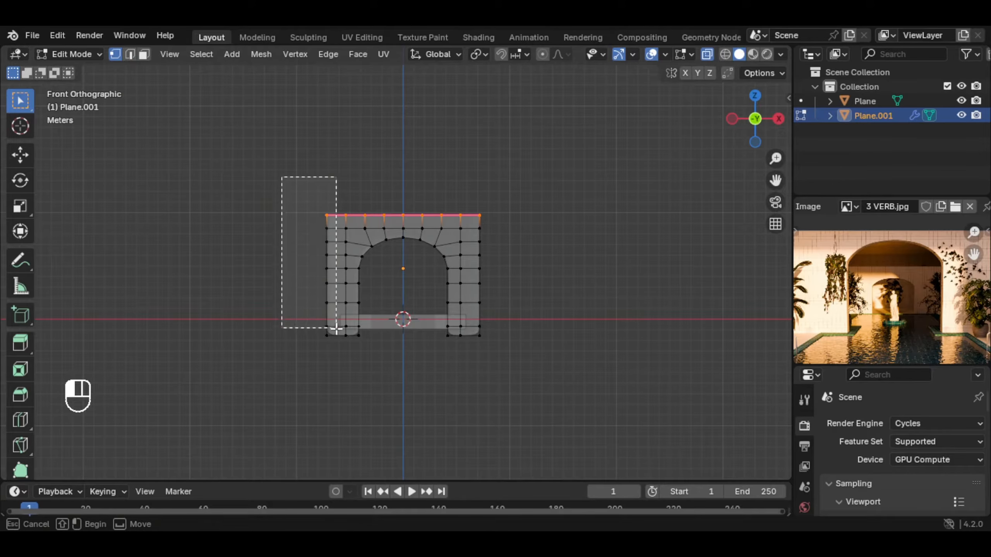
drag(336, 329, 338, 371)
shift+drag(474, 195, 533, 381)
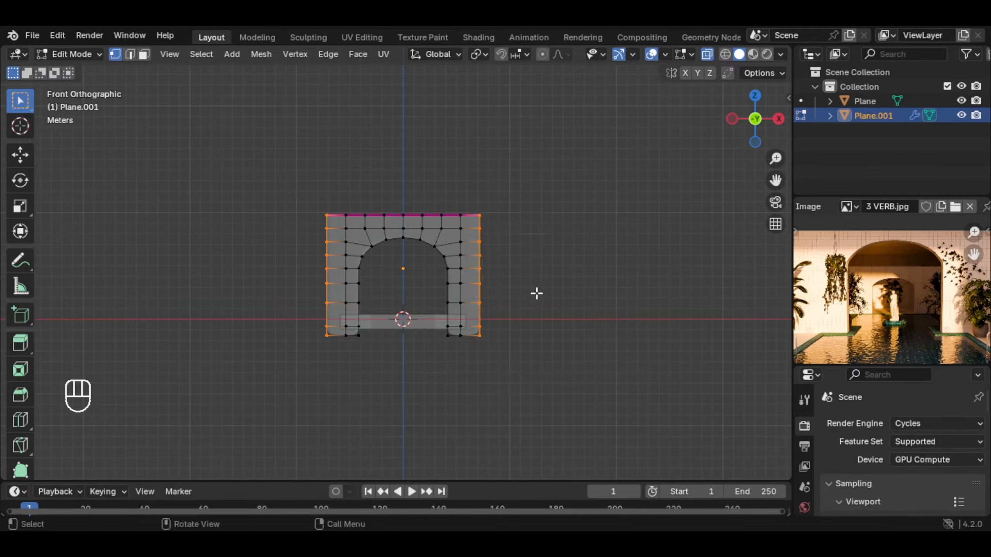
key(s)
key(x)
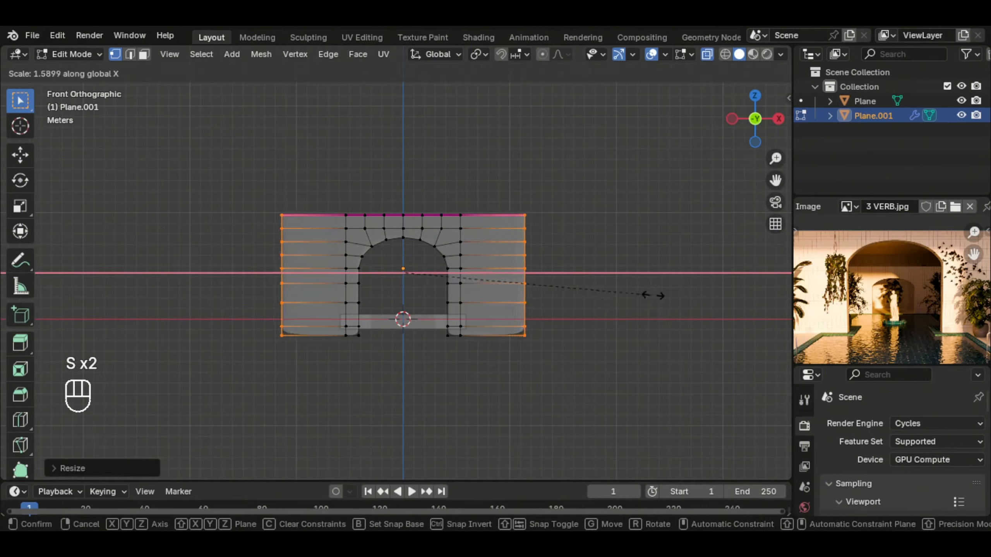
click(697, 292)
Scale the selected wall ends slightly further outward along X and turn off X-ray
middle_drag(697, 292, 493, 284)
key(s)
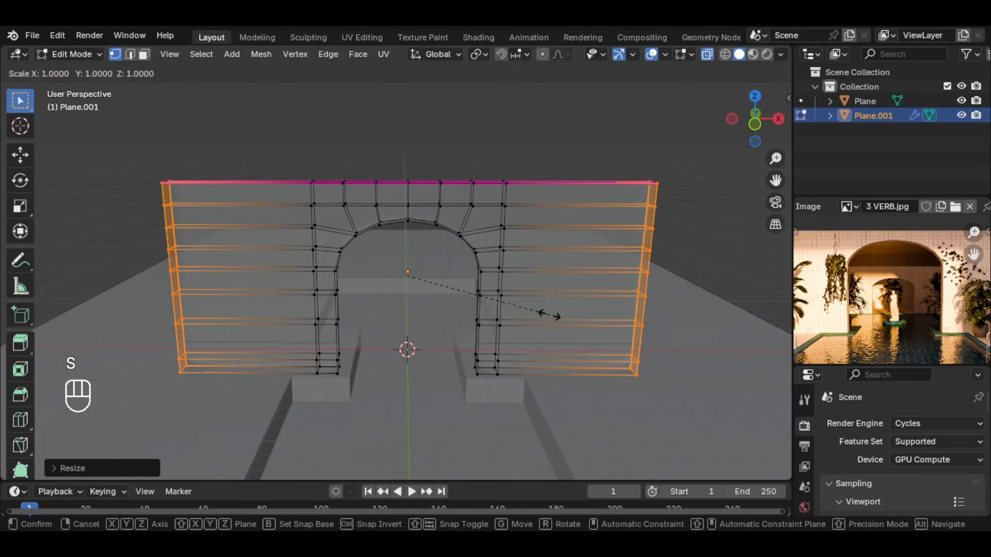
key(x)
click(564, 297)
scroll(564, 296, down, 2)
key(alt+z)
key(Tab)
key(Tab)
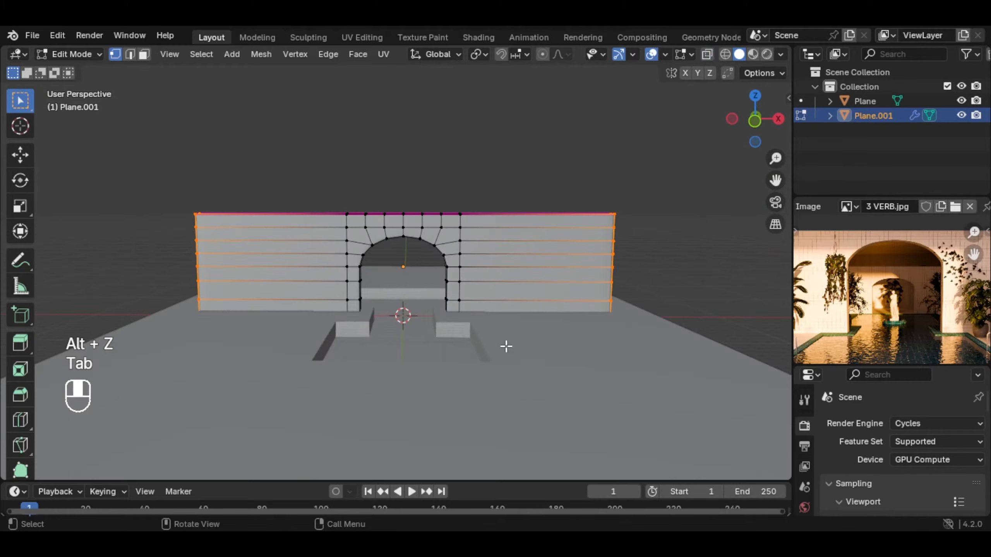
Add five evenly spaced vertical loop cuts to each stretched side section of the wall
key(ctrl+r)
scroll(527, 275, up, 4)
click(527, 275)
right_click(527, 275)
key(ctrl+r)
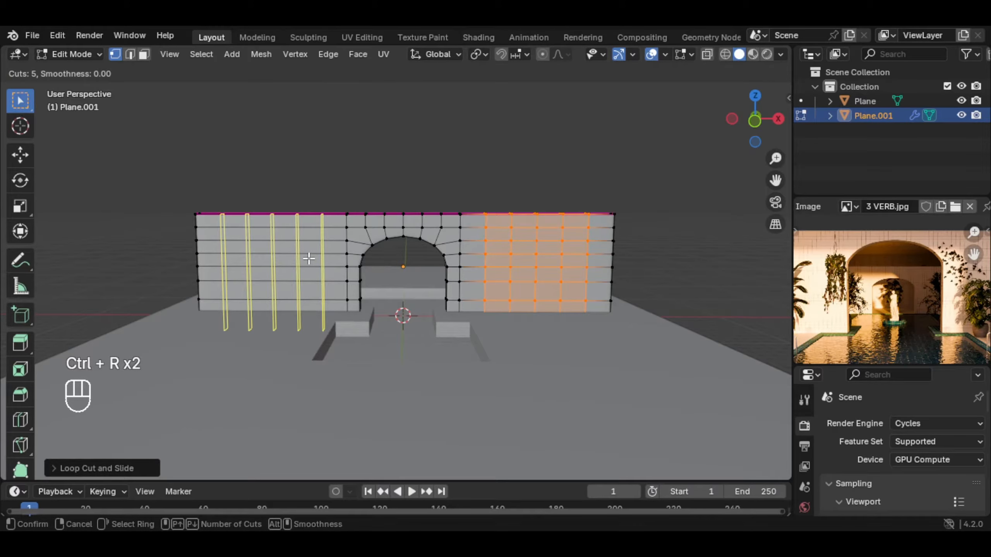
click(309, 259)
right_click(308, 258)
key(Tab)
Duplicate the arch wall and move the copy along Y to stand behind the first wall
middle_drag(491, 251, 512, 296)
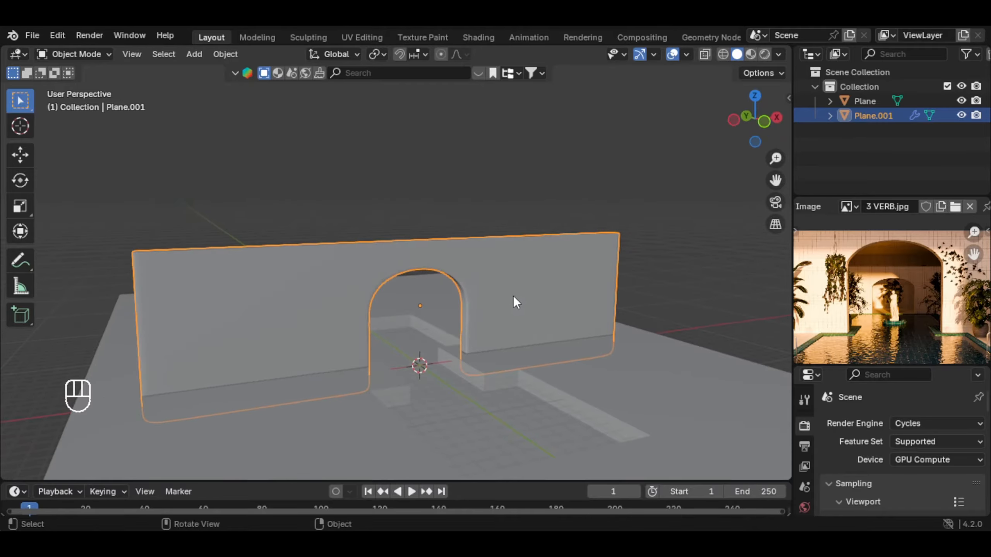
scroll(876, 302, up, 3)
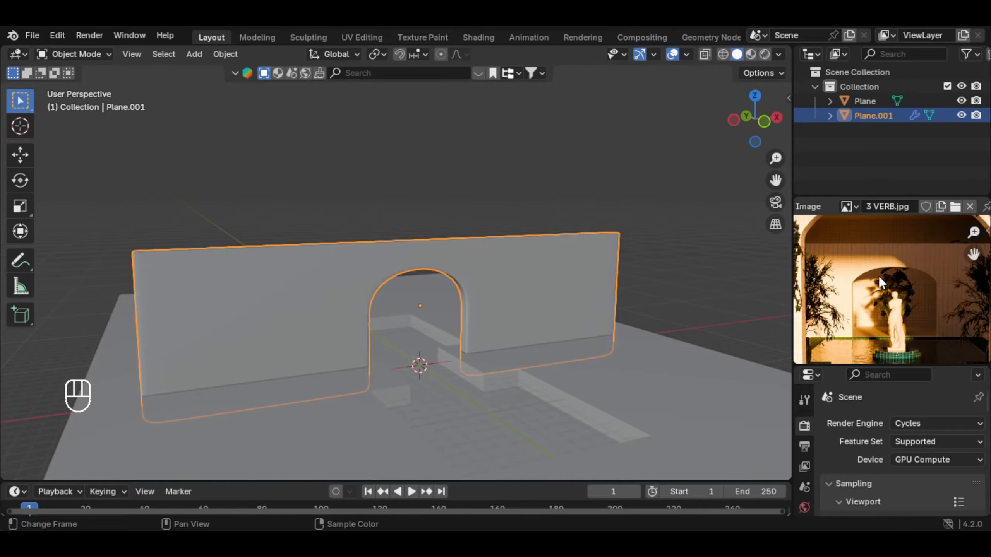
middle_drag(524, 317, 599, 337)
key(shift+d)
right_click(469, 291)
key(g)
key(y)
click(484, 313)
Add a camera to the scene
middle_drag(484, 312, 398, 270)
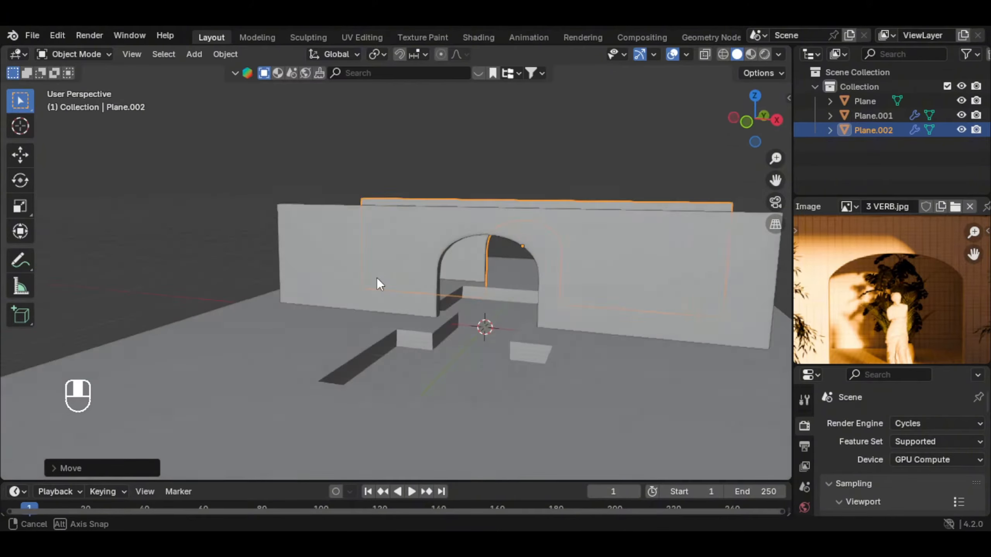
scroll(337, 310, down, 5)
middle_drag(377, 278, 371, 318)
shift+middle_drag(428, 289, 413, 259)
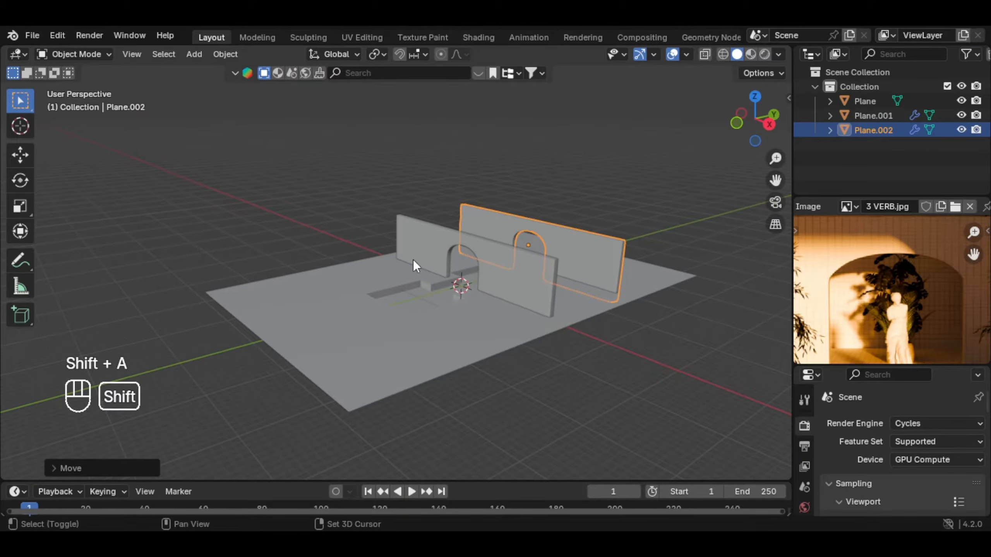
key(shift+a)
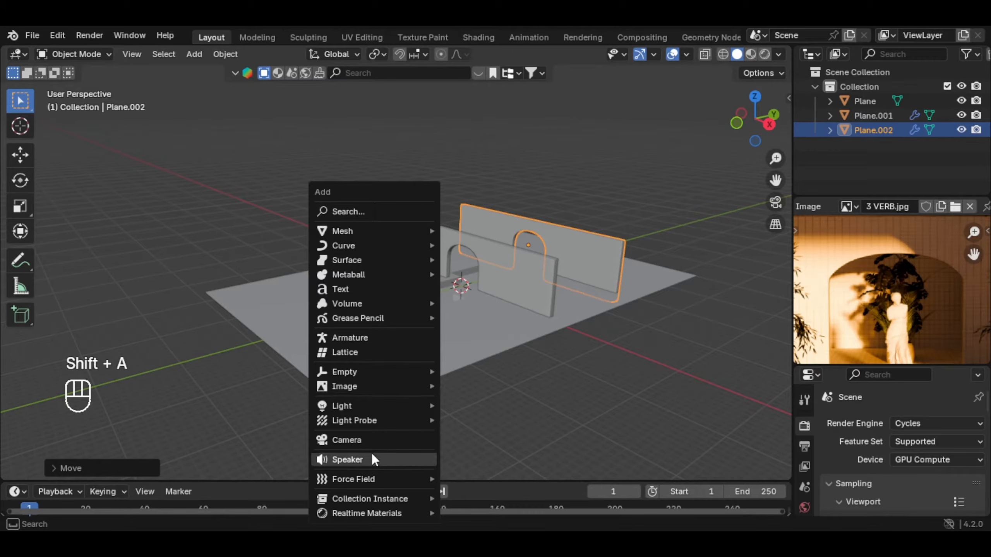
click(375, 441)
Move the camera along Y to the floor area in front of the walls, raise it along Z, and clear its rotation
middle_drag(393, 378, 391, 337)
scroll(599, 332, up, 3)
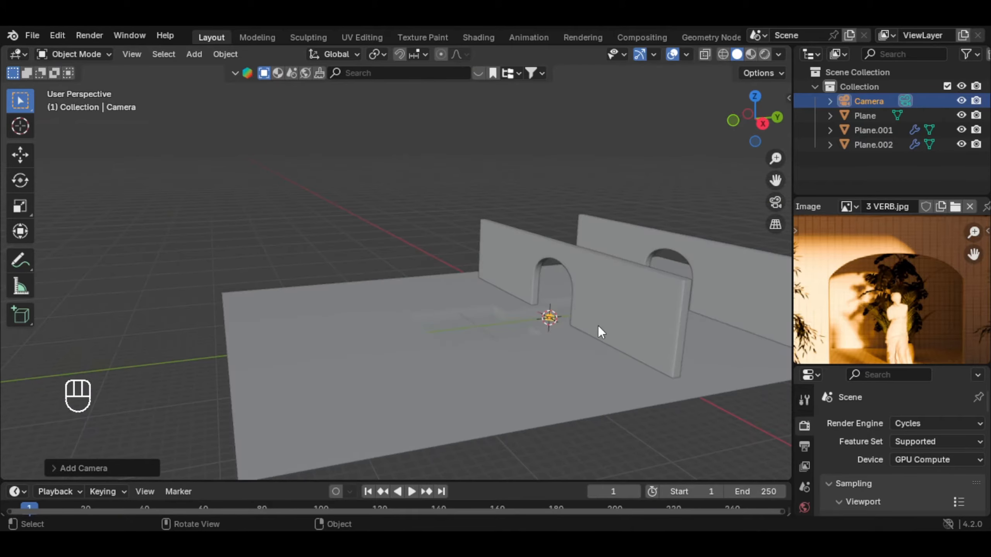
key(g)
key(y)
click(351, 358)
key(g)
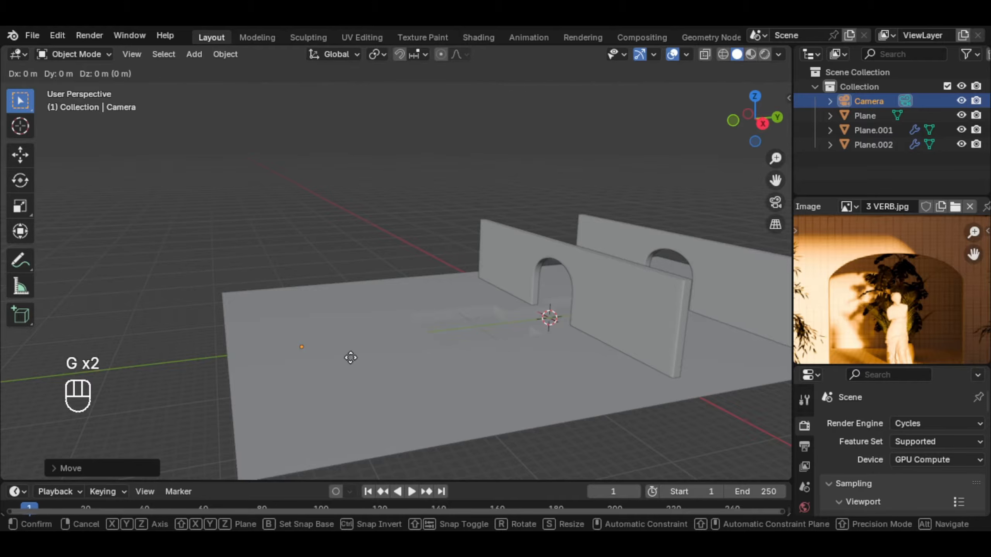
key(z)
click(416, 290)
key(alt+r)
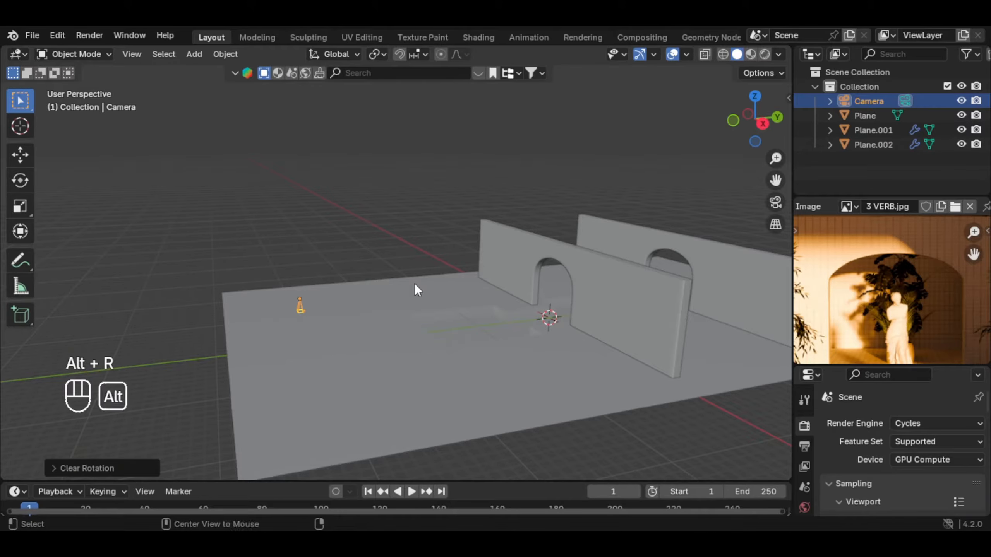
Rotate the camera 90° about the X axis and look through it
text(rx9)
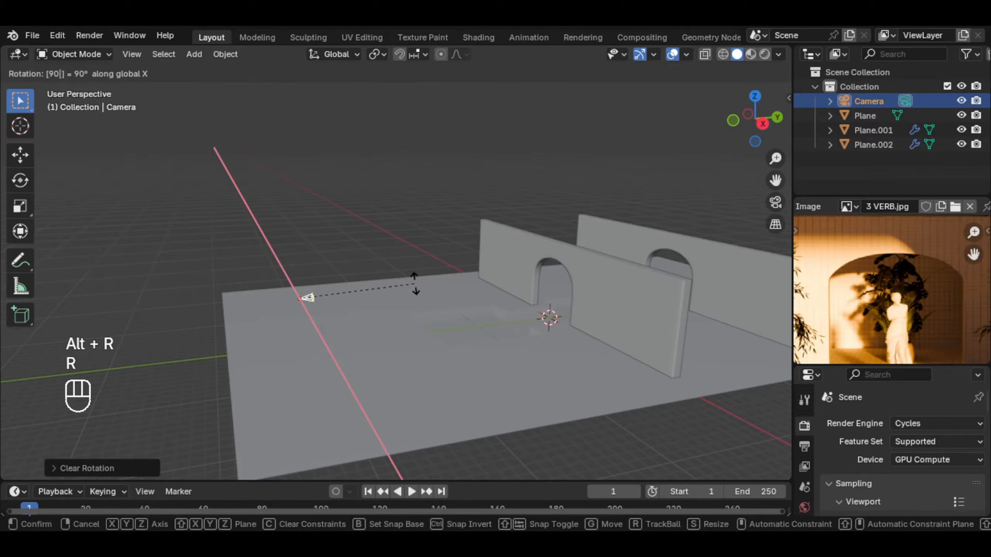
click(415, 283)
middle_drag(415, 283, 370, 290)
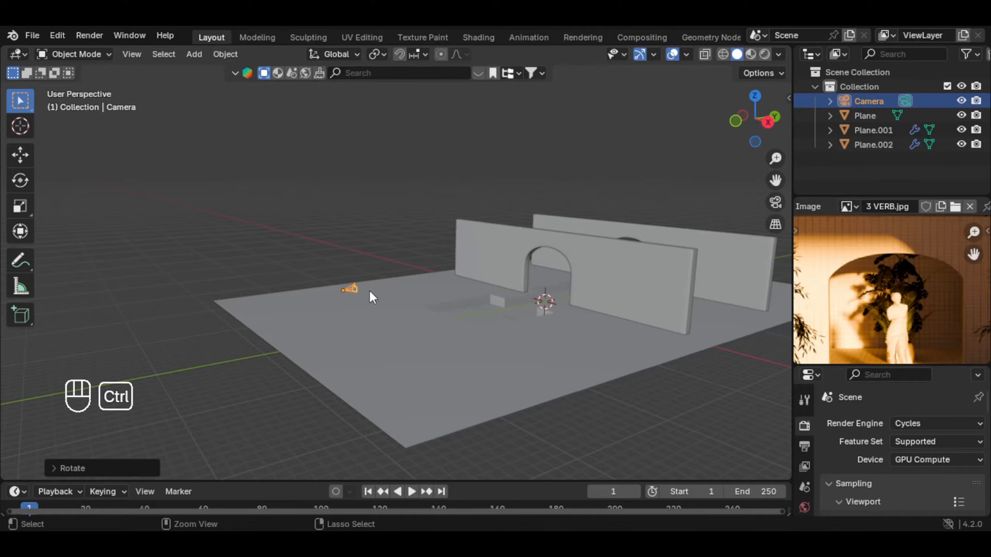
key(ctrl+KP_0)
Split the 3D viewport in two, keep the camera view in one half, and hide its toolbar, gizmos and overlays
drag(787, 49, 382, 141)
scroll(258, 197, up, 4)
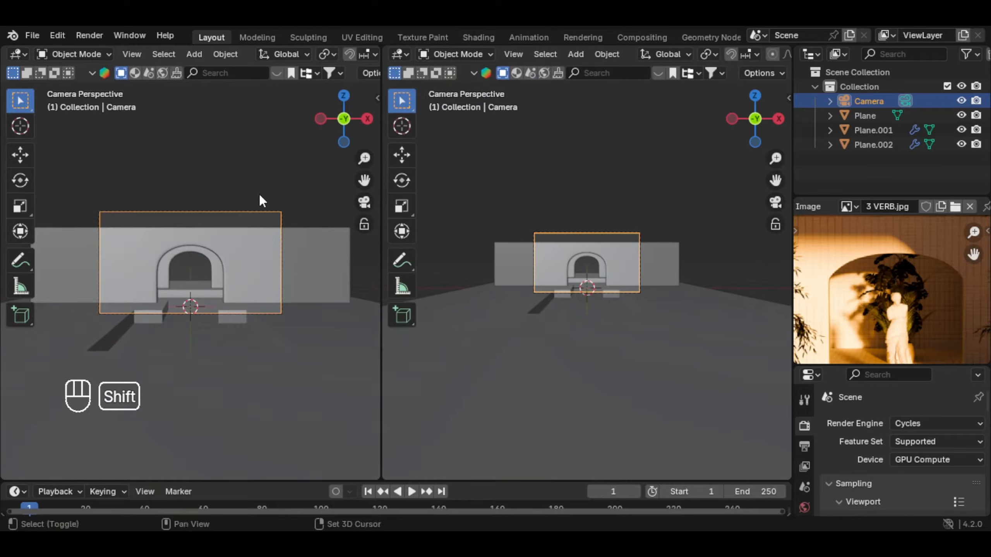
key(t)
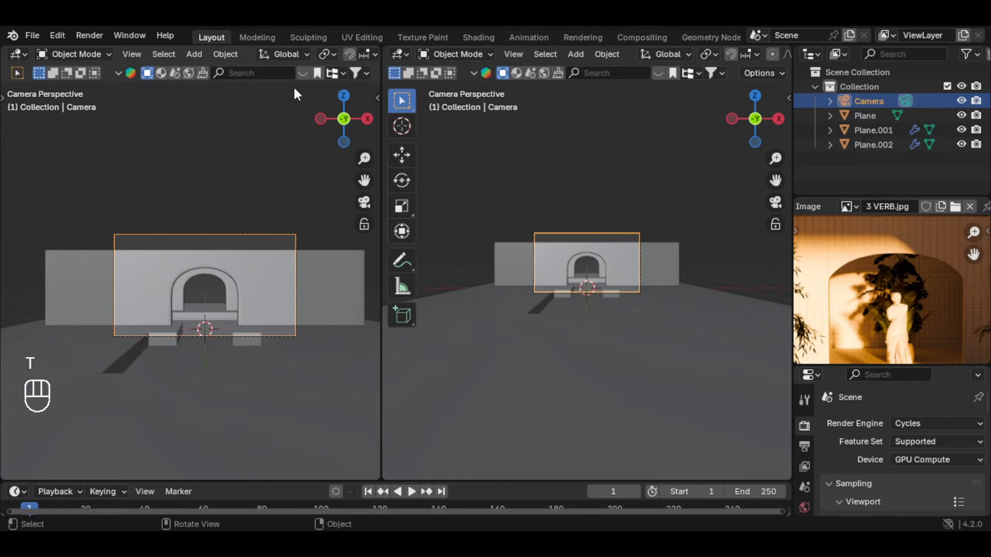
scroll(314, 52, down, 5)
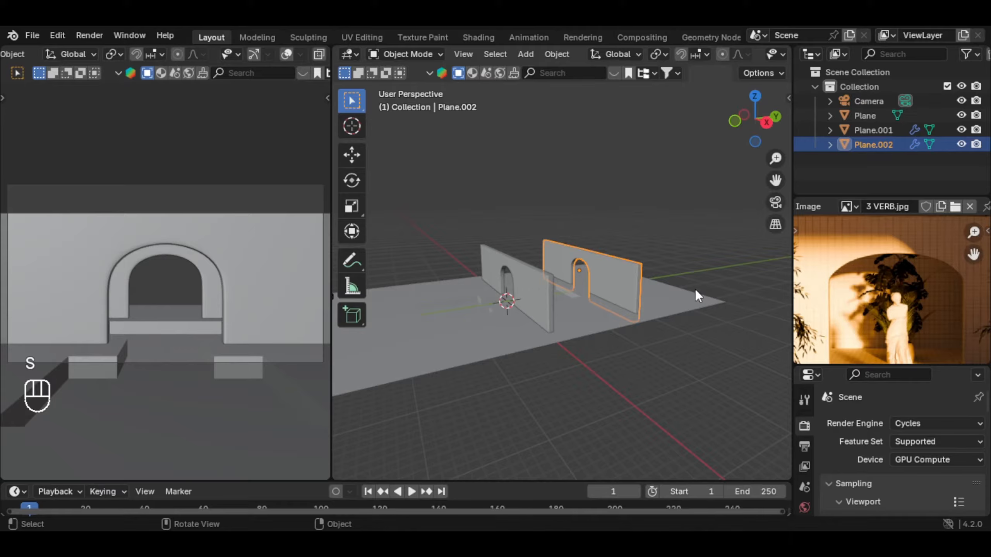
Scale the back arch wall down uniformly, then widen it slightly along the X axis
middle_drag(696, 291, 669, 286)
key(s)
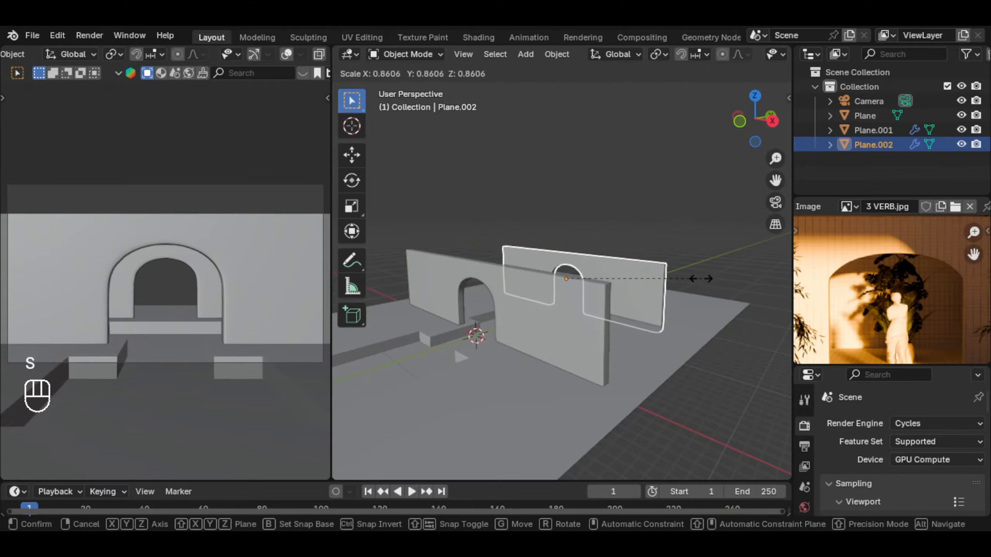
click(677, 279)
key(s)
key(x)
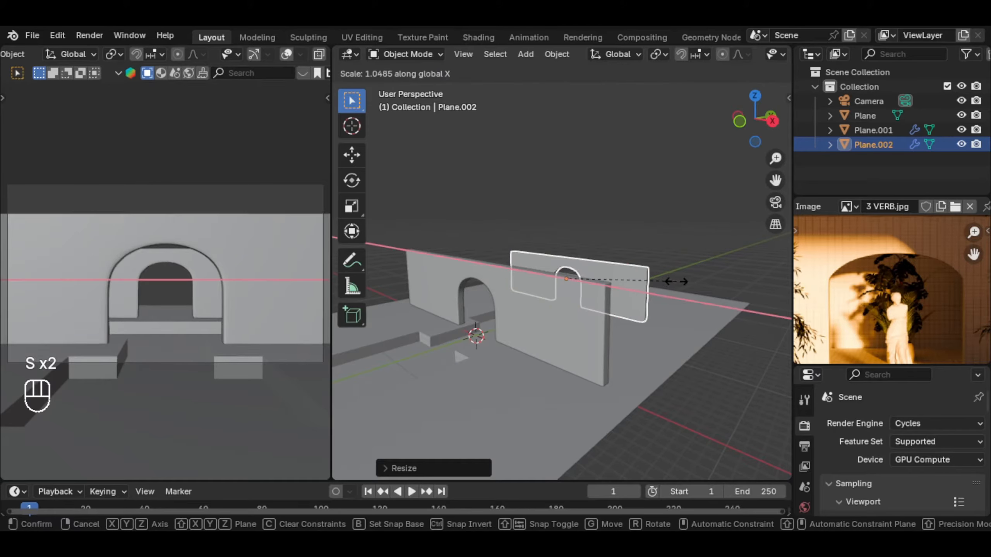
click(690, 282)
Move the back arch wall about 13 m along Y, farther behind the front wall
middle_drag(666, 290, 633, 291)
key(g)
key(y)
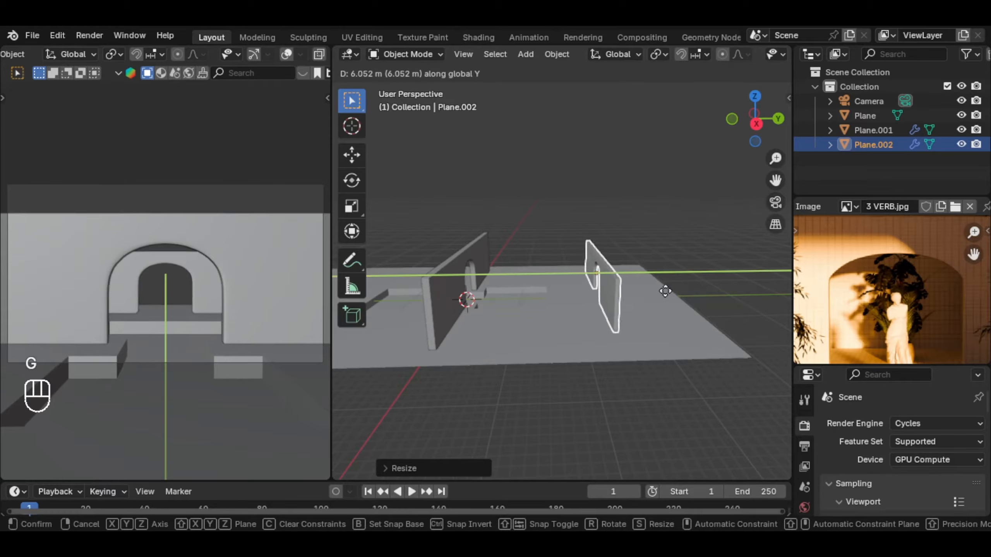
click(708, 290)
Edit the floor mesh in face mode and select all bottom faces of the basin between the two walls
scroll(530, 382, up, 3)
middle_drag(531, 356, 537, 330)
middle_drag(536, 330, 572, 320)
click(579, 338)
key(Tab)
shift+middle_drag(515, 305, 525, 287)
middle_drag(525, 287, 521, 309)
scroll(521, 309, up, 3)
key(3)
middle_drag(591, 299, 535, 287)
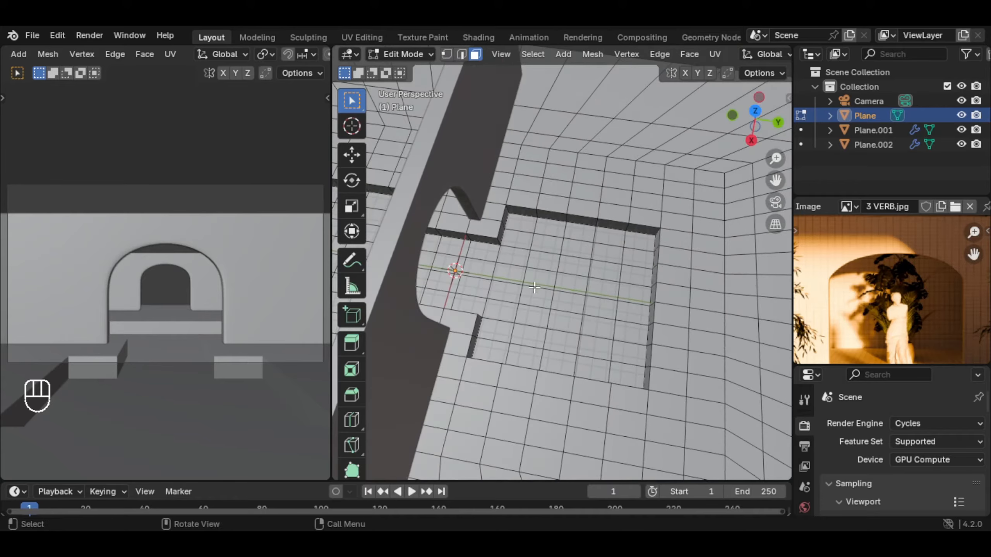
middle_drag(580, 260, 584, 346)
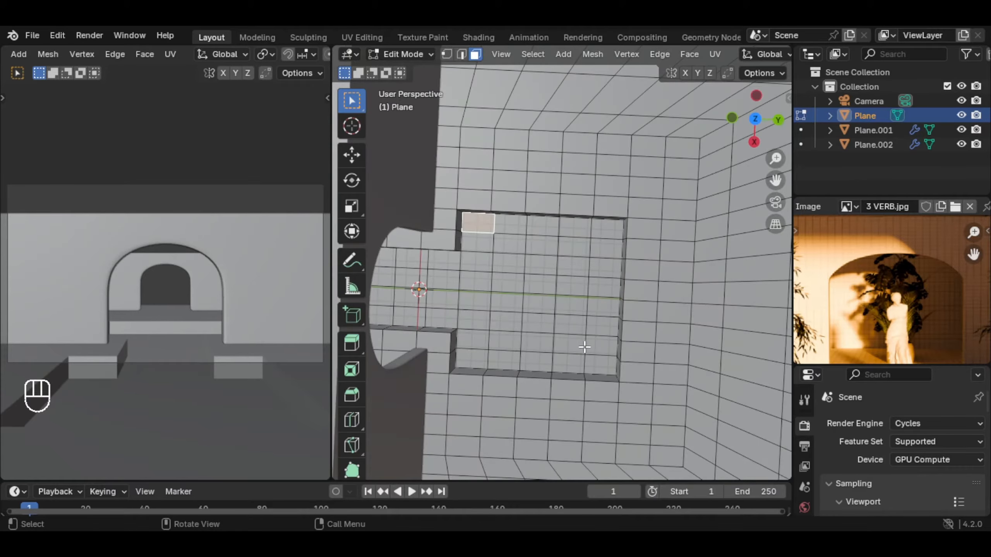
ctrl+shift+click(602, 364)
middle_drag(585, 294, 504, 245)
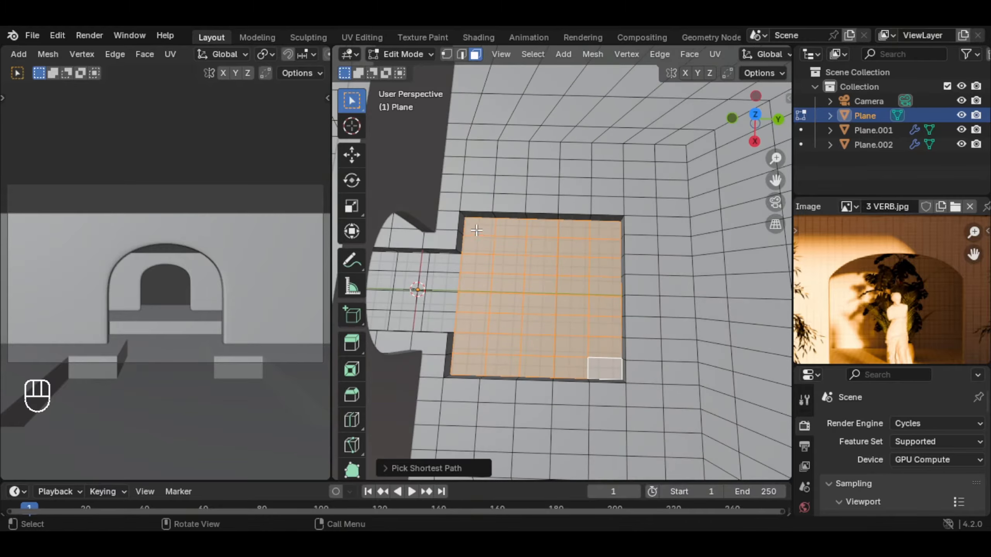
click(477, 231)
ctrl+shift+click(588, 365)
Add the side faces of the basin between the walls to the selection with Circle Select
middle_drag(588, 364, 457, 220)
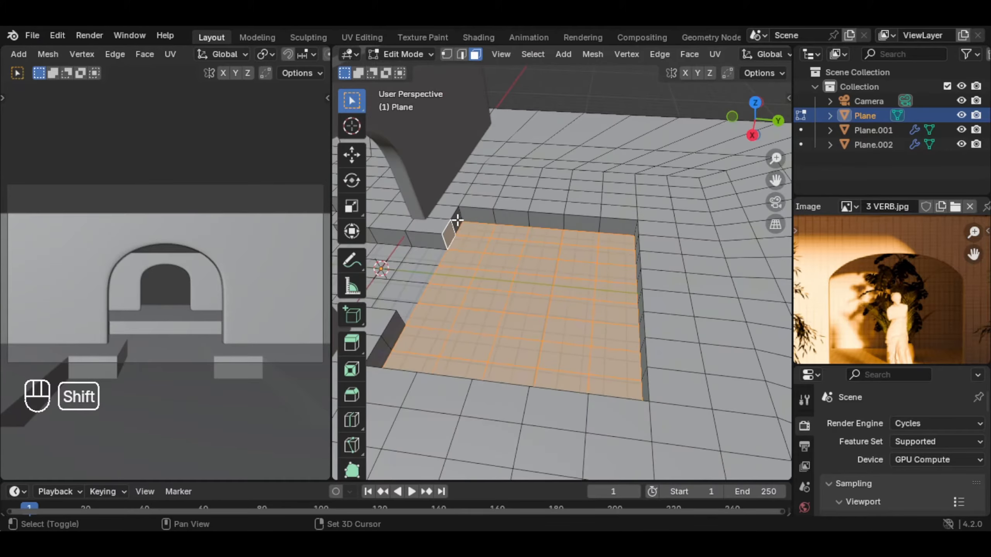
key(c)
drag(518, 225, 597, 230)
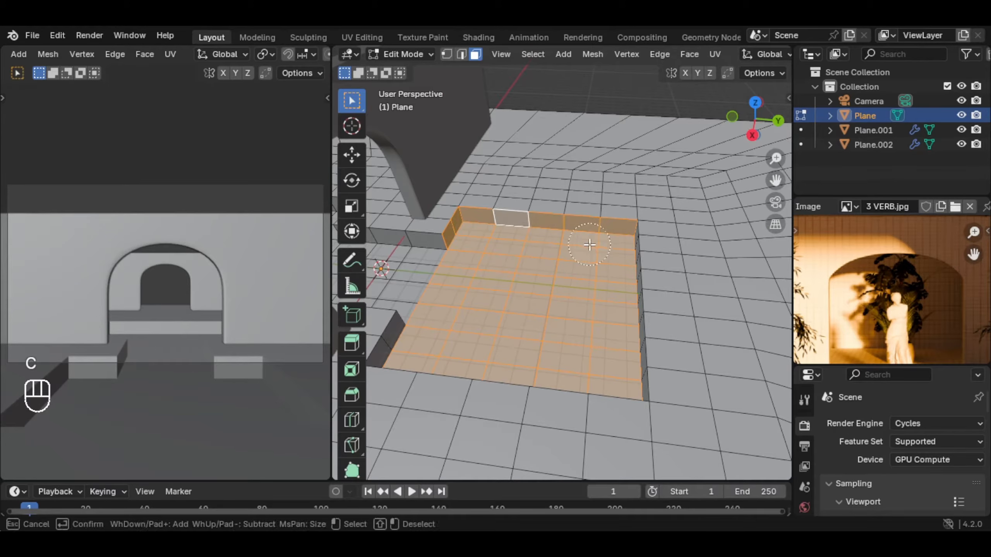
right_click(588, 241)
shift+middle_drag(591, 252, 556, 266)
mouse_move(556, 266)
middle_down()
mouse_move(575, 283)
mouse_move(553, 278)
mouse_move(532, 251)
middle_up()
key(c)
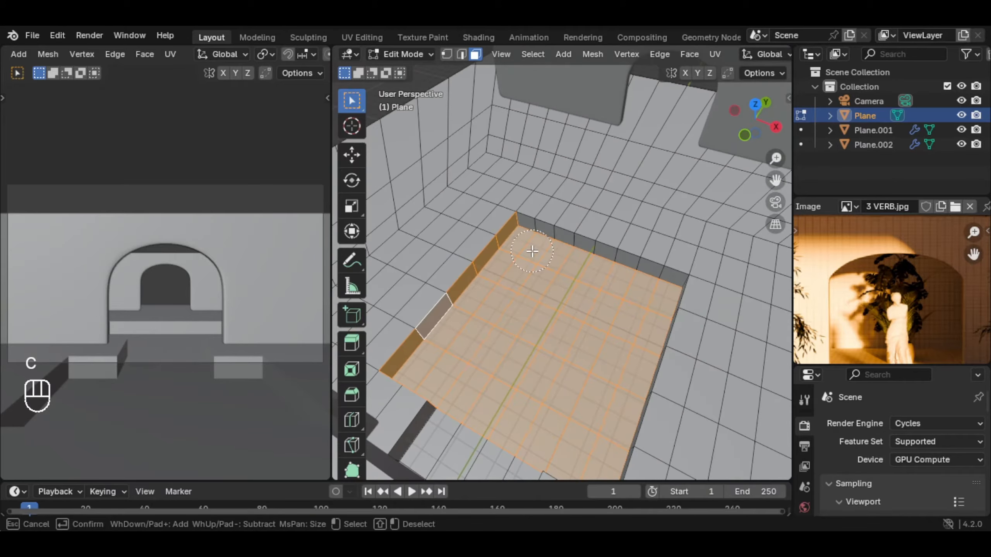
drag(639, 286, 670, 282)
right_click(663, 283)
mouse_move(595, 289)
shift+middle_down()
mouse_move(538, 294)
mouse_move(693, 306)
shift+middle_up()
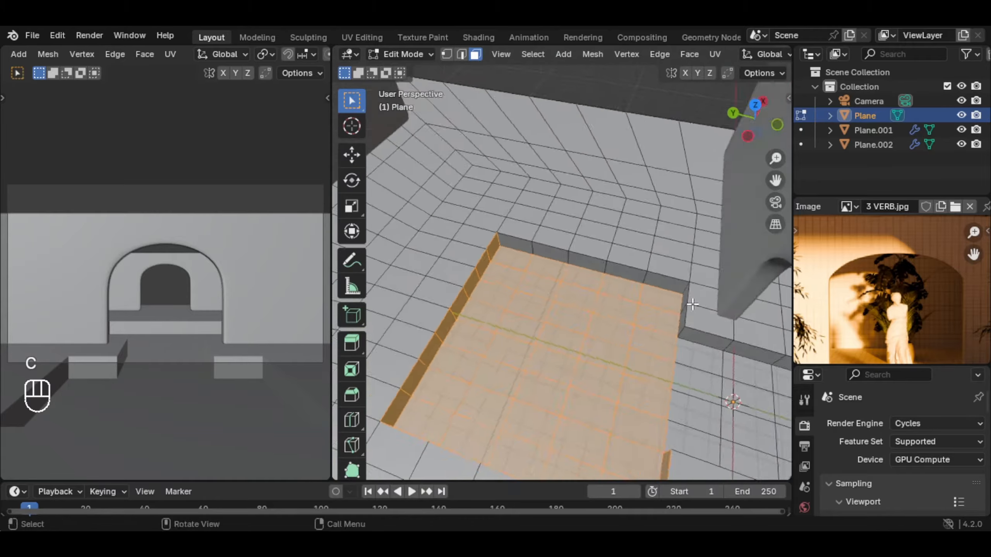
Add all floor faces around the rear basin to the selection and move everything about 5.6 m along Y
mouse_move(544, 224)
mouse_down()
mouse_move(519, 215)
mouse_move(550, 165)
mouse_up()
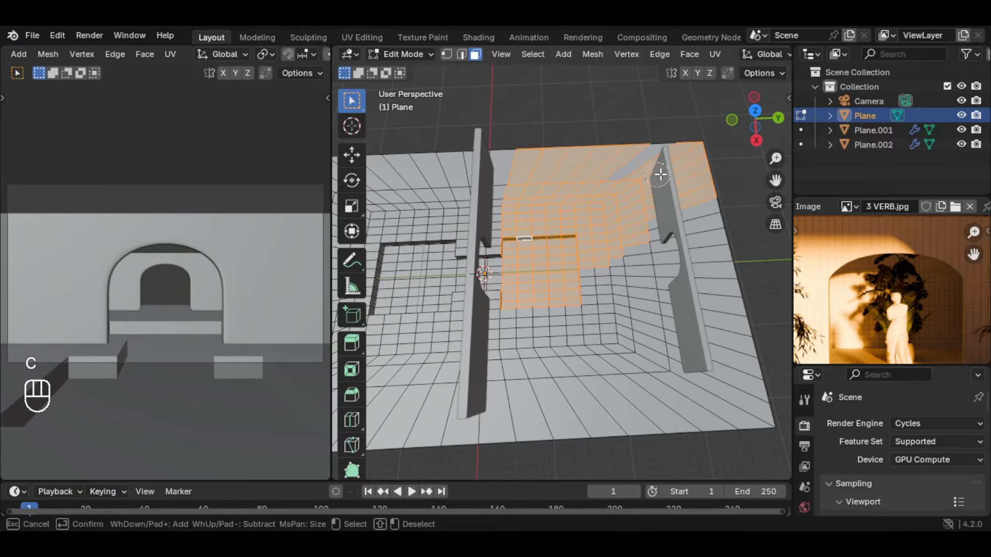
drag(659, 175, 644, 273)
right_click(863, 318)
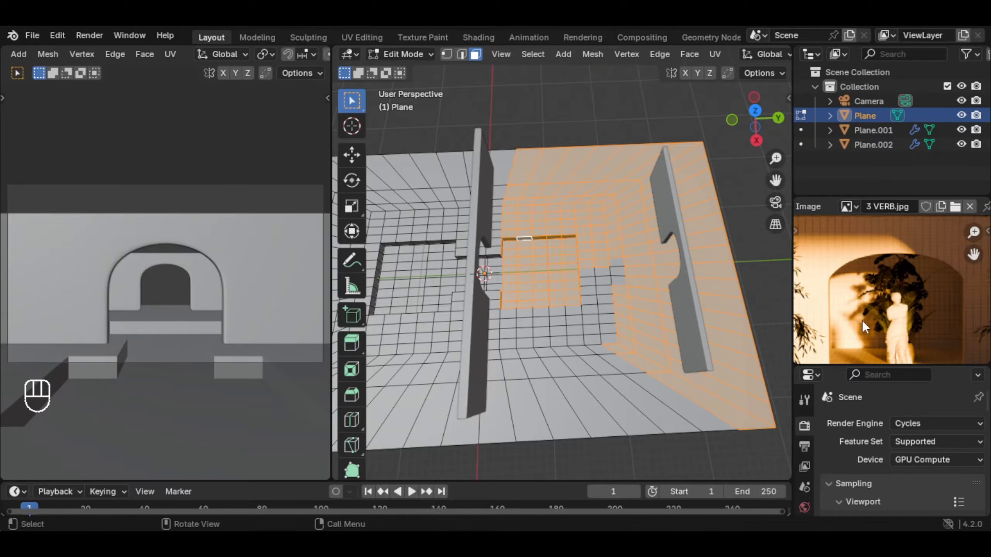
scroll(845, 336, down, 3)
middle_drag(845, 336, 888, 297)
scroll(641, 273, down, 1)
key(c)
drag(599, 280, 596, 303)
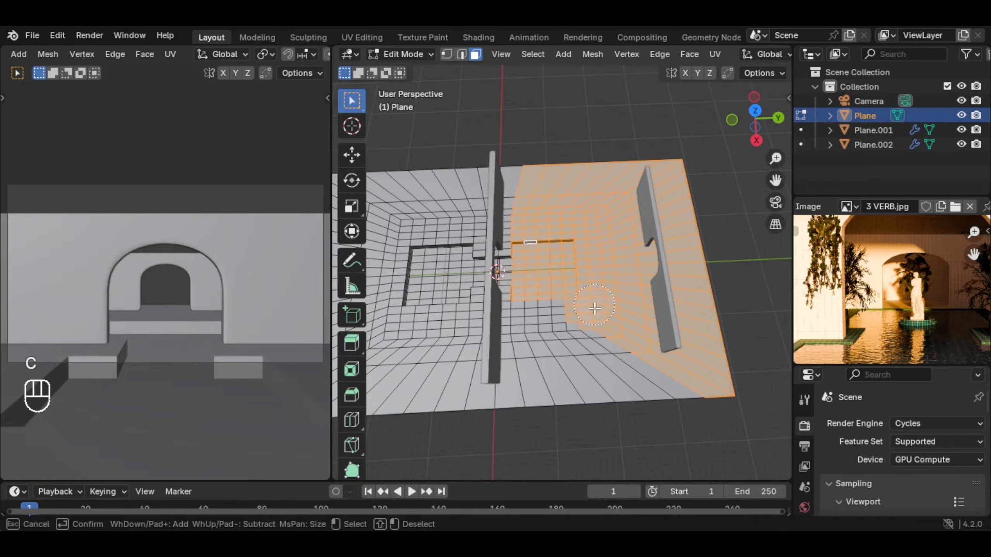
drag(545, 318, 540, 322)
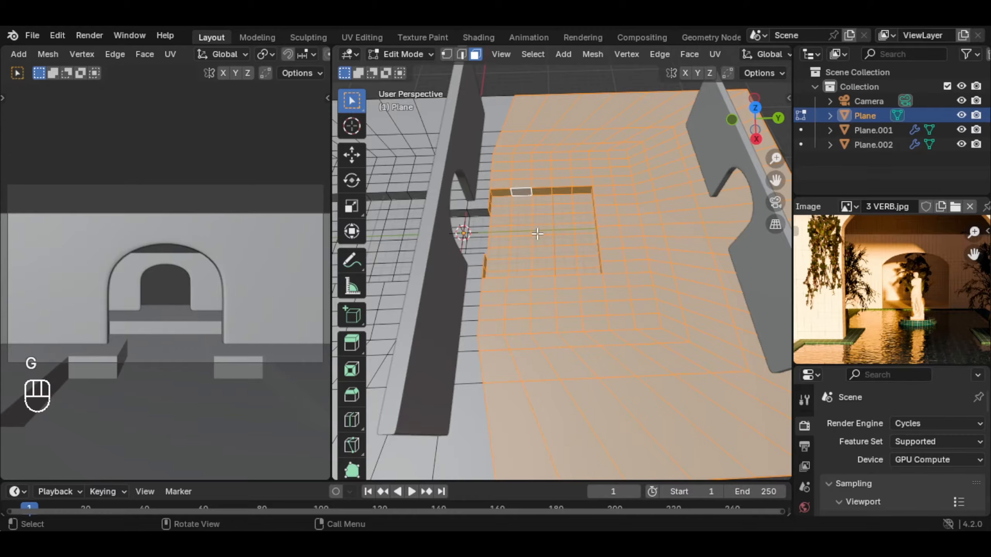
middle_drag(537, 234, 538, 225)
key(g)
key(y)
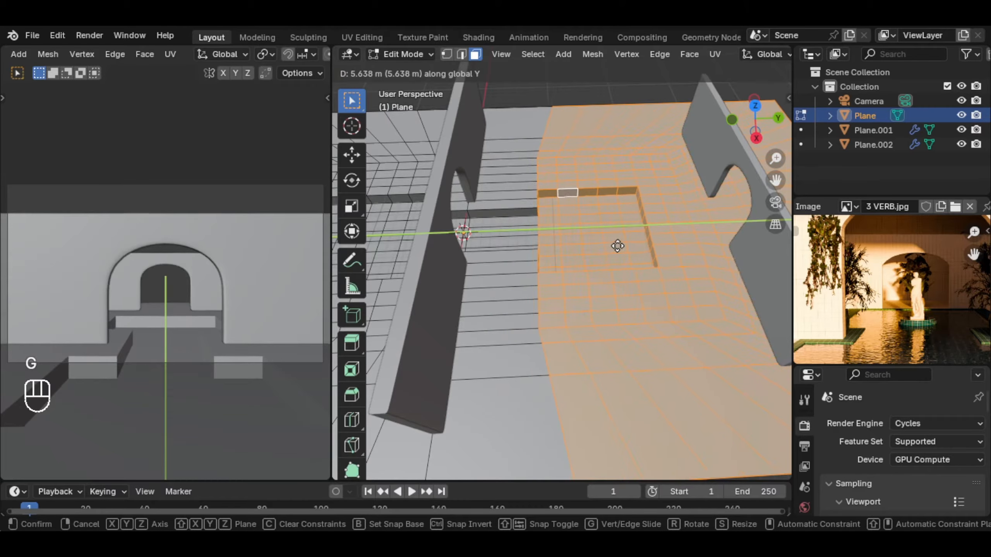
Select the floor faces around the back wall plus the rear basin's end faces, and move them along Y to lengthen the basin
key(c)
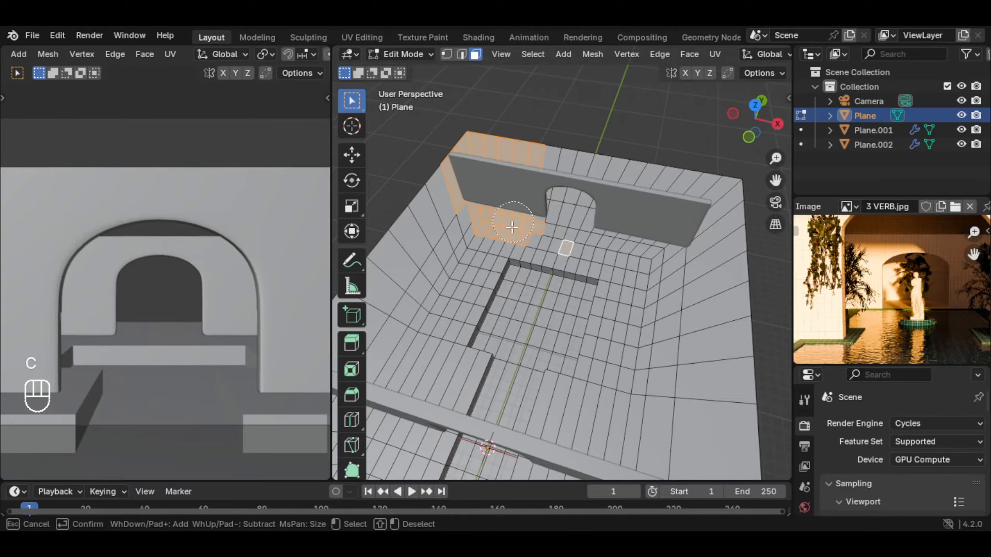
drag(495, 211, 624, 183)
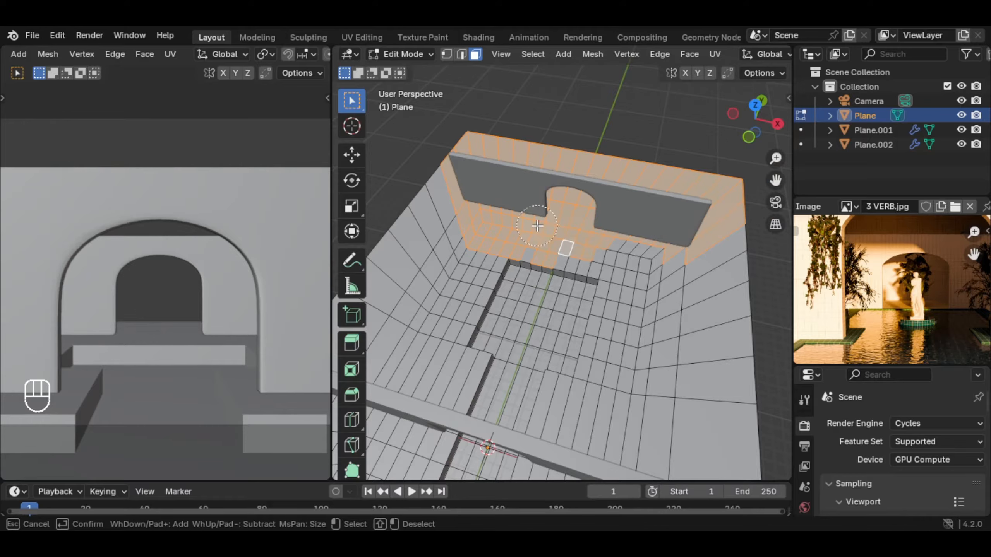
click(538, 244)
right_click(539, 244)
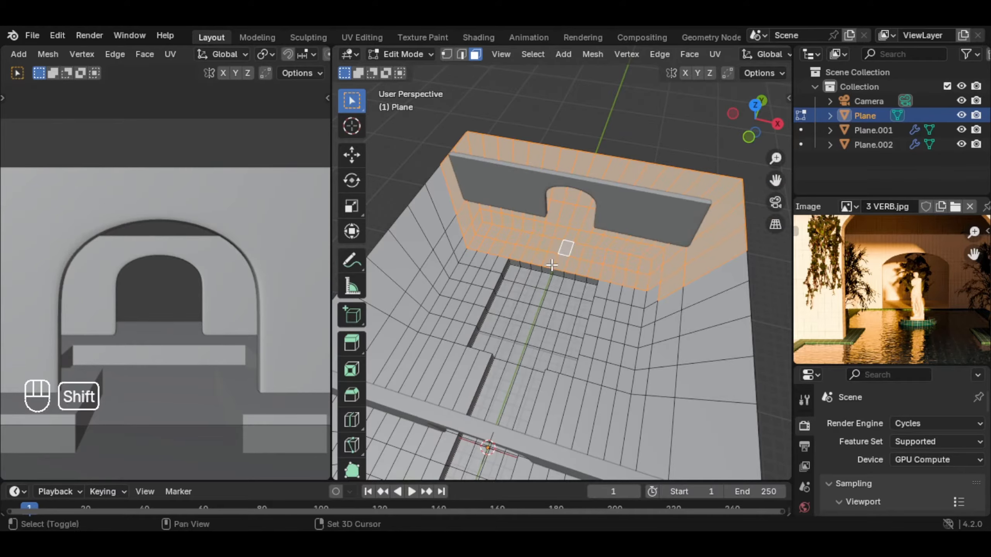
scroll(535, 300, up, 5)
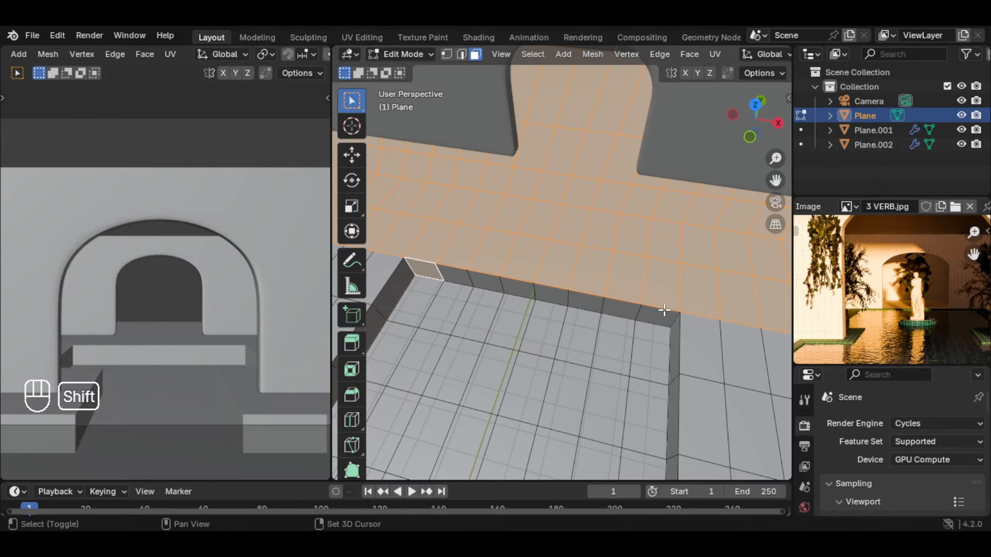
ctrl+shift+click(663, 312)
middle_drag(520, 276, 612, 292)
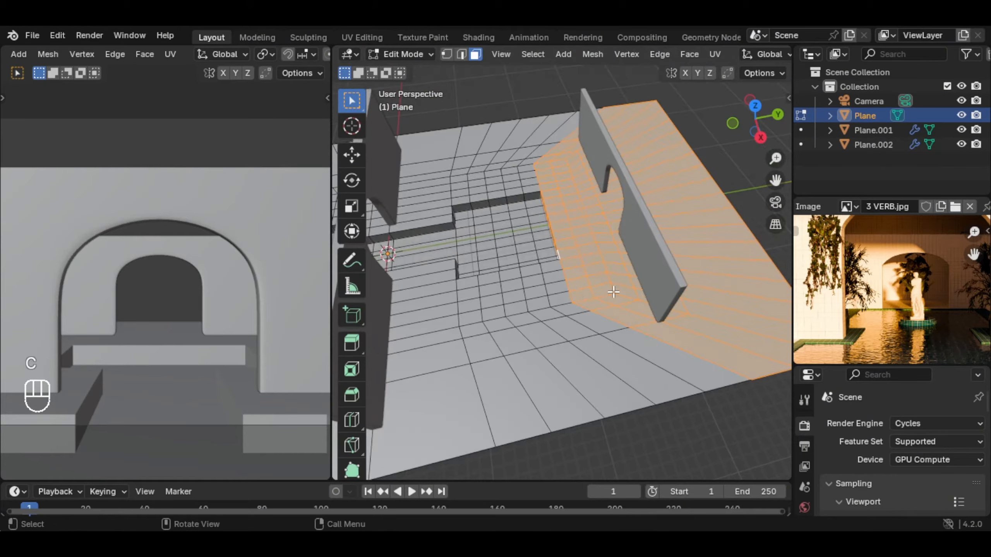
key(g)
key(y)
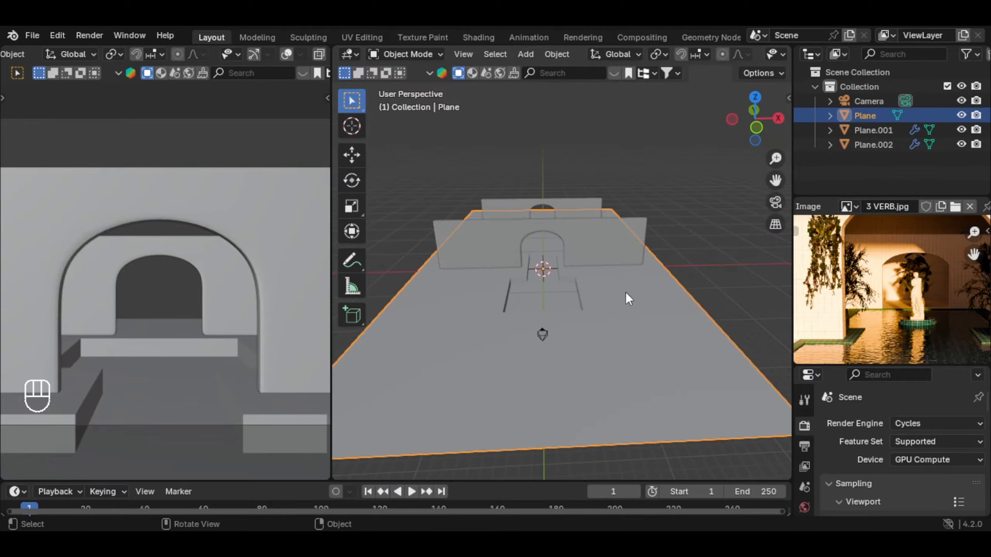
Scale the entire floor mesh along X by about 1.1 to widen the basins
key(Tab)
key(a)
key(Tab)
key(Tab)
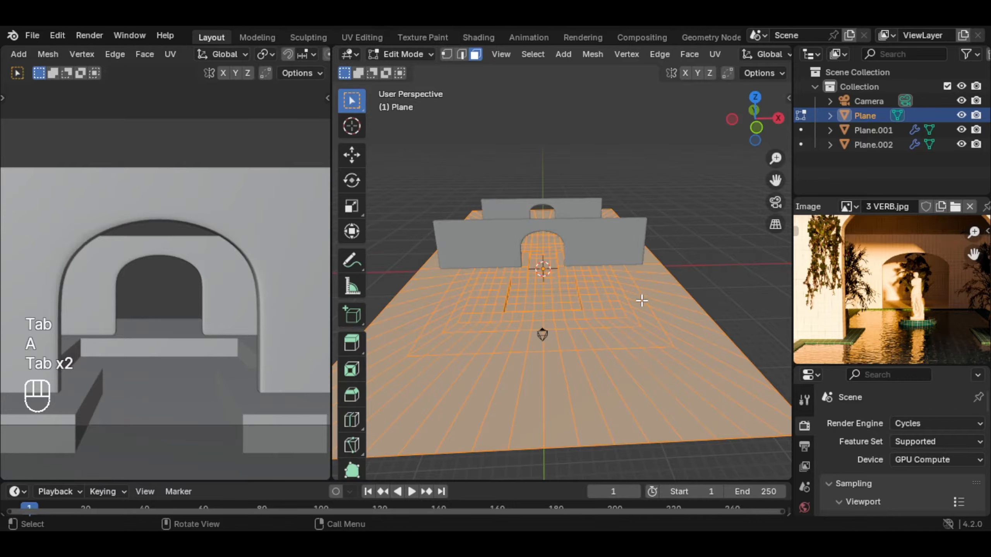
key(s)
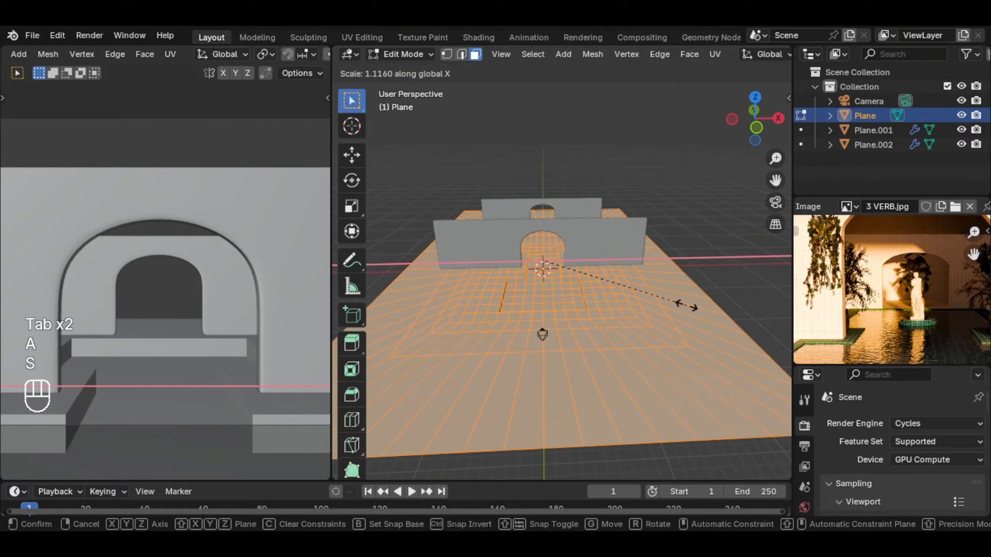
click(704, 307)
Move the camera back along Y past the floor's front edge and adjust its height along Z
scroll(505, 242, up, 3)
middle_drag(505, 242, 577, 308)
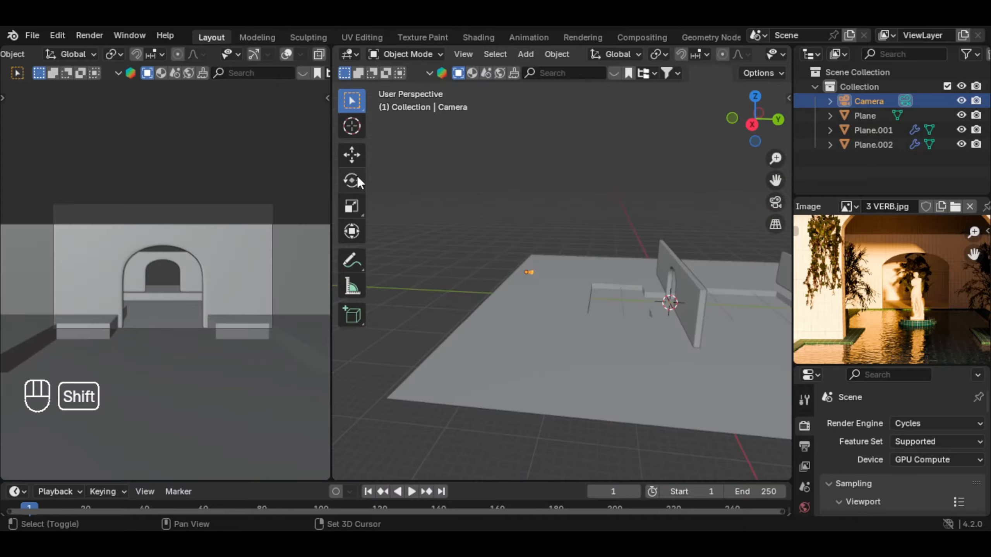
click(351, 155)
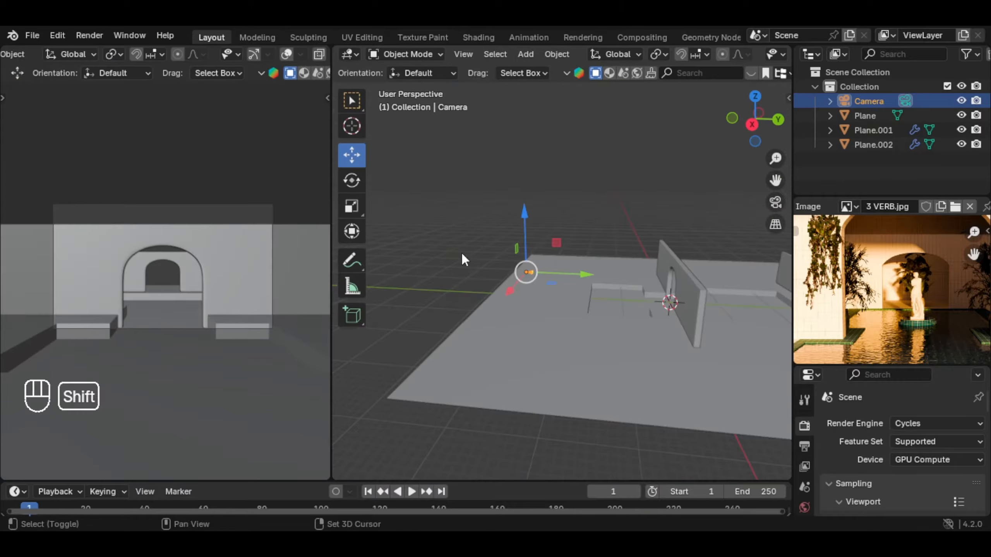
middle_drag(452, 245, 597, 274)
drag(596, 275, 532, 280)
drag(493, 228, 494, 220)
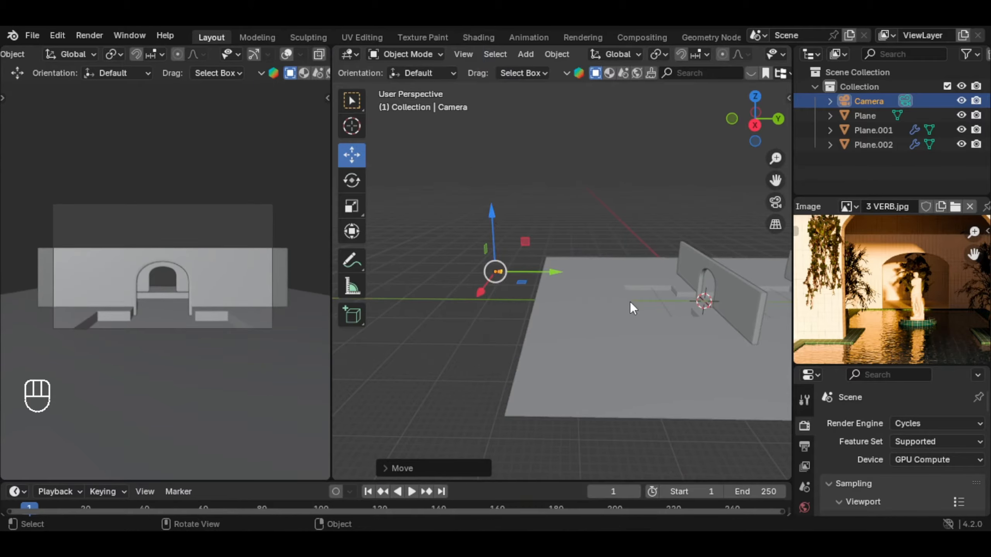
Edit the floor mesh and select the row of end faces of the front basin nearest the camera
shift+click(631, 305)
key(Tab)
middle_drag(635, 328, 527, 336)
scroll(527, 334, up, 4)
middle_drag(544, 303, 504, 280)
click(487, 293)
middle_drag(472, 316, 507, 297)
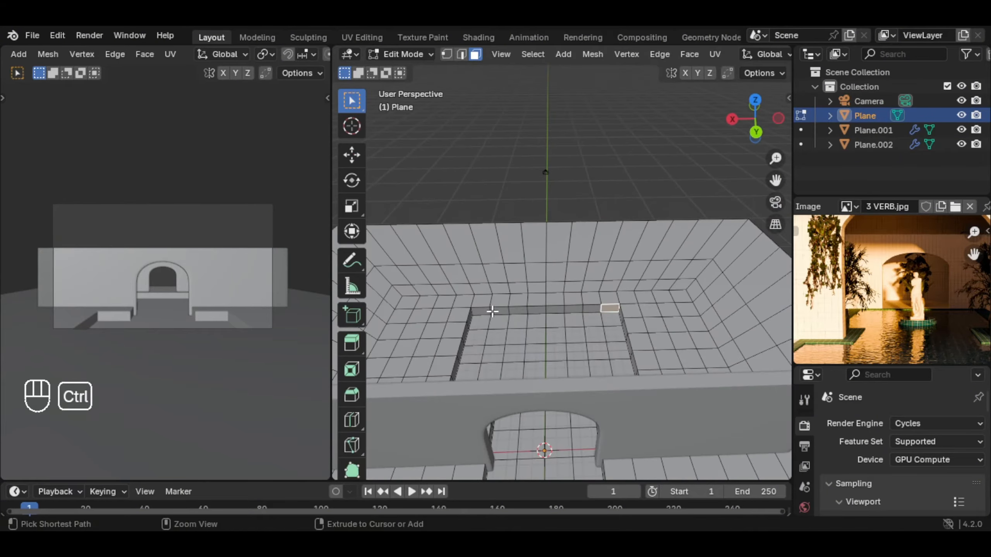
ctrl+click(515, 290)
Add the floor faces in front of the front basin to the selection and move them along negative Y to lengthen the pool
key(c)
drag(459, 248, 562, 265)
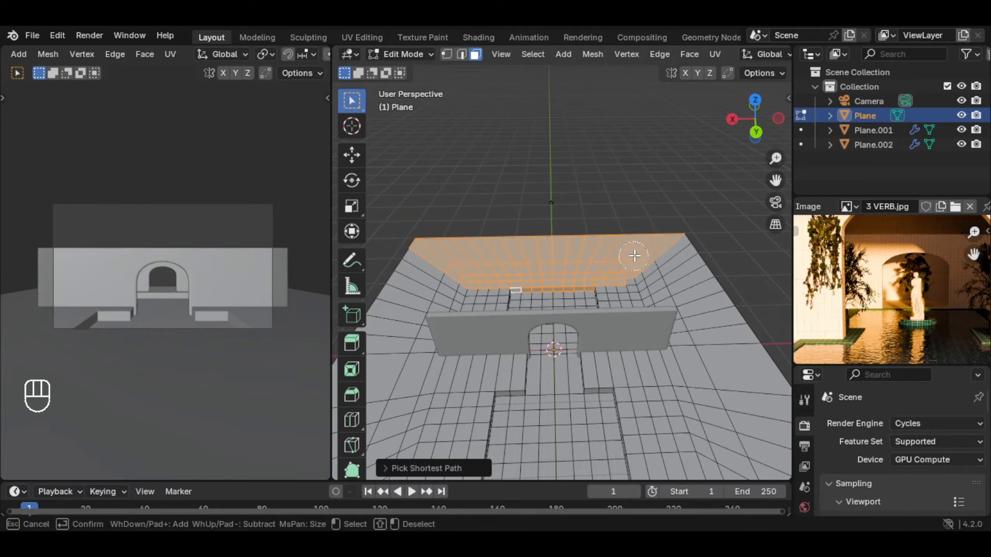
drag(635, 256, 664, 235)
key(Escape)
middle_drag(561, 318, 657, 327)
key(g)
key(y)
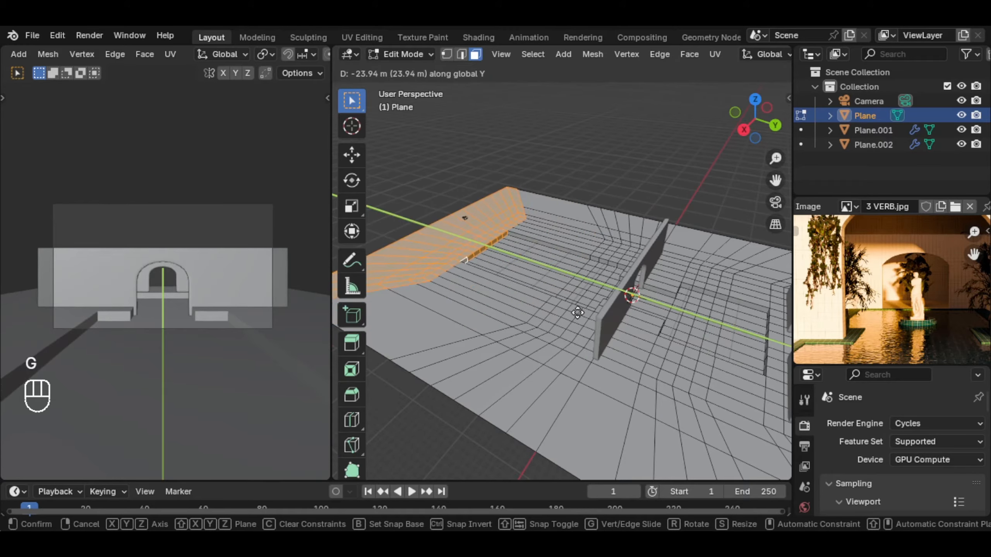
click(540, 305)
Add multiple evenly spaced loop cuts across the stretched front basin section of the floor
middle_drag(539, 306, 539, 297)
key(ctrl+r)
scroll(539, 297, up, 8)
scroll(539, 297, up, 2)
click(538, 296)
right_click(539, 296)
Add evenly spaced loop cuts across the stretched floor section just behind the front wall, and finish editing the mesh
shift+middle_drag(753, 300, 577, 319)
scroll(595, 317, down, 3)
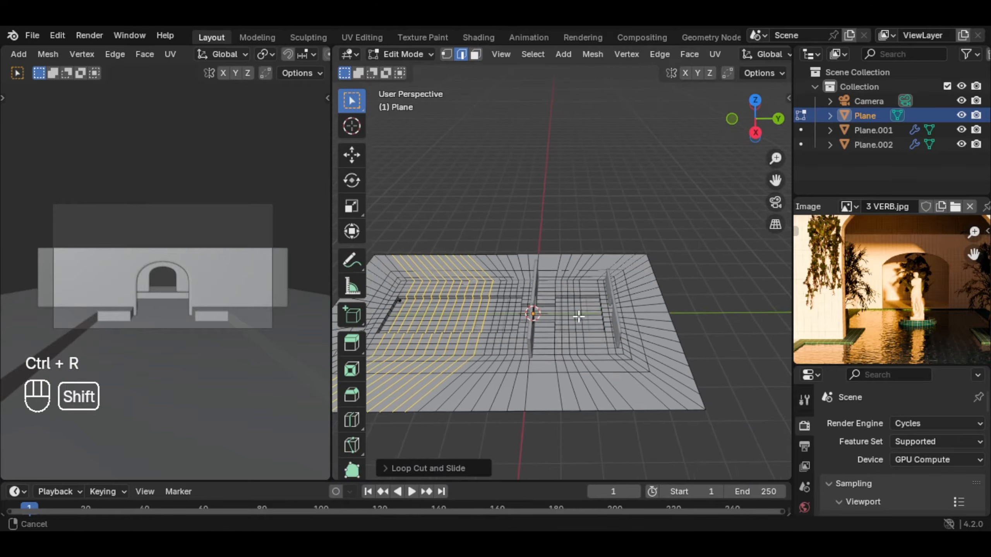
key(ctrl+r)
click(544, 290)
right_click(543, 290)
key(Tab)
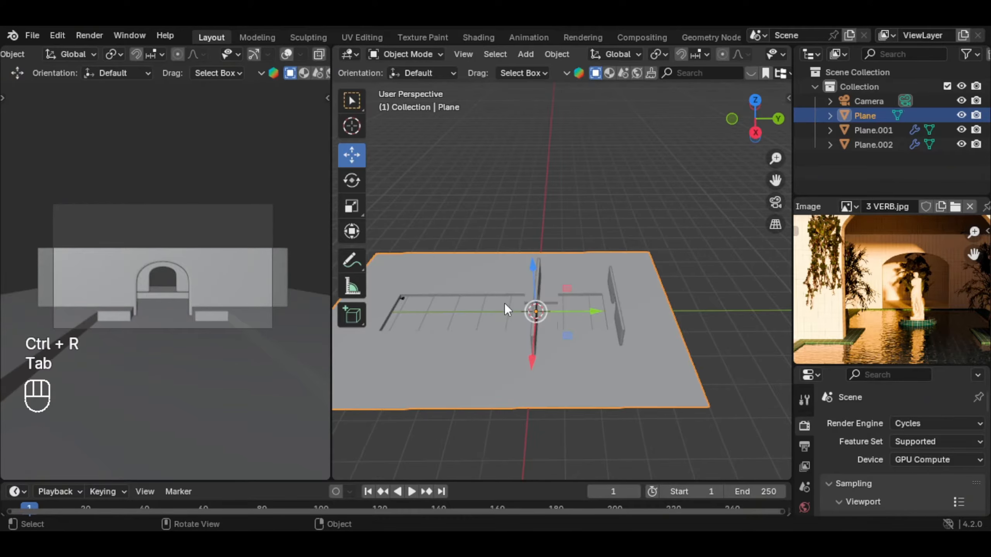
Scale down the rear arched wall, bring it closer to the rear basin and lower it toward the floor
middle_drag(503, 303, 546, 281)
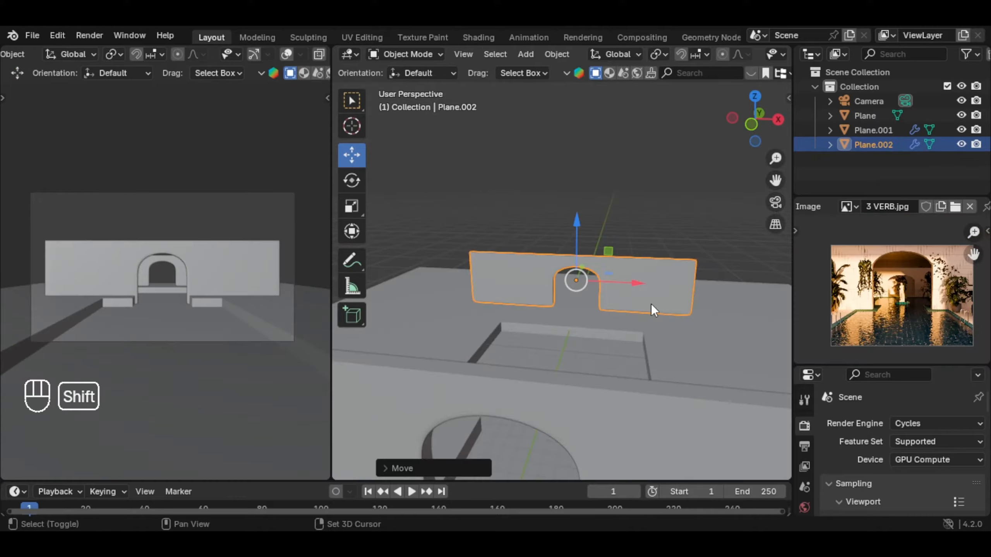
middle_drag(651, 303, 610, 275)
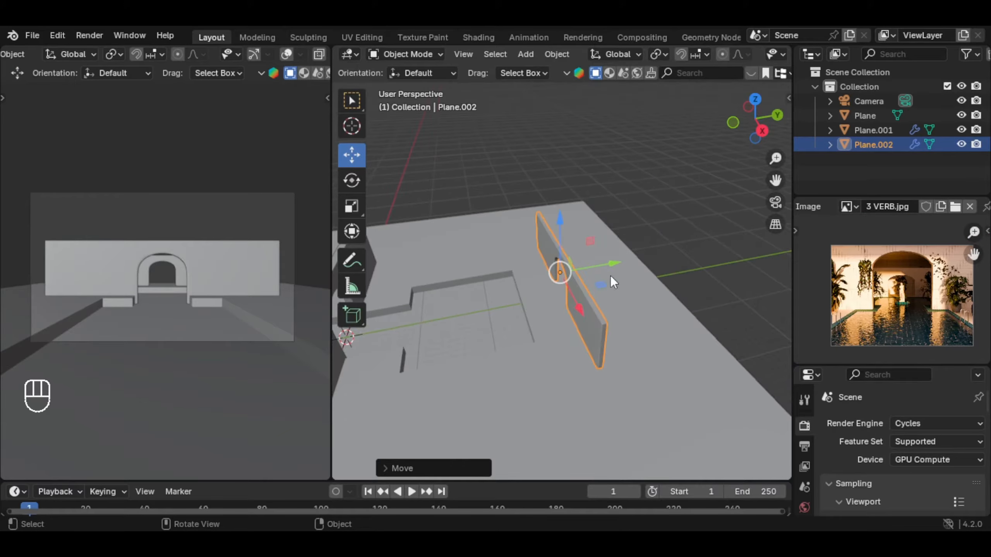
key(g)
key(s)
click(602, 331)
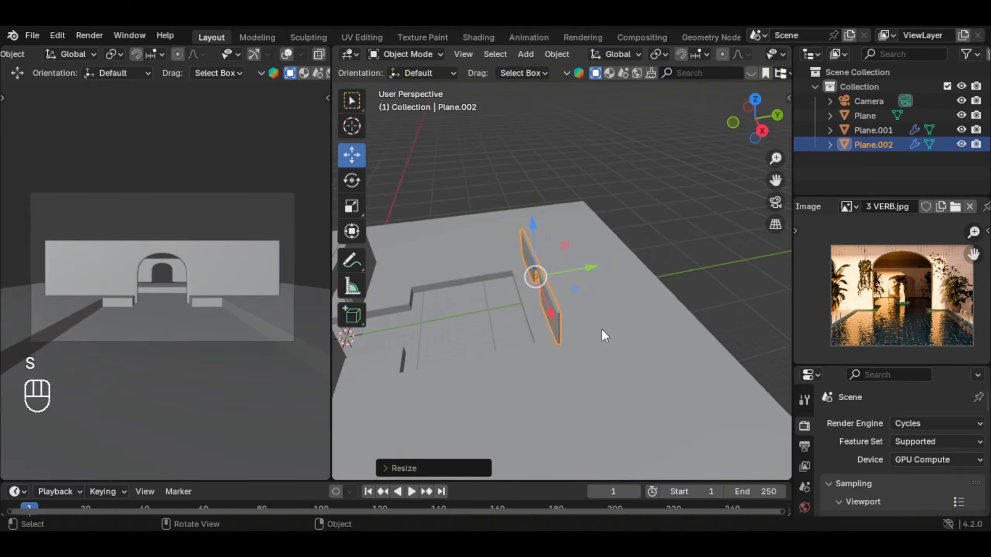
middle_drag(601, 329, 590, 277)
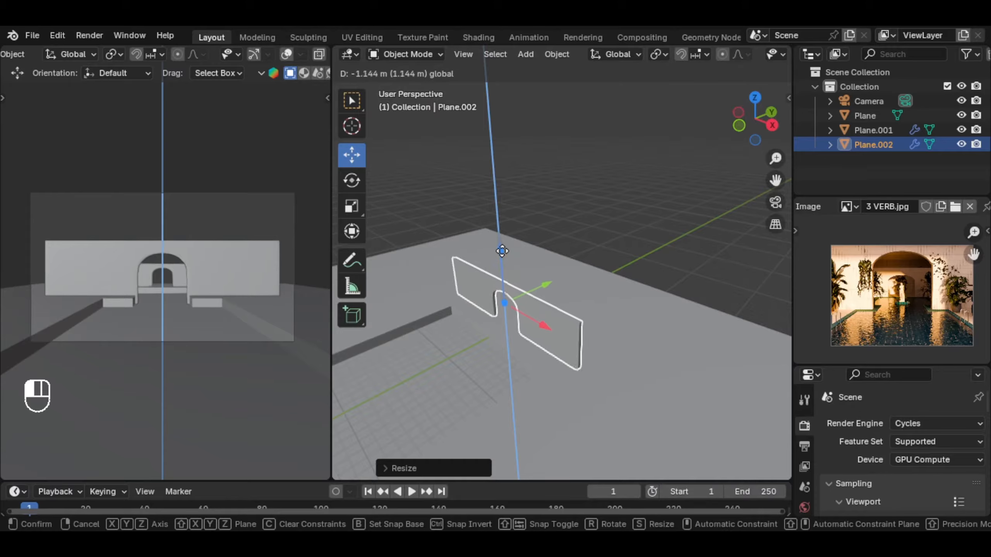
Widen the front arched wall by scaling its entire mesh along X, and finish editing the mesh
key(Tab)
key(Tab)
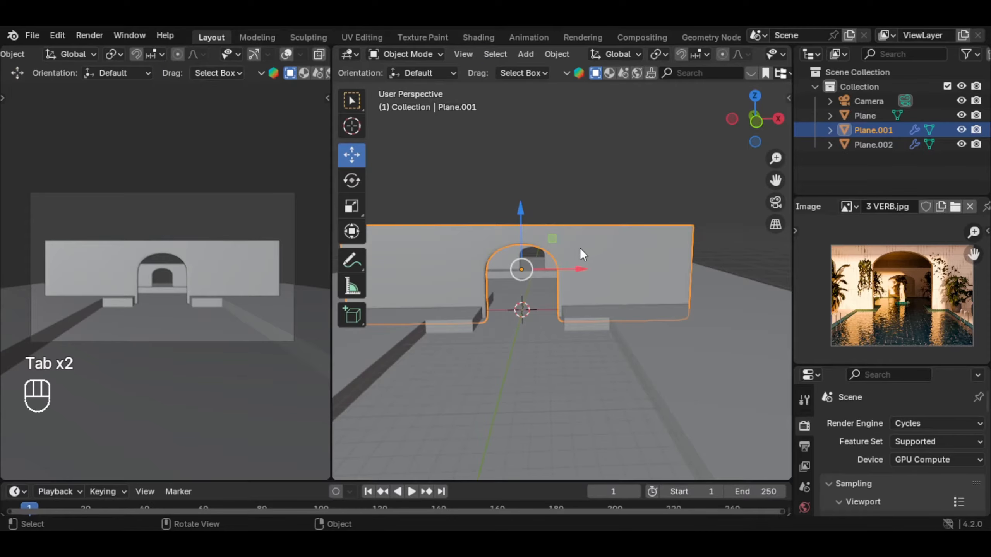
key(Tab)
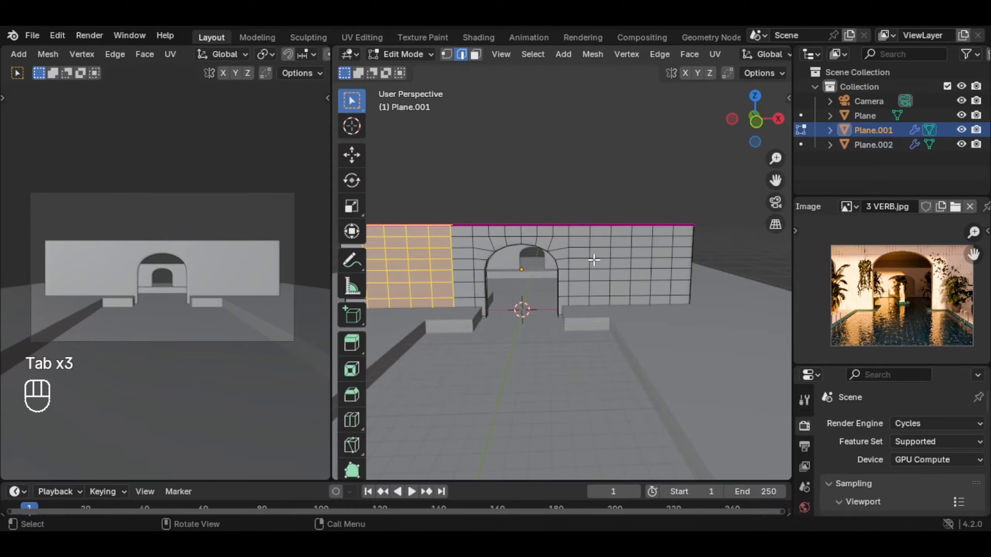
key(a)
key(s)
key(x)
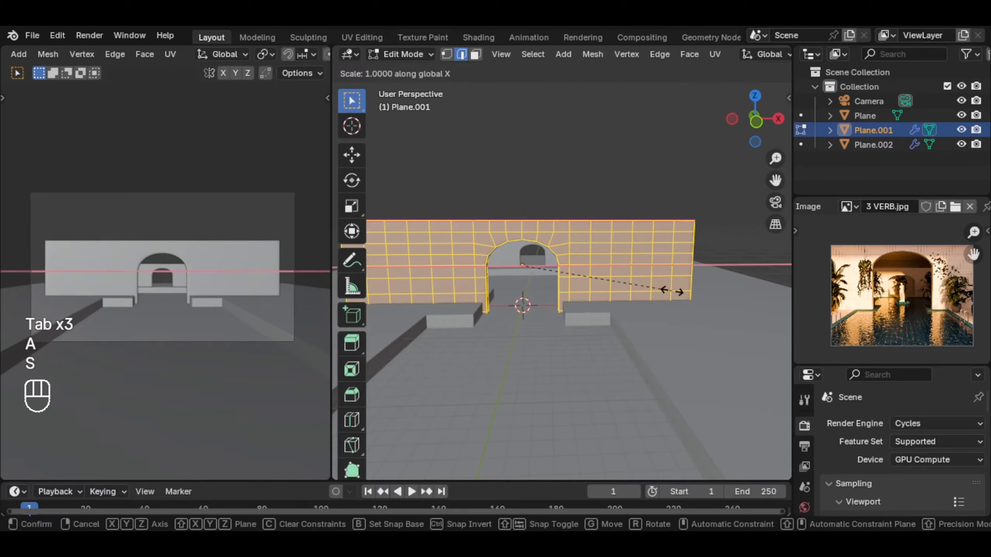
click(713, 289)
scroll(597, 291, up, 3)
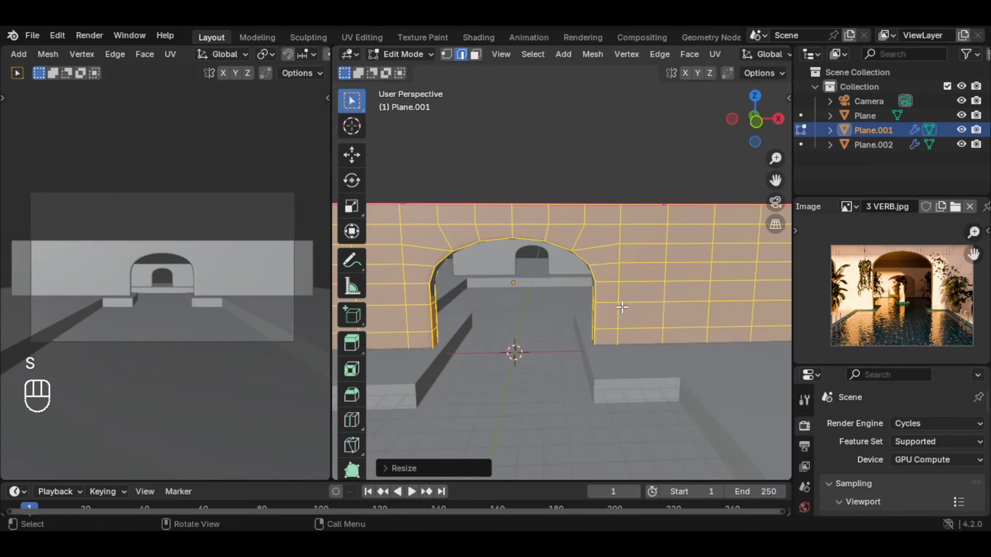
key(Tab)
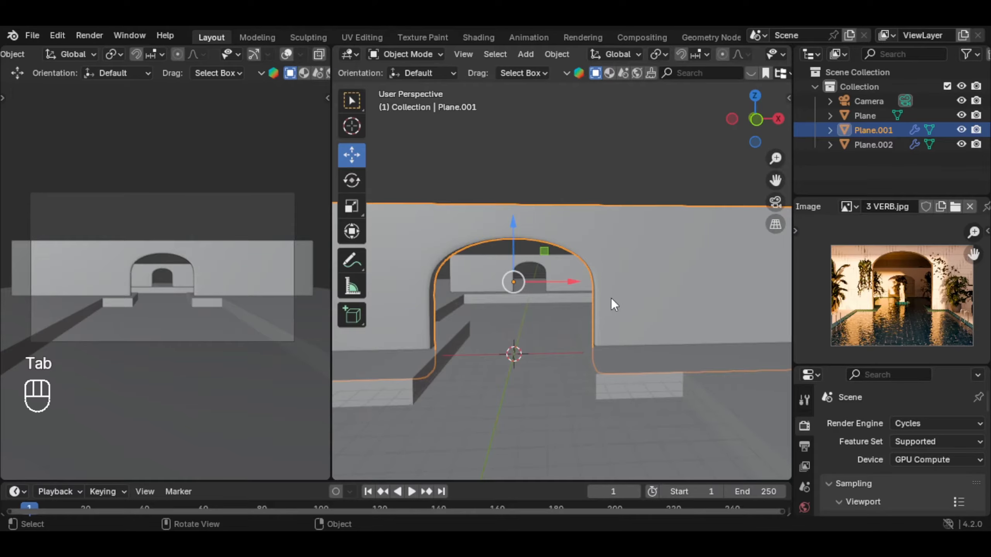
Raise the front arched wall about 1.2 m along Z
key(g)
key(z)
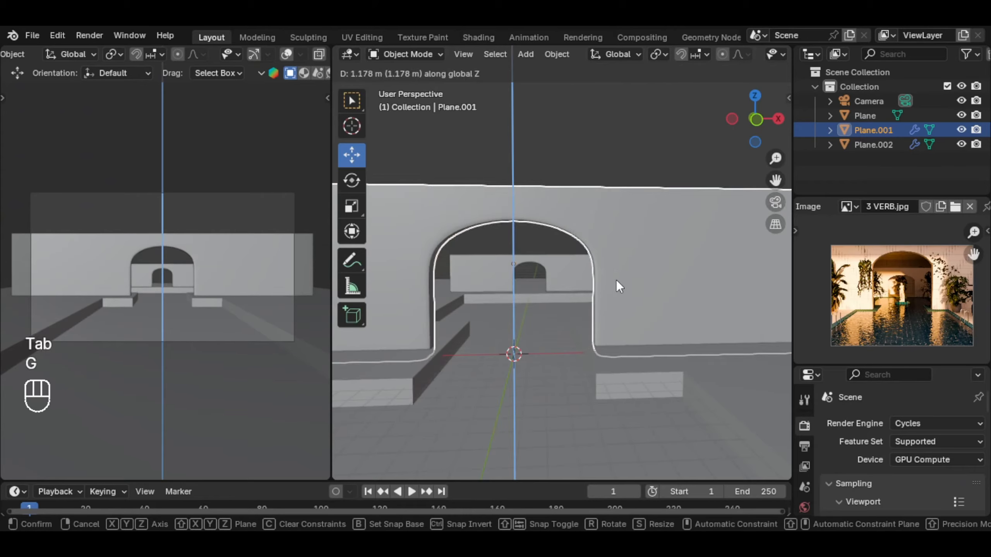
click(616, 280)
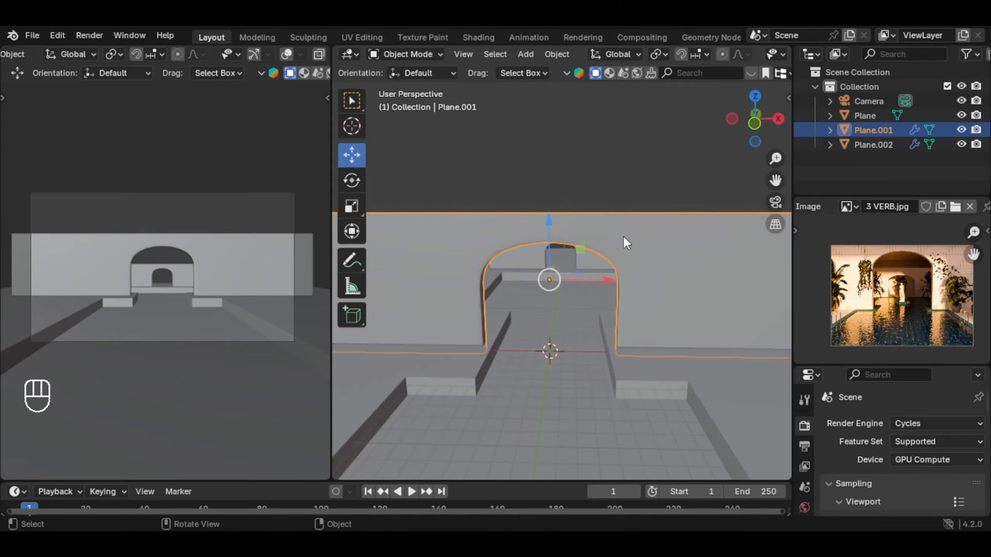
Stretch the front wall's entire mesh along Z by a factor of about 1.5
key(Tab)
key(a)
scroll(626, 238, down, 2)
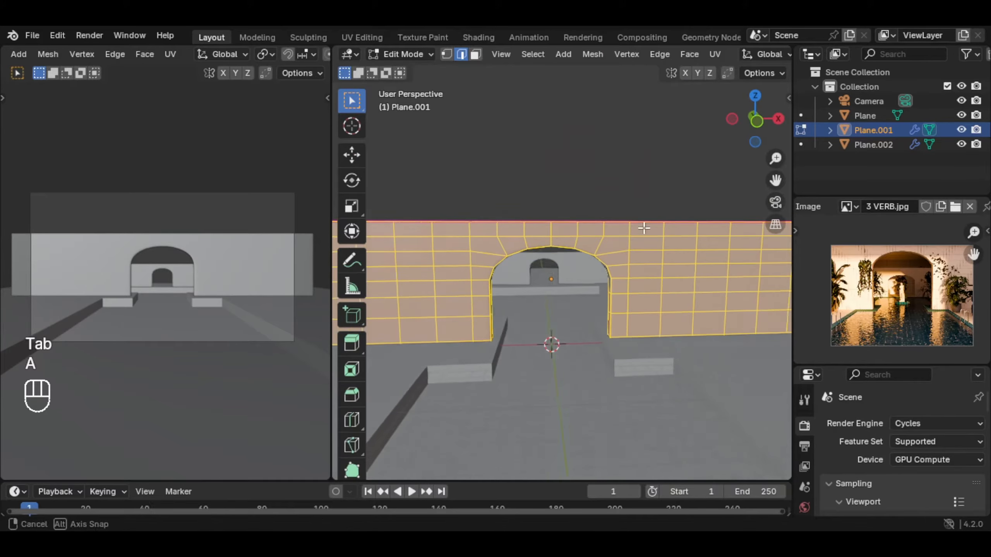
key(s)
key(z)
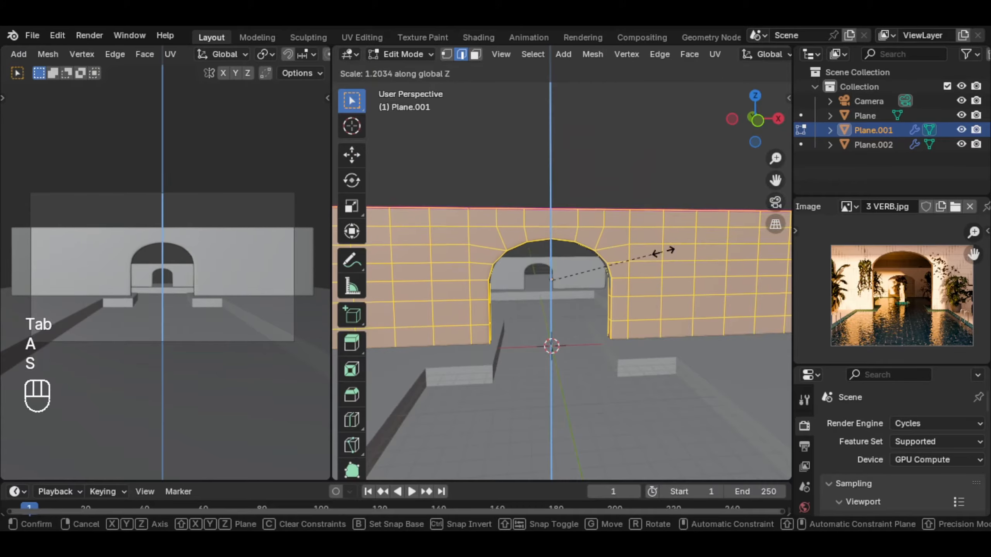
right_click(659, 252)
key(s)
key(z)
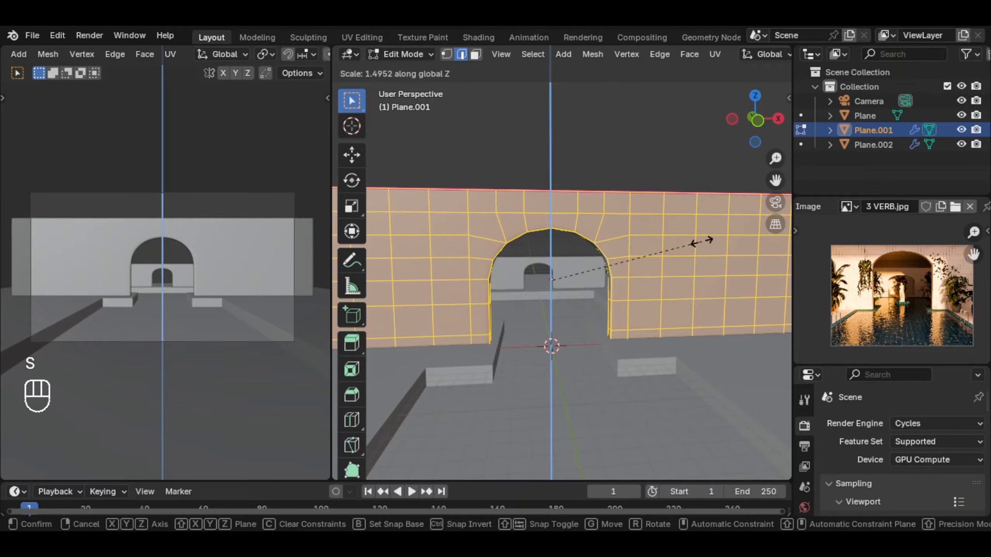
right_click(699, 243)
Enlarge the front wall's mesh slightly in all directions and raise it along Z so the arch stands taller
key(s)
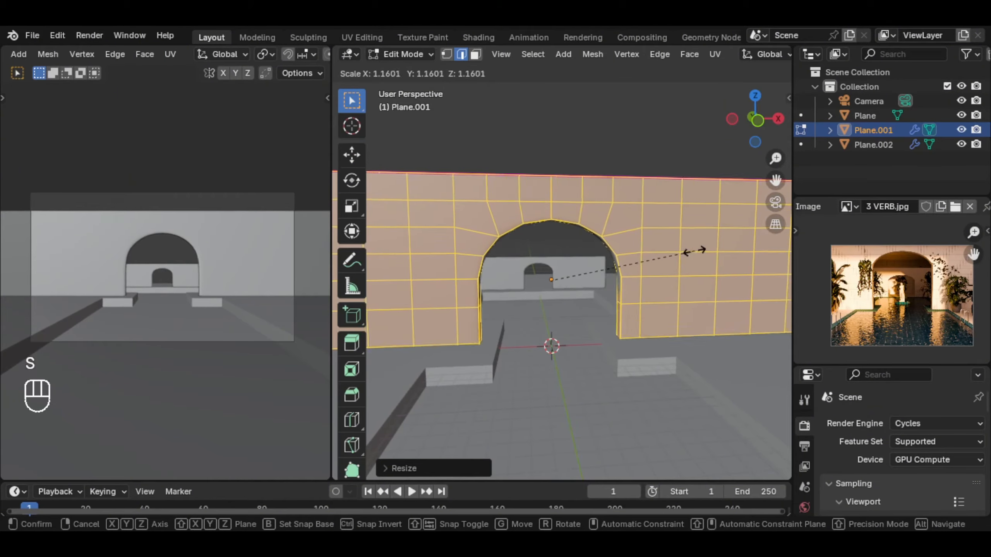
right_click(646, 261)
key(g)
key(z)
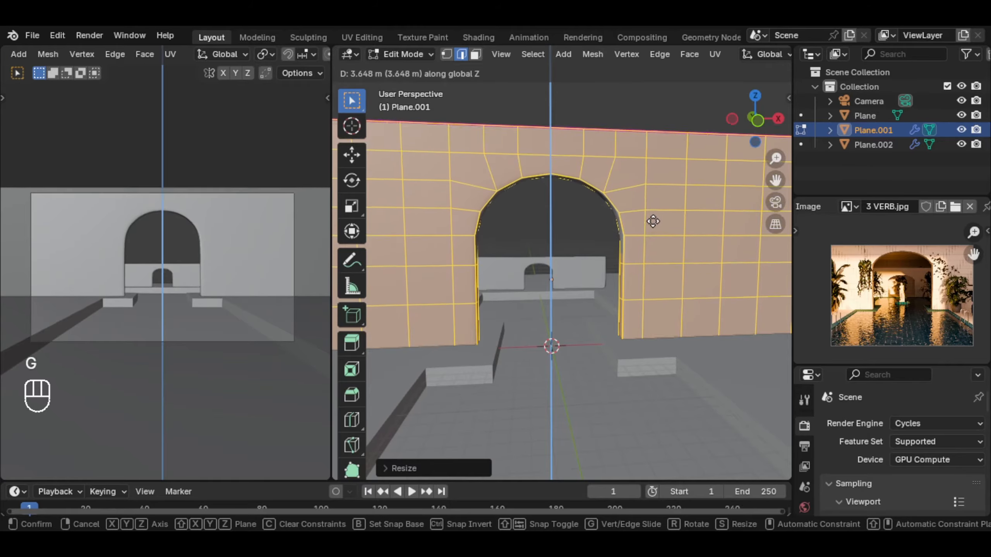
click(651, 209)
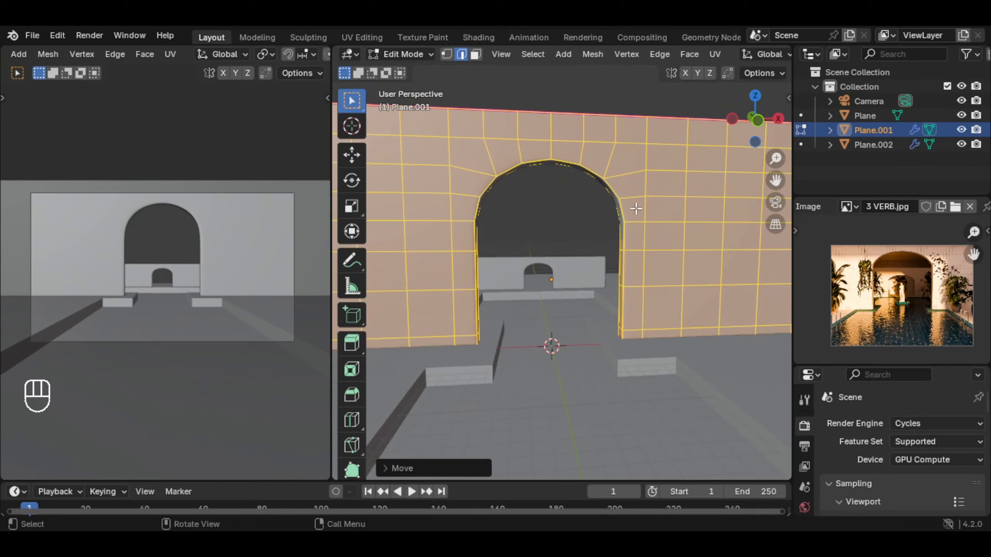
Widen the front wall and its arch by scaling the mesh along X, and compare the opening with the reference image
key(s)
key(x)
click(691, 221)
scroll(188, 313, up, 3)
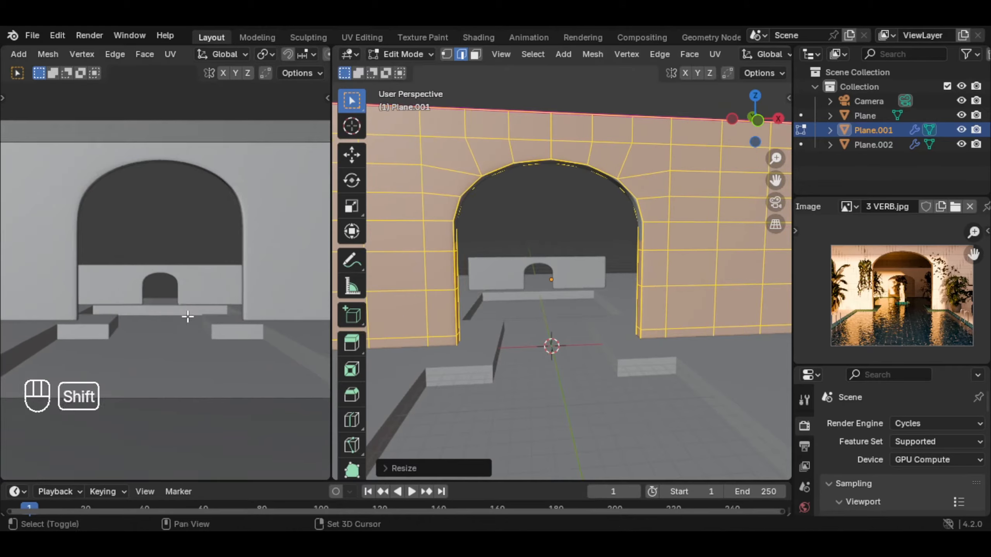
shift+middle_drag(188, 313, 186, 297)
scroll(185, 296, up, 1)
scroll(194, 307, up, 1)
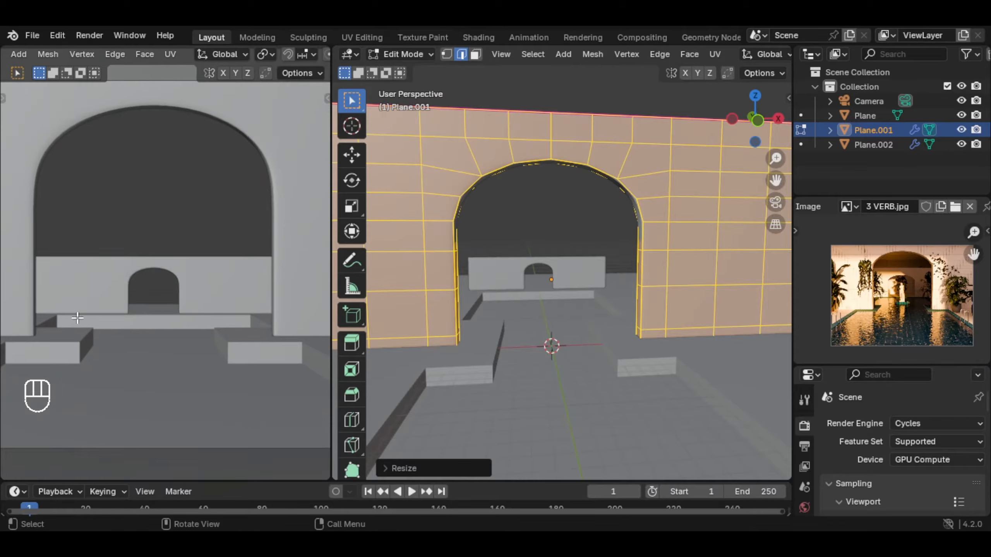
scroll(882, 287, up, 4)
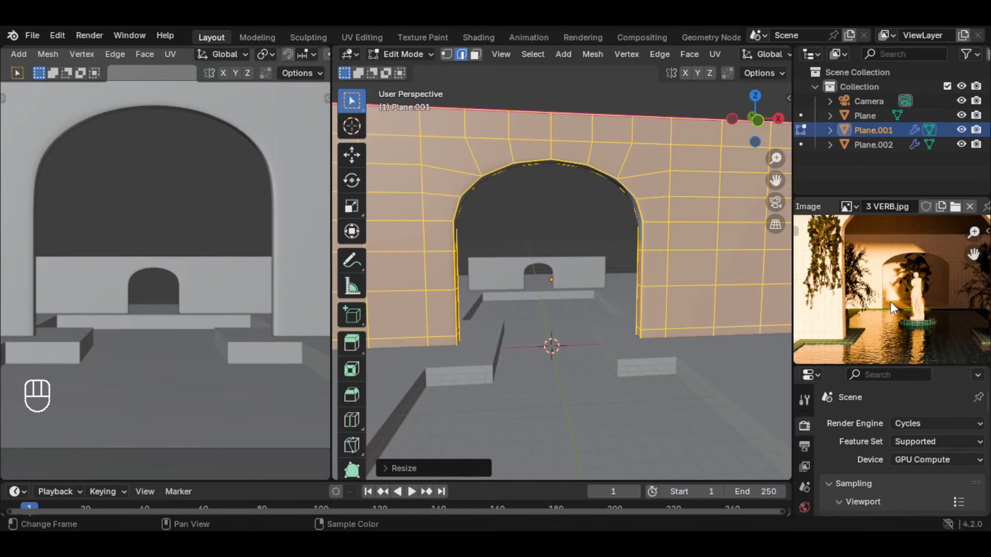
Delete the small rear wall and replace it with a duplicate of the front wall moved along Y behind the rear basin
key(Tab)
middle_drag(624, 258, 641, 229)
key(x)
click(552, 274)
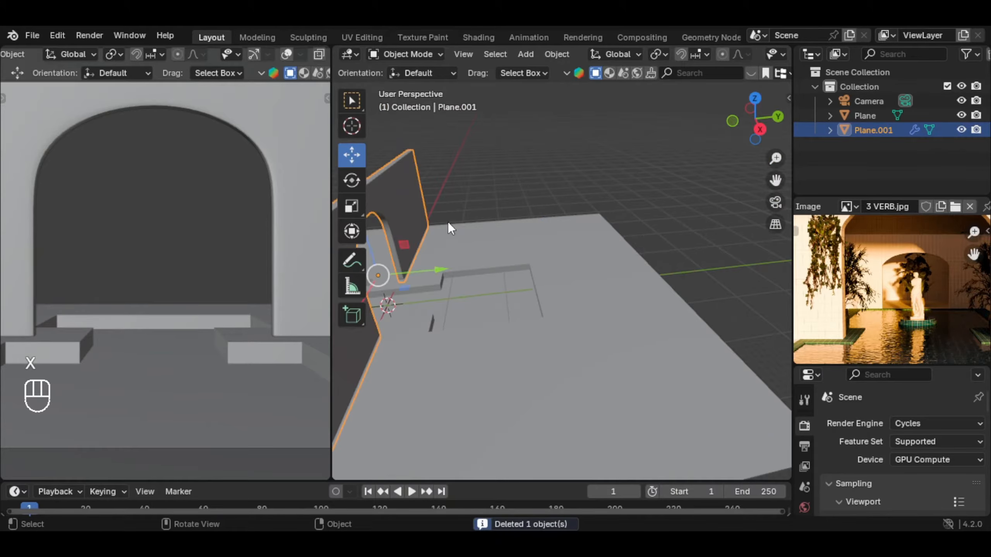
key(shift+d)
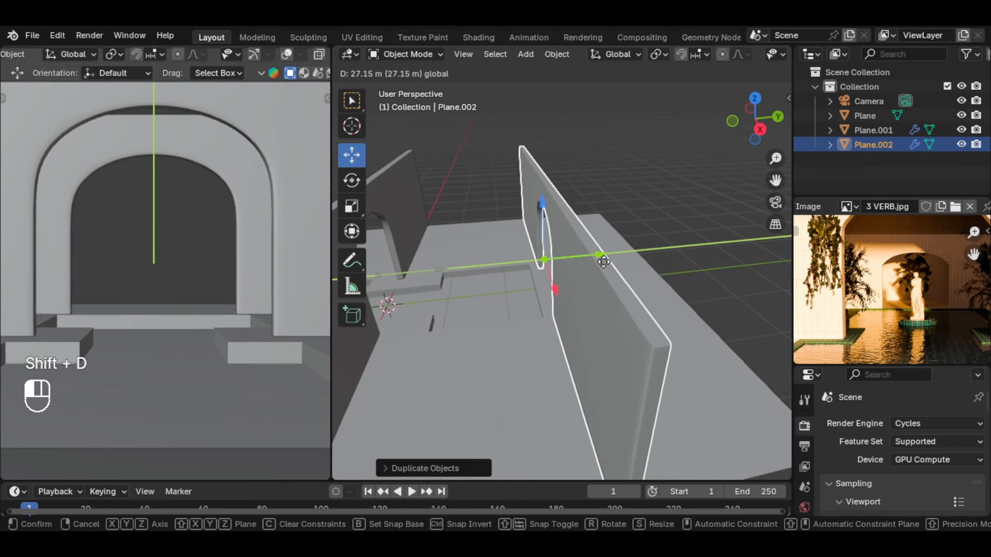
click(660, 243)
middle_drag(659, 244, 691, 293)
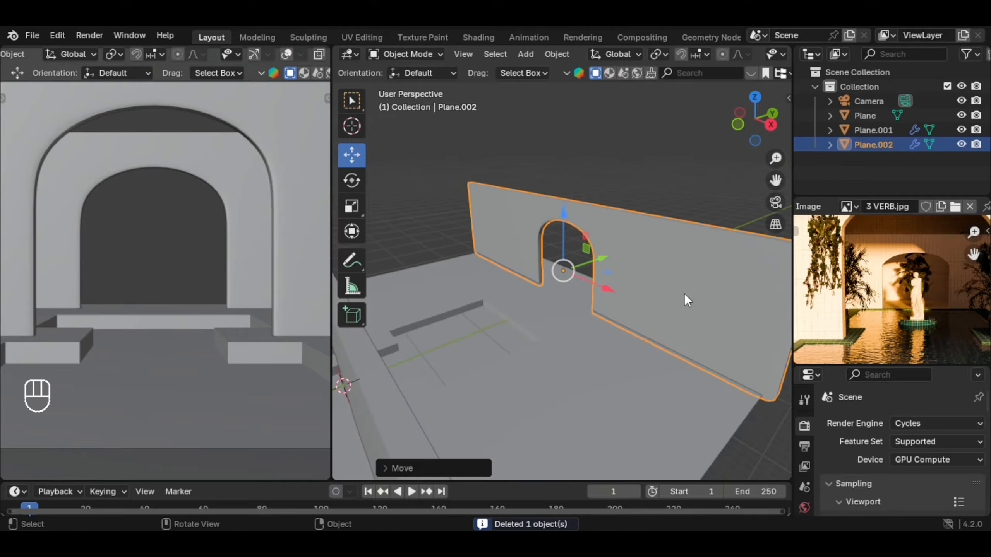
Scale down the duplicated rear wall and lower it so that it rests on the floor
key(s)
click(620, 286)
drag(573, 218, 571, 238)
mouse_move(574, 254)
middle_down()
mouse_move(564, 281)
mouse_move(592, 250)
middle_up()
scroll(563, 280, up, 4)
mouse_move(503, 253)
mouse_down()
mouse_move(502, 238)
mouse_move(502, 254)
mouse_up()
scroll(471, 307, down, 6)
middle_drag(541, 290, 579, 310)
scroll(580, 311, down, 2)
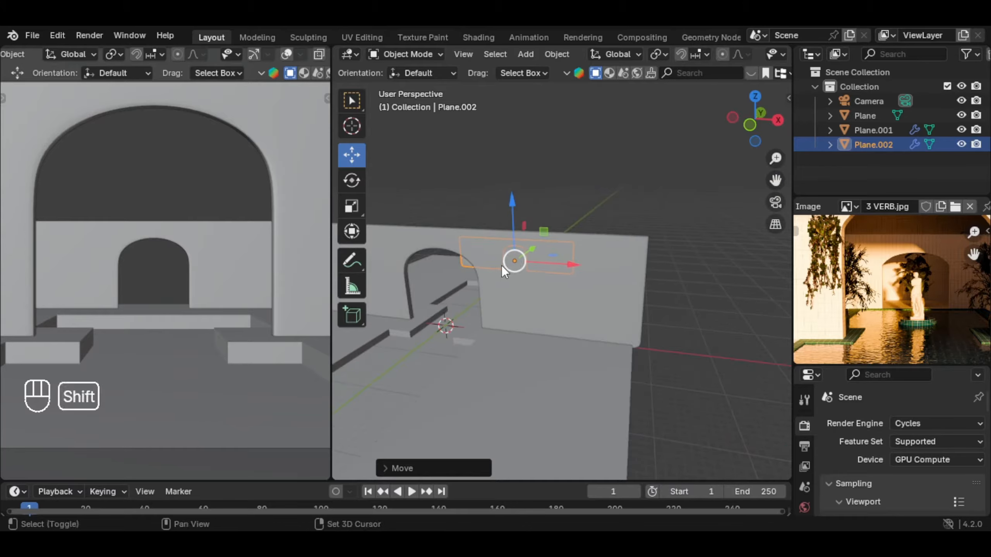
shift+middle_drag(502, 265, 554, 269)
scroll(554, 269, up, 4)
middle_drag(554, 269, 578, 289)
scroll(632, 266, down, 3)
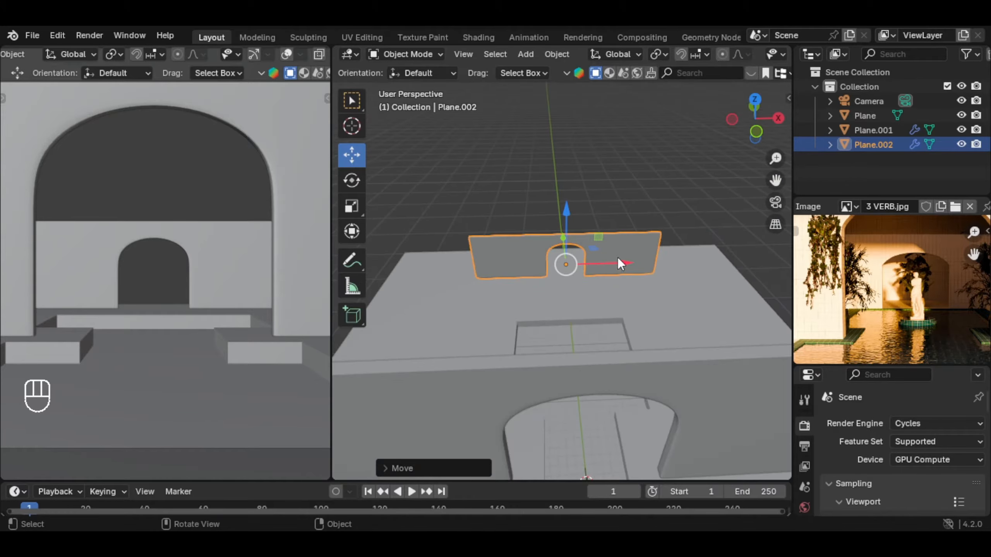
Move the rear wall along negative Y toward the rear basin's far edge and scale it up slightly
middle_drag(620, 264, 439, 321)
key(g)
key(y)
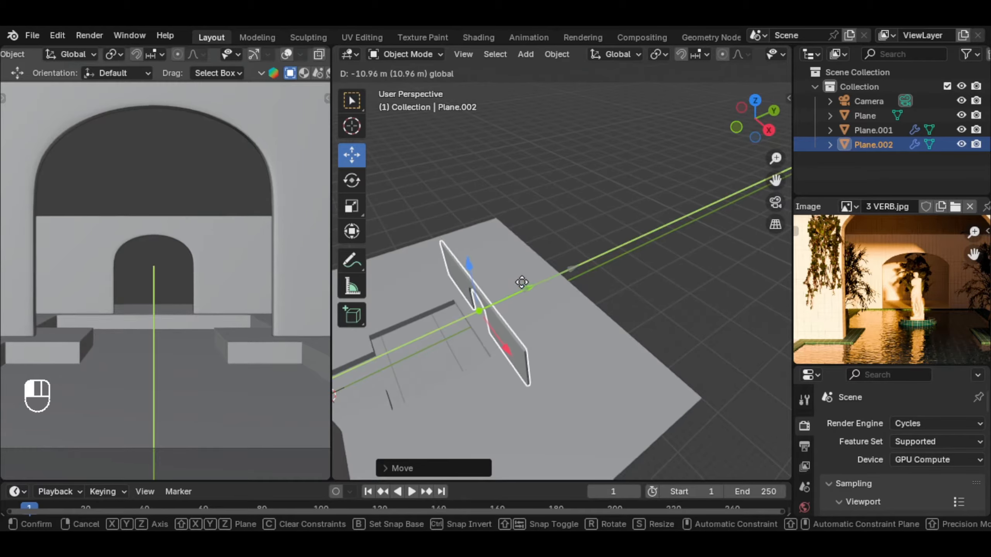
key(s)
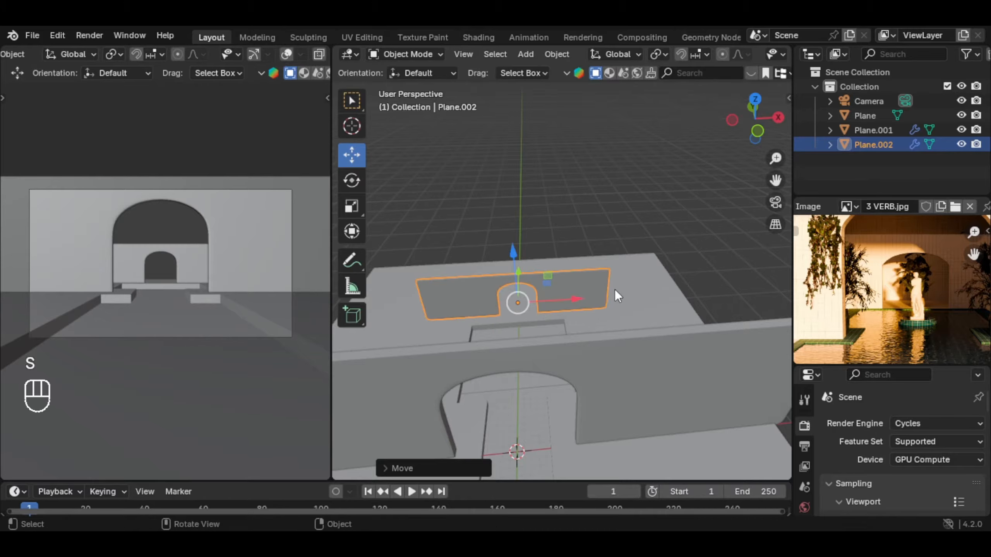
key(s)
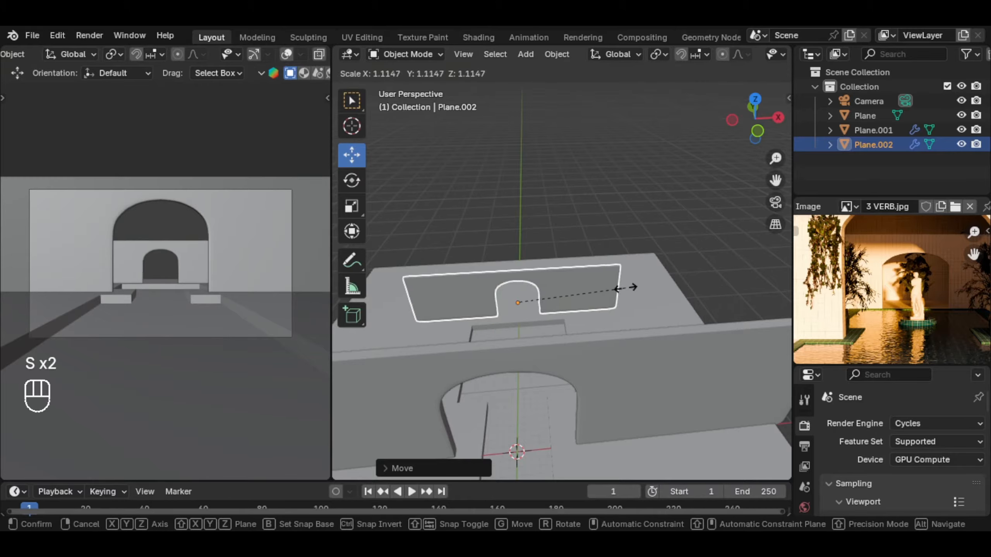
click(644, 283)
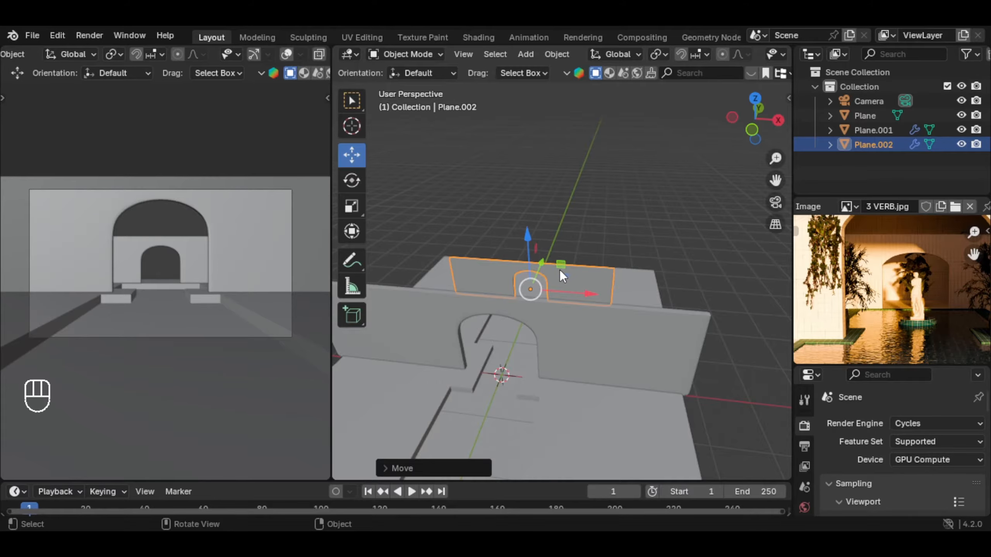
Show the walls in front orthographic view with X-ray display enabled
key(KP_1)
key(alt+z)
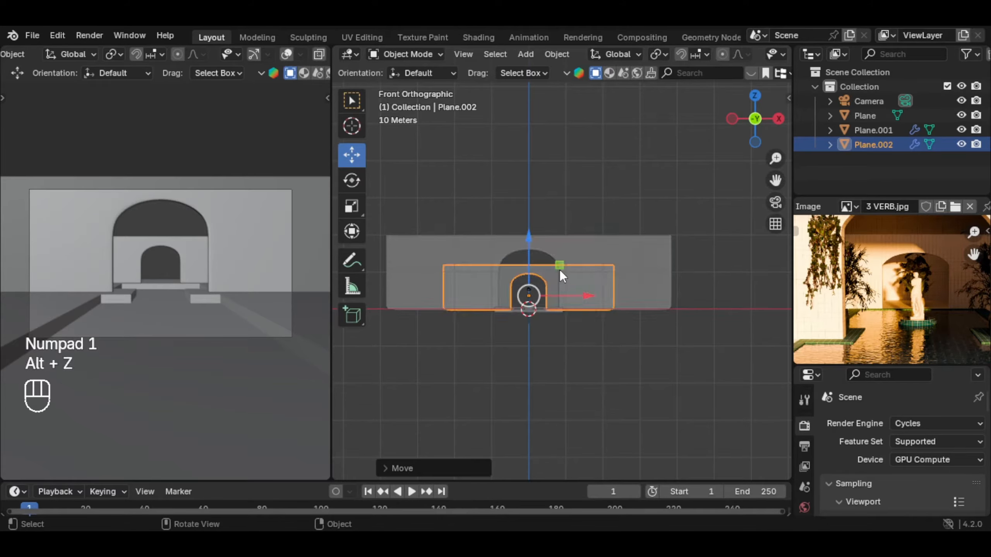
scroll(722, 110, up, 3)
middle_drag(663, 73, 578, 73)
middle_drag(629, 55, 467, 55)
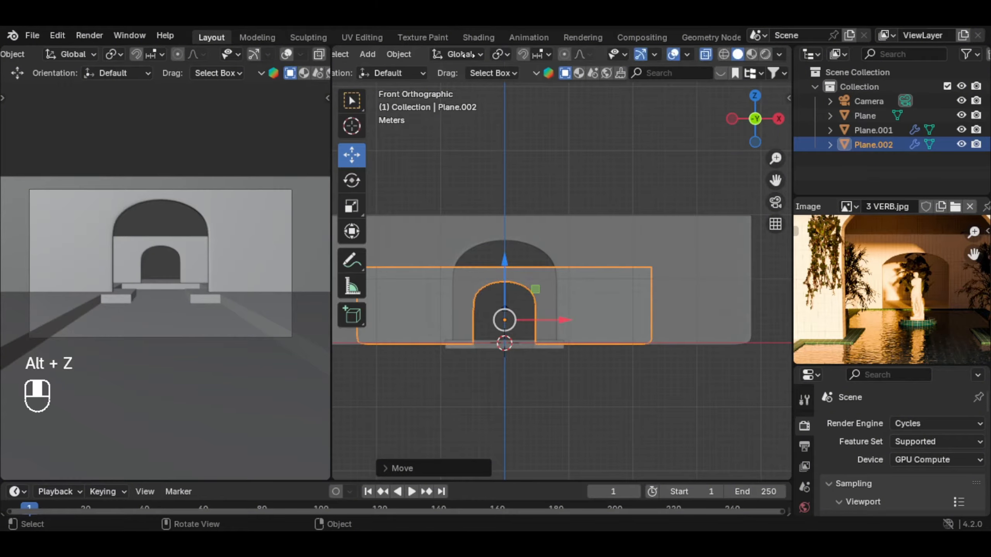
click(688, 54)
click(703, 52)
click(703, 52)
key(alt+z)
key(alt+z)
Shorten the rear wall by deleting the three outermost vertex columns at both ends of its mesh, and finish editing
key(Tab)
scroll(570, 276, up, 1)
shift+middle_drag(571, 285, 599, 272)
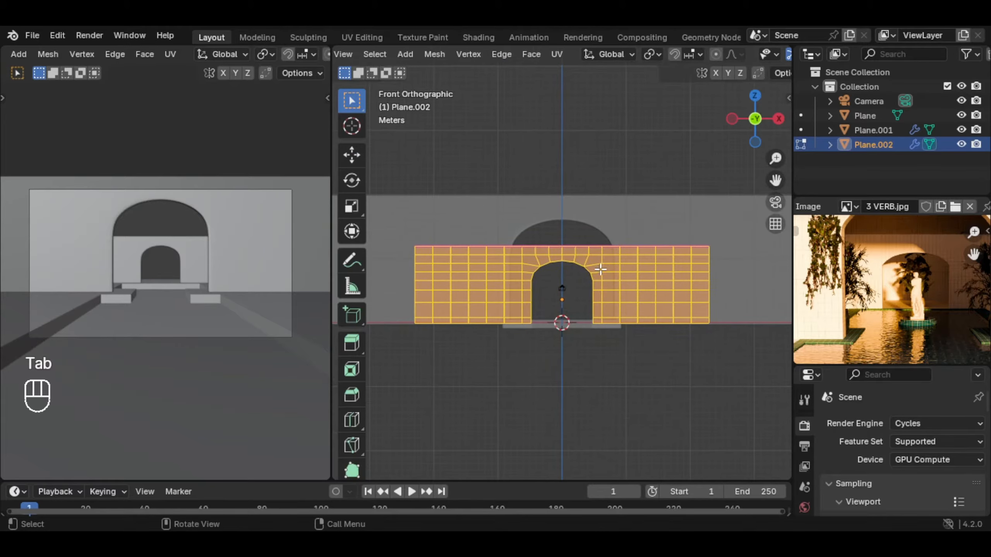
key(1)
shift+middle_drag(666, 256, 598, 238)
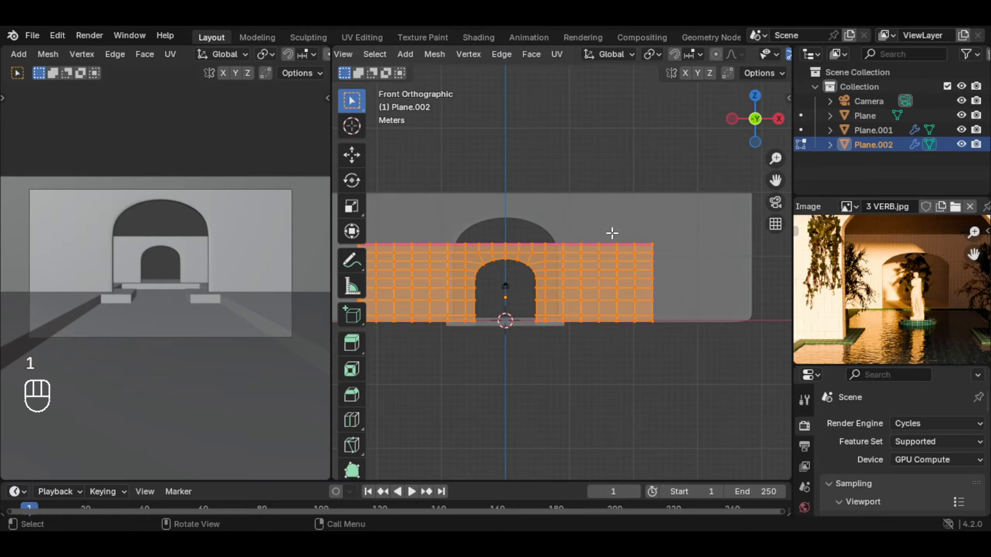
drag(673, 344, 673, 345)
shift+middle_drag(537, 319, 570, 327)
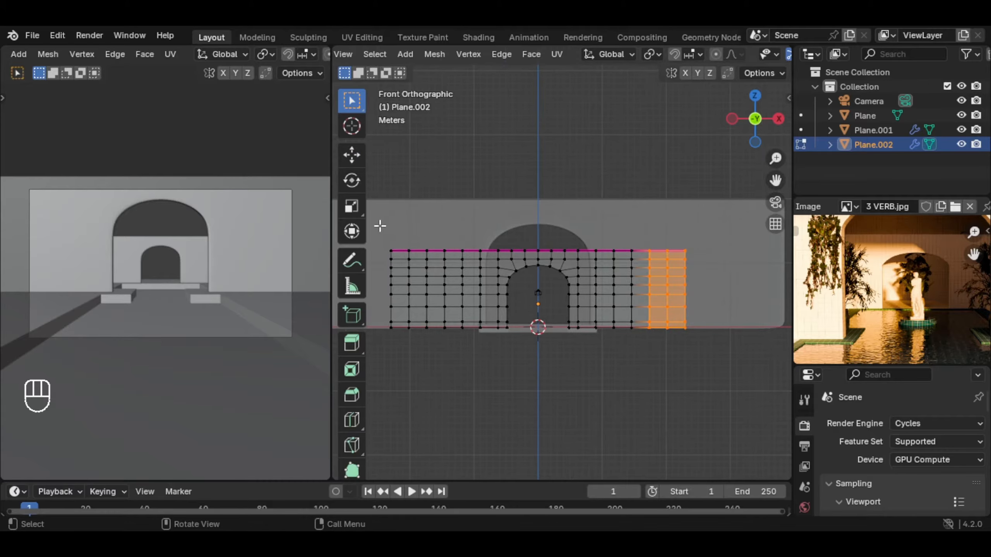
shift+drag(432, 339, 432, 339)
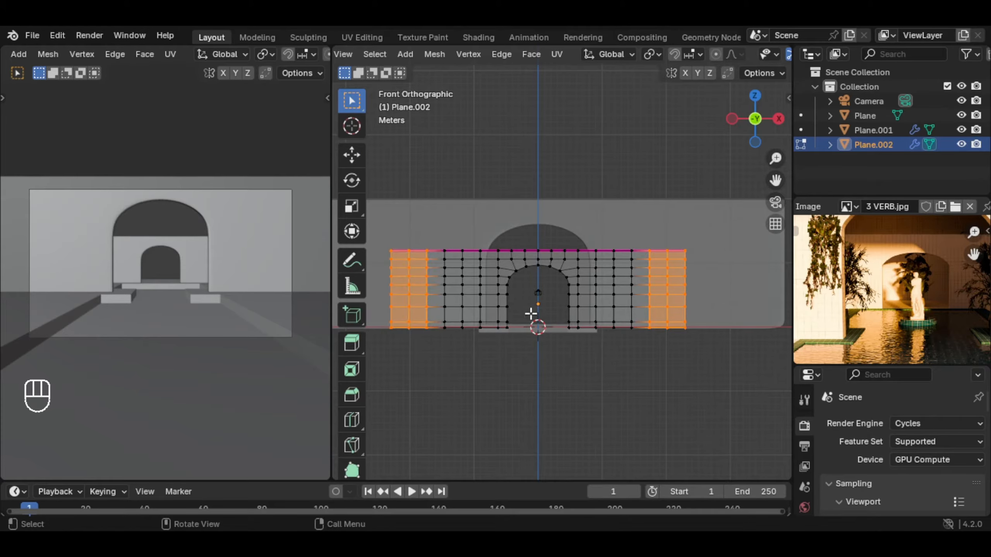
key(x)
click(537, 277)
middle_drag(655, 283, 576, 271)
key(Tab)
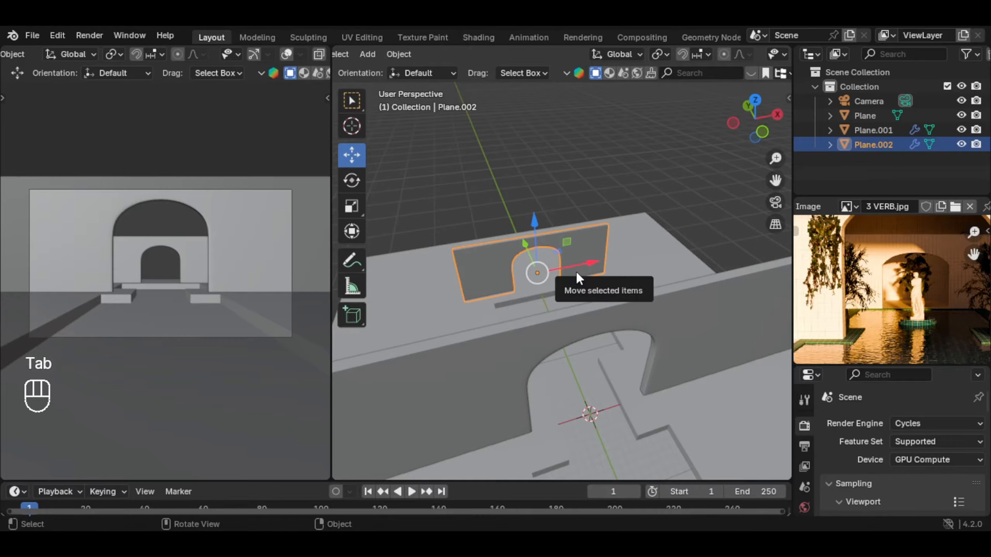
Duplicate the shortened rear wall in place and rotate the copy 90 degrees about Z
key(shift+d)
right_click(626, 210)
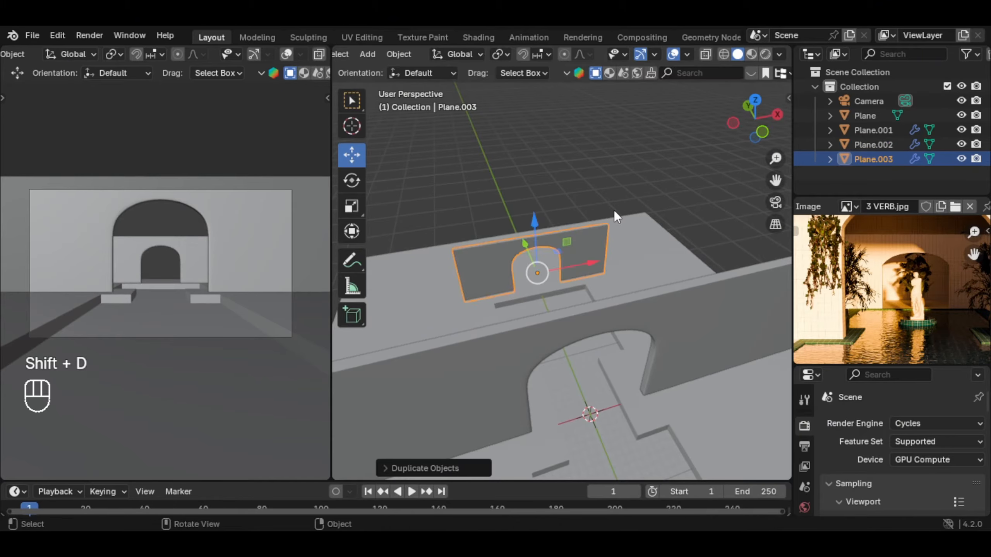
text(rz90)
Move the rotated wall copy along X to the end of the rear wall, beside the rear basin
drag(573, 267, 629, 262)
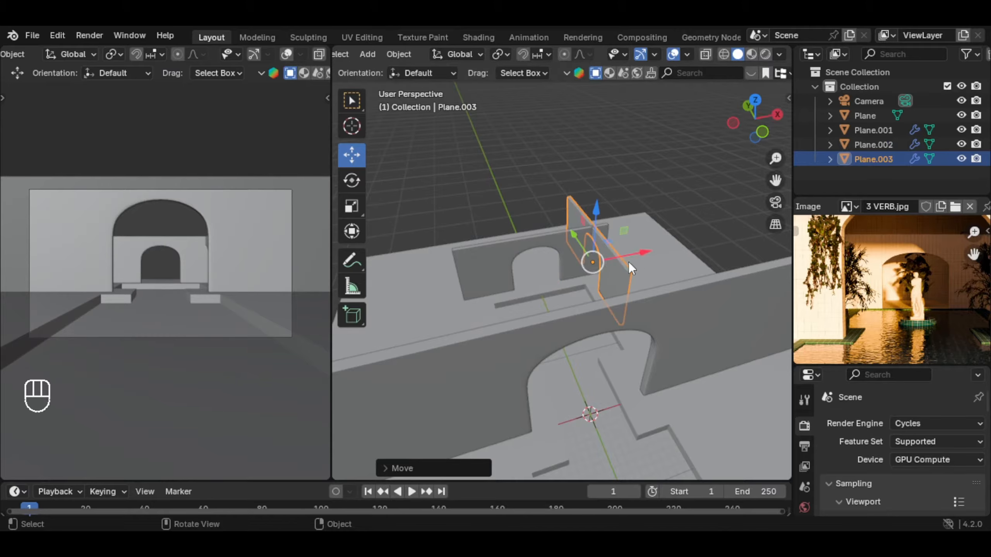
middle_drag(629, 262, 747, 287)
shift+middle_drag(747, 287, 553, 301)
scroll(587, 299, up, 3)
drag(487, 276, 658, 338)
middle_drag(613, 270, 583, 281)
key(g)
key(x)
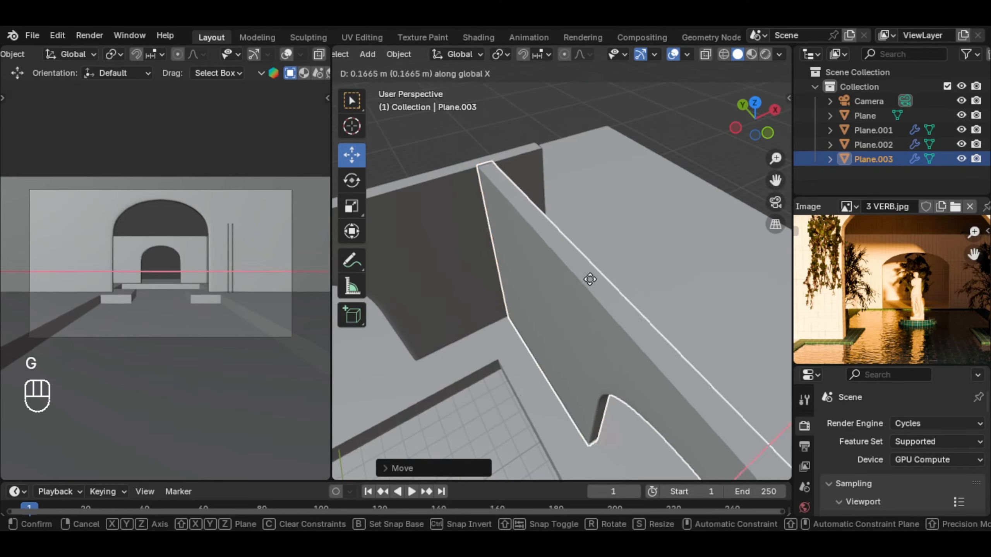
click(657, 263)
Shift the side wall along Y so it spans between the rear wall and the front wall
middle_drag(656, 263, 548, 233)
key(g)
key(y)
click(552, 235)
middle_drag(537, 236, 536, 315)
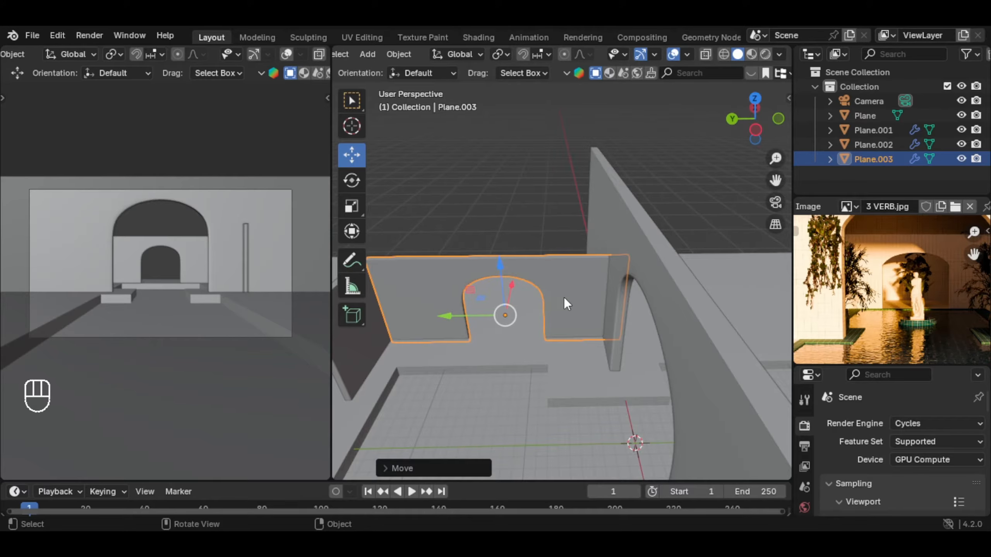
Shorten the side wall by deleting the outermost vertex column at both ends of its mesh, and finish editing
key(KP_3)
key(KP_3)
scroll(461, 306, down, 2)
scroll(614, 274, up, 3)
middle_drag(614, 274, 607, 332)
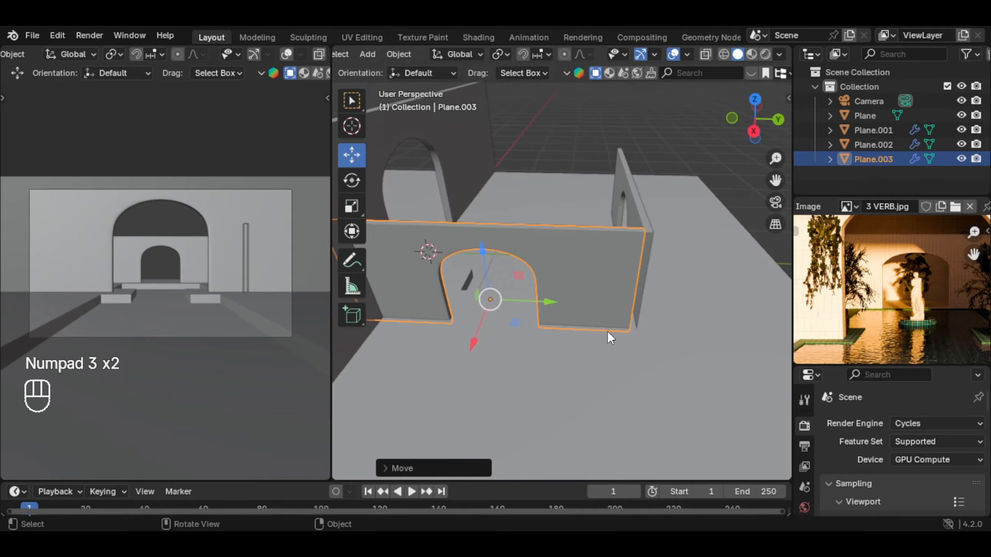
key(KP_3)
key(Tab)
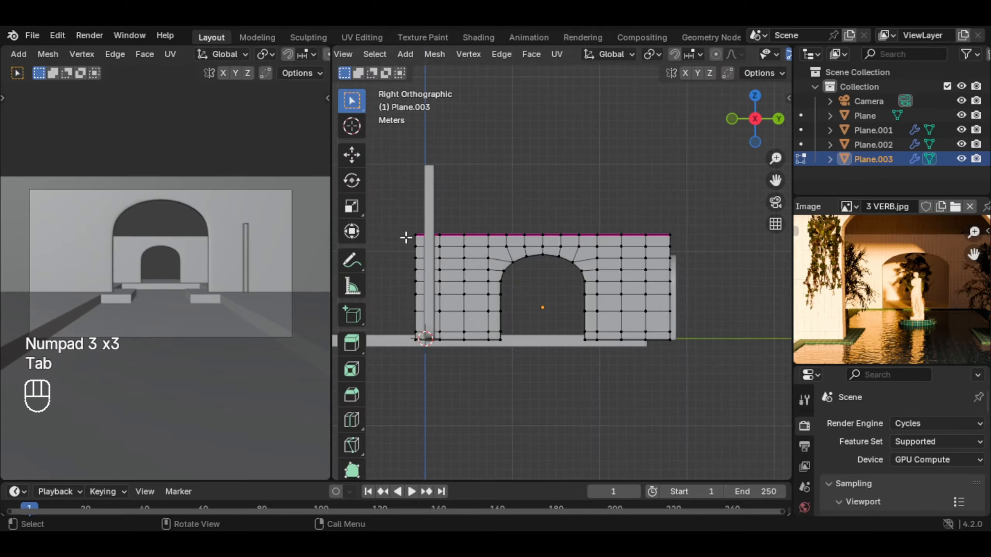
key(alt+z)
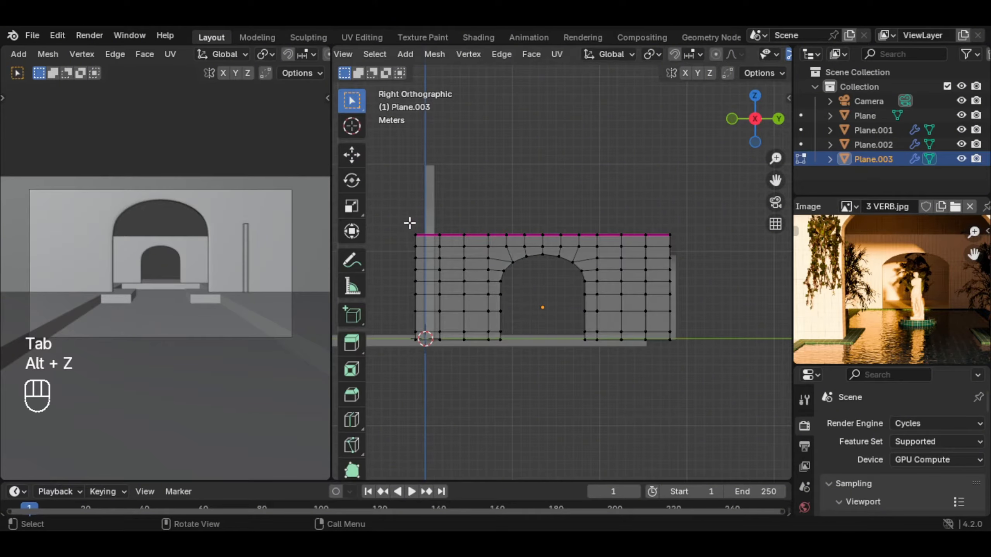
drag(652, 199, 710, 387)
shift+drag(377, 195, 434, 368)
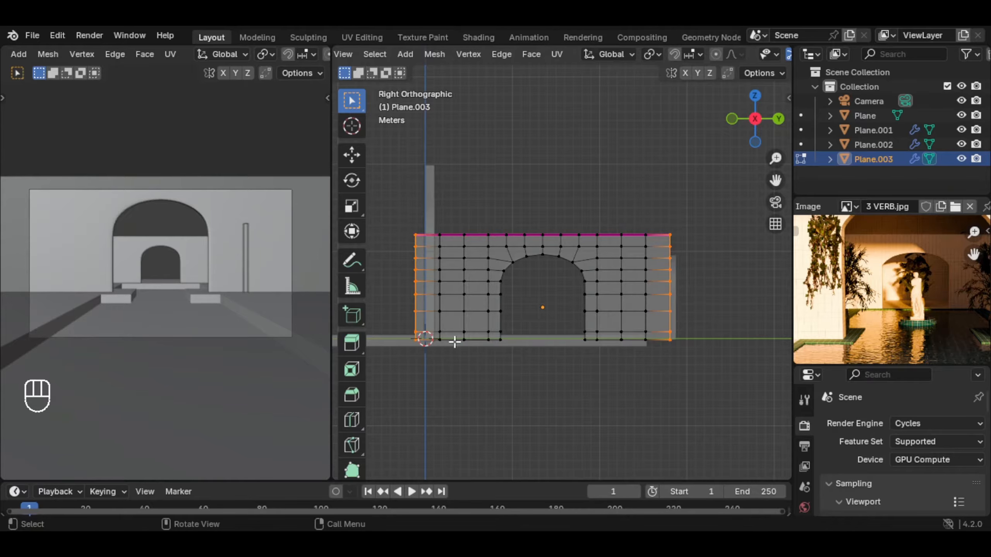
key(x)
click(578, 225)
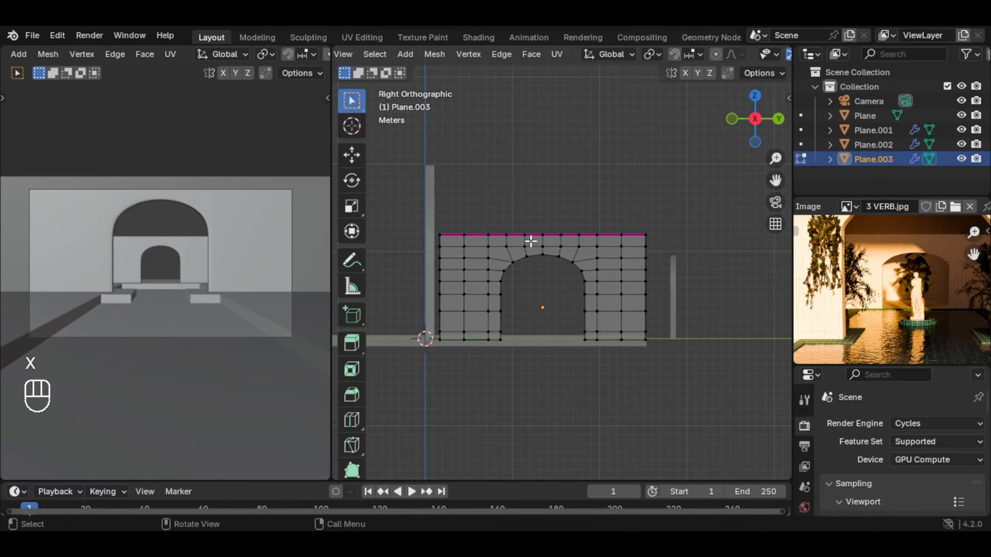
key(alt+z)
key(Tab)
Duplicate the side wall and move the copy along negative X to the opposite side of the rear basin
middle_drag(531, 241, 554, 313)
drag(576, 327, 613, 326)
middle_drag(621, 322, 529, 322)
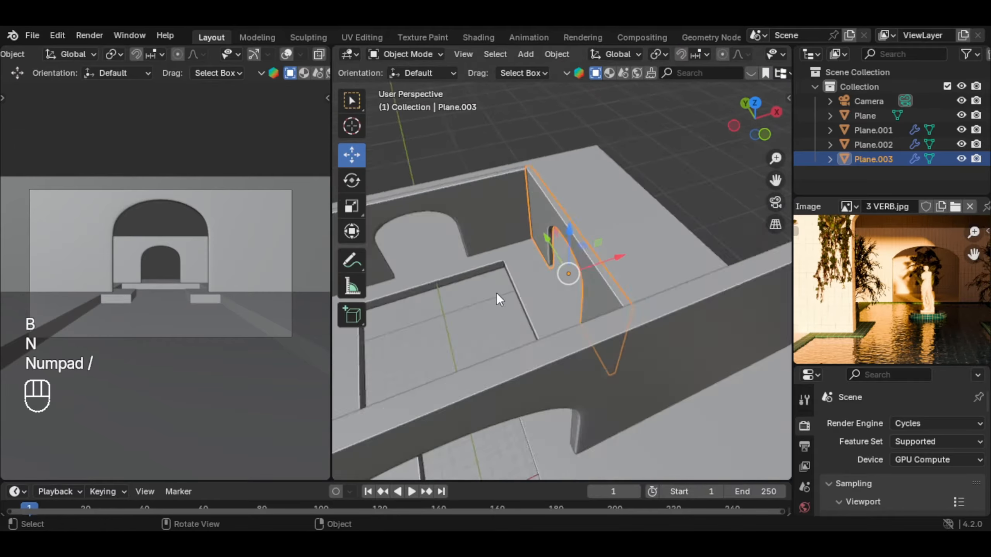
scroll(496, 292, down, 4)
shift+middle_drag(556, 305, 577, 302)
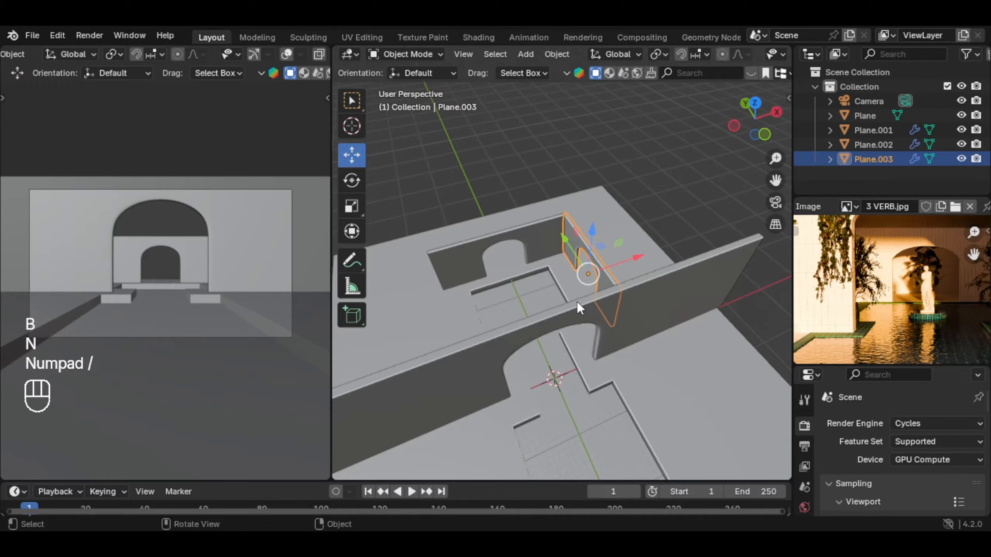
key(shift+d)
right_click(588, 277)
drag(639, 259, 500, 296)
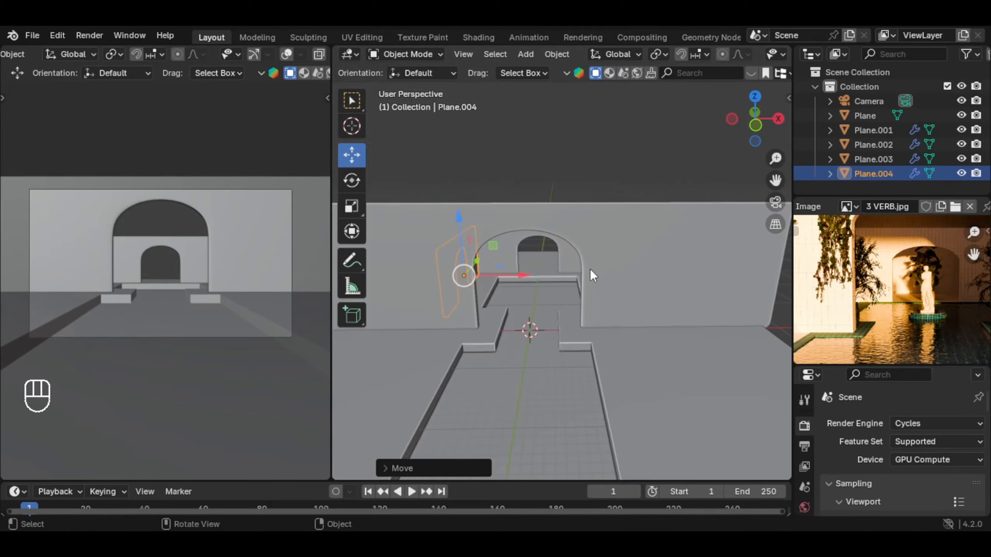
Move the camera back about 4.1 m along negative Y and set its focal length to 33 mm
click(590, 276)
key(s)
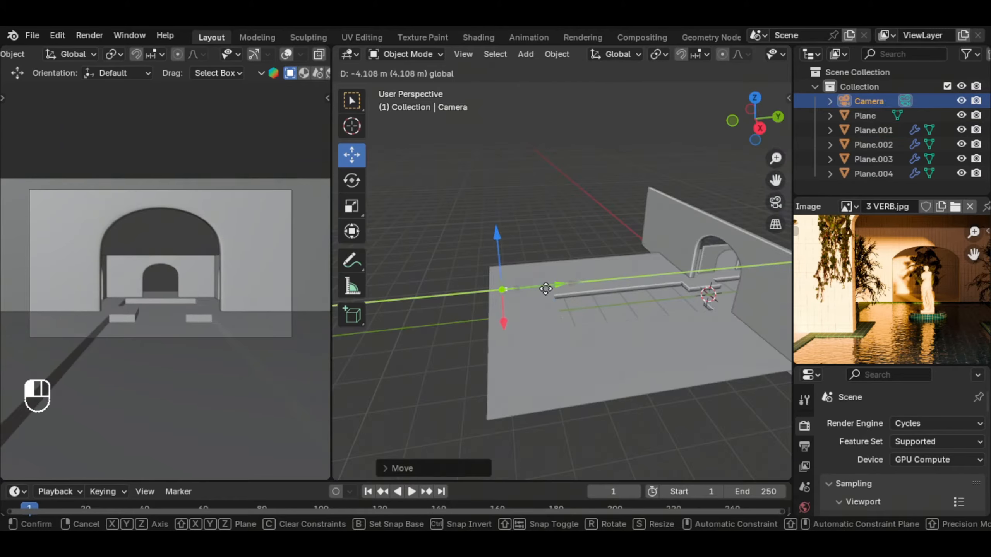
click(546, 289)
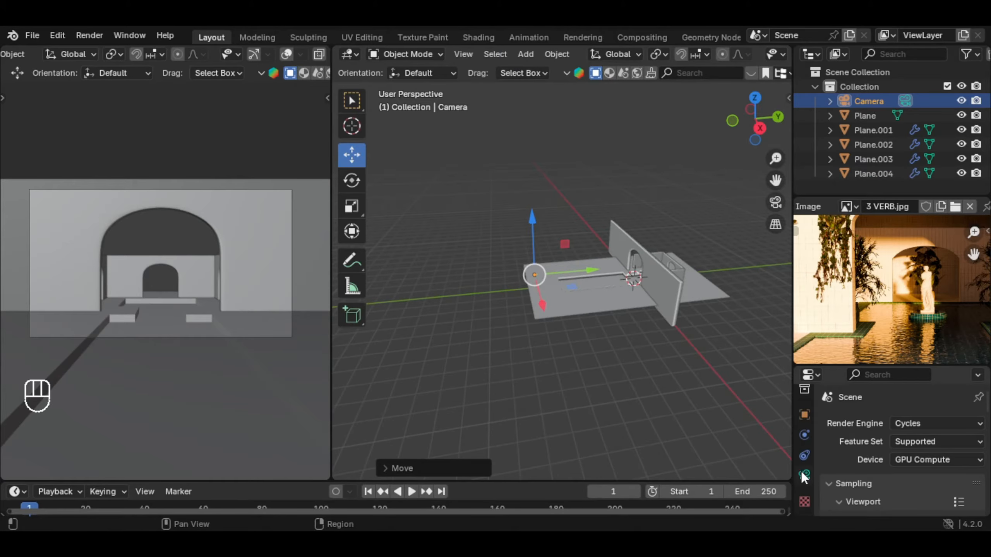
click(803, 473)
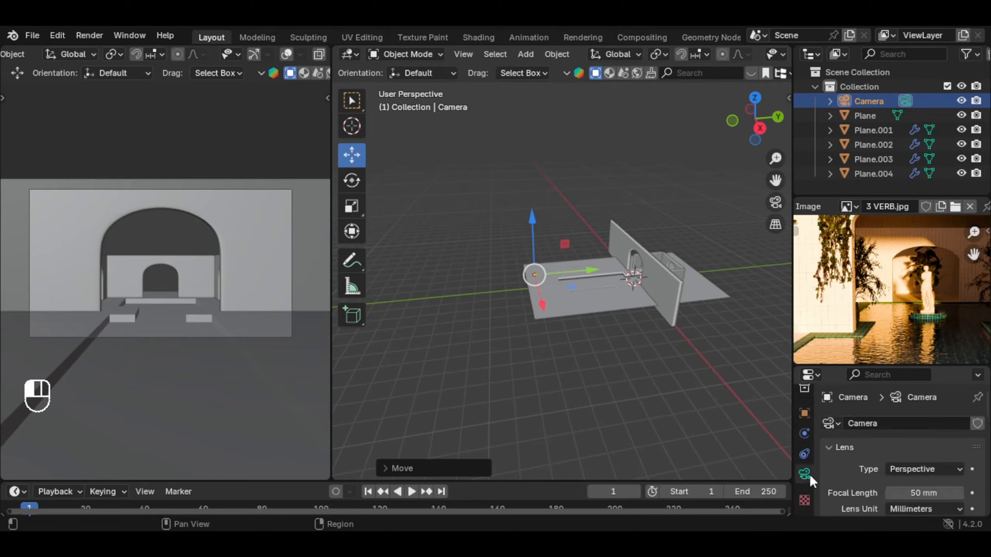
scroll(929, 456, down, 3)
drag(925, 430, 863, 430)
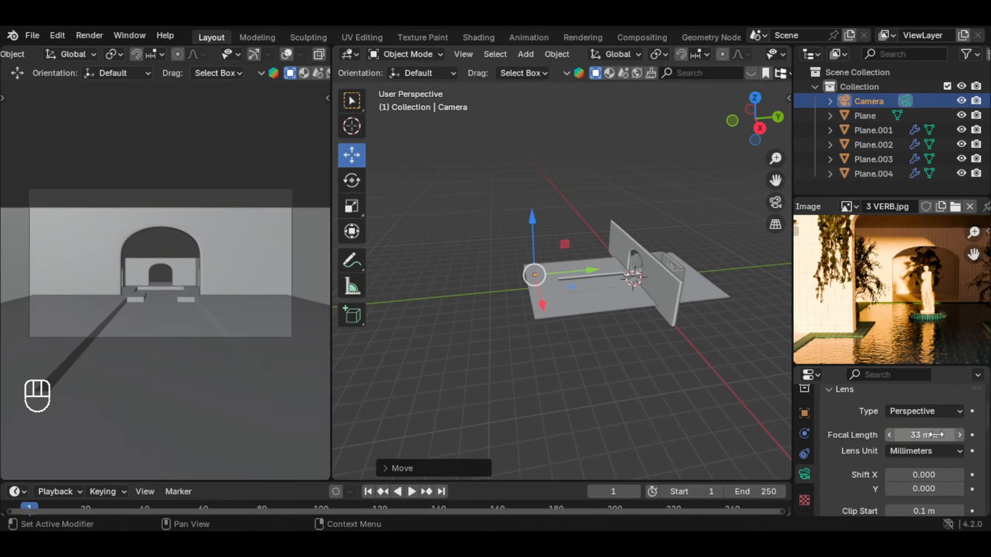
Select the rear wall and both side walls together and raise them along Z above the floor
scroll(619, 335, up, 1)
scroll(612, 246, up, 2)
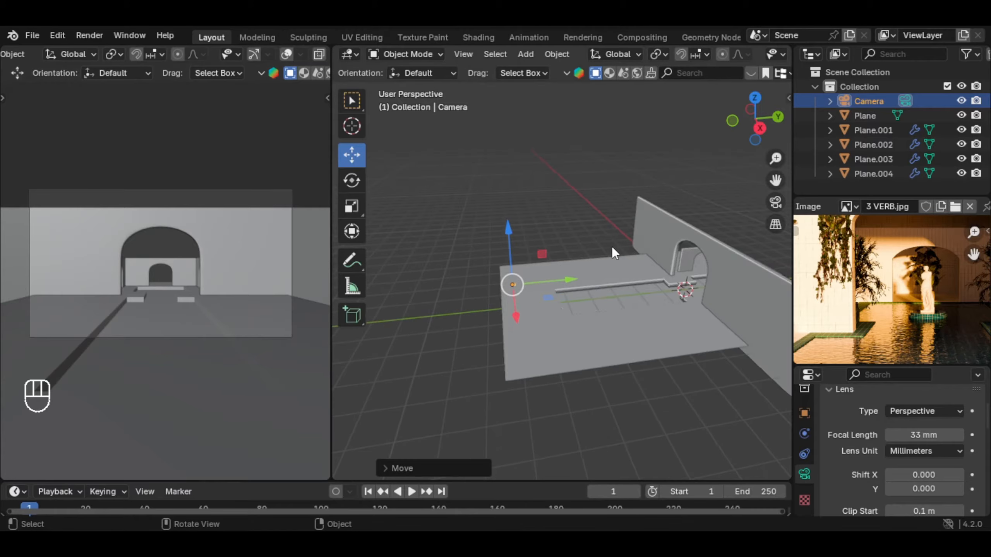
middle_drag(625, 269, 670, 251)
shift+click(710, 286)
shift+click(703, 316)
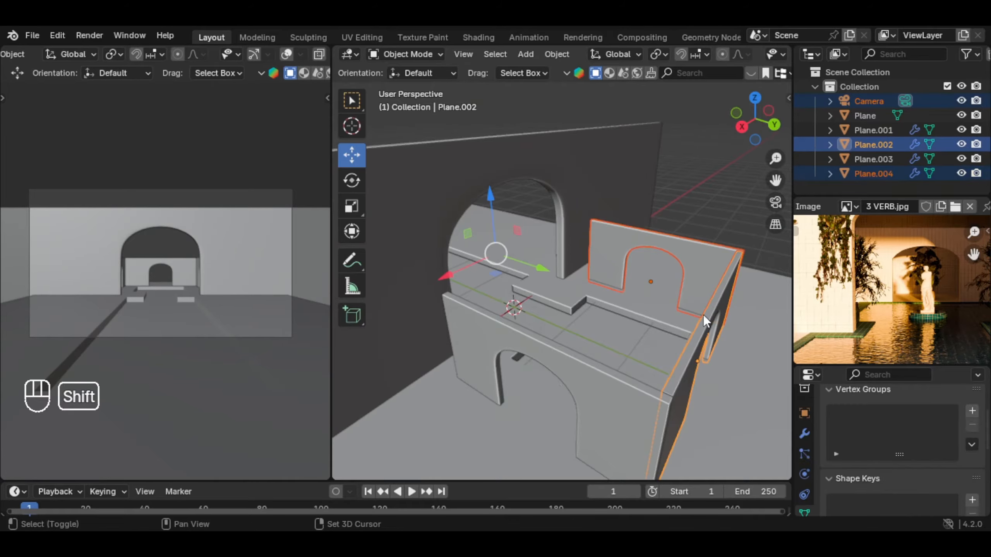
shift+click(603, 369)
click(709, 287)
shift+click(702, 323)
shift+click(535, 339)
middle_drag(621, 317, 630, 308)
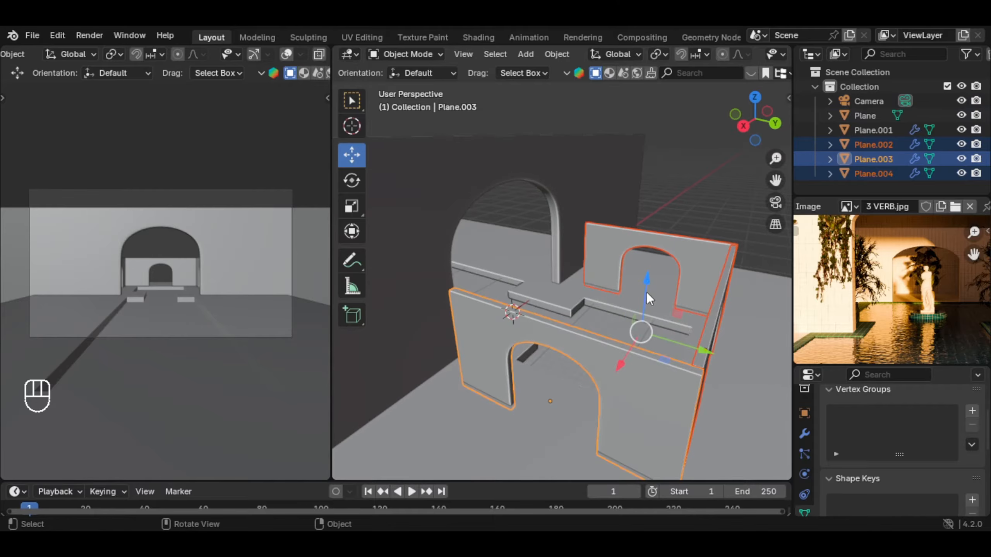
mouse_move(647, 288)
mouse_down()
mouse_move(647, 258)
mouse_move(645, 286)
mouse_up()
middle_drag(644, 287, 571, 272)
Extrude the bottom edges of the rear and side walls straight down about 6.1 m to the front wall's base level
key(Tab)
scroll(571, 272, down, 3)
key(KP_1)
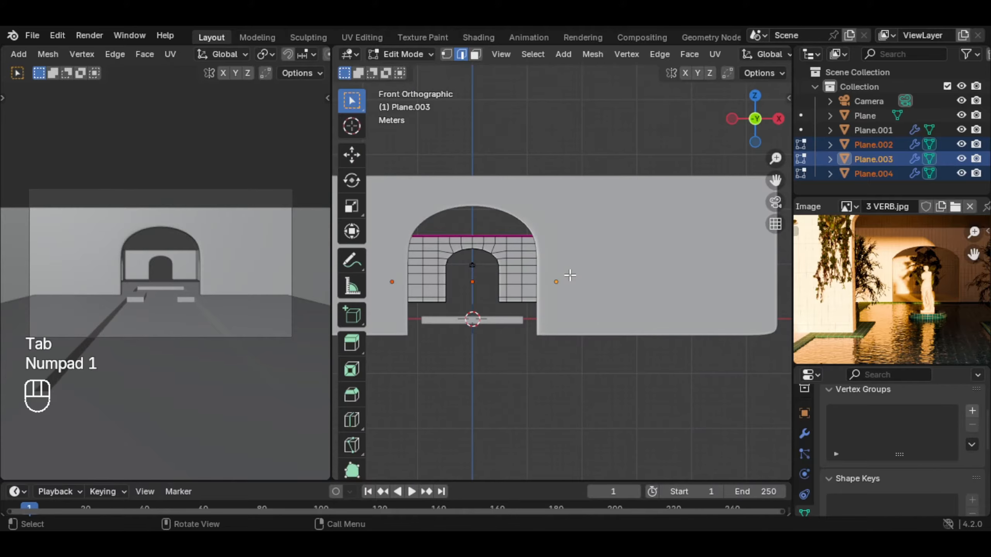
key(alt+z)
key(1)
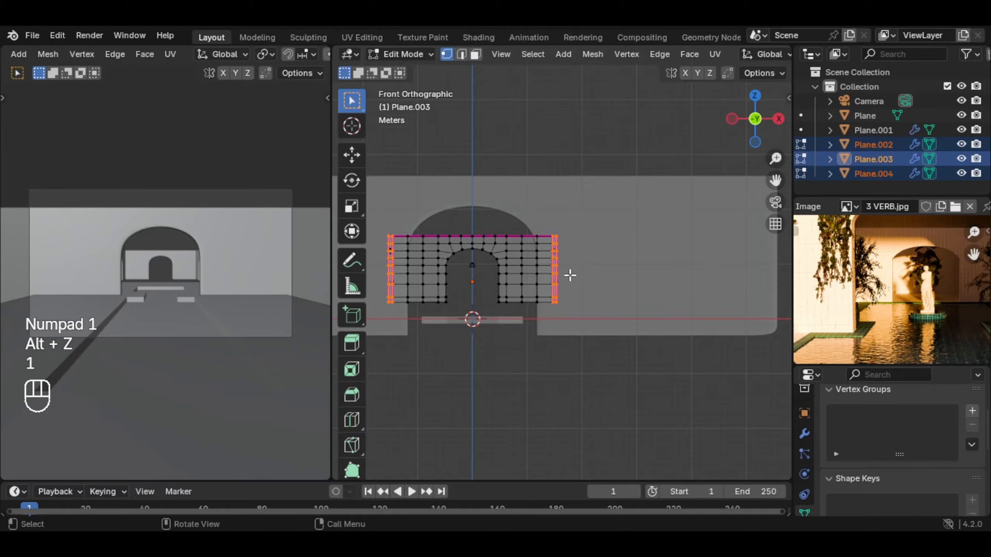
shift+middle_drag(456, 303, 557, 295)
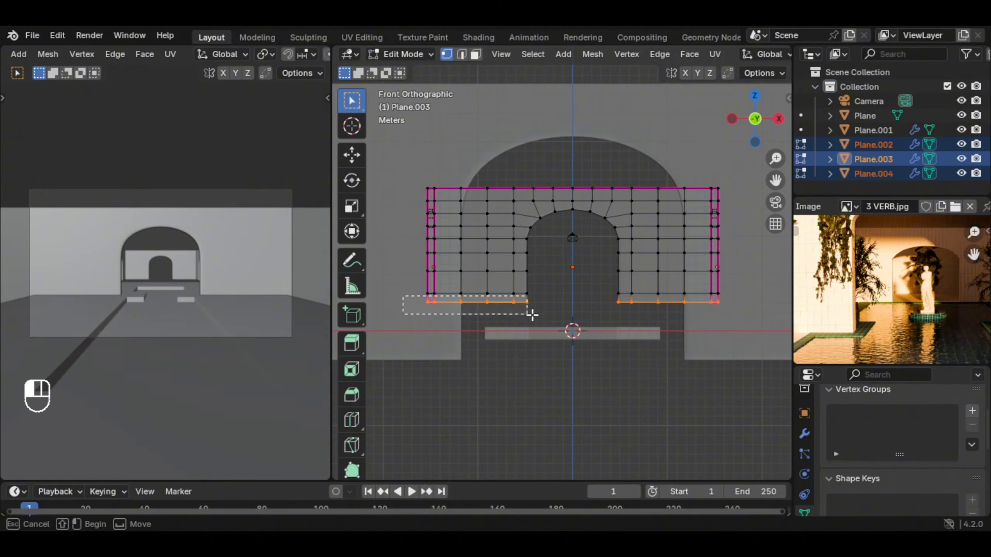
drag(532, 315, 784, 324)
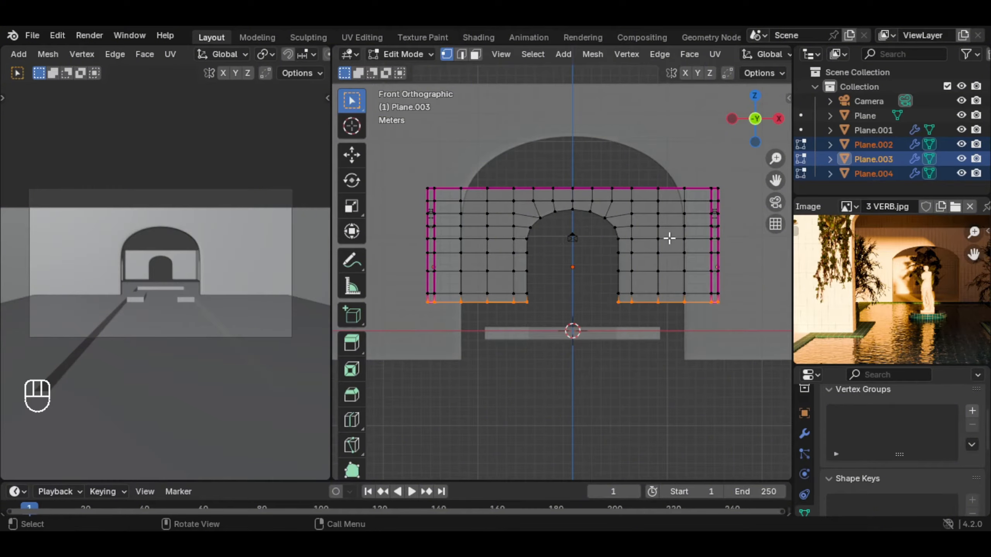
key(e)
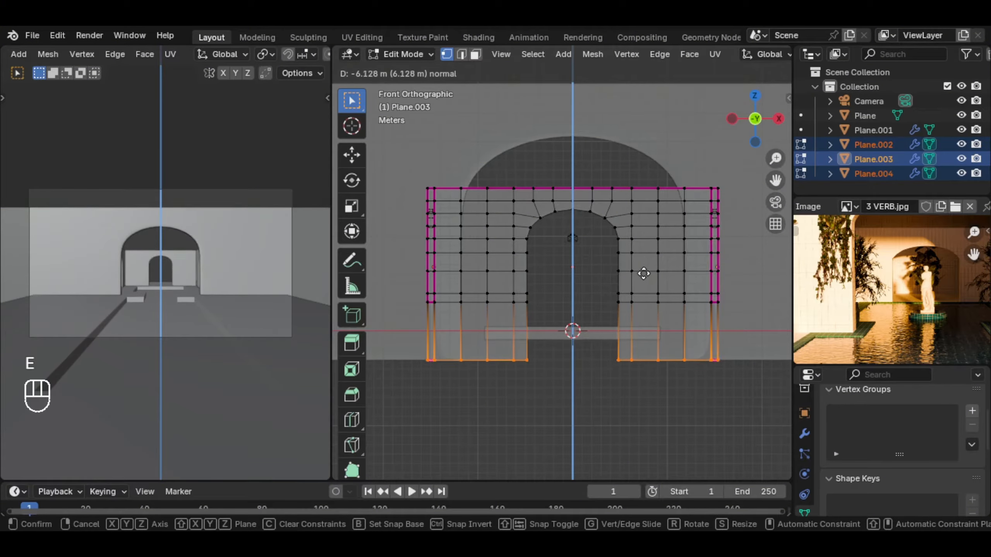
click(640, 274)
Add horizontal loop cuts near the lower edge of the extruded wall sections on both sides of the arch, and finish editing
key(ctrl+r)
click(512, 332)
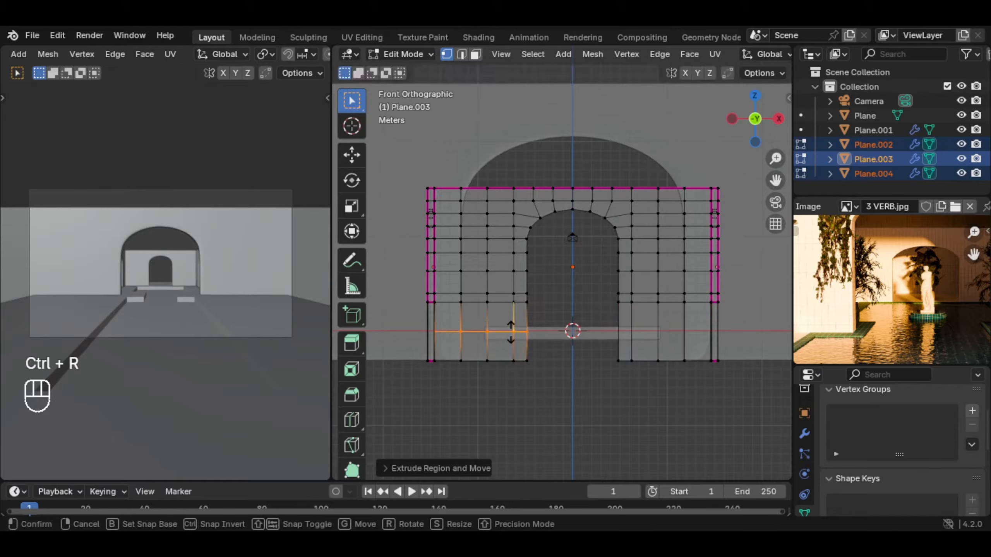
click(503, 358)
key(ctrl+r)
click(675, 361)
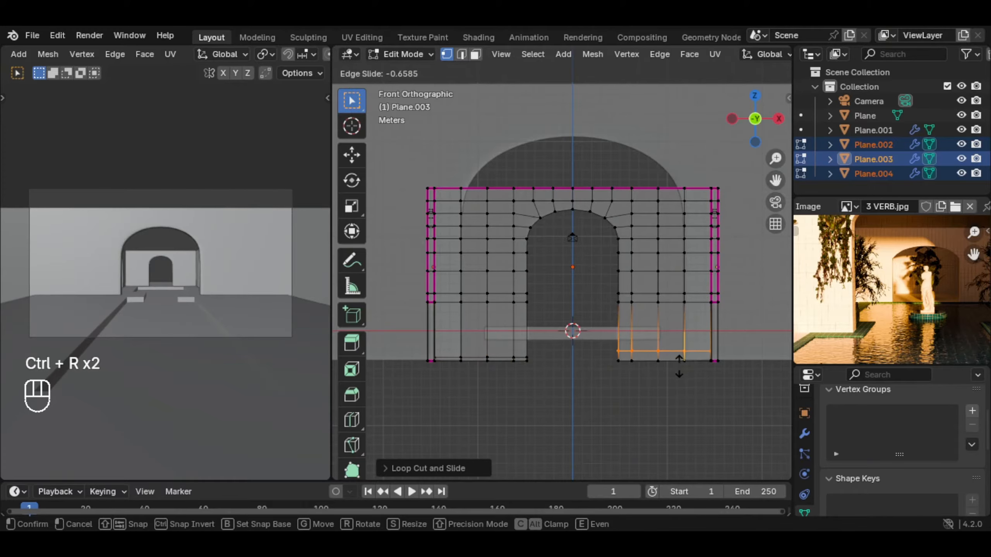
click(675, 370)
key(Tab)
Extrude the floor's outer boundary edges about 26.3 m upward along Z to form enclosing walls
middle_drag(676, 371, 618, 303)
click(615, 319)
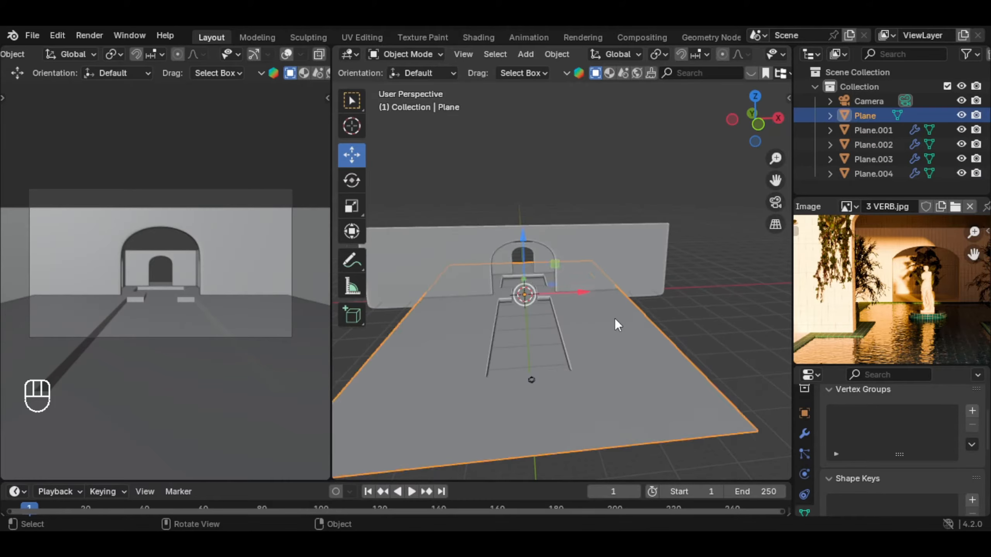
key(Tab)
middle_drag(595, 320, 658, 324)
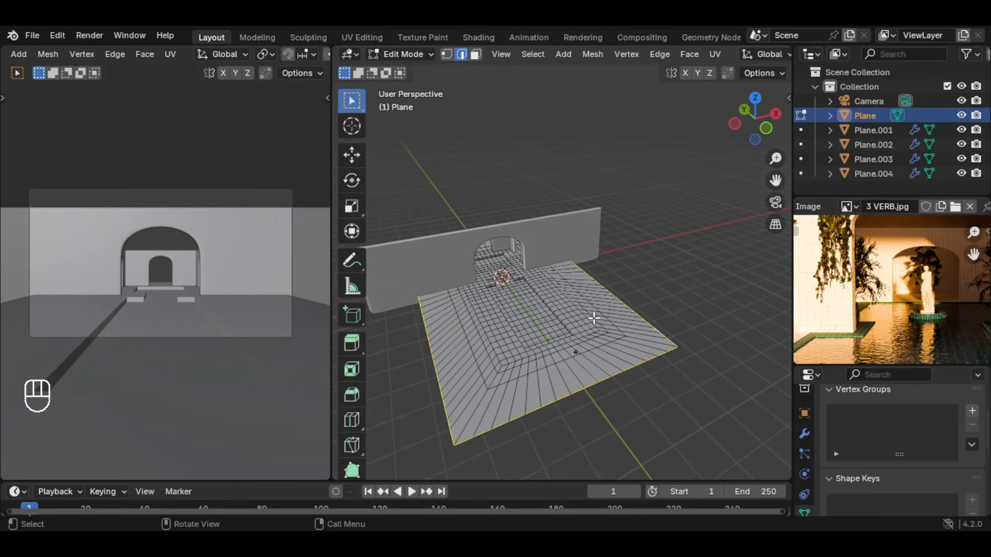
key(e)
key(z)
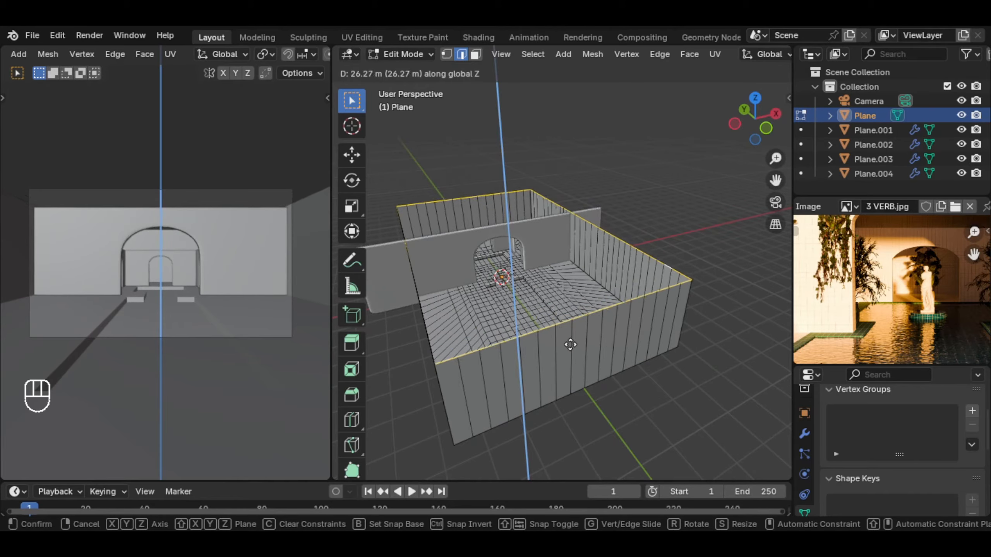
click(570, 346)
key(Tab)
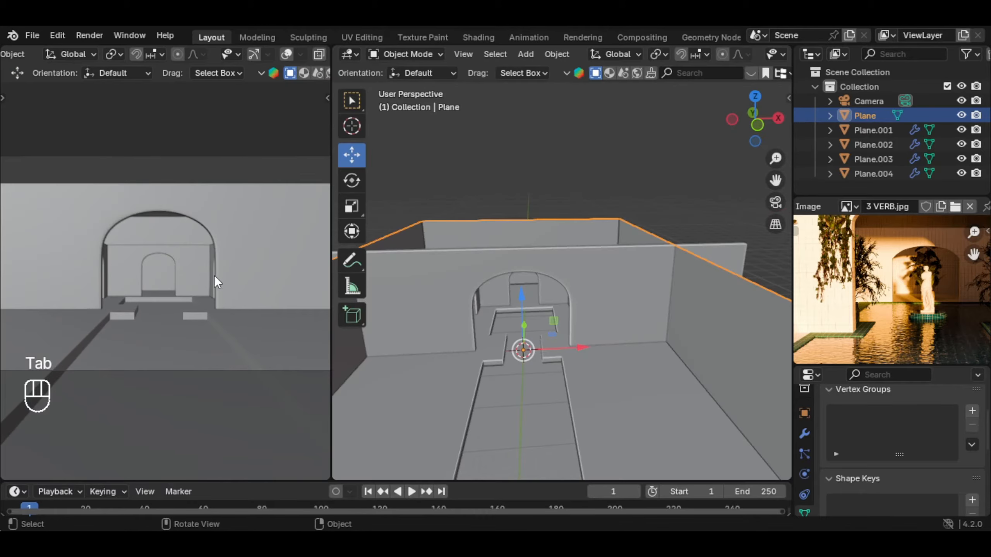
Fill the open top boundary of the enclosing walls with a single face
scroll(237, 269, down, 2)
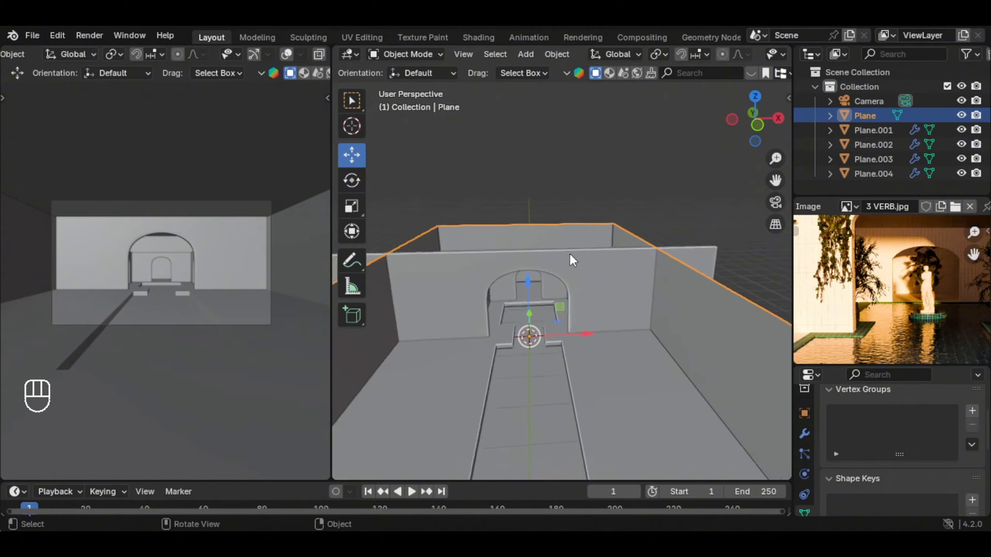
middle_drag(569, 254, 544, 305)
key(Tab)
scroll(562, 297, down, 2)
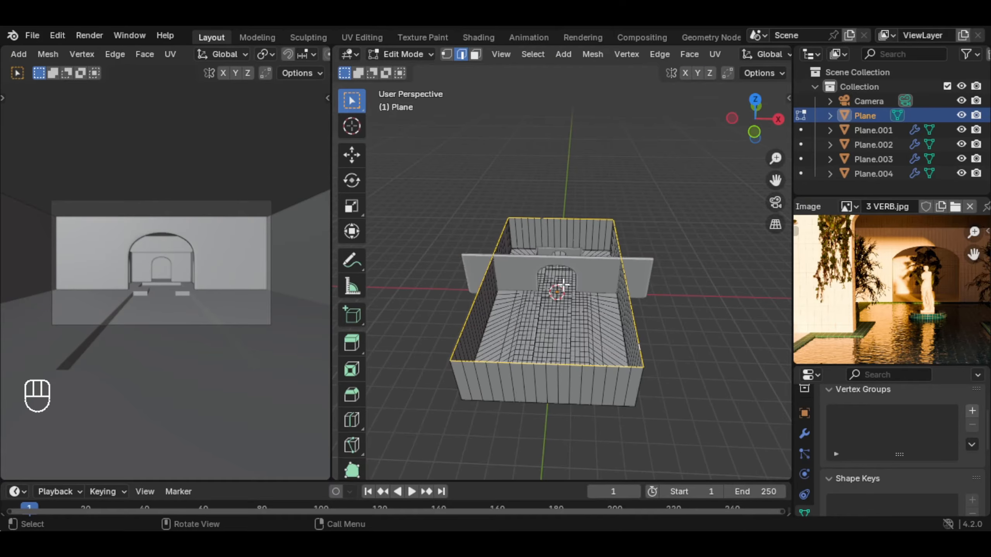
key(f)
Separate the top face from the floor mesh into its own object and finish editing
key(p)
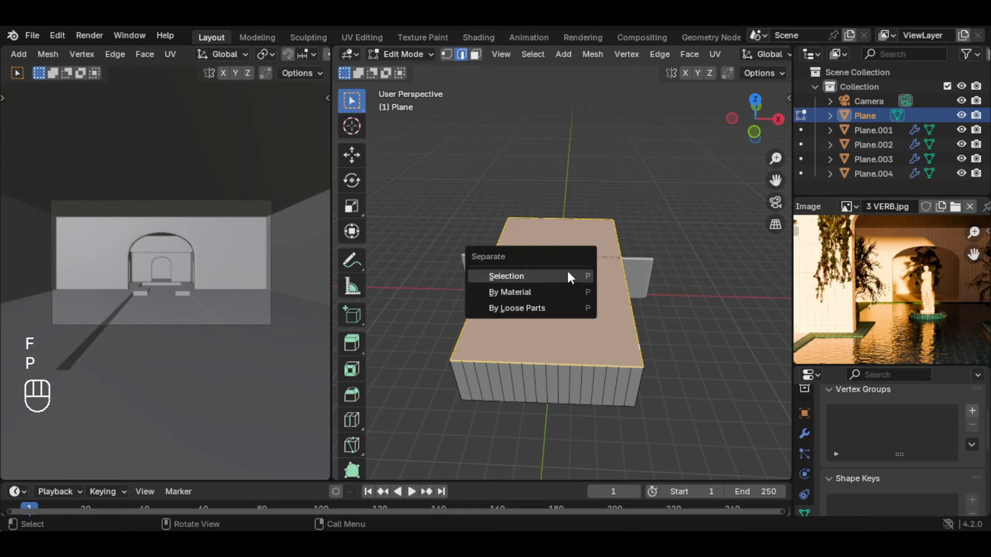
key(Escape)
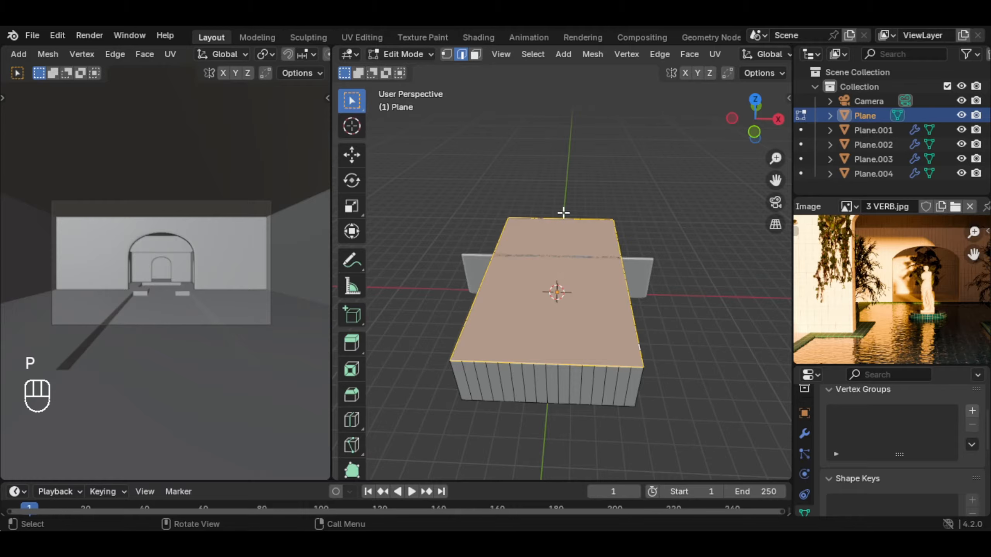
key(alt+a)
key(p)
click(586, 291)
key(Tab)
Rename the separated top face object as ceiling
click(869, 188)
double_click(870, 188)
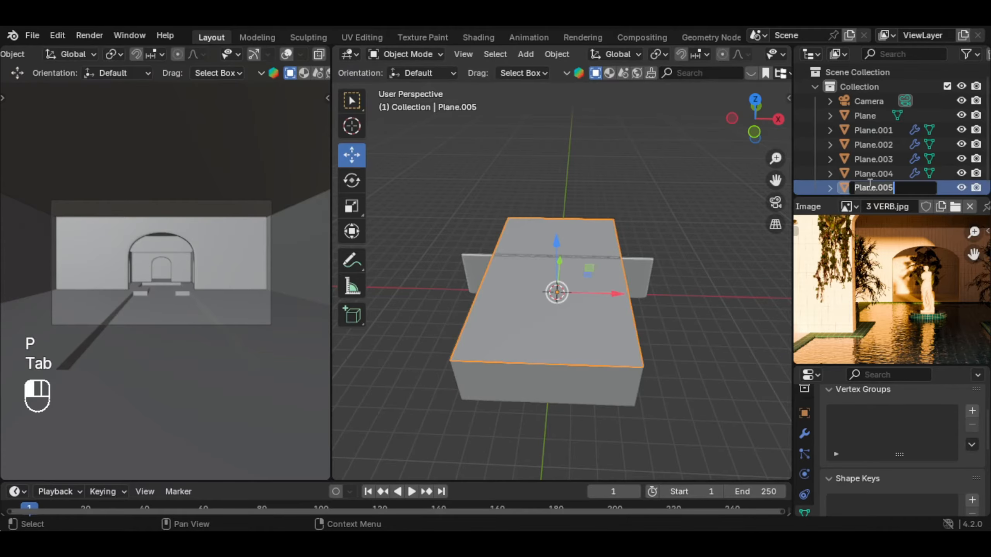
text(ceiling)
key(Tab)
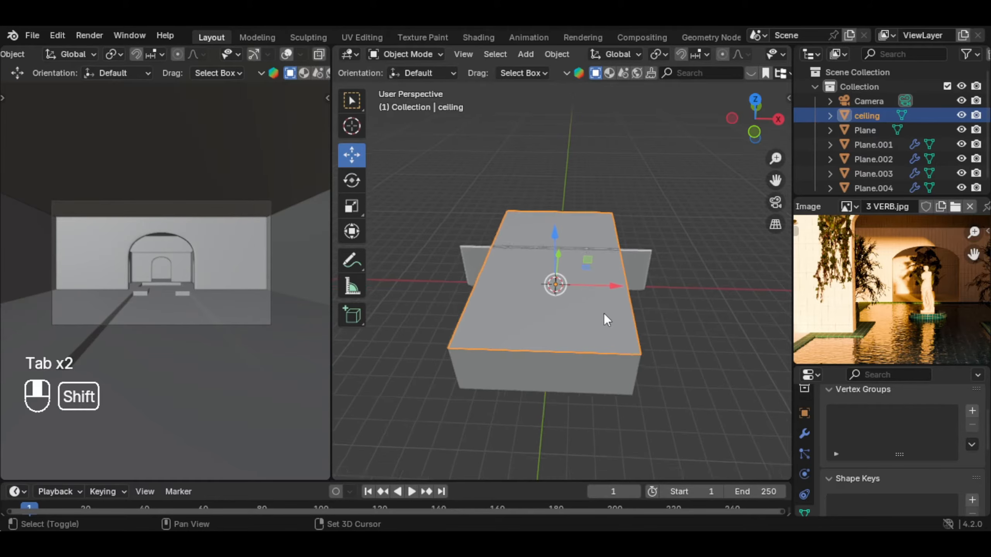
Set the ceiling object's viewport display to Wire
scroll(604, 314, up, 2)
scroll(808, 458, up, 3)
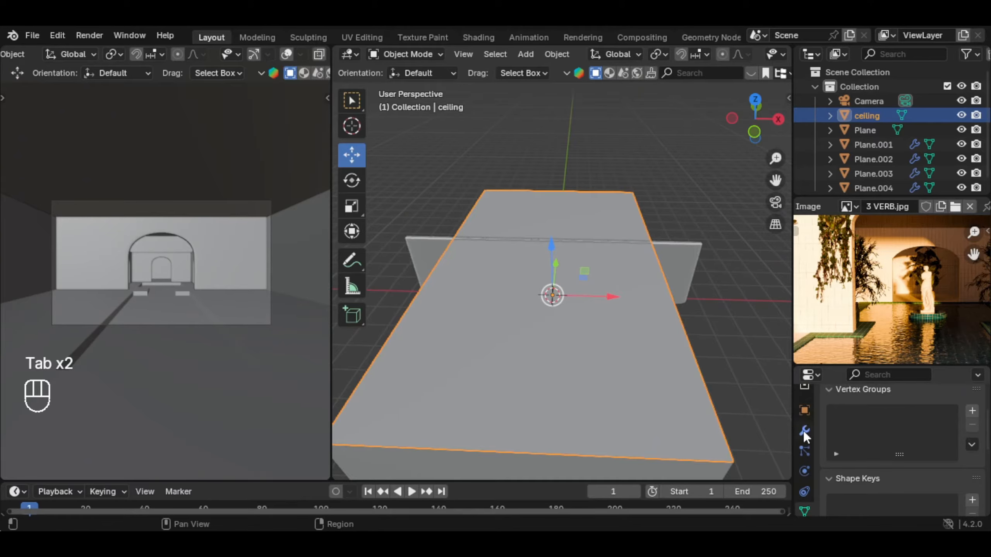
click(804, 411)
scroll(945, 435, down, 2)
scroll(945, 435, down, 5)
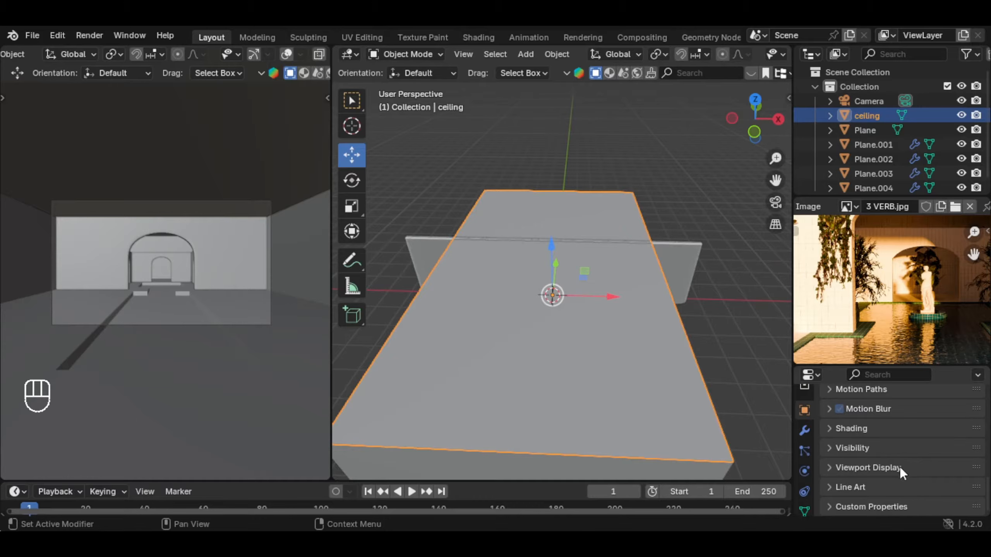
click(900, 467)
scroll(923, 473, down, 4)
click(926, 473)
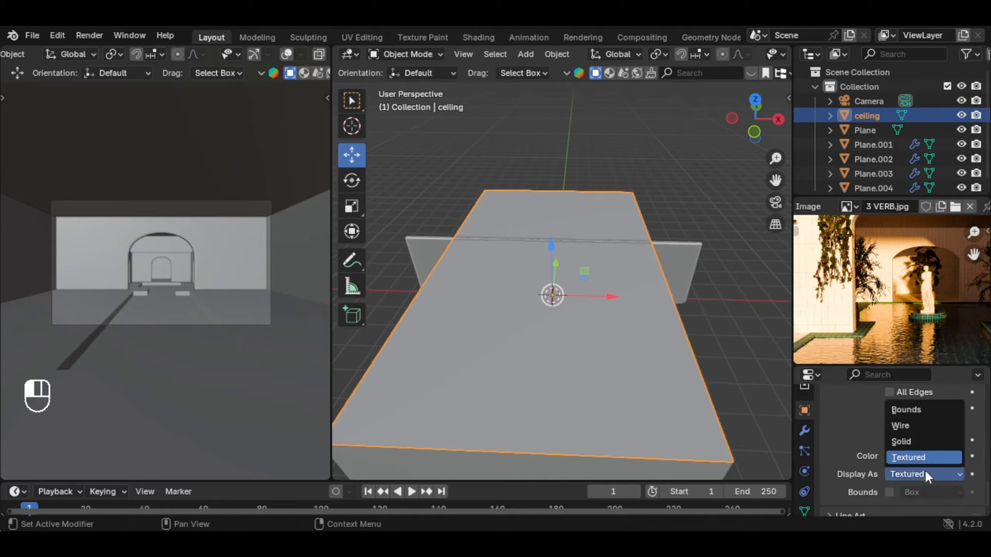
click(920, 426)
scroll(635, 342, down, 4)
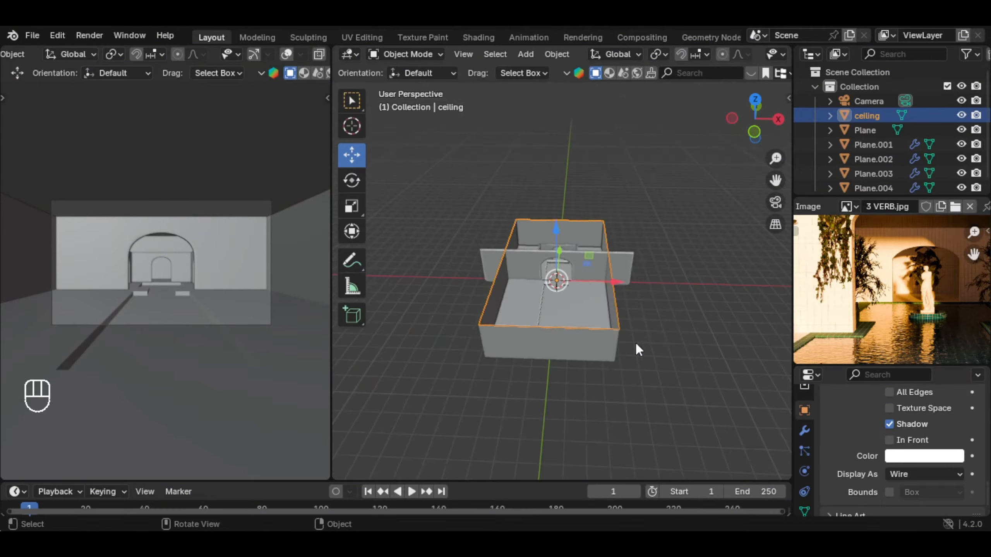
Examine the pool basin through the wireframe ceiling and the statue's round pedestal in the reference image
click(635, 342)
middle_drag(636, 342, 604, 369)
scroll(619, 316, up, 2)
scroll(604, 369, up, 1)
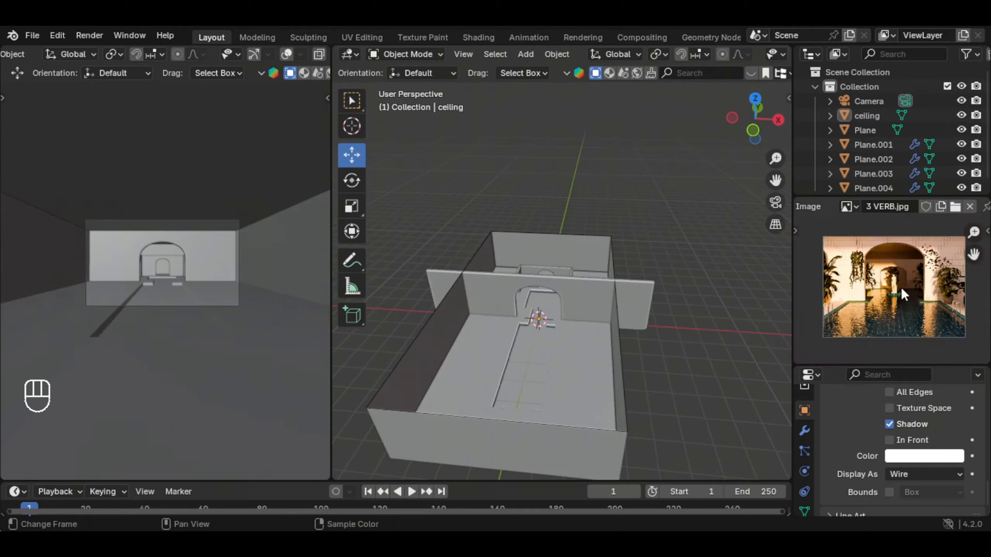
scroll(903, 293, up, 5)
middle_drag(615, 263, 555, 306)
scroll(556, 306, up, 5)
shift+middle_drag(597, 250, 535, 344)
scroll(536, 343, up, 3)
scroll(905, 319, up, 4)
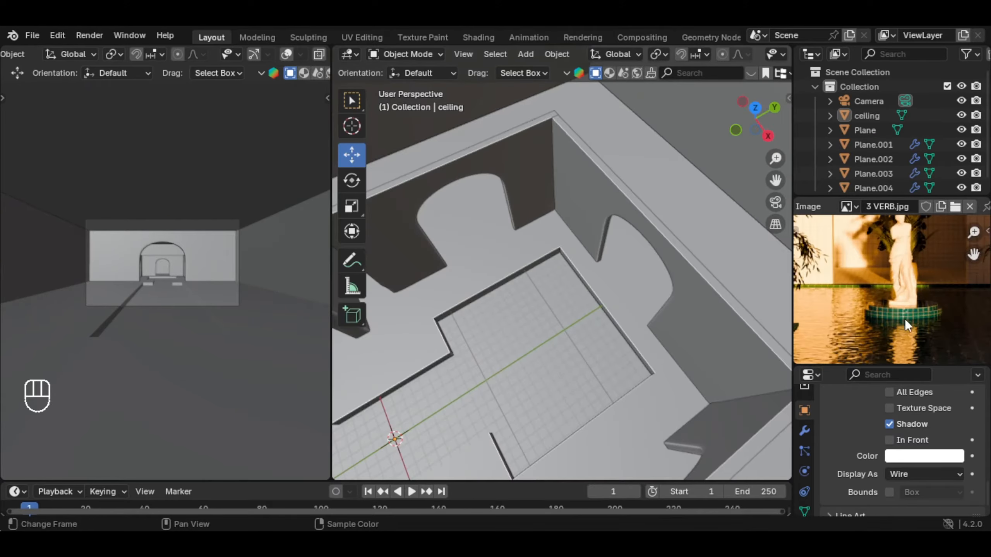
middle_drag(562, 361, 542, 279)
click(546, 272)
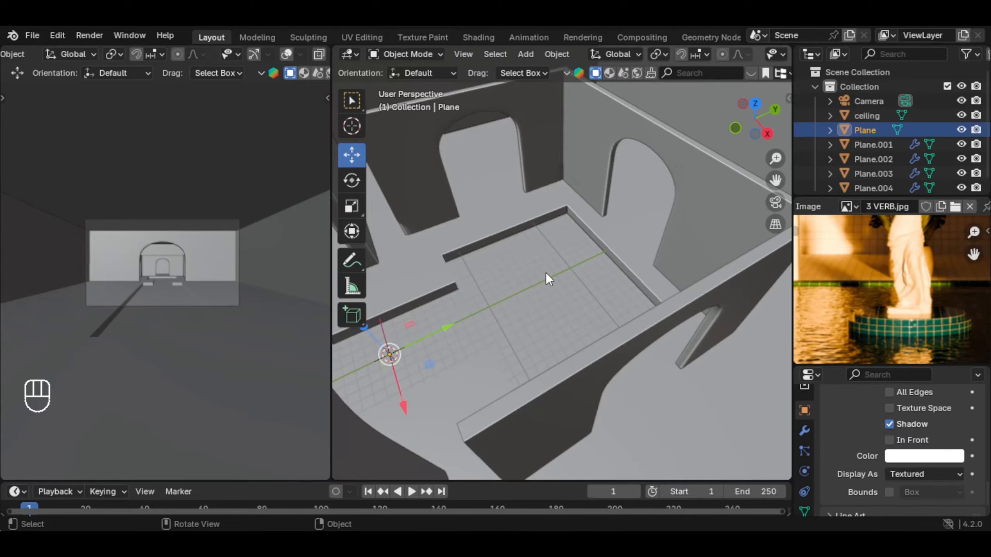
Add a mesh circle and move it about 18 m along Y into the wider part of the pool basin
key(shift+a)
mouse_move(520, 83)
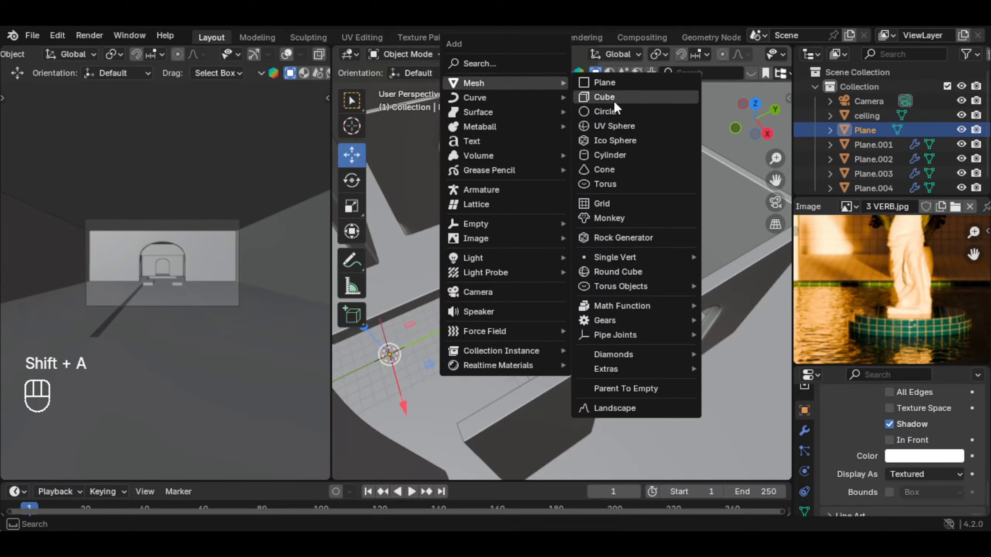
click(612, 111)
middle_drag(425, 250, 401, 279)
key(Tab)
key(g)
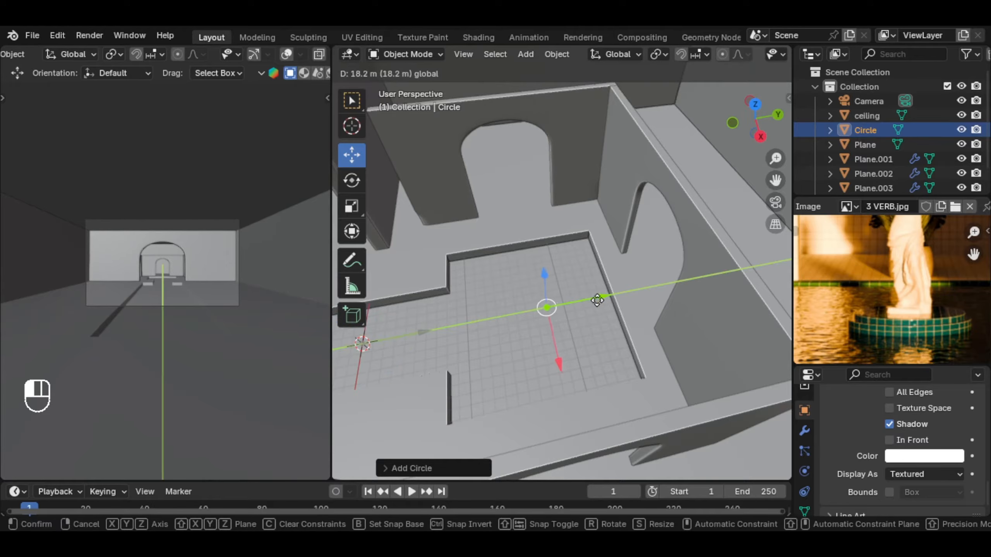
click(583, 306)
Scale the circle's geometry up about 3.1 times and adjust the circle's position within the basin
key(s)
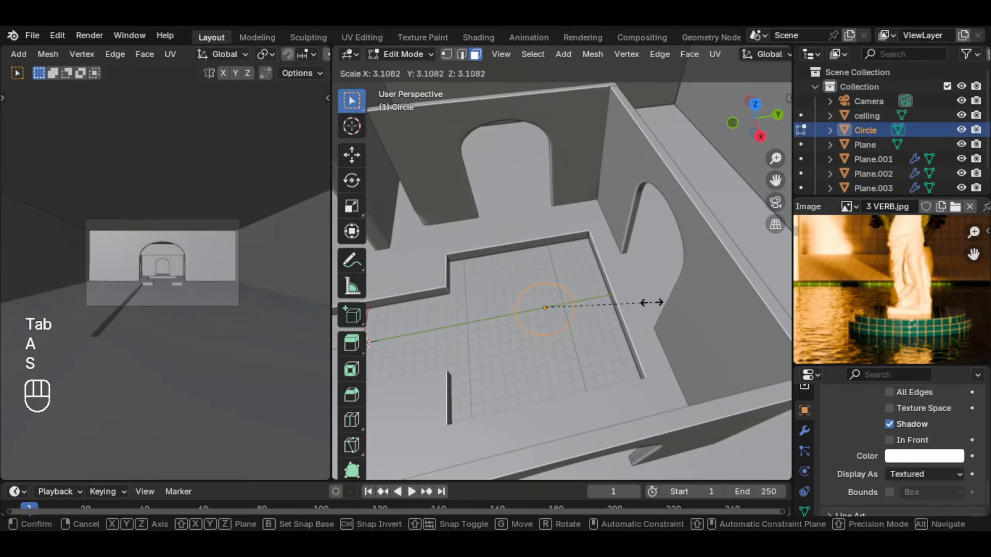
click(648, 303)
middle_drag(576, 304, 657, 303)
scroll(554, 306, up, 4)
key(Tab)
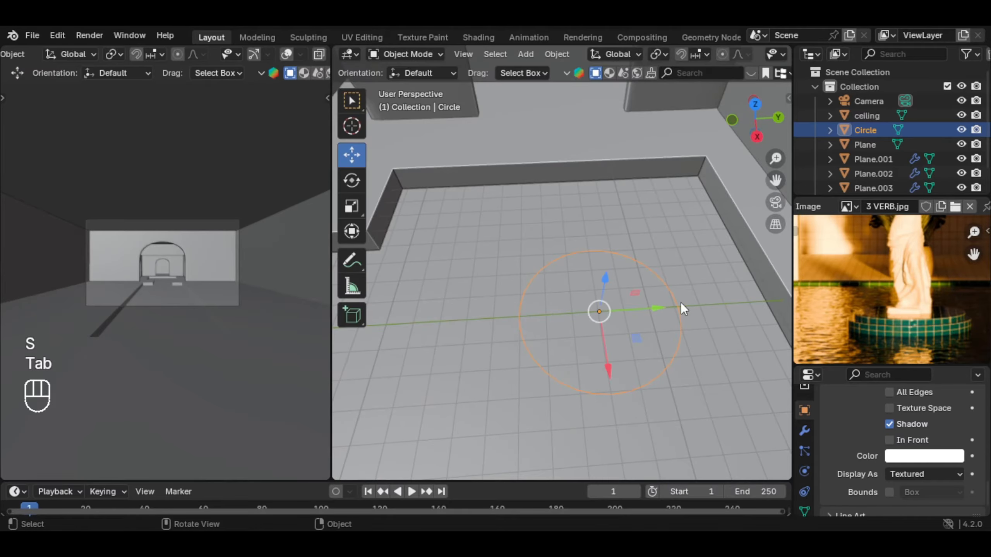
key(g)
click(628, 310)
scroll(246, 268, up, 1)
scroll(246, 267, up, 3)
Extrude the circle about 1.5 m upward along Z to form the pedestal's lower wall
key(Tab)
key(e)
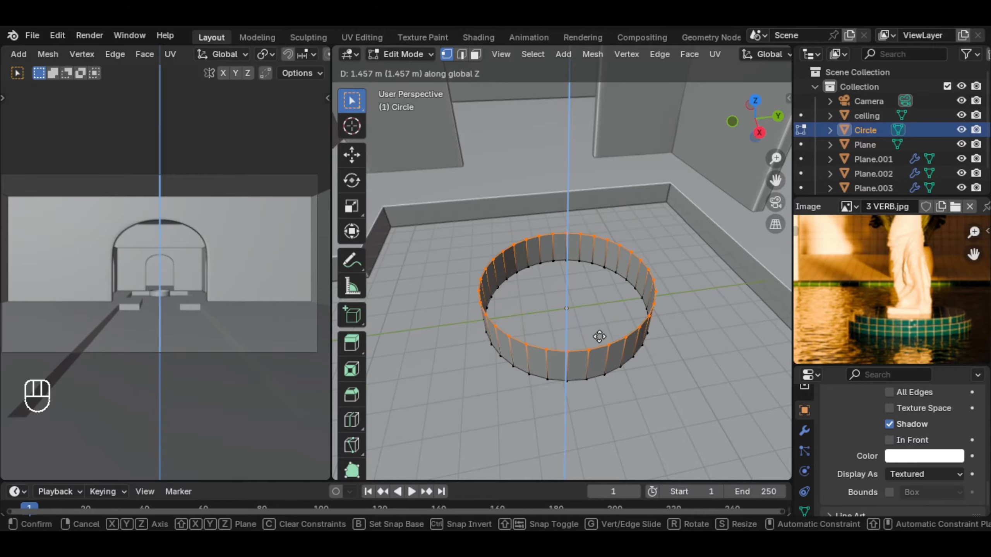
click(599, 338)
middle_drag(598, 338, 663, 335)
Extrude the wall's upper rim and scale it inward to form a narrow flat ledge
key(e)
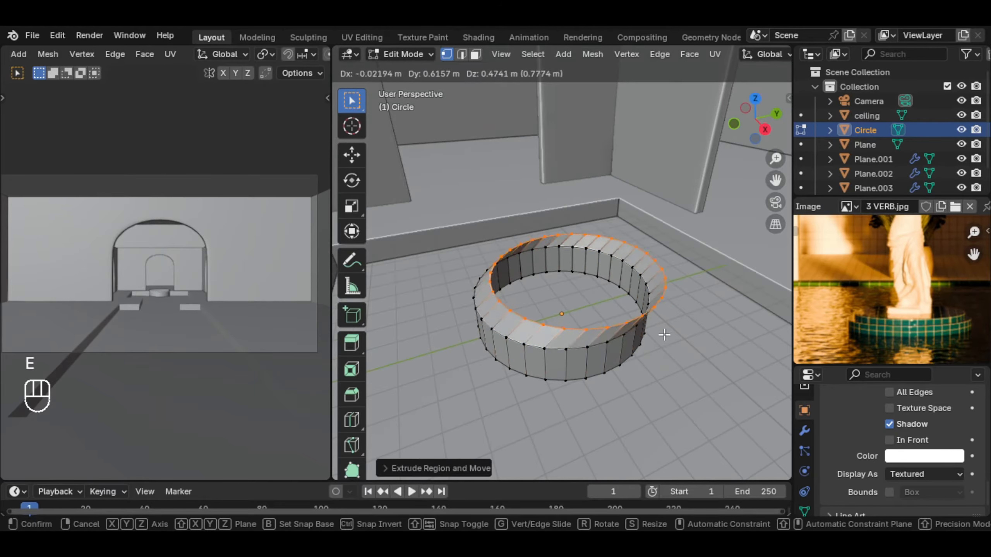
key(s)
click(659, 344)
Extrude the ledge's inner rim about 0.8 m upward along Z and fill the opening with a face
key(e)
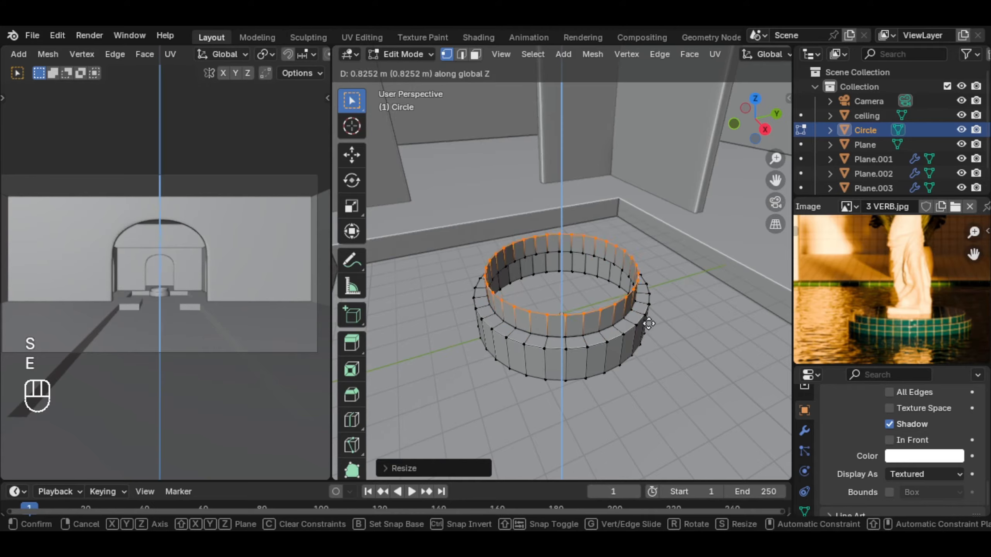
click(646, 326)
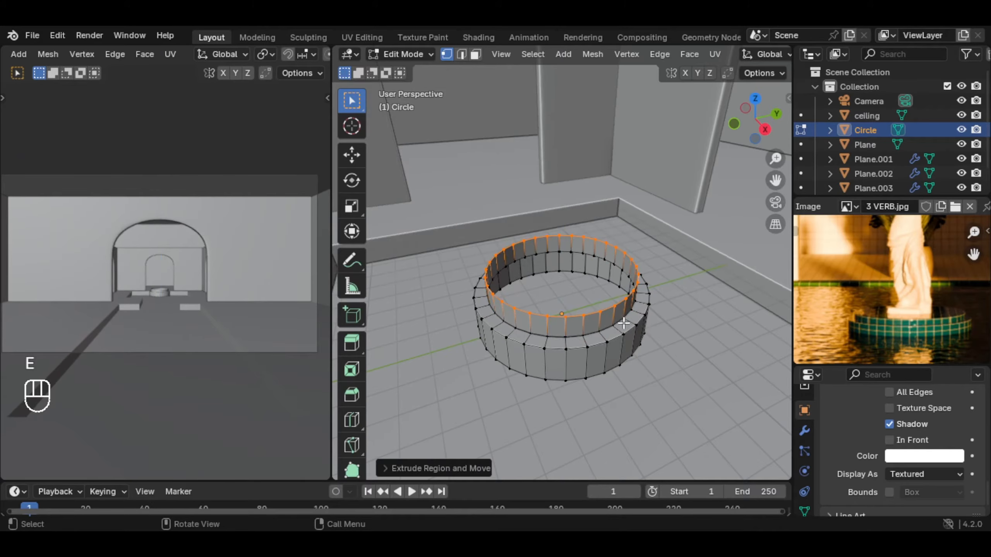
key(f)
middle_drag(646, 327, 705, 282)
key(Tab)
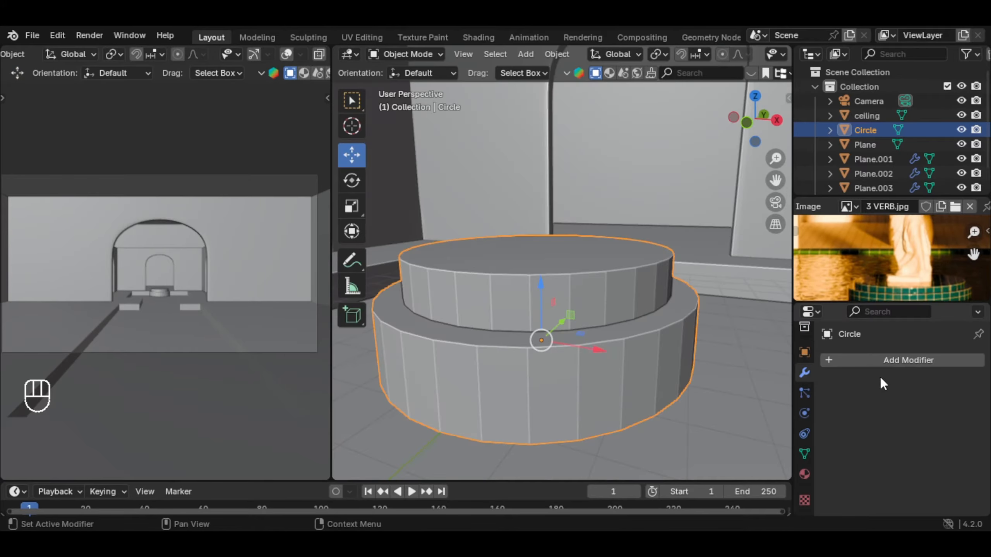
Add a Bevel modifier to the pedestal with an amount of 0.027 m and 2 segments
click(877, 360)
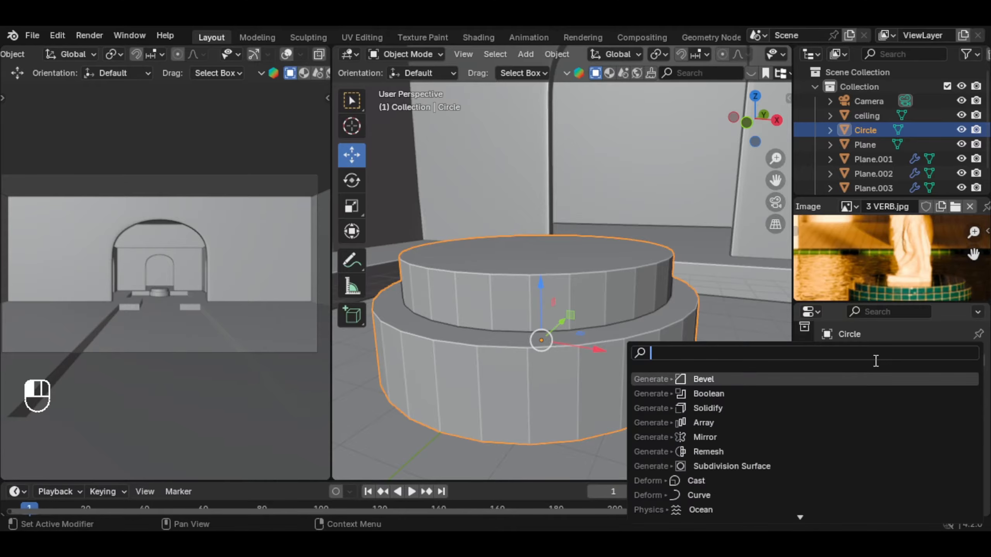
text(bev)
key(Return)
scroll(743, 351, up, 3)
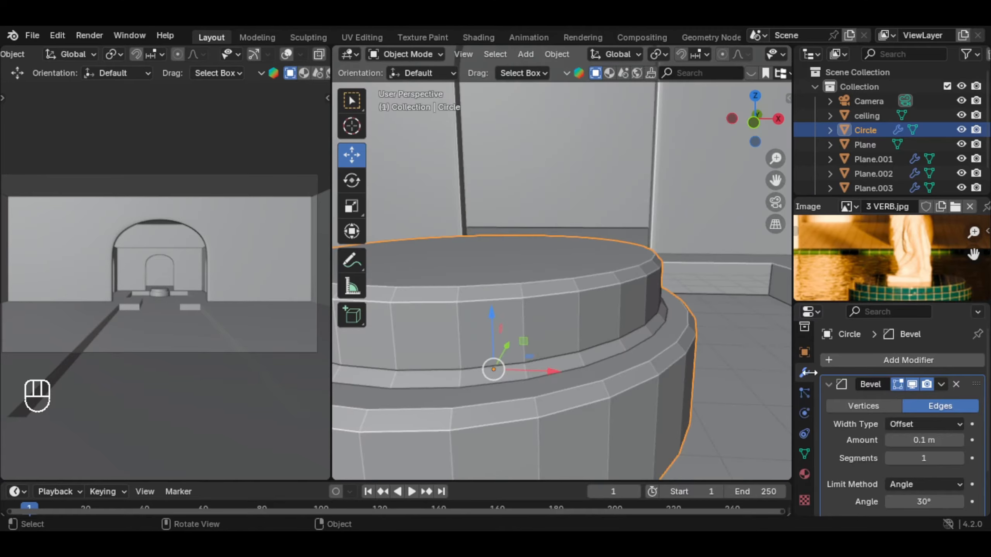
mouse_move(924, 441)
shift+mouse_down()
mouse_move(897, 441)
mouse_move(933, 450)
shift+mouse_up()
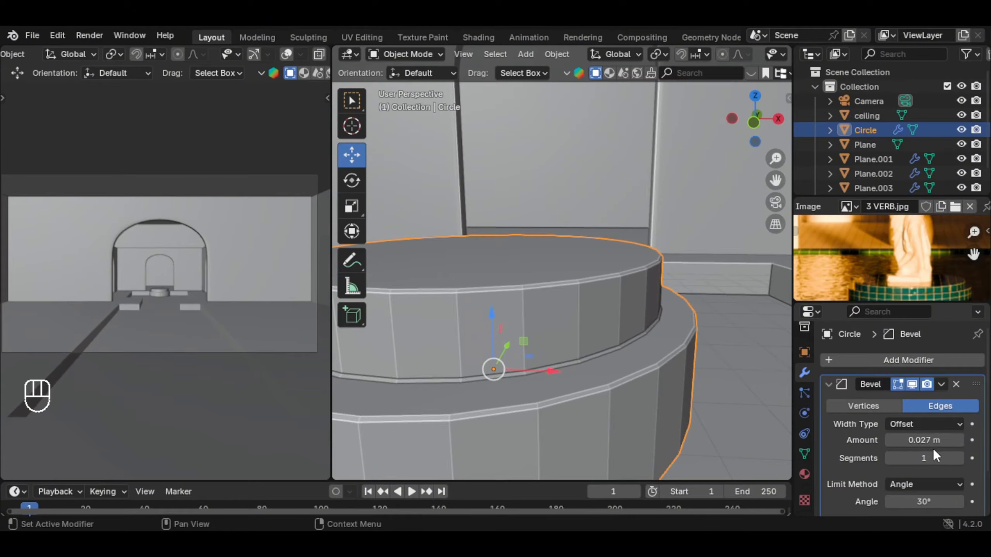
click(962, 459)
middle_drag(632, 300, 646, 294)
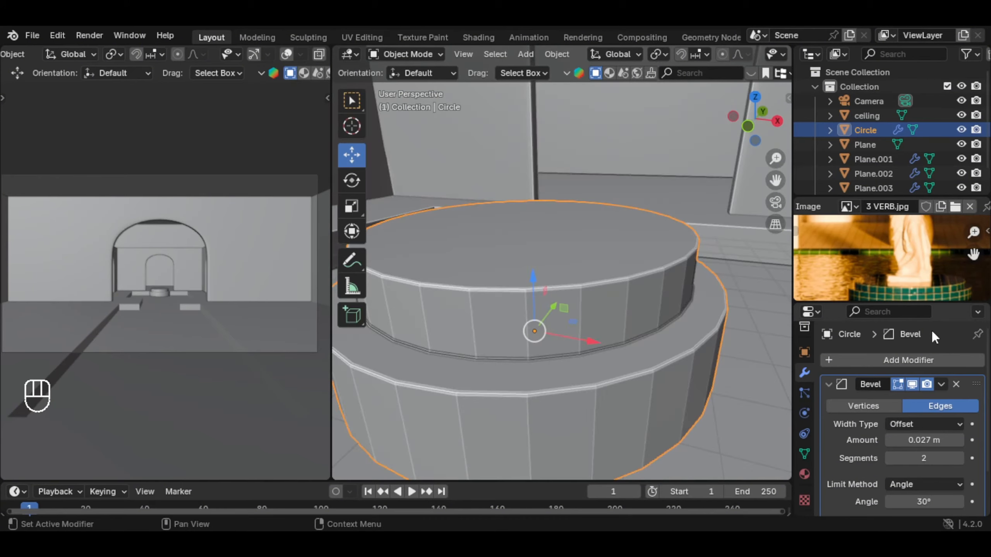
Add a Subdivision Surface modifier to the pedestal and shade it auto smooth
click(909, 355)
text(sub)
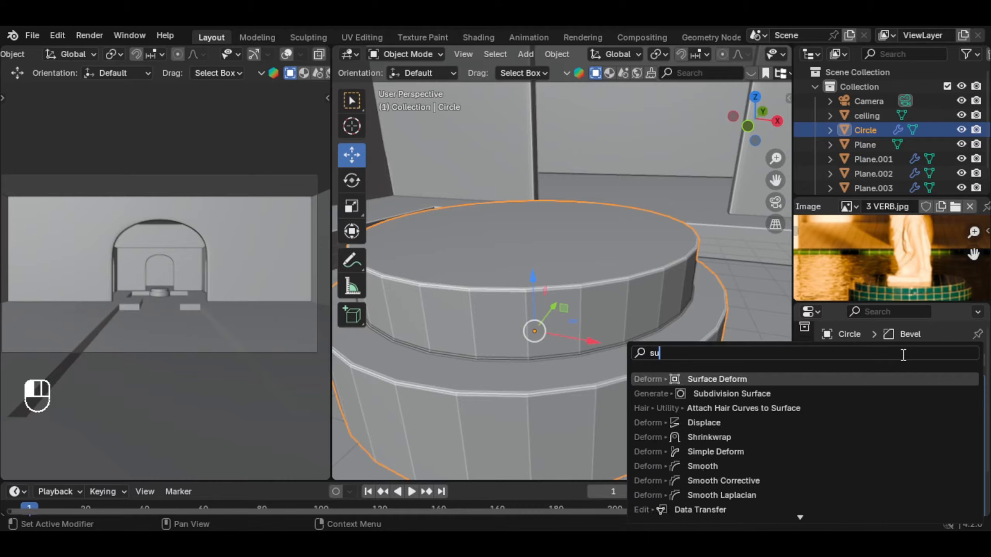
key(Return)
right_click(574, 313)
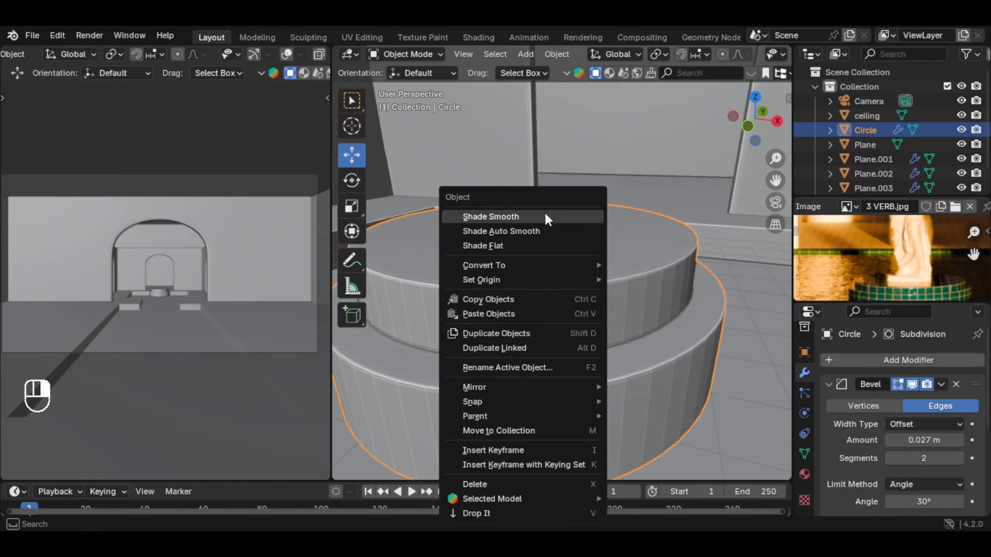
click(534, 239)
right_click(534, 237)
click(526, 219)
Lower the pedestal slightly along Z at the pool floor
middle_drag(581, 296, 620, 251)
drag(590, 335, 596, 380)
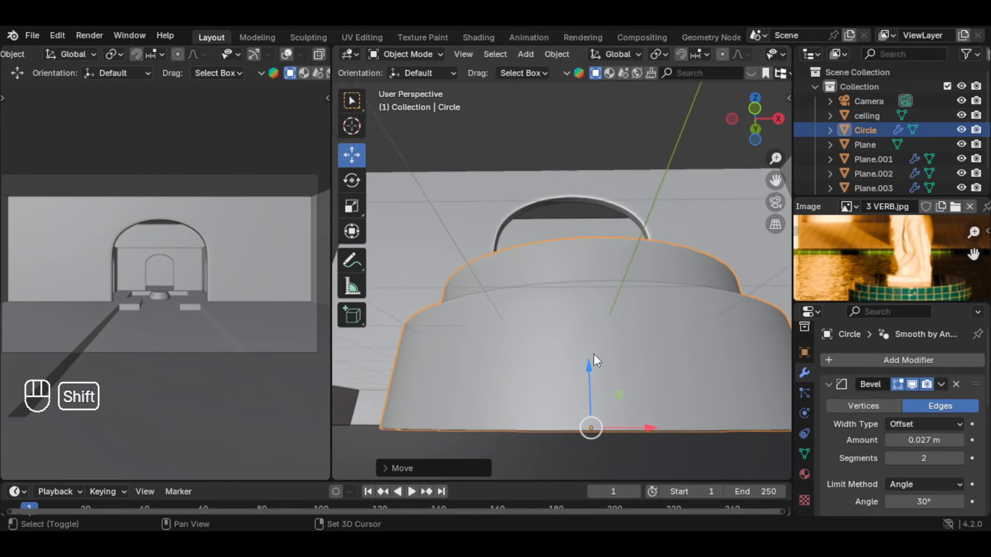
shift+middle_drag(594, 355, 591, 296)
middle_drag(591, 297, 586, 275)
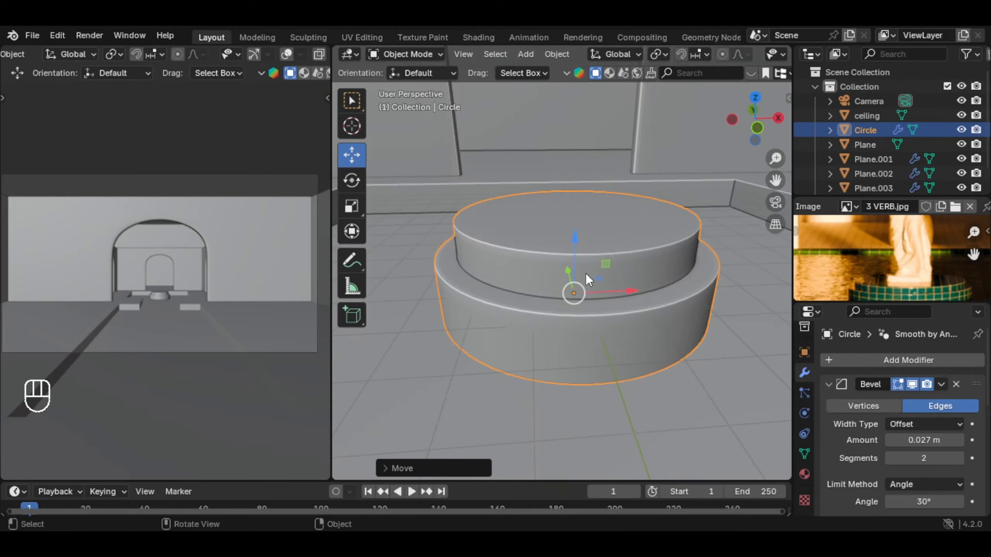
Raise the pedestal's top face along Z to make the upper tier taller
key(Tab)
key(g)
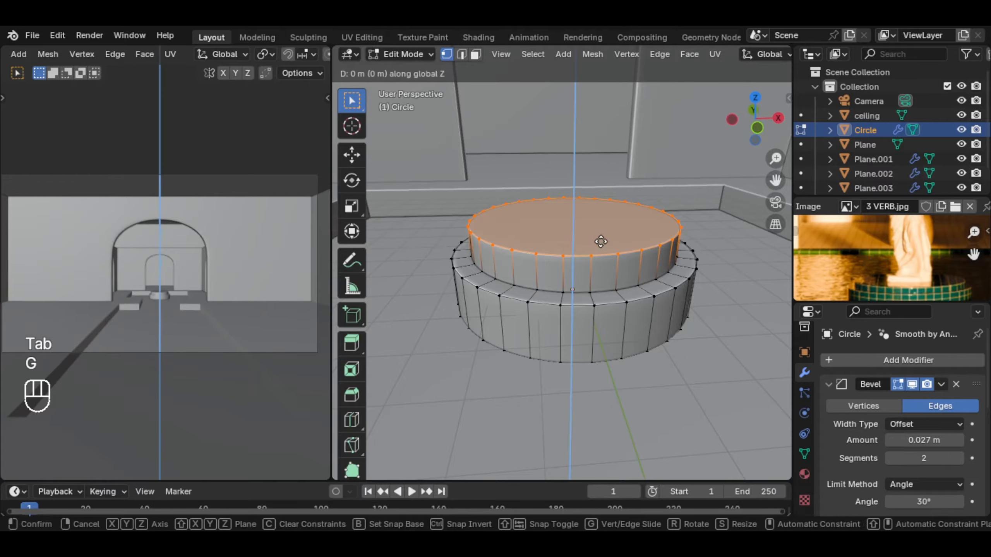
click(601, 224)
key(Tab)
key(Tab)
Select the ring of ledge faces and raise it along Z to heighten the pedestal's lower tier
click(581, 299)
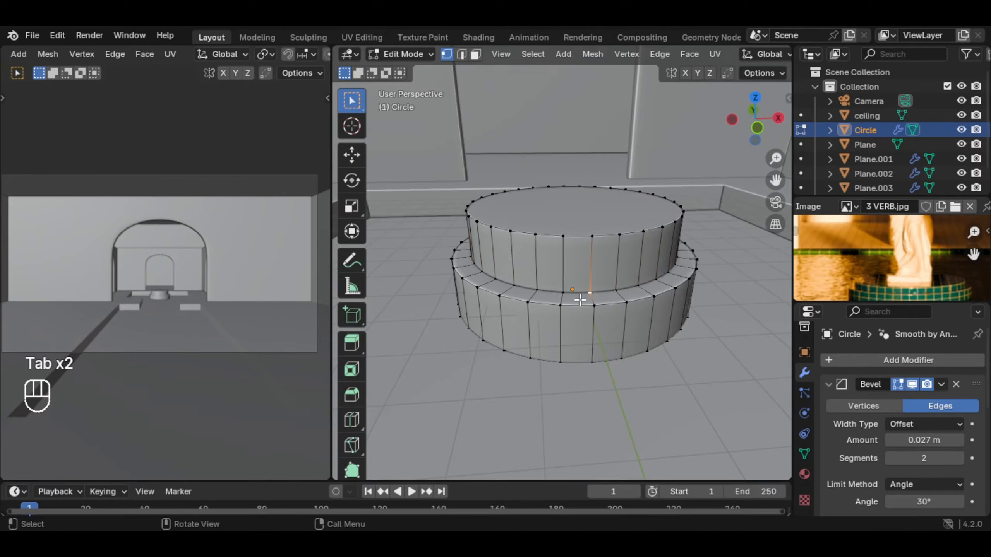
alt+click(565, 299)
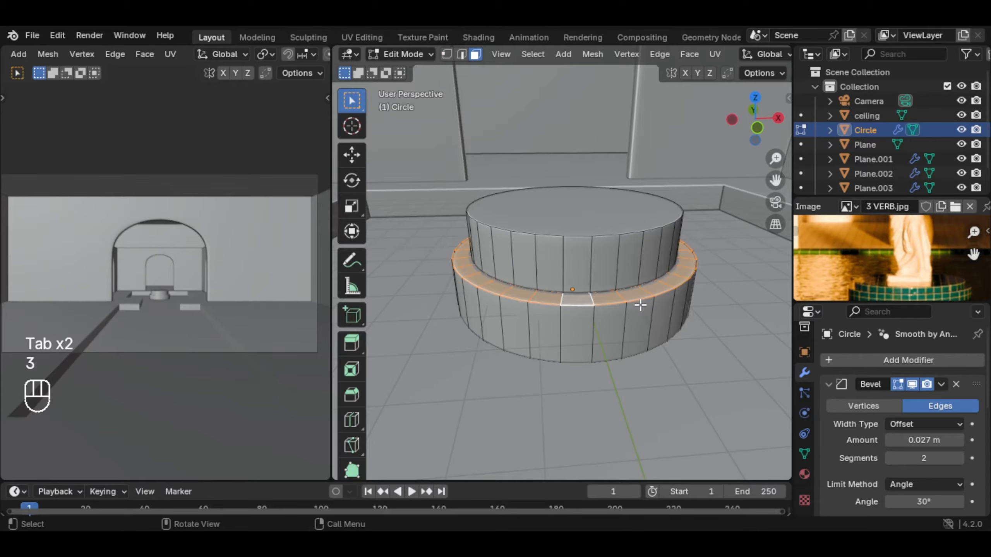
key(g)
click(611, 257)
key(Tab)
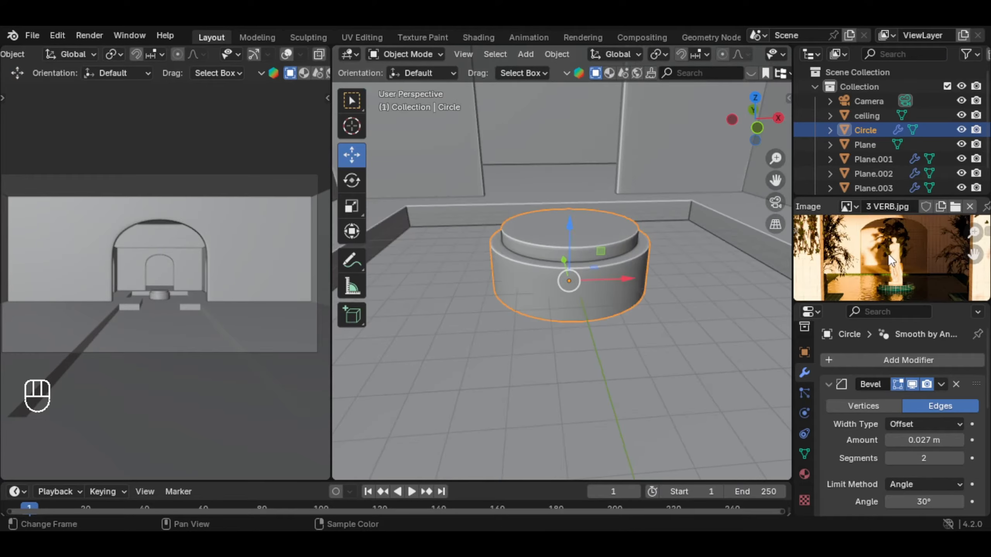
Search the asset library for "statue" with the Free first filter enabled
scroll(891, 257, up, 2)
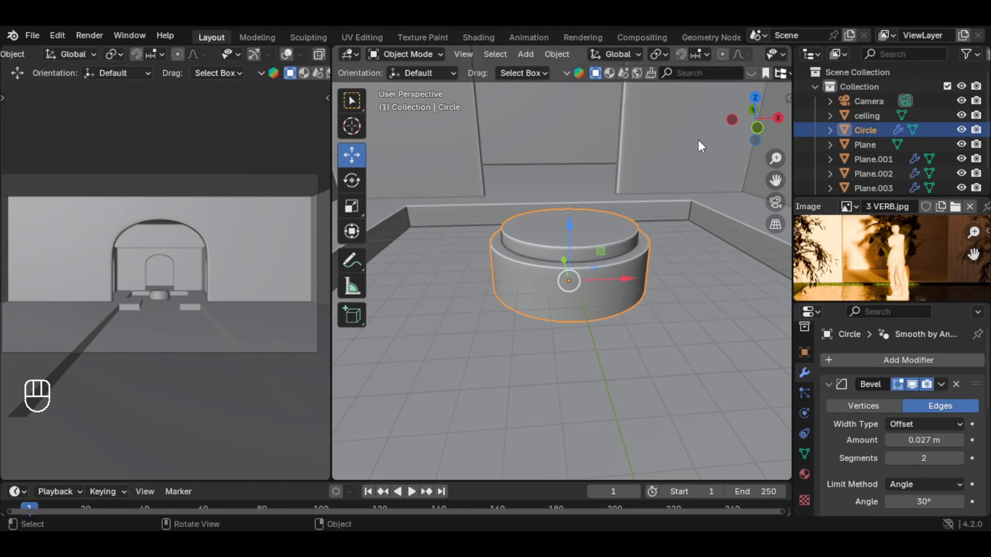
click(697, 74)
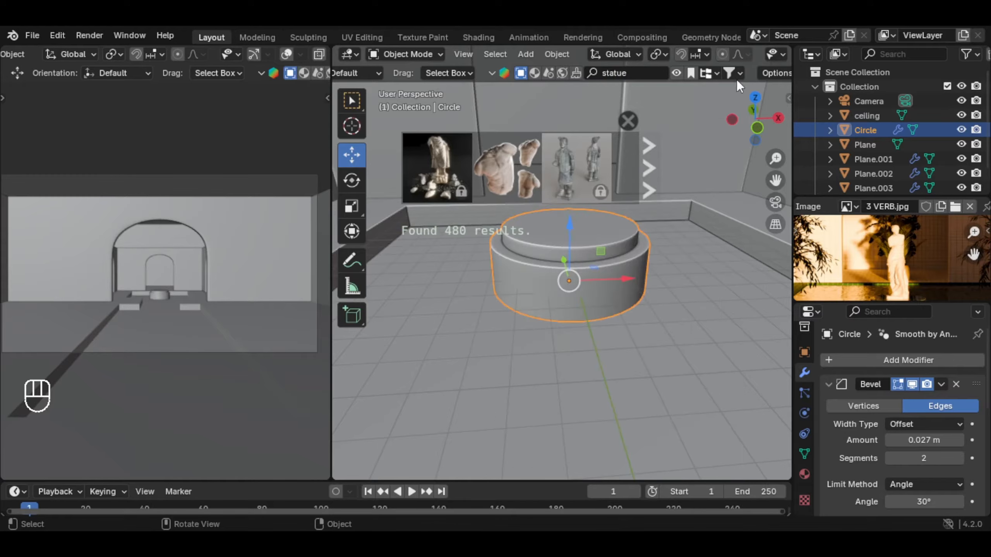
click(736, 75)
click(731, 75)
click(731, 75)
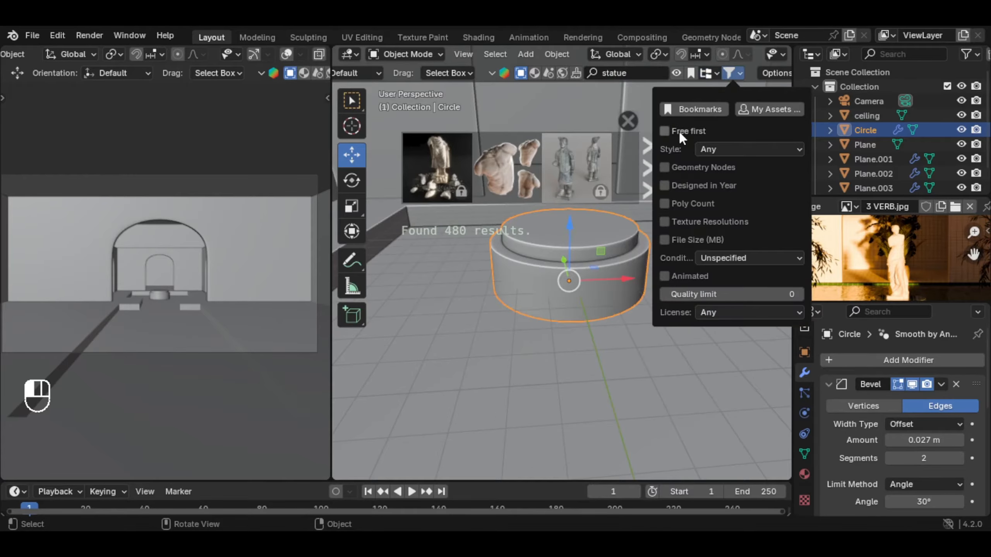
click(677, 131)
Browse the statue assets and place the Venus de Milo sculpture on top of the pedestal
mouse_move(446, 147)
mouse_move(558, 160)
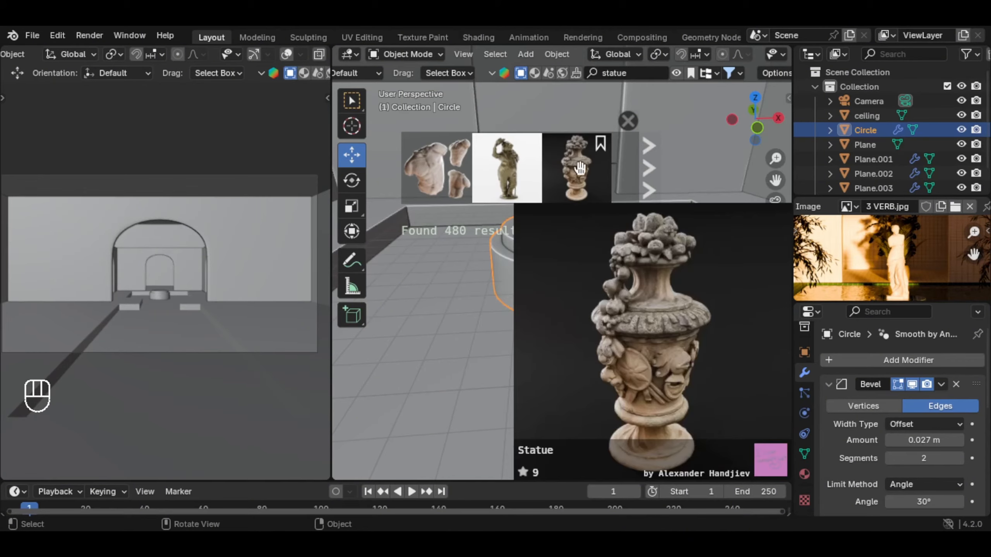
click(647, 165)
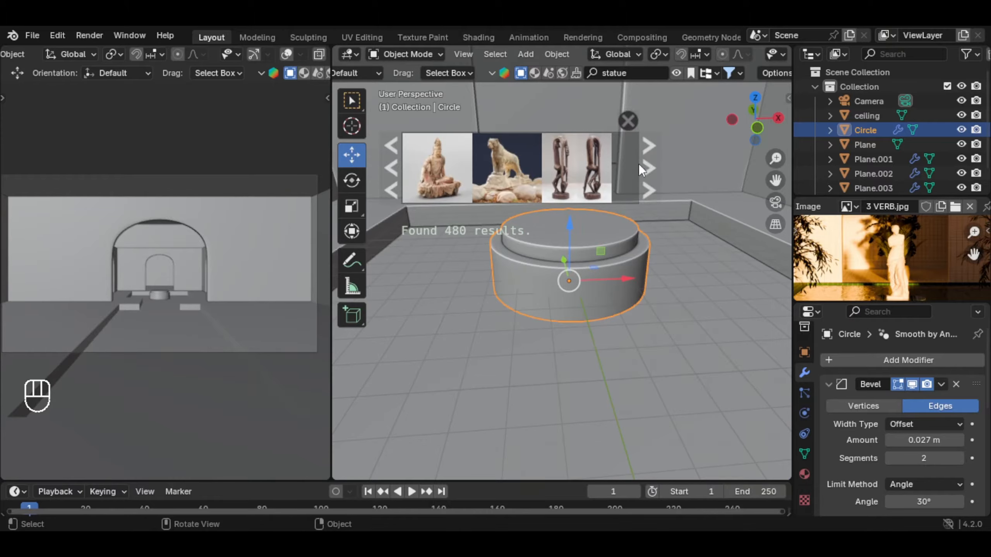
click(650, 157)
click(650, 156)
click(650, 156)
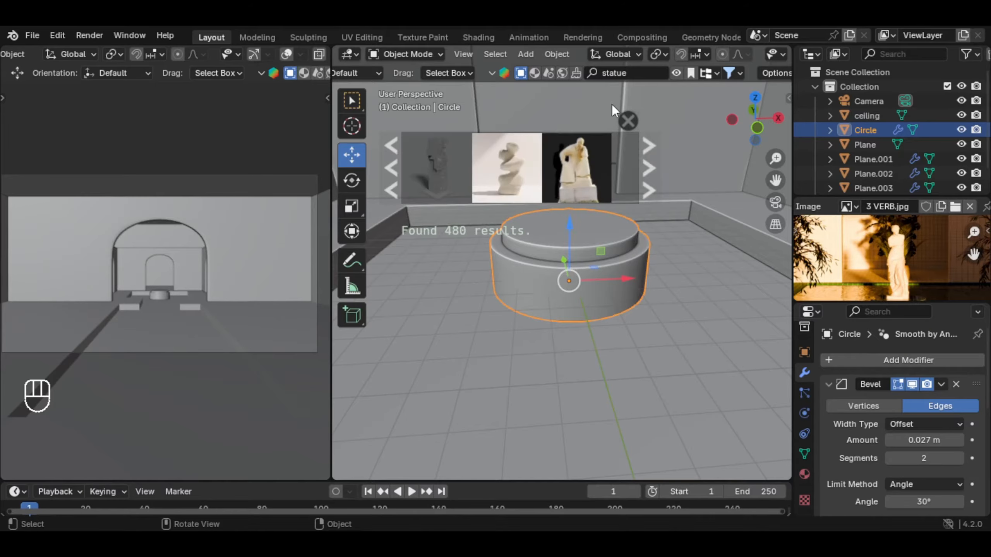
mouse_move(506, 161)
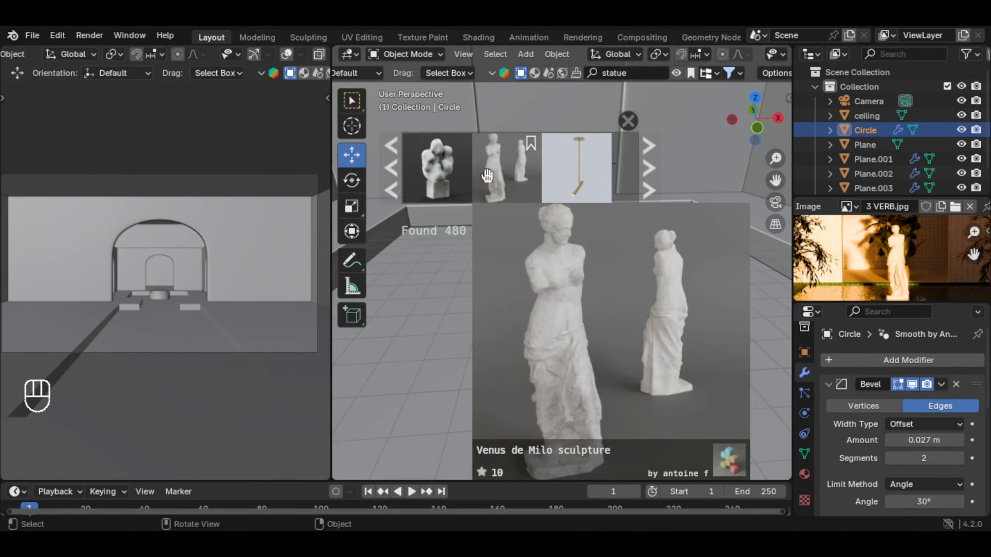
mouse_move(499, 179)
mouse_down()
mouse_move(531, 207)
mouse_move(521, 258)
mouse_move(595, 255)
mouse_up()
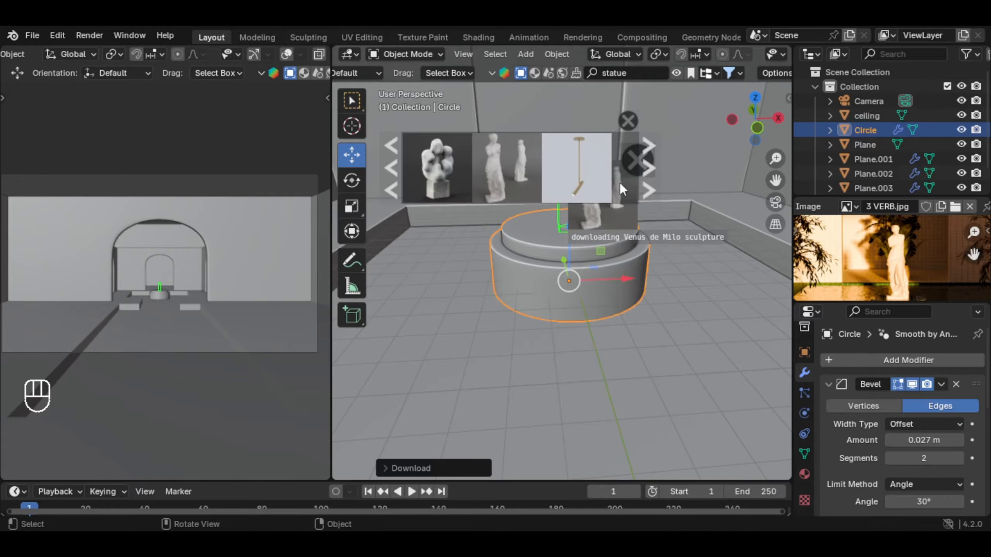
Rotate the Venus de Milo statue 180° about Z and scale it up to suit the pedestal
click(628, 119)
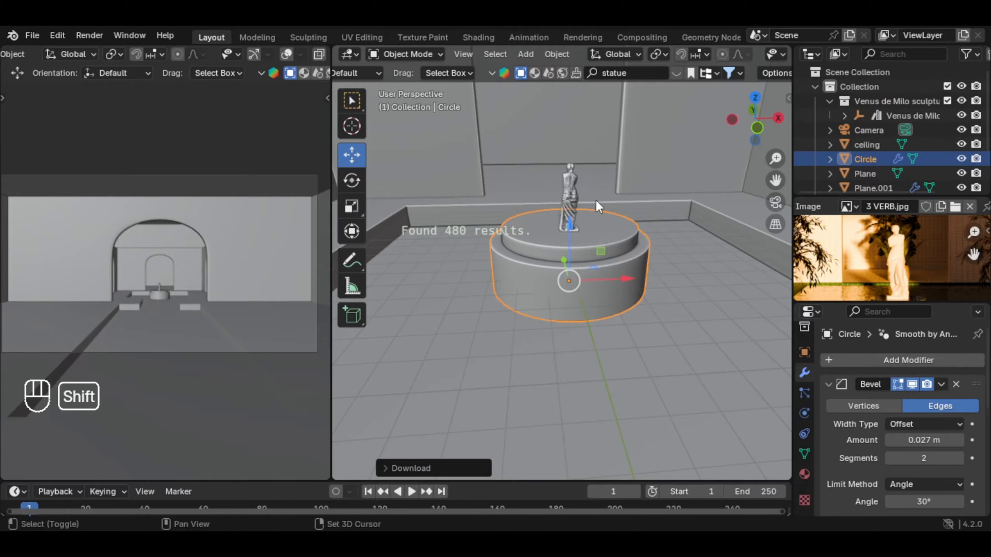
scroll(582, 218, up, 3)
shift+middle_drag(597, 200, 564, 241)
click(559, 191)
middle_drag(564, 241, 571, 238)
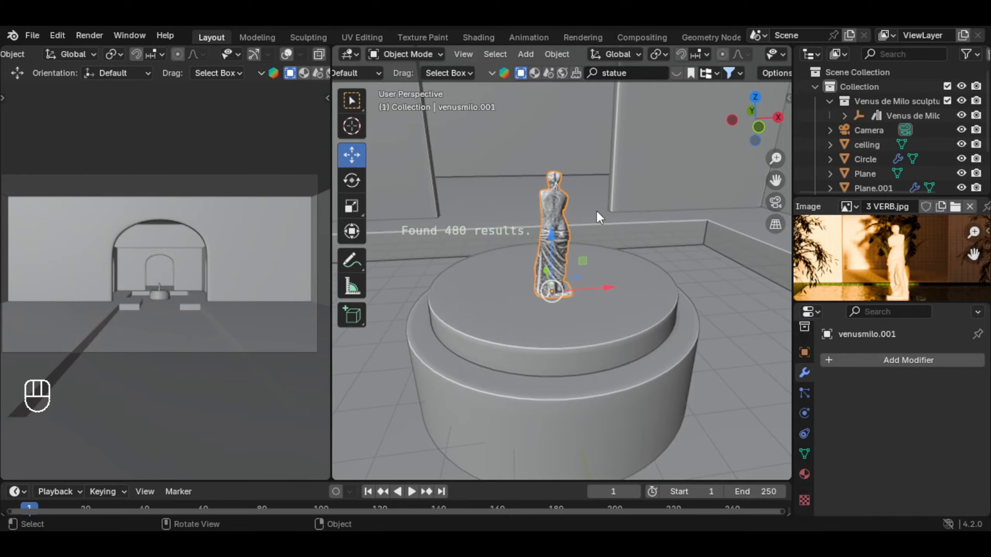
text(rz180)
key(s)
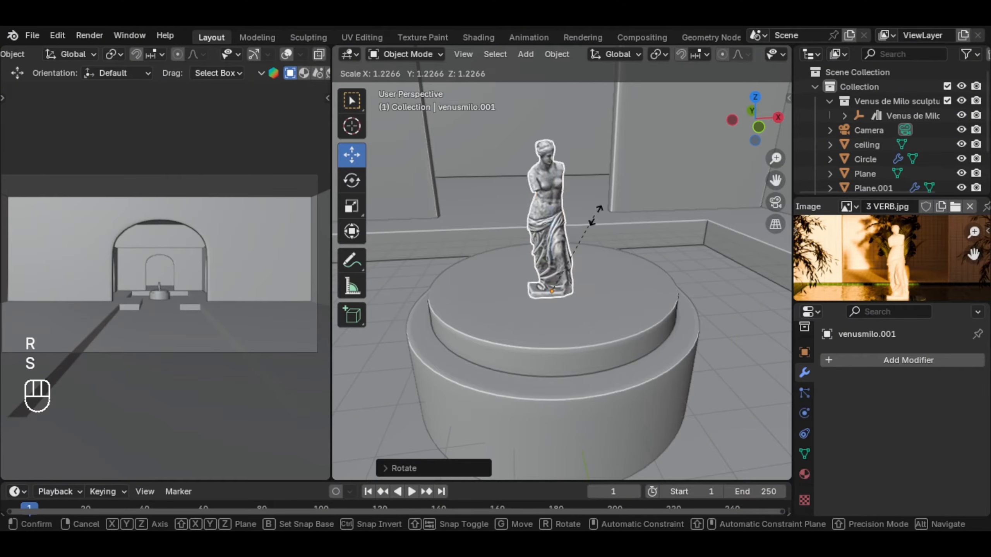
click(190, 280)
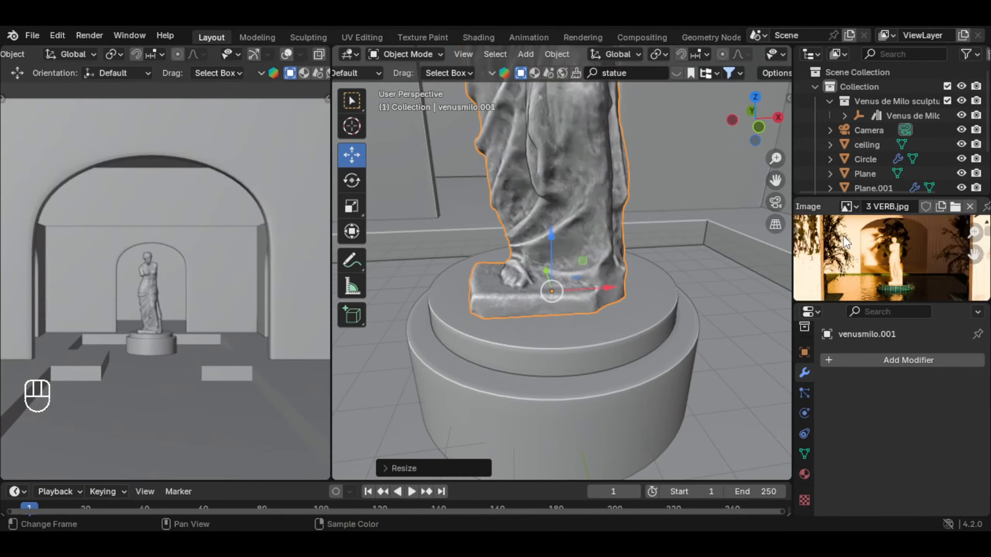
key(s)
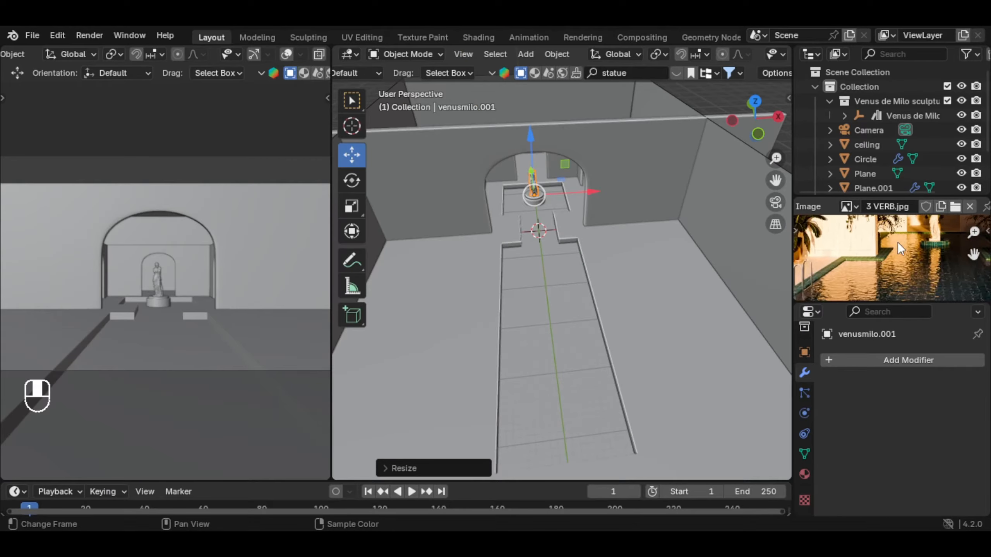
On the floor plane, select the strips of faces bordering the near end and both long sides of the pool
scroll(898, 242, up, 3)
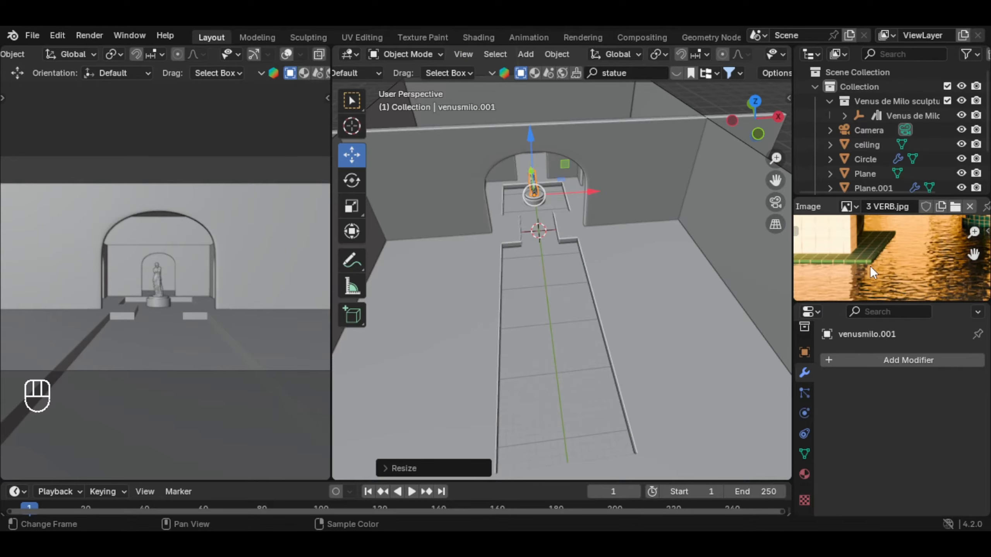
middle_drag(876, 238, 859, 262)
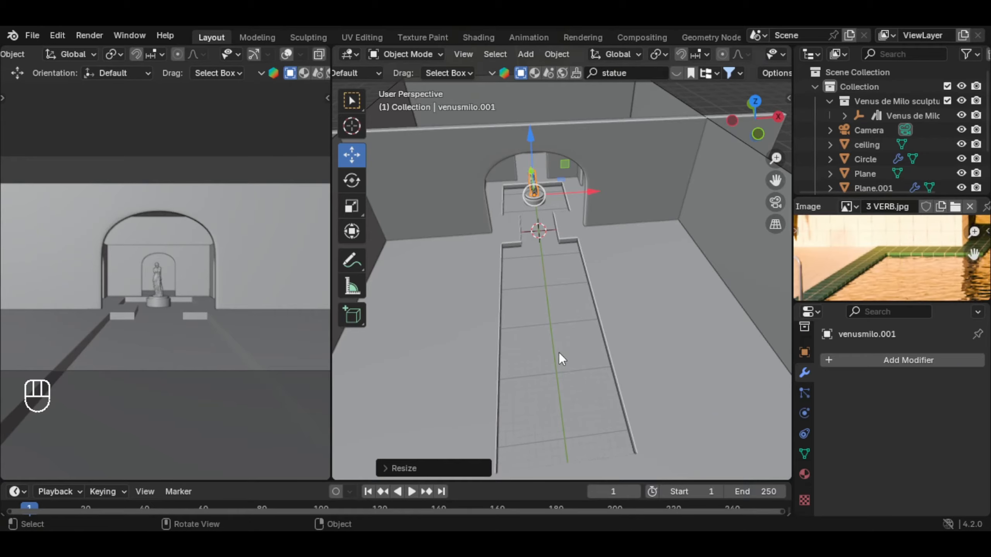
middle_drag(559, 353, 585, 266)
click(621, 280)
key(Tab)
scroll(597, 312, up, 2)
click(625, 403)
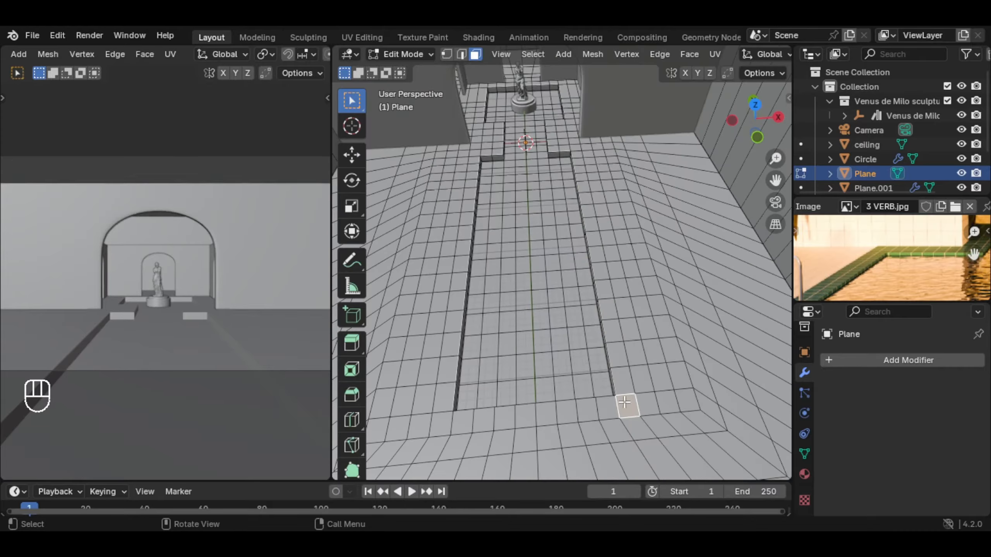
ctrl+shift+click(447, 419)
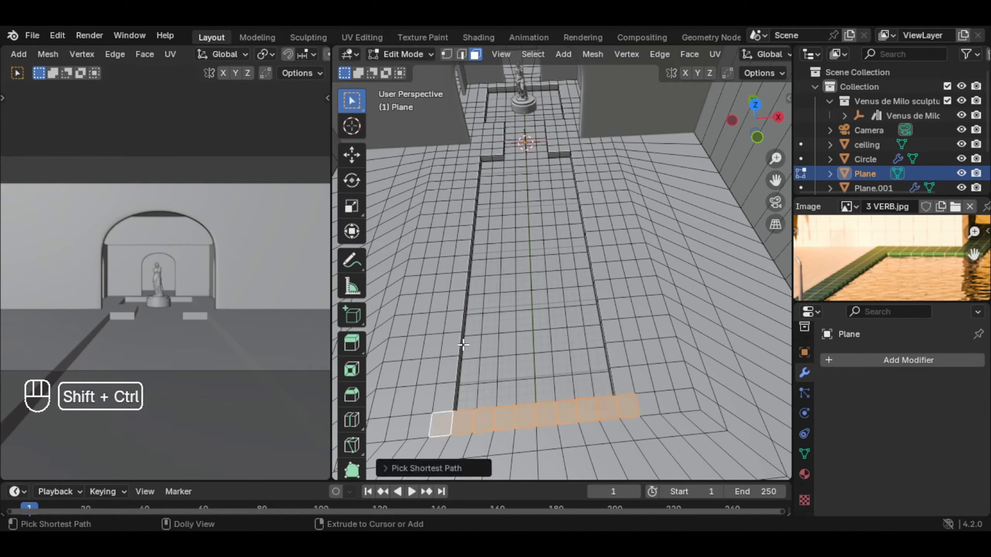
ctrl+shift+click(473, 160)
shift+click(628, 384)
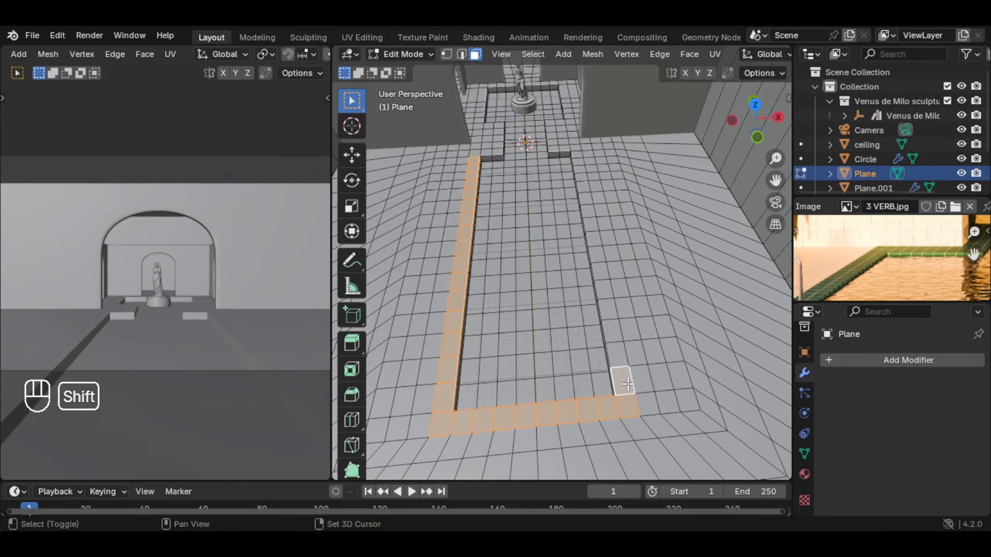
ctrl+shift+click(578, 156)
Add the floor faces around the pool's inner corners and along both sides of its narrow channel to the selection
shift+middle_drag(577, 156, 576, 304)
scroll(551, 241, up, 3)
scroll(577, 305, up, 2)
shift+click(474, 283)
shift+click(506, 281)
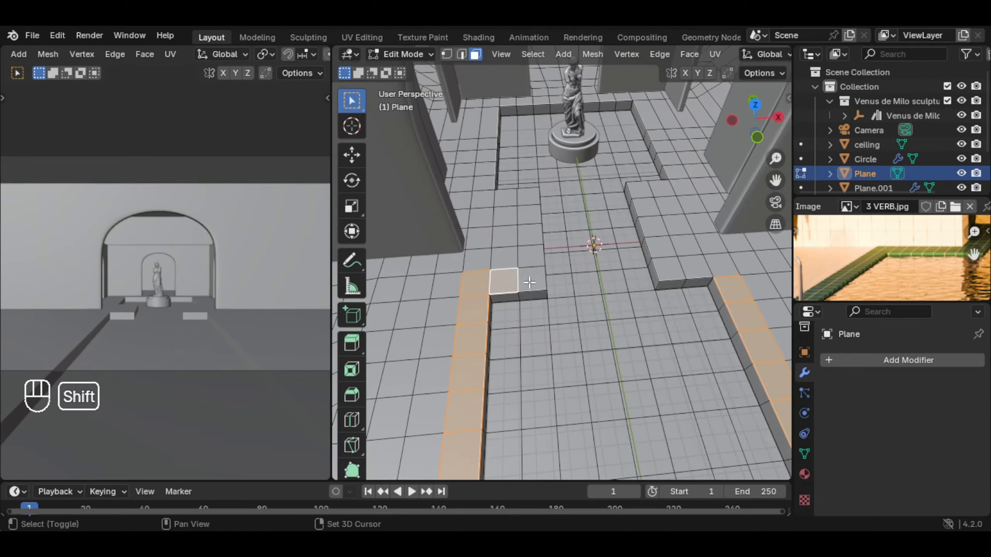
shift+click(528, 254)
key(c)
drag(662, 192, 686, 244)
drag(505, 258, 507, 198)
middle_drag(519, 229, 491, 236)
Extend the border selection along the sides and far end of the statue's basin to complete the pool outline
ctrl+shift+click(529, 133)
middle_drag(546, 156, 576, 159)
shift+click(728, 269)
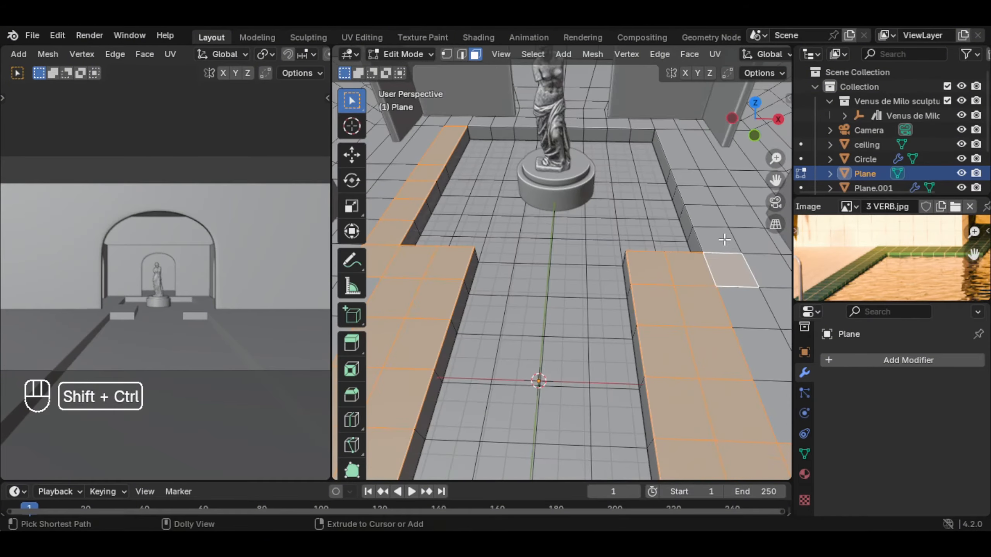
ctrl+shift+click(679, 148)
shift+middle_drag(673, 152, 640, 202)
shift+click(442, 126)
ctrl+shift+click(687, 124)
Duplicate the selected pool border faces in place and separate the copy into its own object
scroll(663, 164, down, 6)
shift+middle_drag(605, 383, 618, 320)
scroll(618, 320, down, 1)
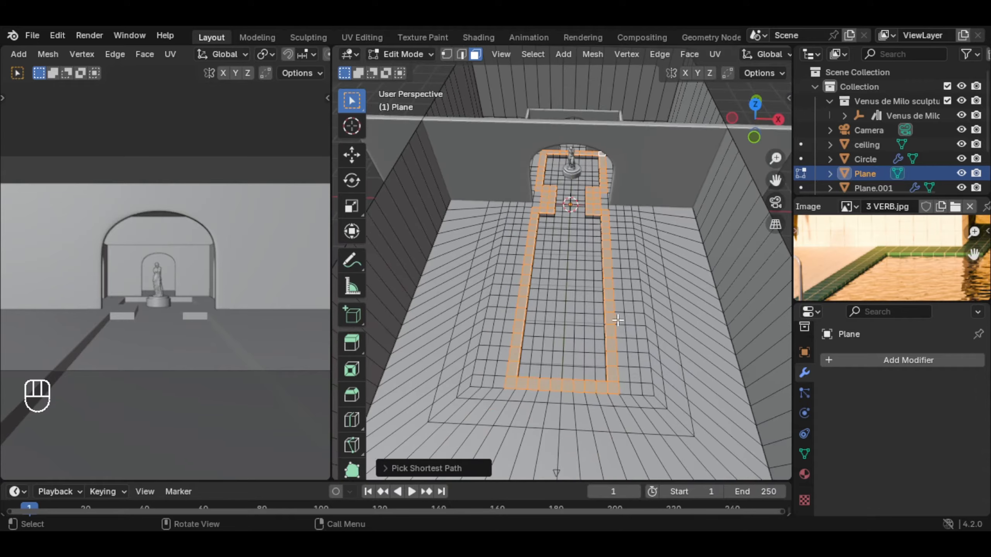
key(shift+d)
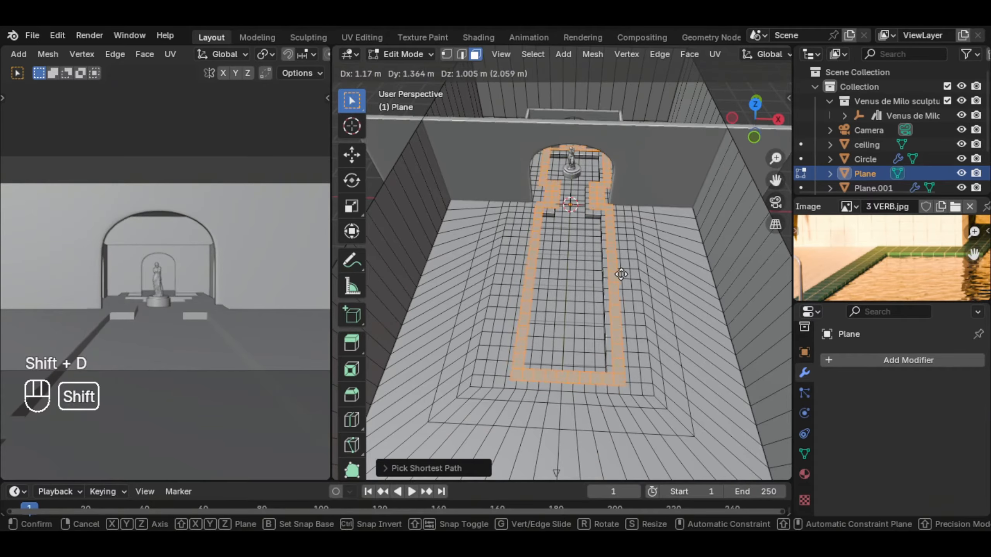
right_click(616, 263)
key(p)
click(615, 260)
key(Tab)
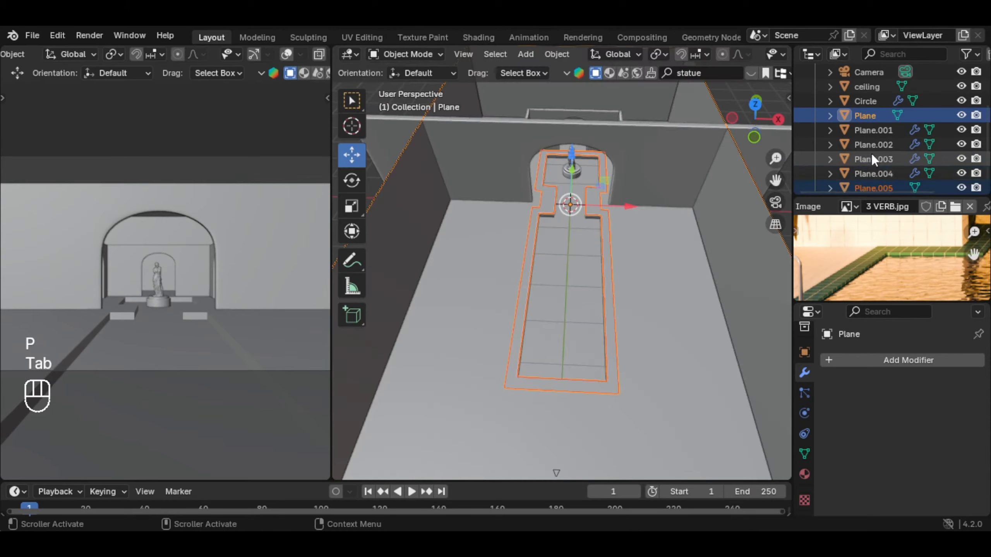
Rename the separated pool border object as "colorful edges"
scroll(874, 164, down, 1)
click(876, 178)
double_click(874, 180)
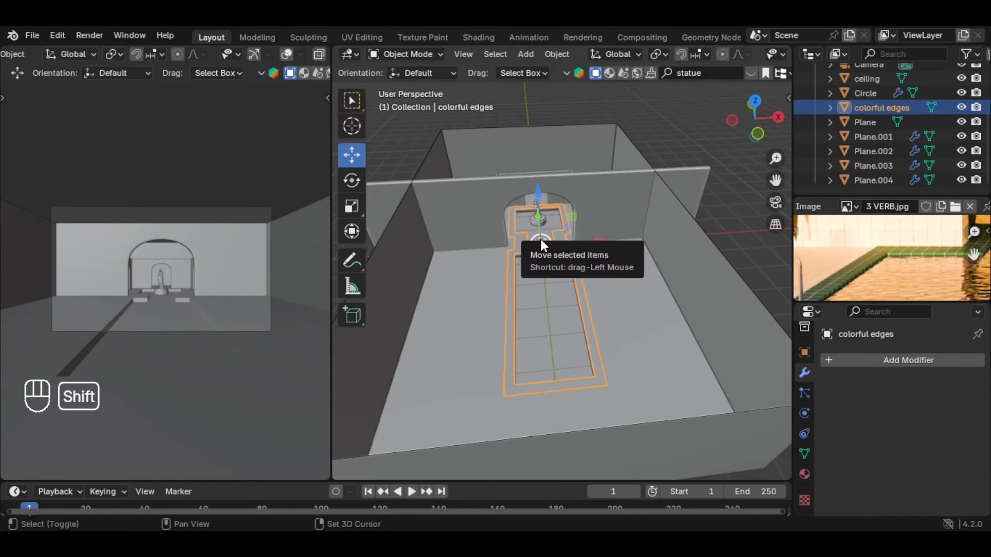
Search the asset library for "plant" and browse the results for plants resembling those in the reference image
shift+middle_drag(540, 239, 543, 279)
middle_drag(948, 267, 886, 277)
scroll(883, 274, down, 2)
scroll(940, 254, down, 1)
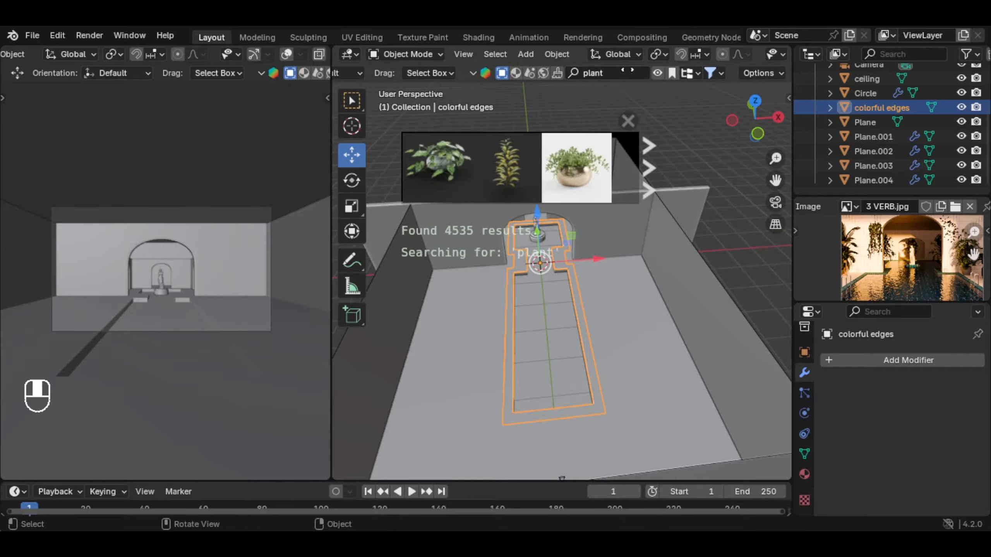
click(724, 71)
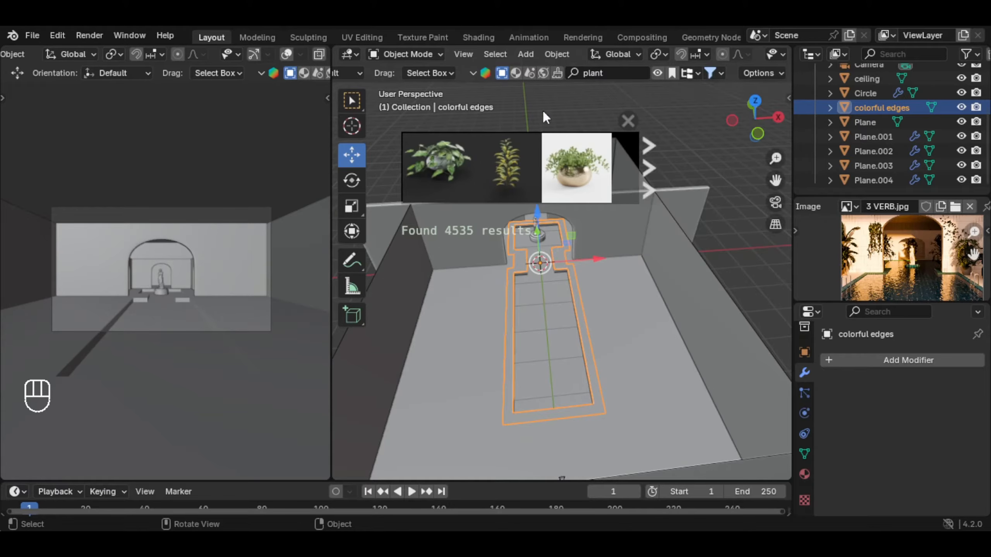
mouse_move(489, 153)
click(647, 166)
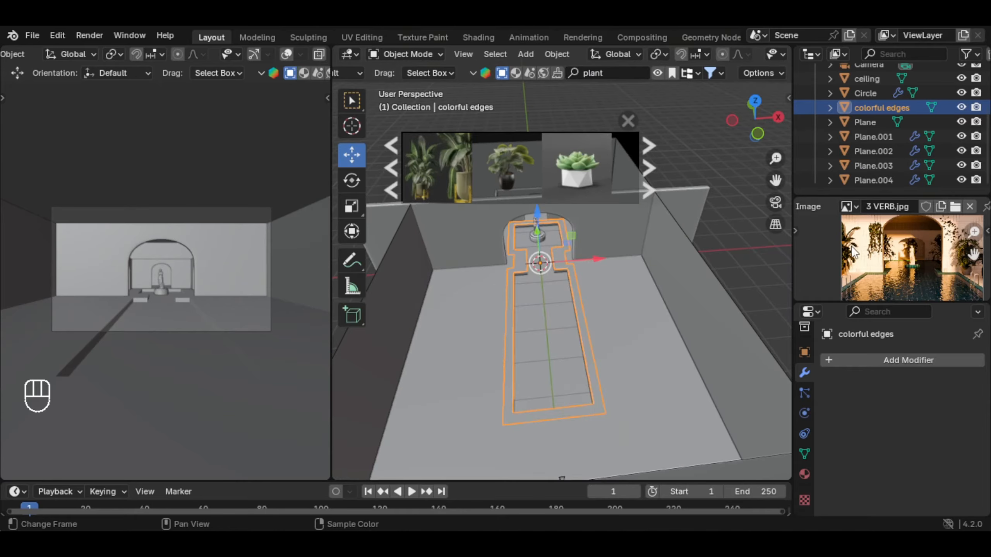
Place the tall leafy plant asset in the corner beside the arched wall
scroll(853, 250, up, 3)
mouse_move(406, 181)
drag(440, 180, 444, 290)
middle_drag(445, 290, 536, 270)
scroll(523, 285, up, 3)
click(540, 266)
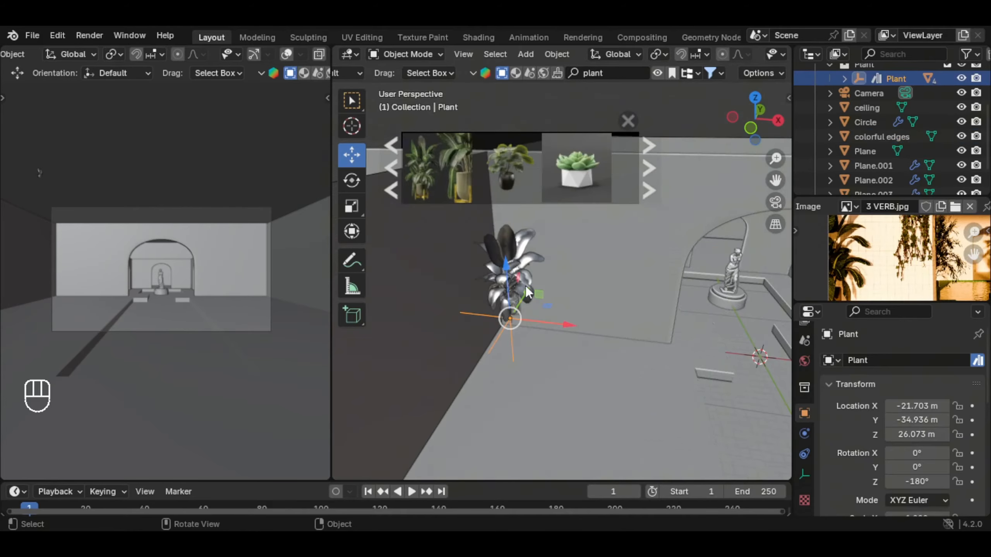
click(513, 303)
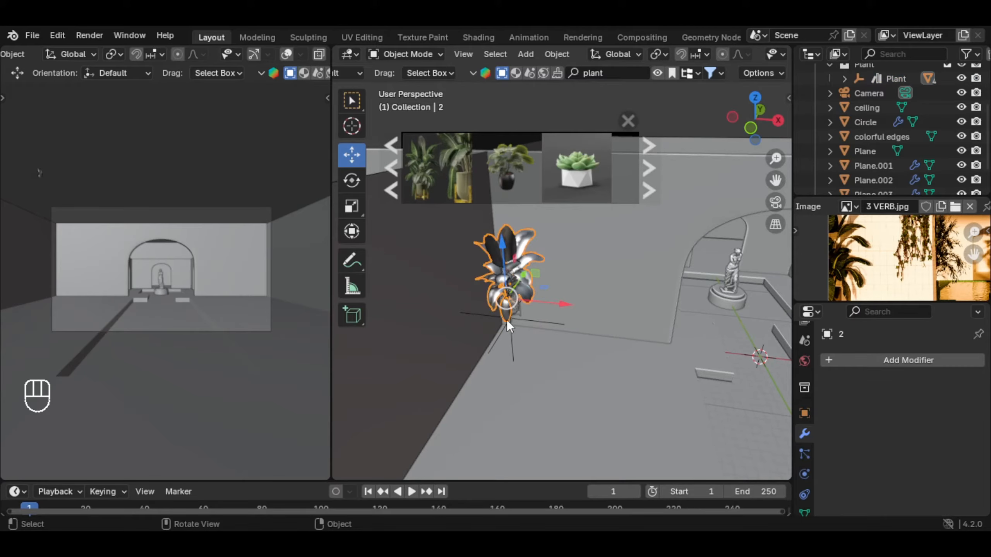
key(g)
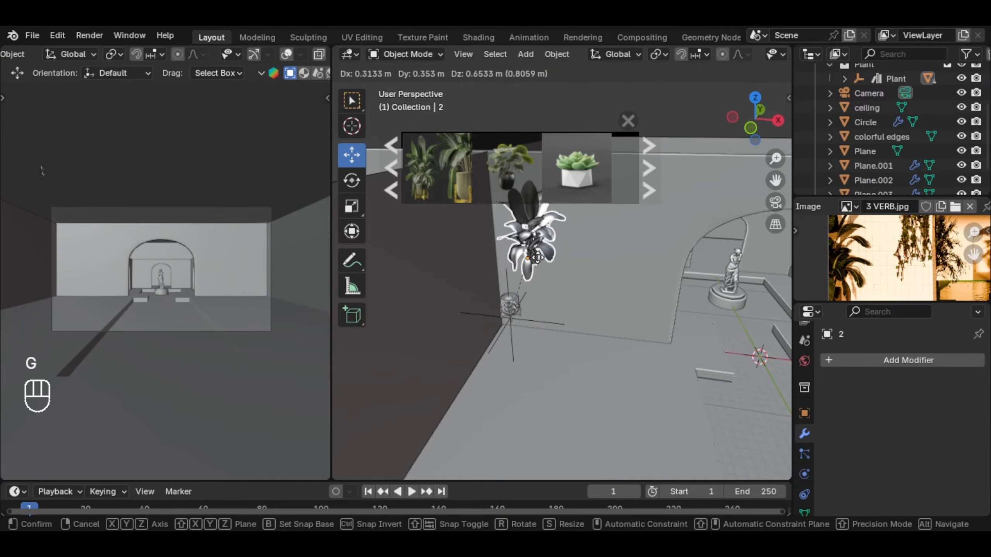
right_click(546, 314)
Select the plant's parent empty and scale the whole plant up several times its size
click(512, 327)
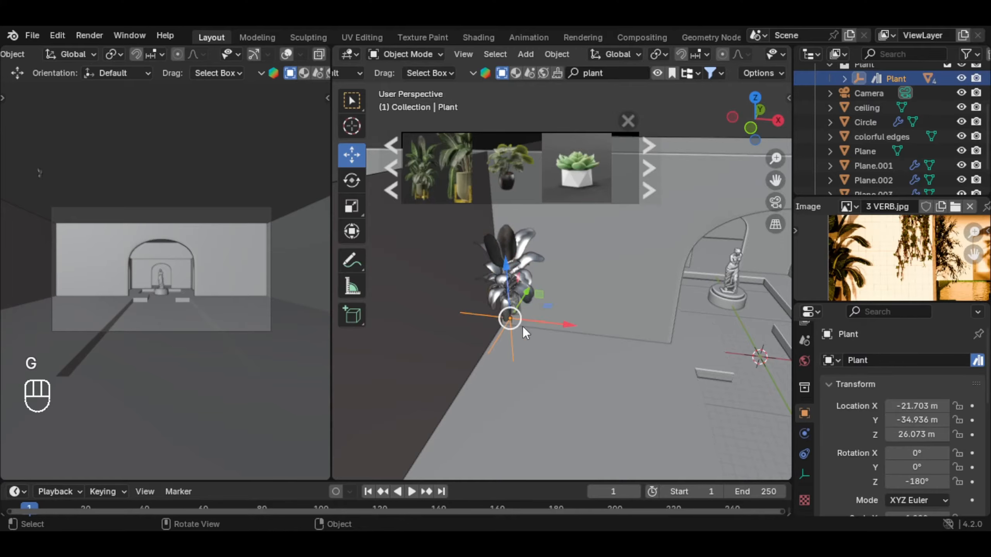
key(g)
key(s)
click(658, 268)
scroll(546, 277, down, 4)
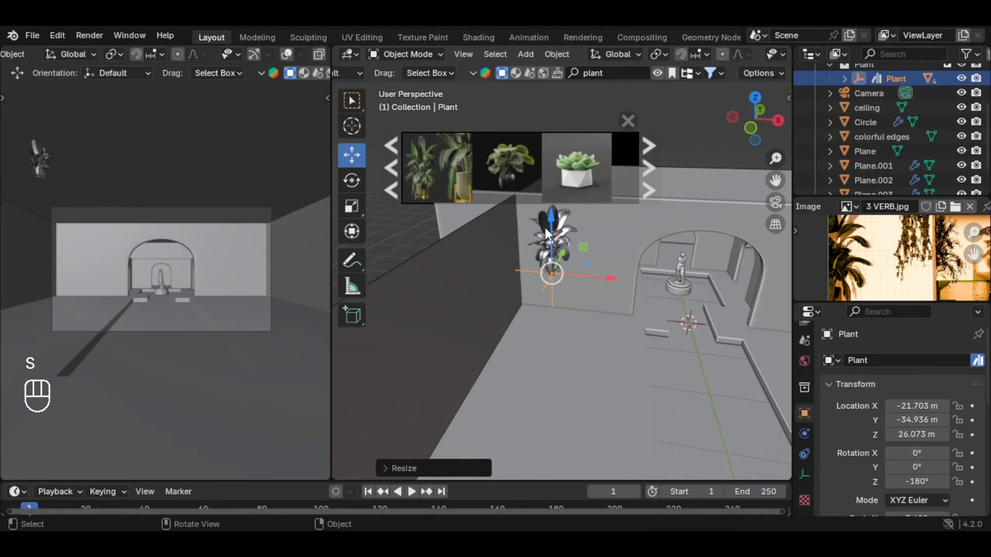
key(s)
click(550, 304)
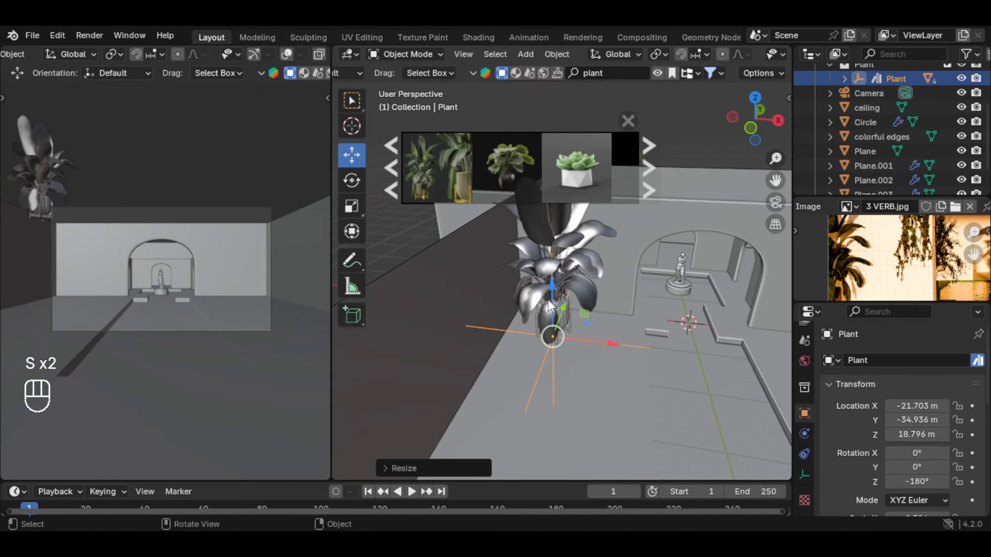
Lower the plant along Z onto the floor and move it against the arched wall beside the archway
drag(550, 303, 552, 410)
middle_drag(551, 410, 376, 312)
drag(509, 382, 727, 357)
middle_drag(558, 352, 639, 343)
drag(607, 328, 555, 351)
middle_drag(555, 351, 565, 349)
Set the render resolution Y to 1236 px, adjust X for a squarer frame, and set the camera's focal length to 46 mm
drag(584, 384, 540, 384)
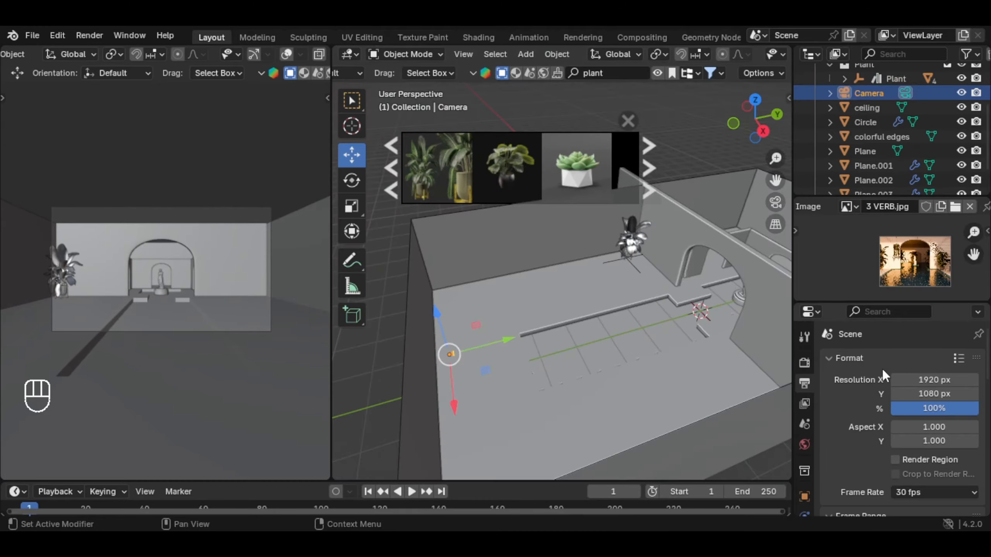
mouse_move(934, 393)
mouse_down()
mouse_move(952, 393)
mouse_move(936, 392)
mouse_up()
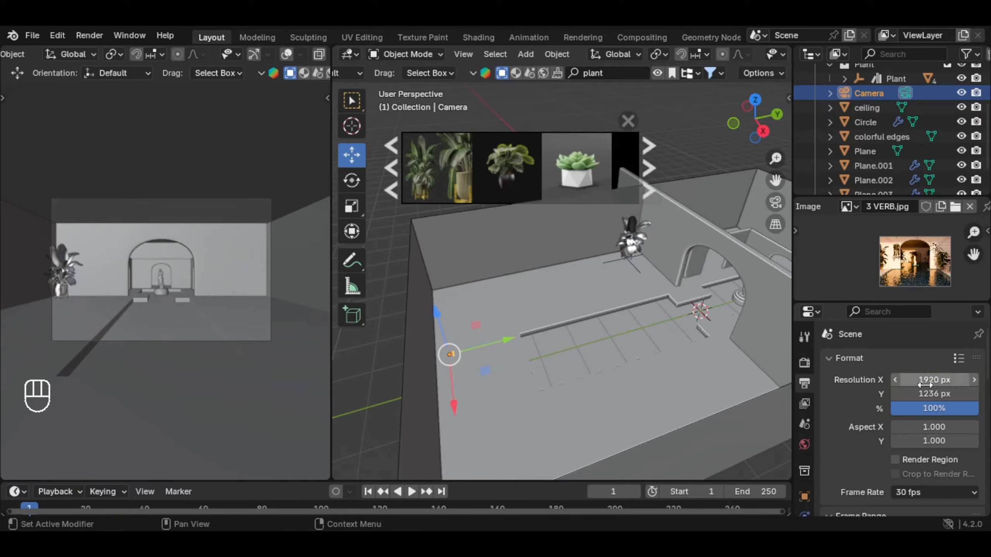
drag(929, 382, 942, 382)
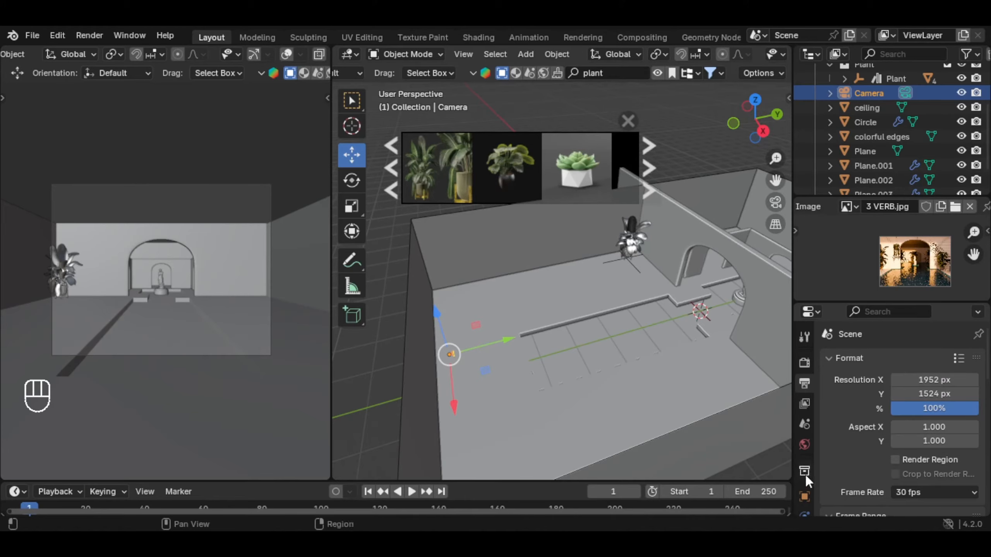
scroll(805, 474, down, 4)
click(804, 473)
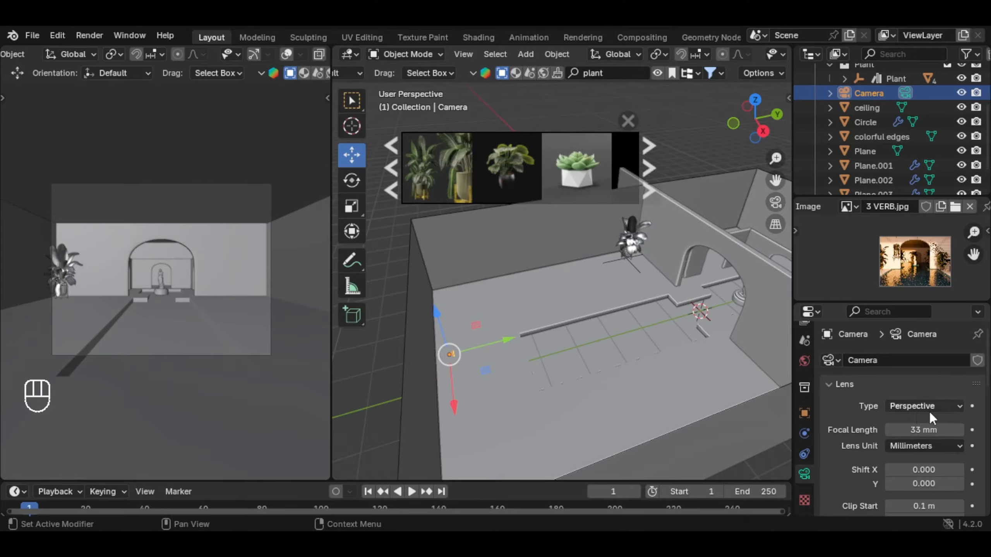
drag(892, 429, 881, 430)
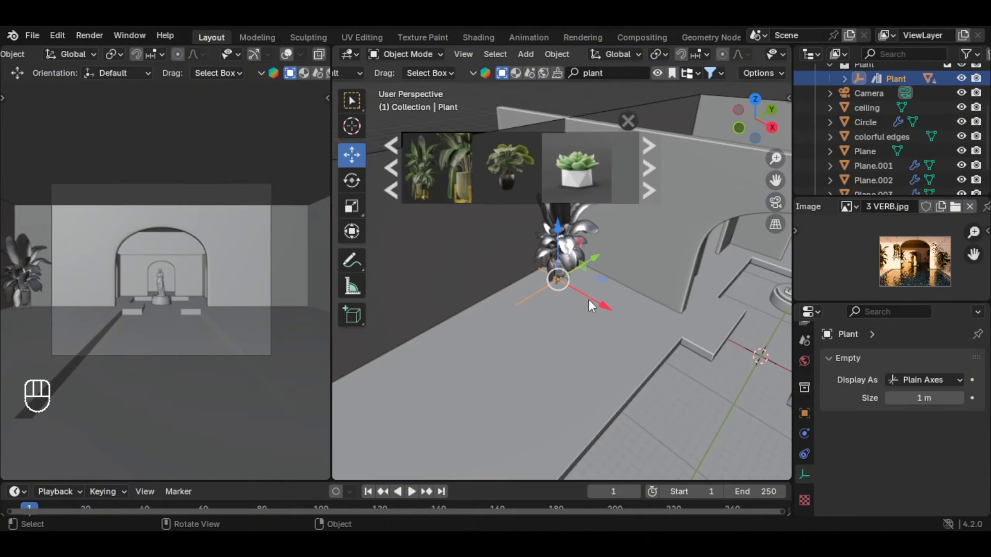
Move the tall plant further into the camera frame, scale it up slightly, and save the file
drag(596, 304, 629, 316)
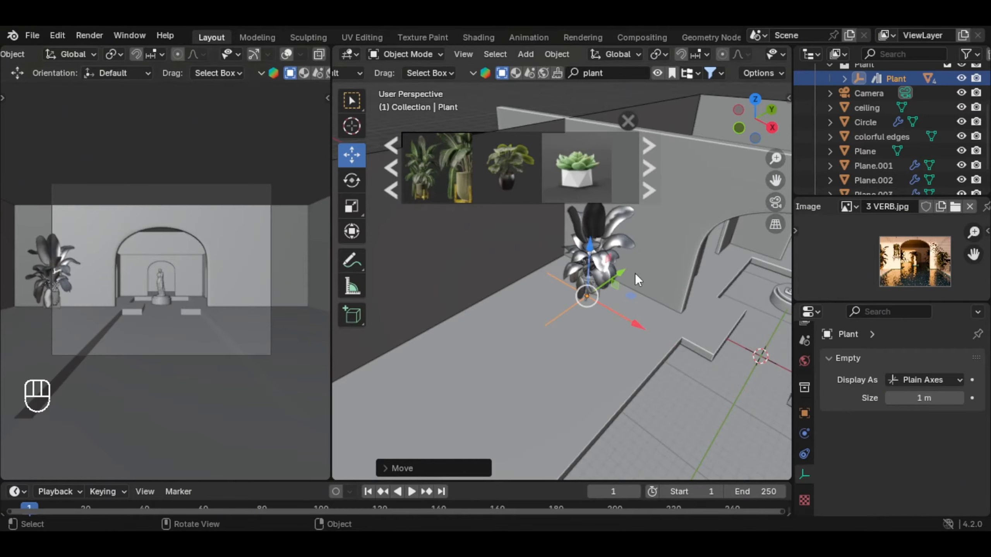
key(s)
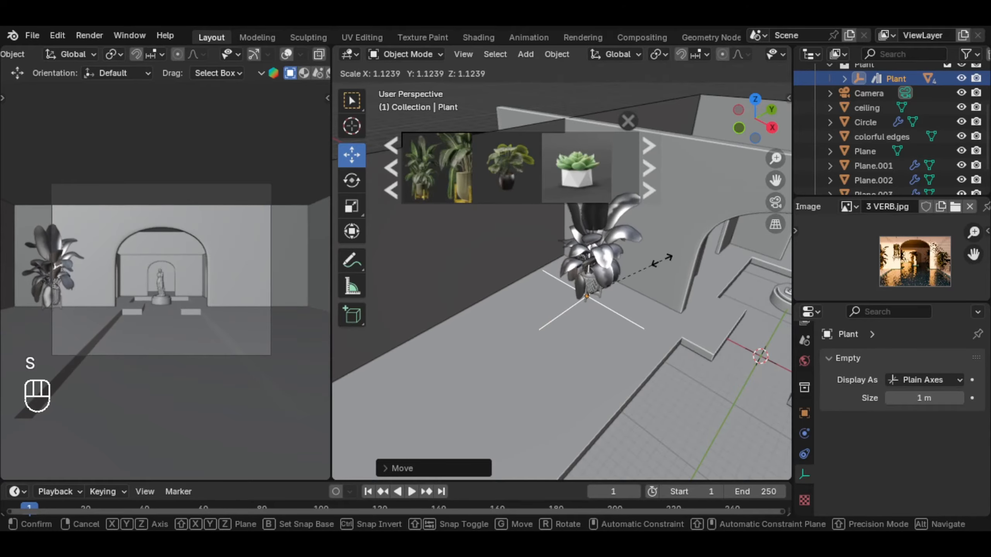
click(662, 260)
key(ctrl+s)
Place the Calathea plant from the "plant" assets on the opposite side of the archway from the first plant
middle_drag(618, 313, 541, 349)
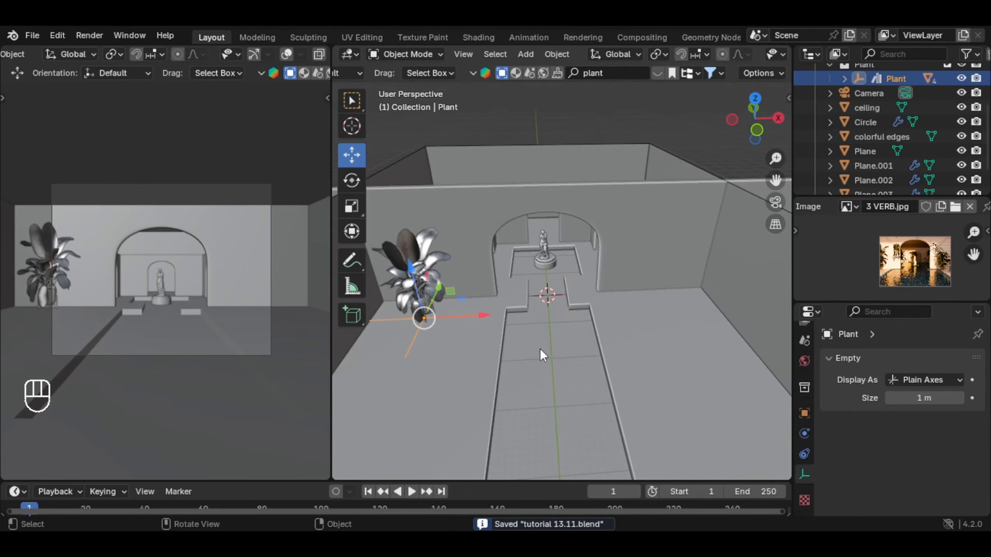
scroll(534, 348, up, 2)
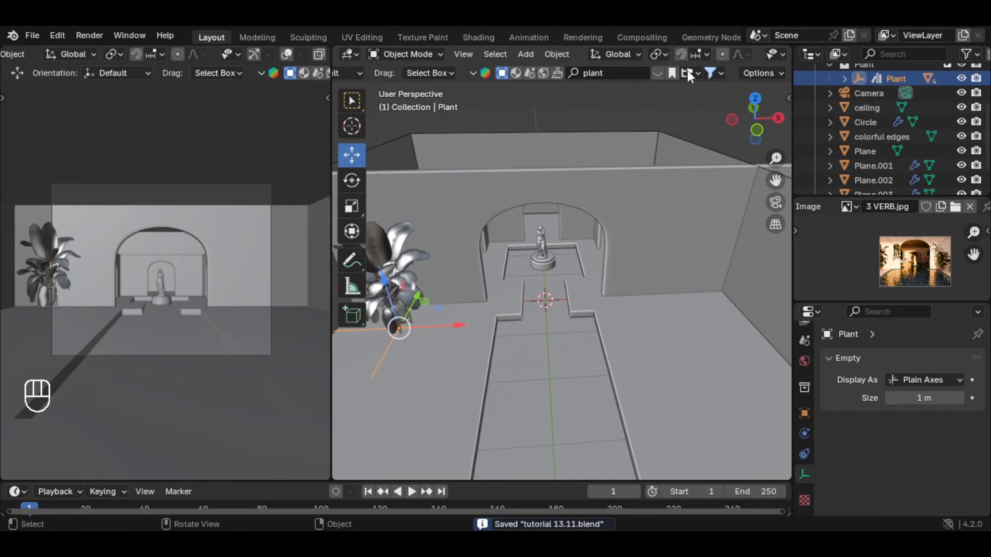
click(657, 75)
mouse_move(512, 176)
mouse_down()
mouse_move(561, 180)
mouse_move(633, 307)
mouse_up()
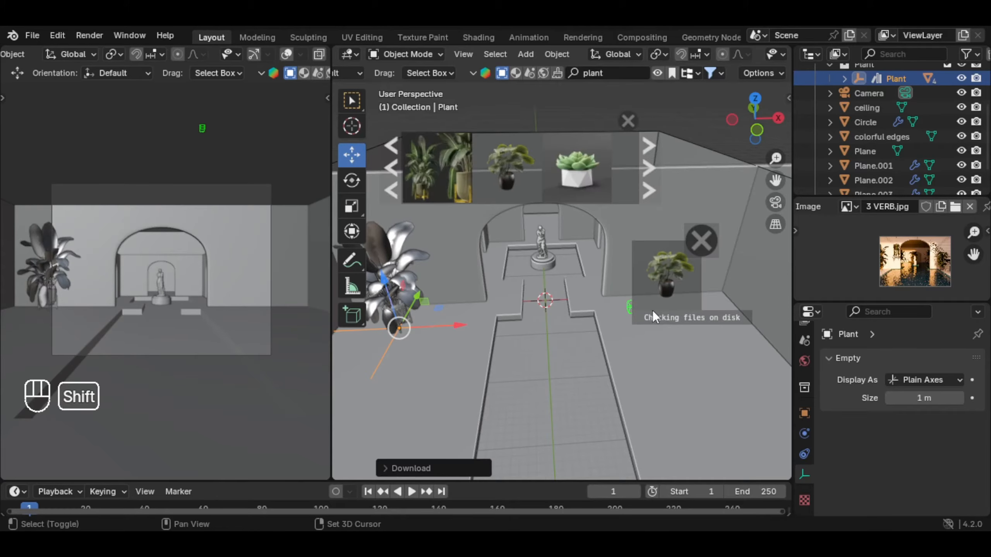
shift+middle_drag(652, 311, 525, 329)
scroll(650, 279, up, 2)
Select the Calathea plant and scale it up to a size that reads clearly in the camera view
click(636, 275)
scroll(636, 276, down, 1)
key(s)
click(614, 219)
middle_drag(614, 224, 710, 234)
key(s)
click(727, 288)
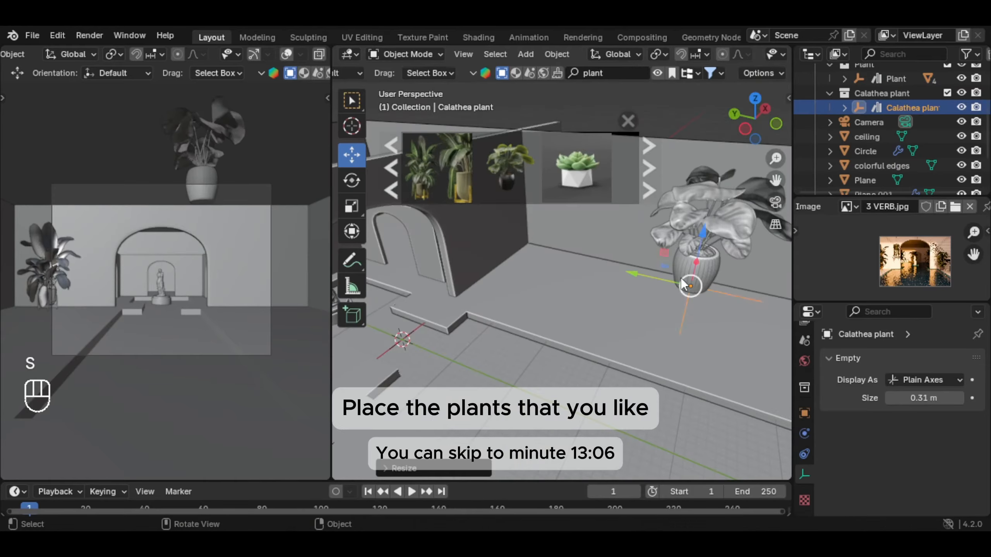
Lower the Calathea plant onto the floor, position it against the wall beside the archway, and refine its scale
drag(691, 244, 689, 309)
middle_drag(663, 309, 562, 320)
drag(562, 320, 578, 330)
key(s)
scroll(936, 262, up, 6)
key(s)
click(600, 333)
Scale up the Monstera plant and position it on the floor beside the Calathea, near the edge of the camera frame
key(s)
click(616, 330)
Browse further through the plant assets and place the Monstera plant near the Calathea
click(650, 168)
drag(507, 168, 601, 334)
scroll(625, 320, up, 4)
click(560, 354)
key(s)
click(624, 250)
middle_drag(608, 273, 640, 288)
mouse_move(546, 338)
mouse_down()
mouse_move(554, 350)
mouse_move(562, 336)
mouse_up()
scroll(586, 273, down, 6)
mouse_move(585, 267)
middle_down()
mouse_move(562, 385)
mouse_move(569, 315)
mouse_move(417, 332)
middle_up()
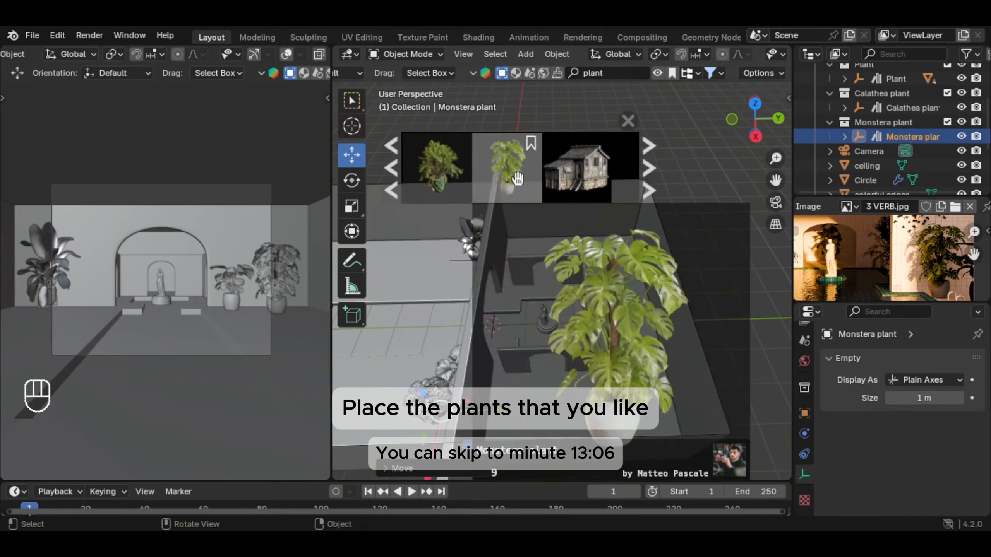
Place the Weeping Willow from the plant assets, scale it, and move it behind the back wall's arch
drag(441, 168, 609, 377)
key(s)
middle_drag(585, 331, 502, 332)
click(522, 275)
drag(524, 256, 578, 287)
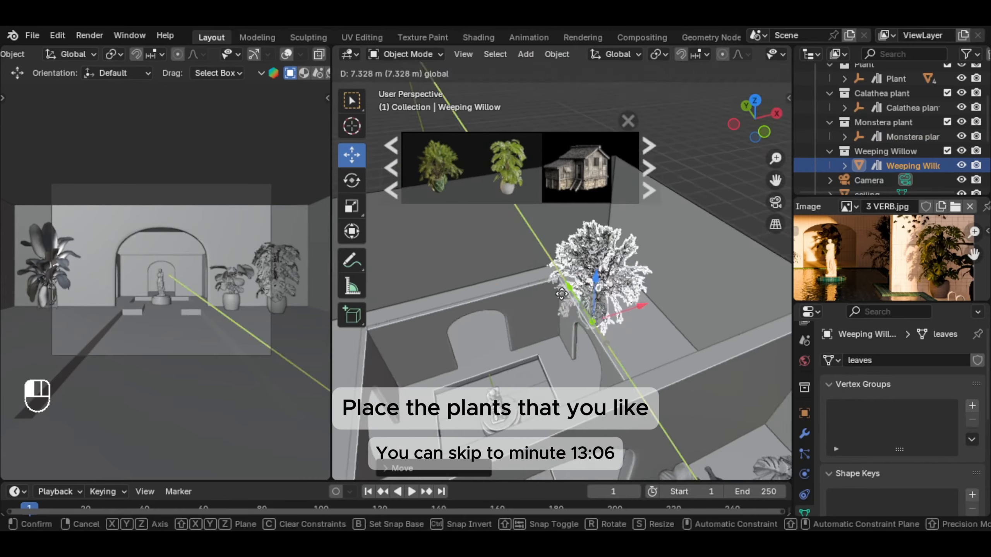
key(s)
middle_drag(507, 304, 406, 311)
Refine the Weeping Willow's scale and position so it fills the rear arch behind the statue in the camera view
scroll(166, 318, up, 6)
shift+middle_drag(166, 321, 162, 309)
key(s)
click(632, 288)
shift+middle_drag(625, 332, 640, 351)
Place the Modular plant from the plant assets in the scene and scale it
scroll(463, 192, down, 3)
mouse_move(463, 192)
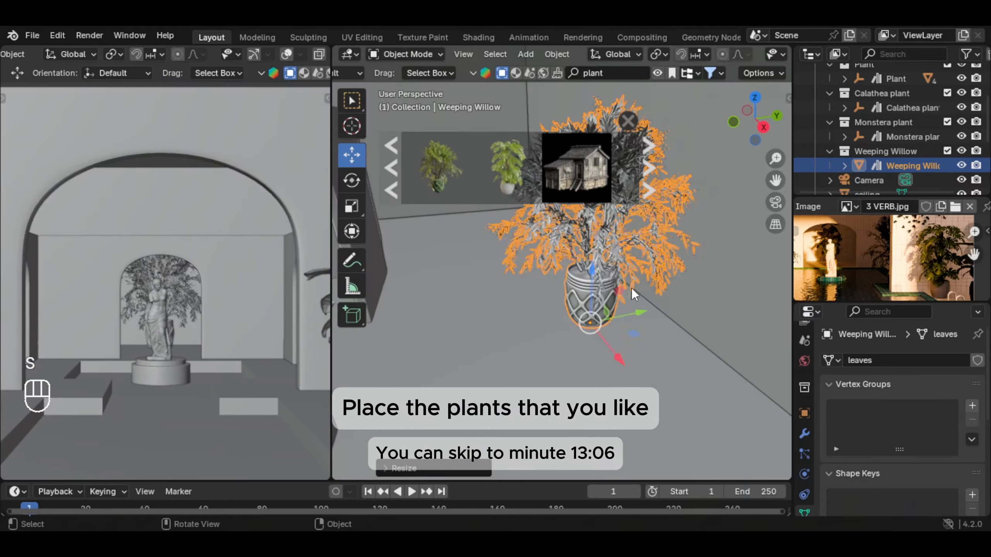
scroll(463, 192, down, 3)
drag(507, 168, 546, 270)
key(s)
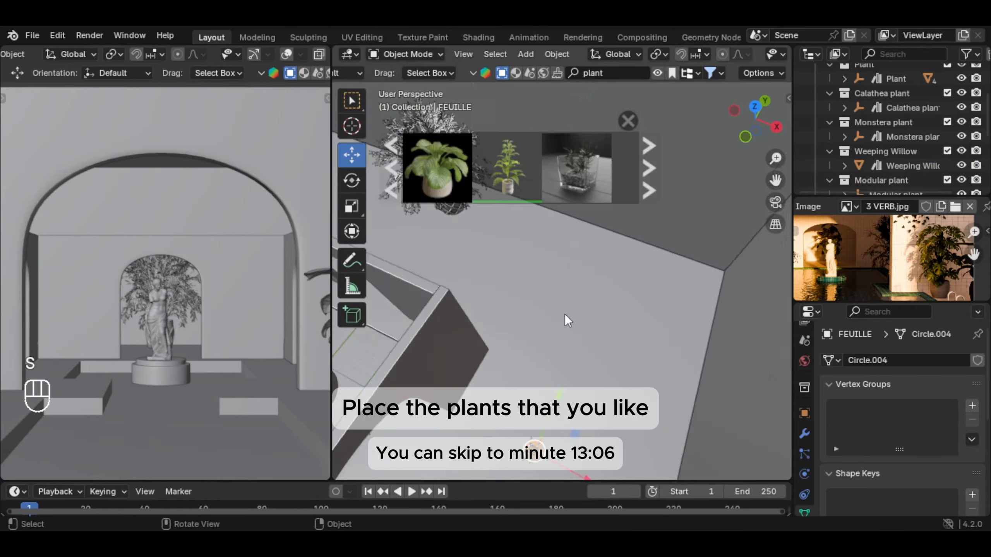
shift+middle_drag(564, 314, 554, 258)
click(566, 254)
key(s)
click(594, 256)
Position the Modular plant beside the side archway in the back room and refine its size
scroll(566, 304, down, 5)
middle_drag(538, 323, 582, 281)
shift+middle_drag(581, 281, 671, 352)
key(s)
click(640, 327)
drag(669, 241, 633, 258)
middle_drag(634, 258, 578, 289)
drag(562, 262, 609, 292)
key(s)
click(608, 304)
drag(558, 312, 536, 294)
shift+middle_drag(507, 305, 625, 281)
Place Random Plant 01 in the back room, scale it, and position it near the side archway
drag(507, 168, 539, 236)
middle_drag(543, 266, 574, 329)
scroll(575, 329, up, 3)
key(s)
click(624, 297)
mouse_move(625, 297)
middle_down()
mouse_move(646, 289)
mouse_move(664, 337)
mouse_move(609, 309)
middle_up()
shift+middle_drag(609, 309, 582, 312)
key(s)
click(561, 332)
drag(519, 363, 480, 382)
scroll(577, 168, down, 1)
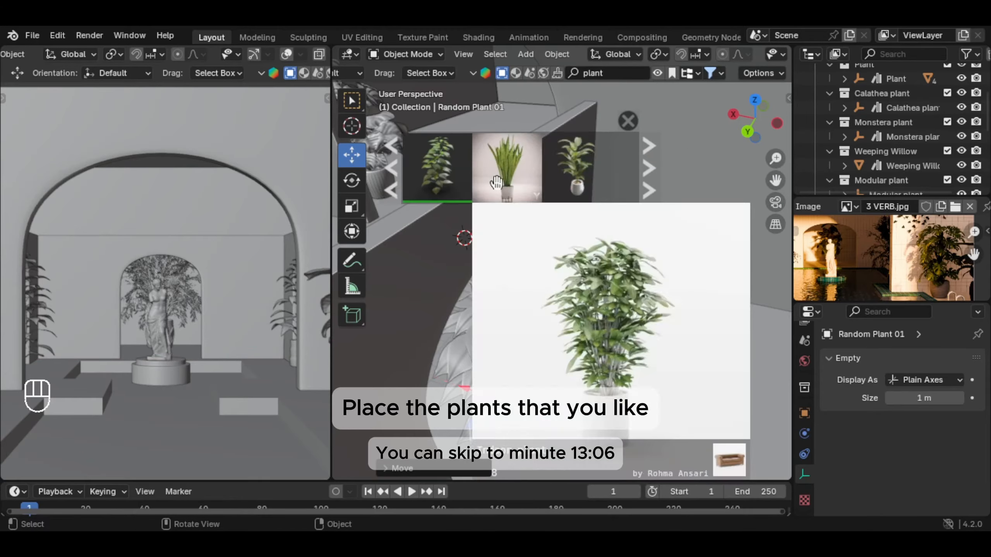
Place the Modular ficus plant on the back room floor beside the pool and scale it
middle_drag(546, 273, 585, 297)
drag(577, 168, 505, 304)
shift+middle_drag(556, 283, 593, 294)
click(593, 294)
scroll(605, 312, up, 4)
click(609, 323)
scroll(609, 313, down, 4)
key(s)
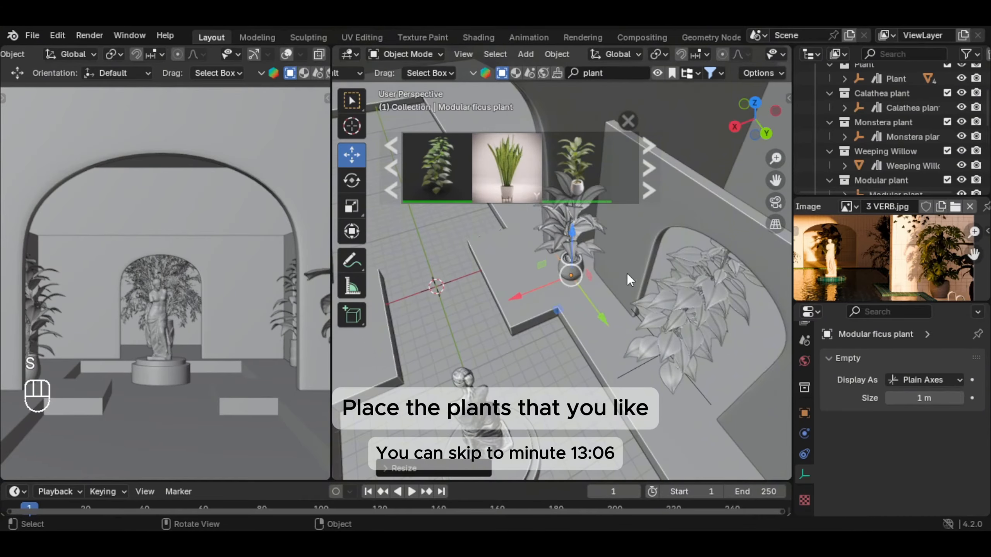
click(632, 273)
Place the Indoor plant from the plant assets in the front room and scale it up
scroll(576, 168, down, 1)
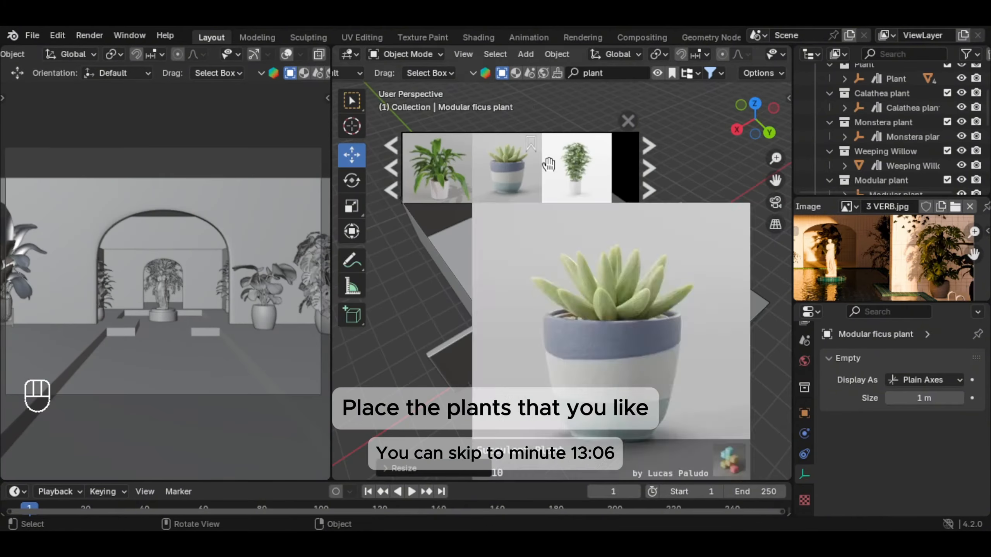
drag(577, 168, 578, 299)
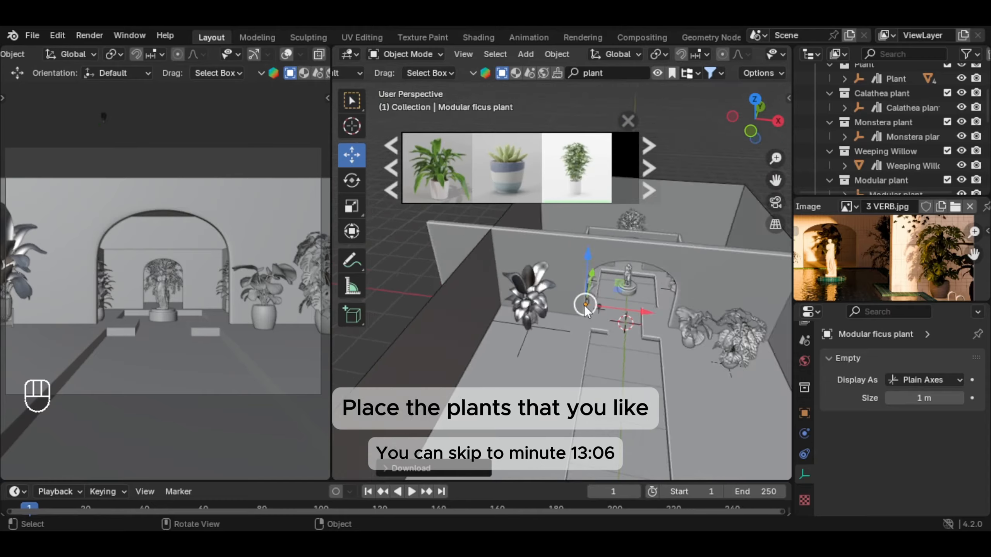
key(s)
click(640, 343)
middle_drag(640, 344, 578, 331)
drag(616, 332, 644, 361)
scroll(585, 332, up, 4)
Refine the Indoor plant's scale and move it against the wall, next to the large leafy plant
drag(534, 313, 534, 339)
key(s)
drag(580, 376, 544, 377)
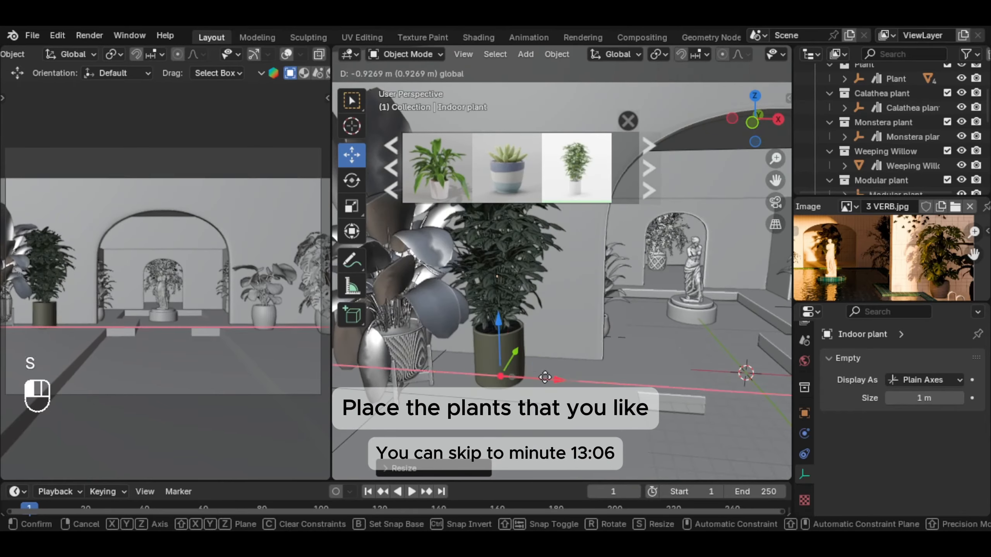
middle_drag(545, 377, 477, 331)
click(453, 323)
Browse further through the plant assets and place the Hanging Plant on the wall beside the main archway
scroll(234, 297, down, 3)
mouse_move(507, 317)
mouse_down()
mouse_move(541, 312)
mouse_move(515, 315)
mouse_up()
scroll(882, 257, down, 4)
click(644, 170)
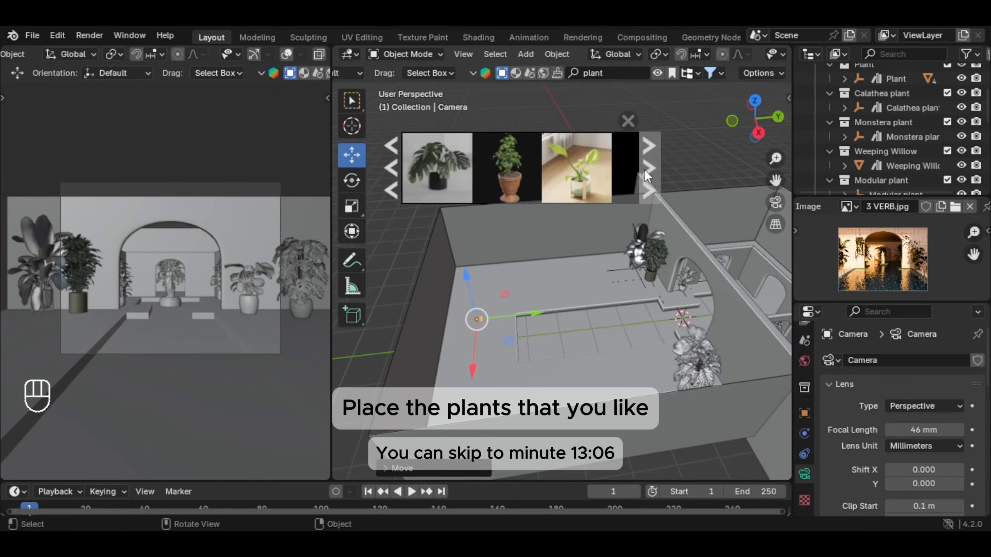
middle_drag(513, 276, 561, 278)
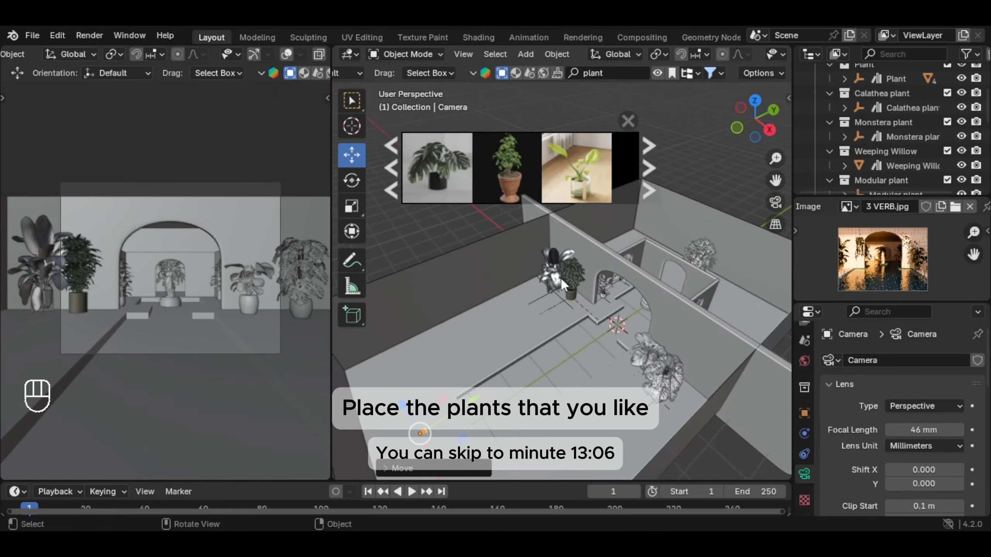
scroll(562, 283, up, 5)
click(648, 169)
drag(577, 168, 564, 239)
key(s)
middle_drag(542, 241, 577, 270)
Scale the Hanging Plant, position it high beside the main archway, and close the asset bar
key(s)
drag(525, 226, 523, 252)
key(s)
click(606, 278)
click(628, 122)
Add a plane mesh at the centre of the pool
scroll(513, 284, down, 6)
middle_drag(513, 283, 567, 295)
scroll(548, 299, up, 3)
scroll(550, 299, up, 4)
scroll(558, 330, up, 3)
scroll(567, 295, up, 1)
key(shift+a)
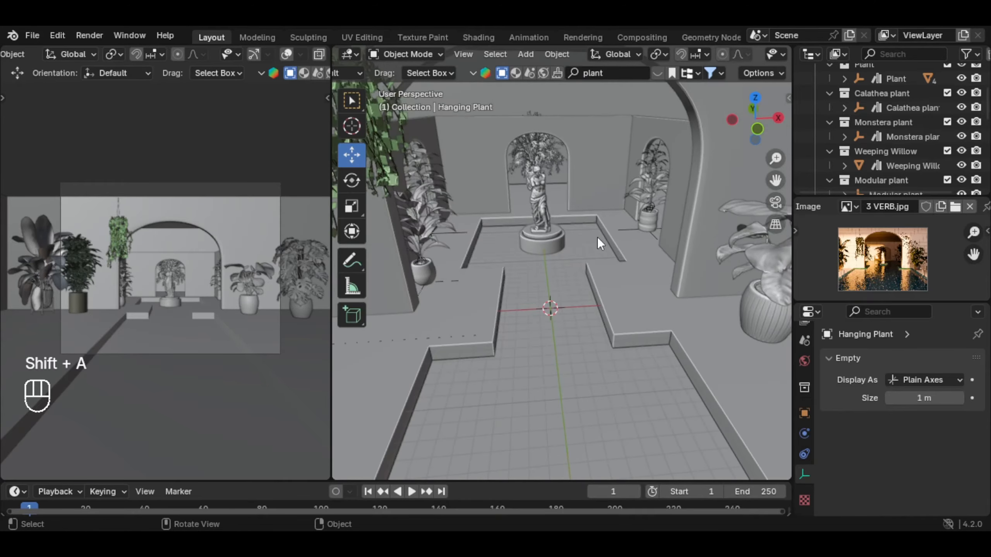
key(shift+a)
mouse_move(584, 230)
click(648, 231)
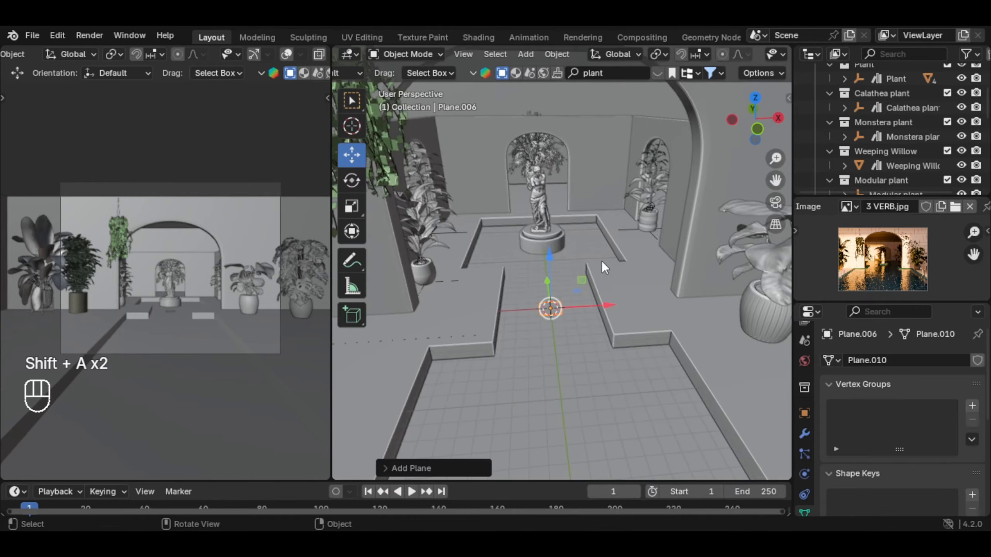
Scale up the new plane and stretch it along the full length of the pool
middle_drag(564, 315, 600, 341)
key(s)
click(591, 321)
key(s)
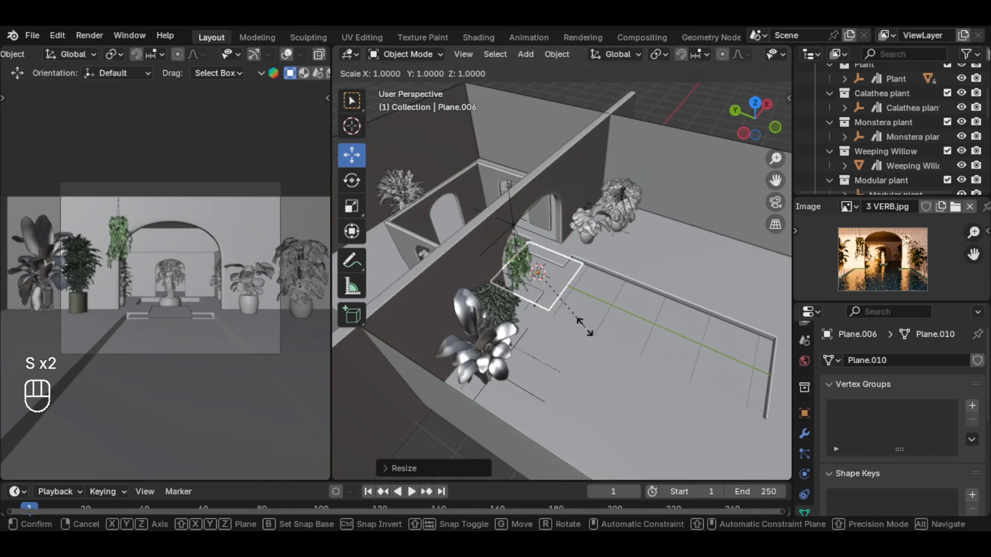
key(x)
click(538, 366)
middle_drag(537, 366, 451, 285)
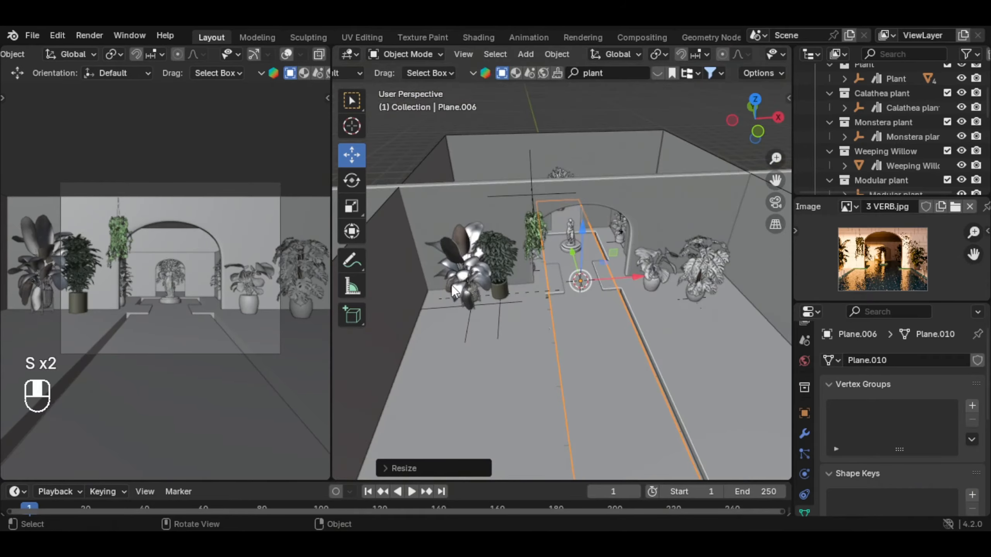
Scale the plane along X to cover the pool's width, adjust its position, and apply its object transform
key(s)
key(x)
mouse_move(554, 312)
middle_down()
mouse_move(606, 335)
mouse_move(575, 311)
mouse_move(501, 320)
mouse_move(542, 347)
mouse_move(541, 332)
mouse_move(626, 321)
middle_up()
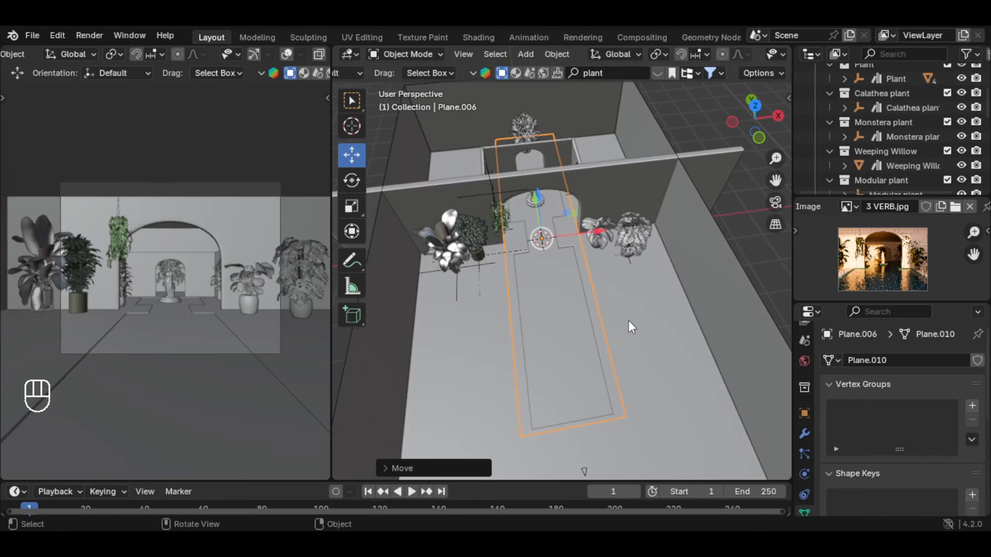
key(ctrl+a)
click(562, 339)
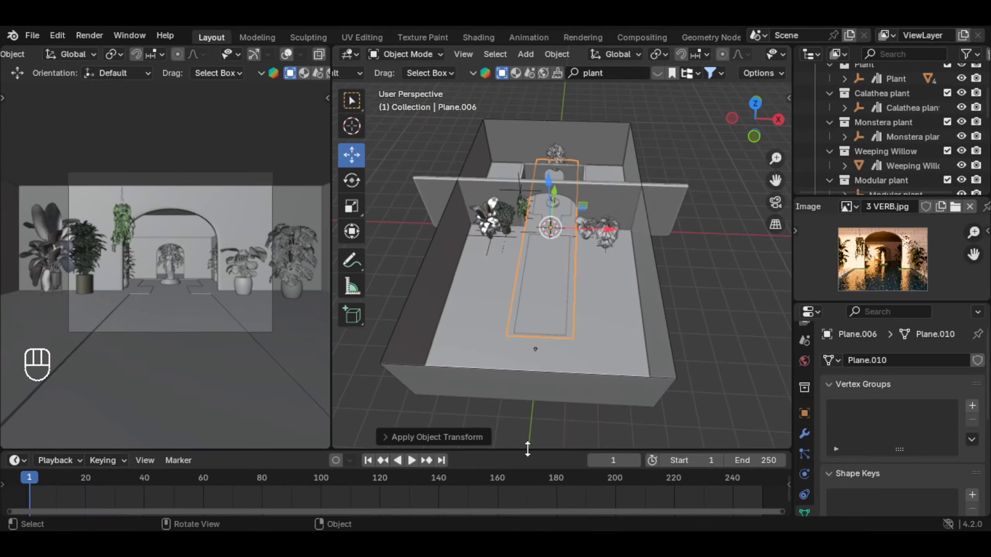
Enlarge the timeline area, change it to the Shader Editor, and hide its sidebar
drag(518, 450, 523, 388)
click(15, 393)
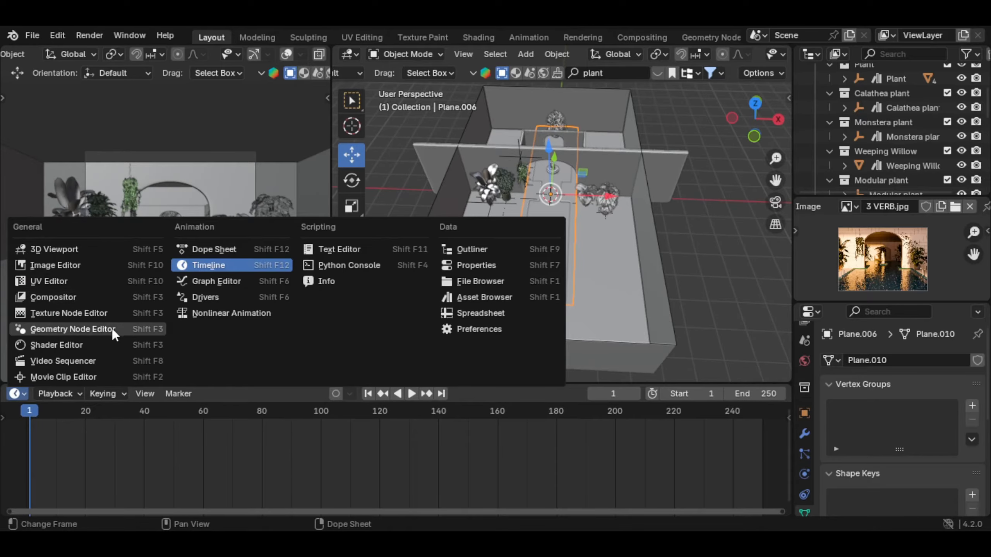
click(85, 345)
key(n)
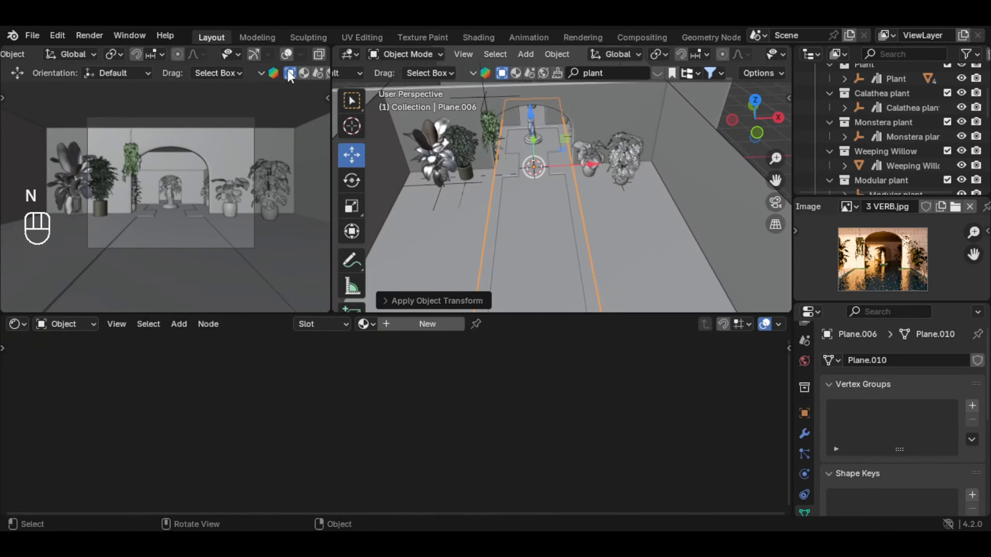
Switch both 3D views to Material Preview shading and save the file
middle_drag(246, 51, 181, 46)
click(289, 54)
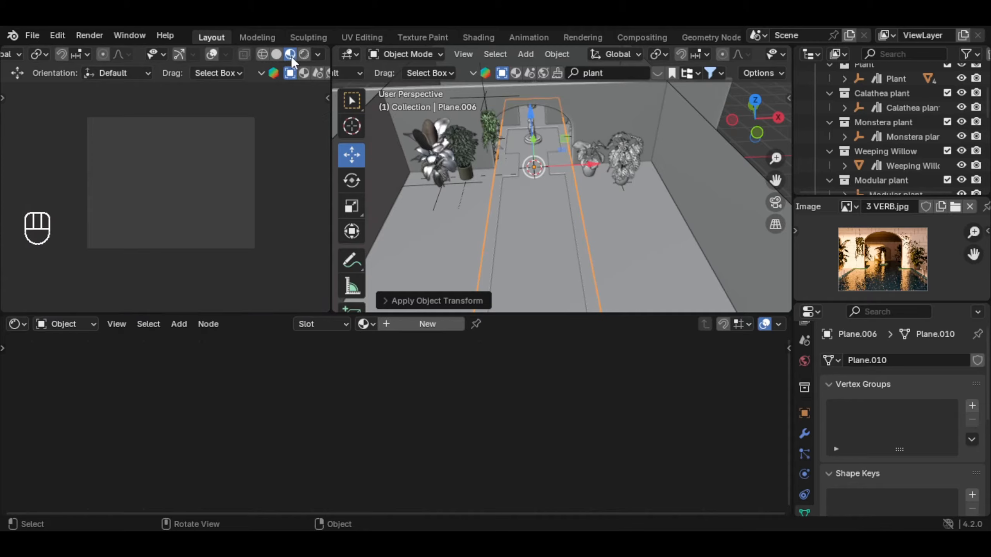
scroll(546, 54, down, 3)
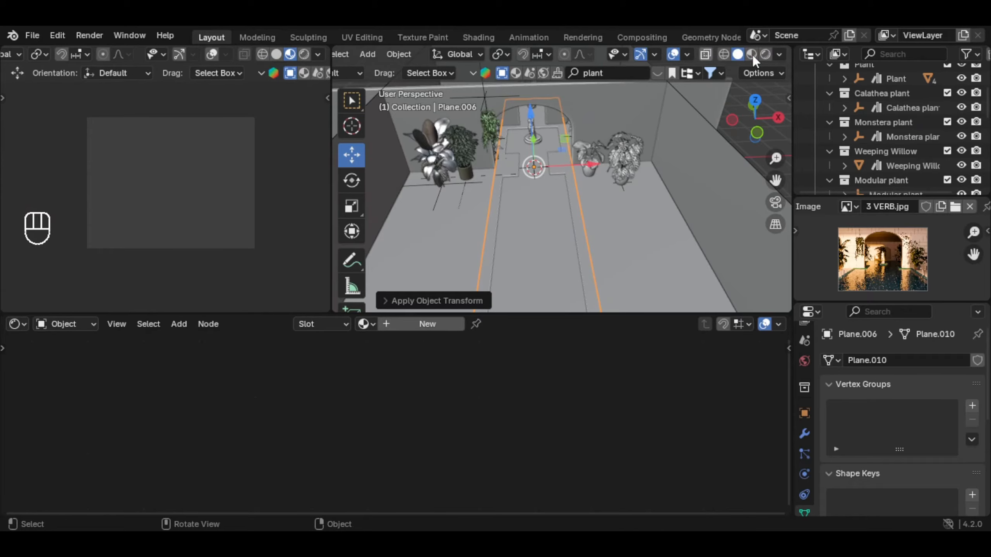
key(ctrl+s)
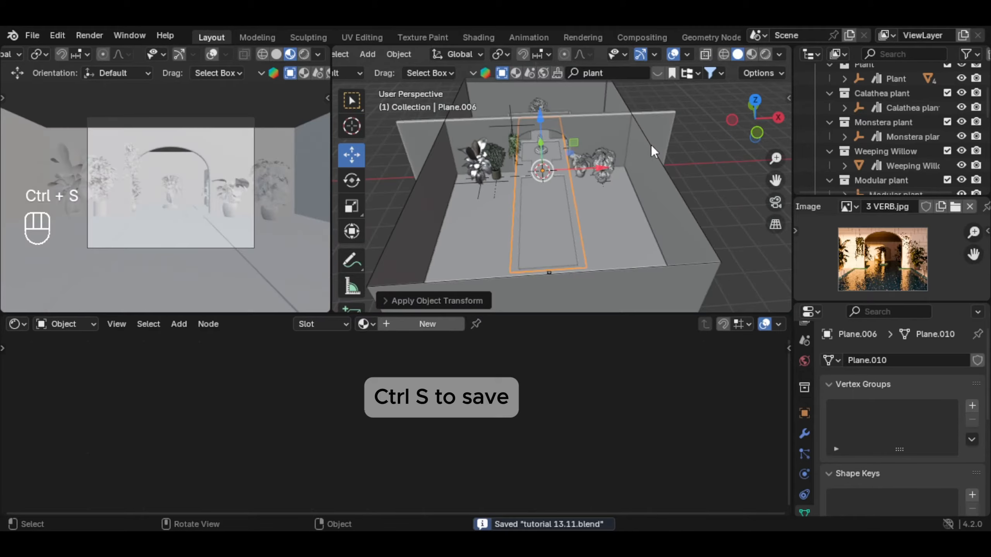
click(750, 56)
scroll(618, 156, up, 4)
Select the room's outer wall plane for material editing
shift+middle_drag(621, 154, 625, 189)
middle_drag(624, 190, 615, 225)
scroll(666, 194, up, 3)
scroll(599, 206, up, 3)
scroll(670, 172, down, 4)
scroll(598, 200, down, 4)
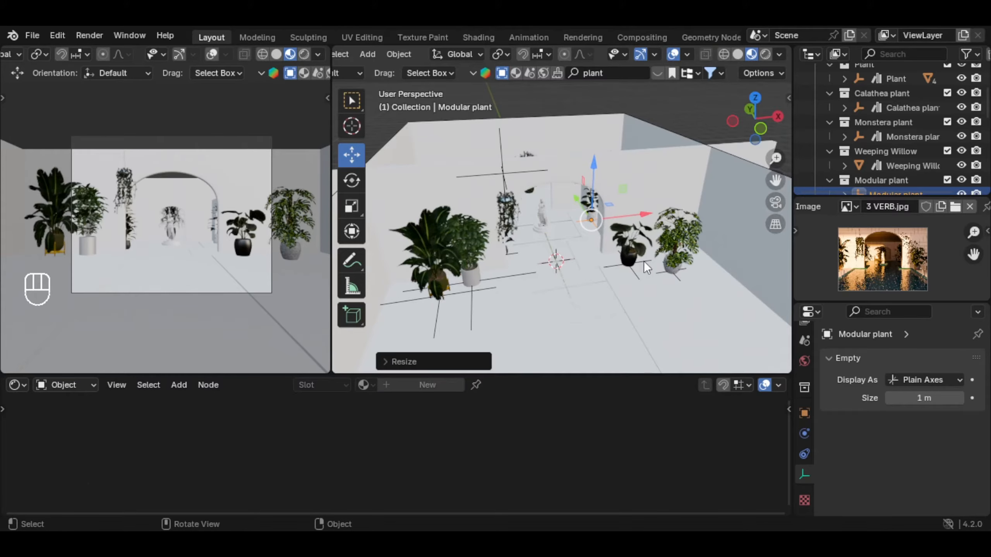
mouse_move(612, 218)
shift+middle_down()
mouse_move(564, 198)
mouse_move(613, 206)
shift+middle_up()
click(615, 206)
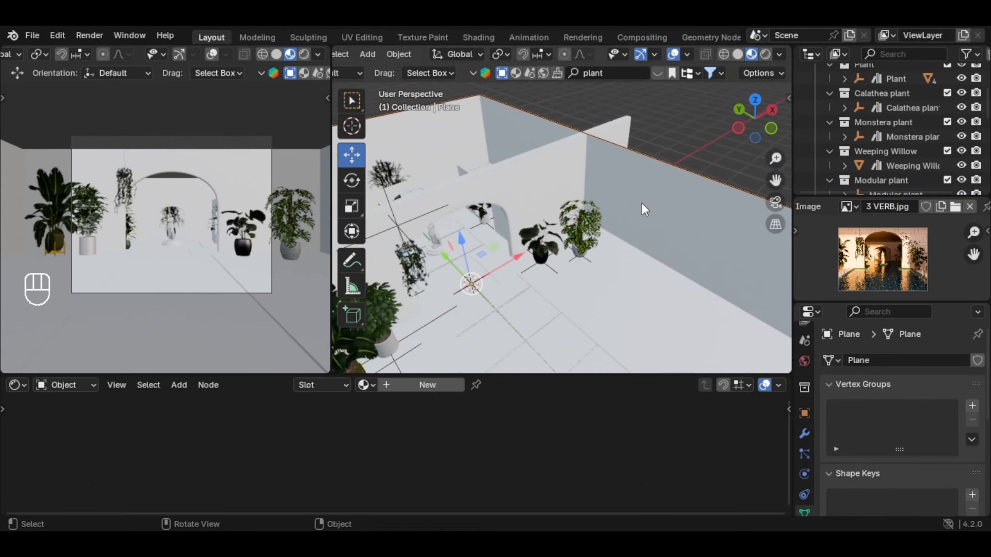
key(g)
right_click(624, 244)
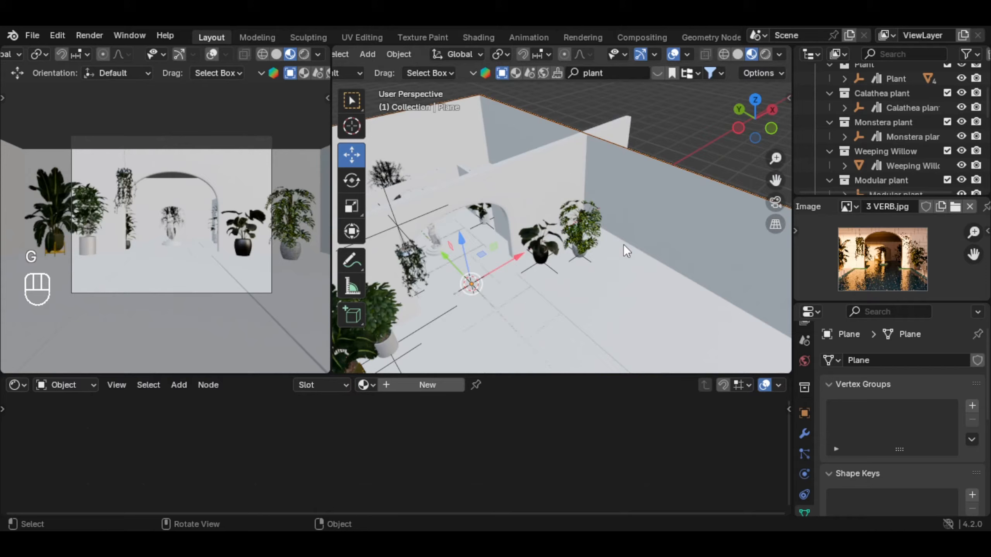
Create a new material on the room walls and start the Principled texture setup for its Principled BSDF node
click(436, 385)
drag(505, 375, 507, 317)
scroll(496, 394, up, 3)
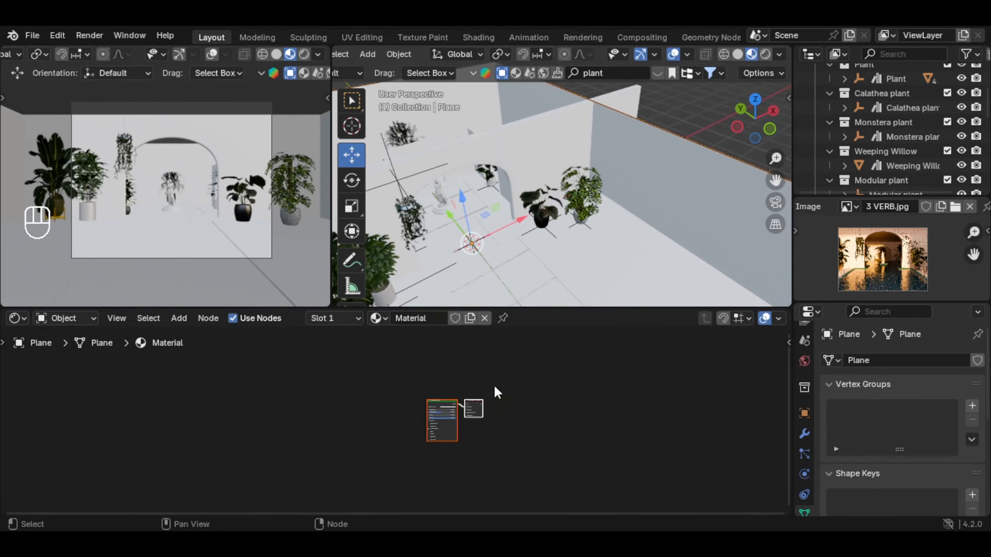
scroll(488, 415, up, 3)
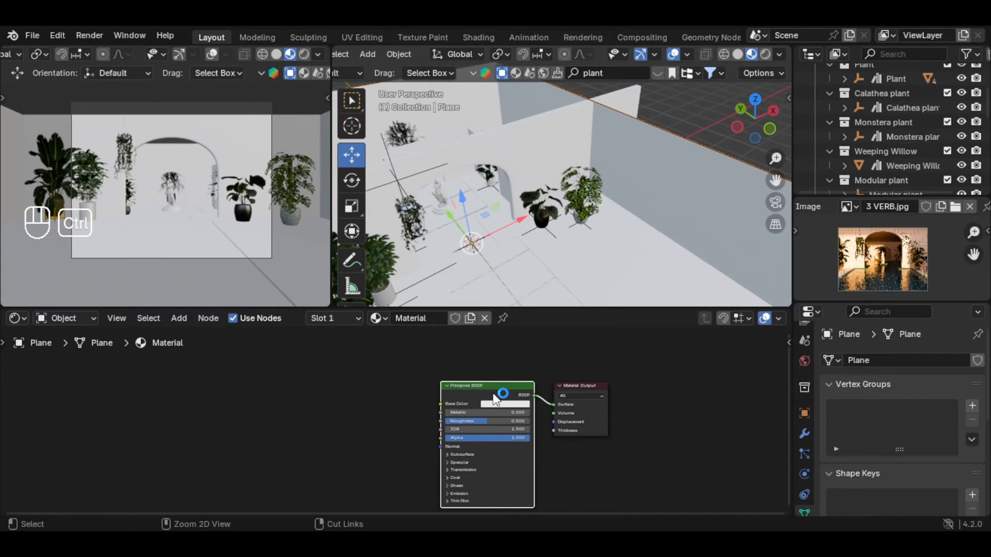
key(ctrl+shift+t)
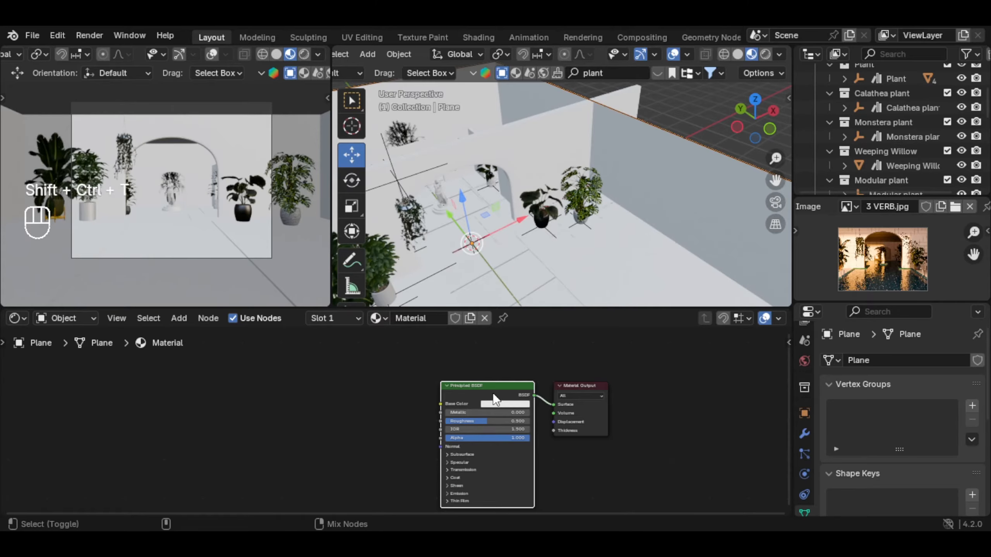
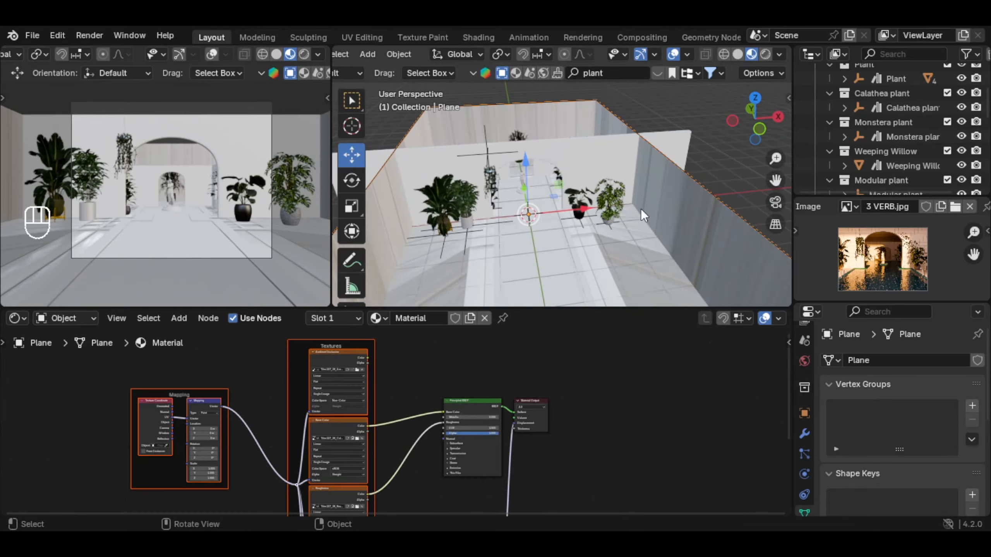
Select the entire room mesh in edit mode, unwrap it, and remap its UVs with Cube Projection
scroll(620, 199, down, 3)
key(Tab)
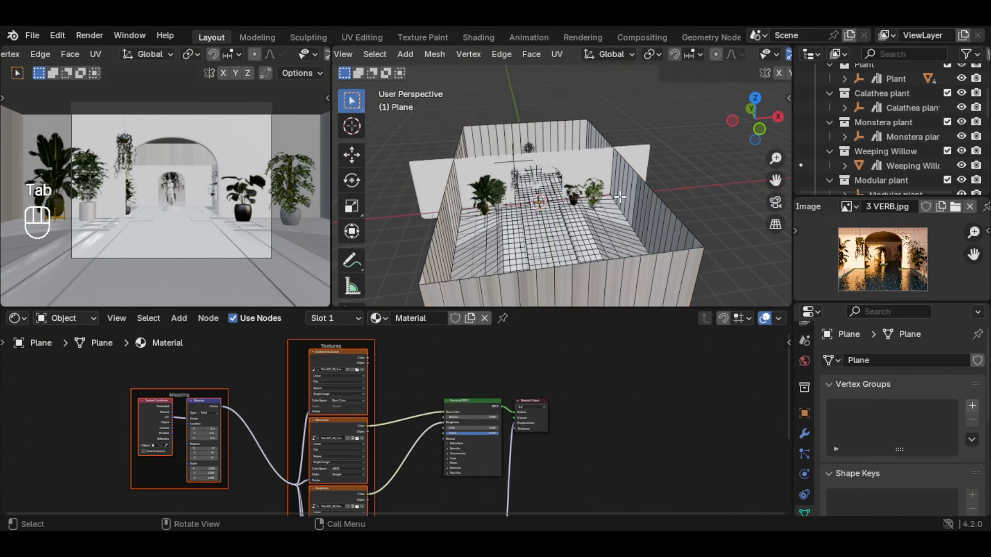
key(a)
click(593, 192)
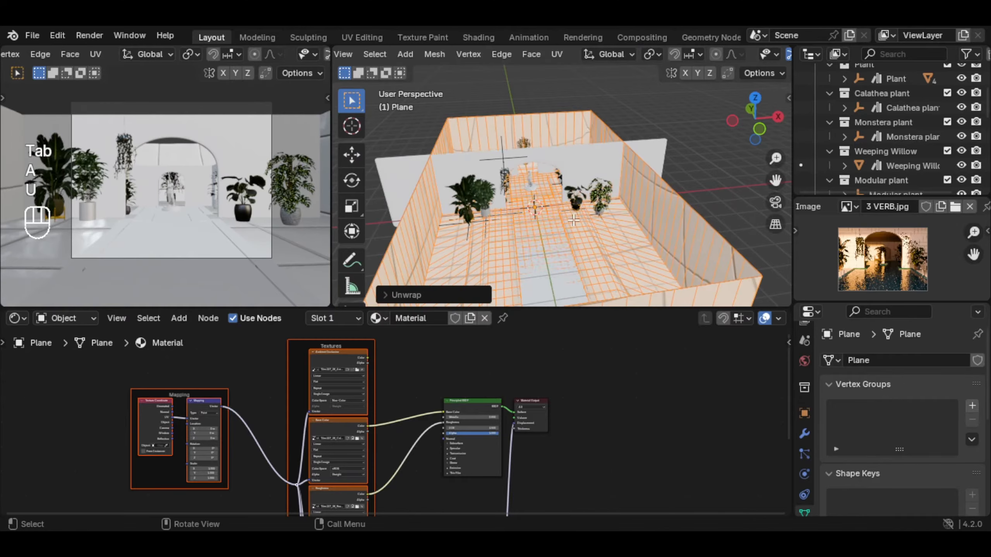
key(u)
click(534, 298)
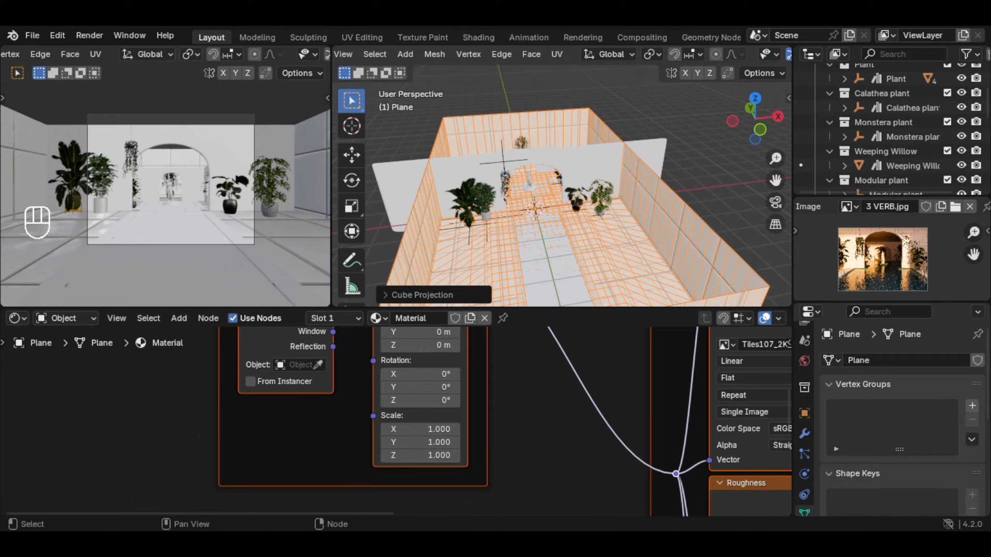
key(u)
Set the Mapping node's scale to 30 on X, Y and Z
scroll(410, 478, up, 1)
middle_drag(416, 477, 495, 489)
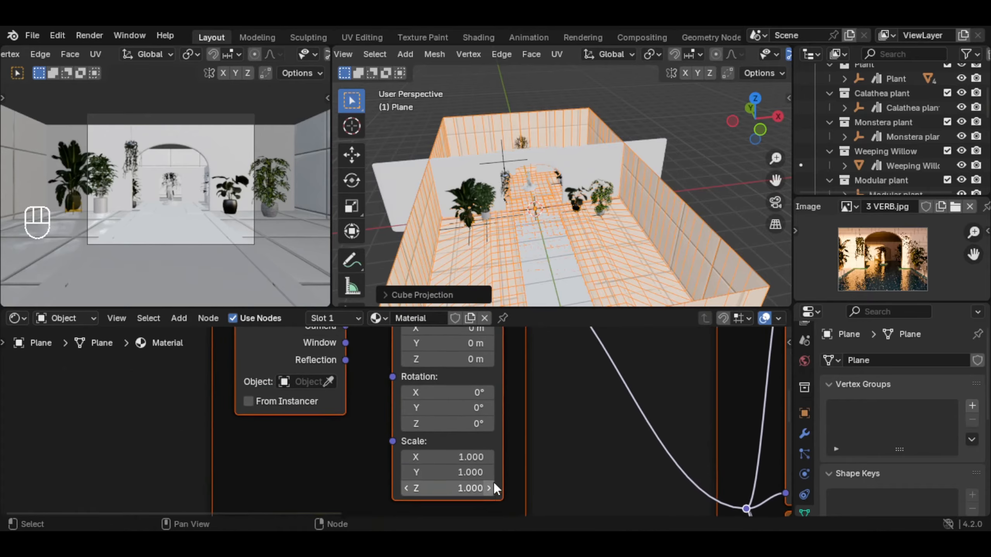
scroll(526, 467, down, 3)
middle_drag(529, 461, 479, 459)
scroll(477, 457, up, 4)
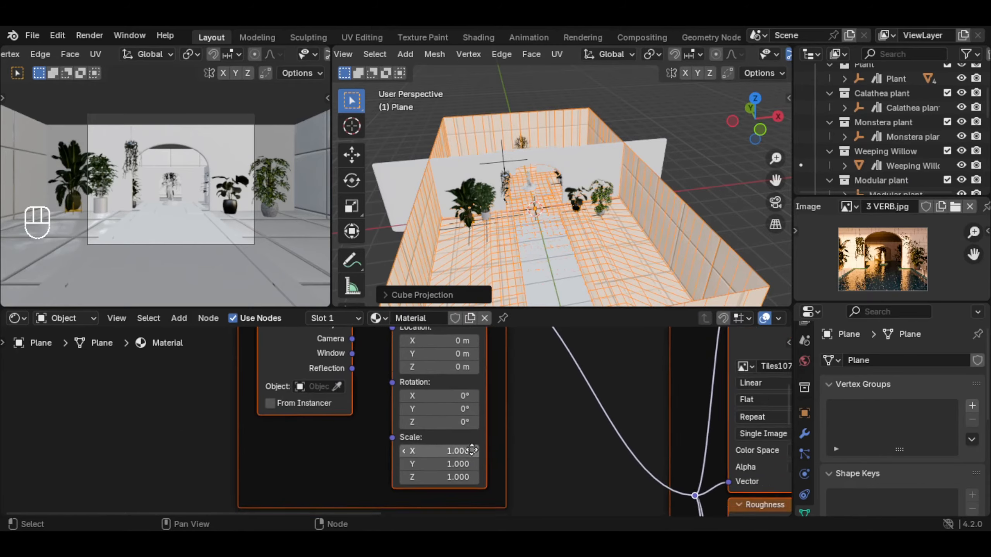
click(443, 429)
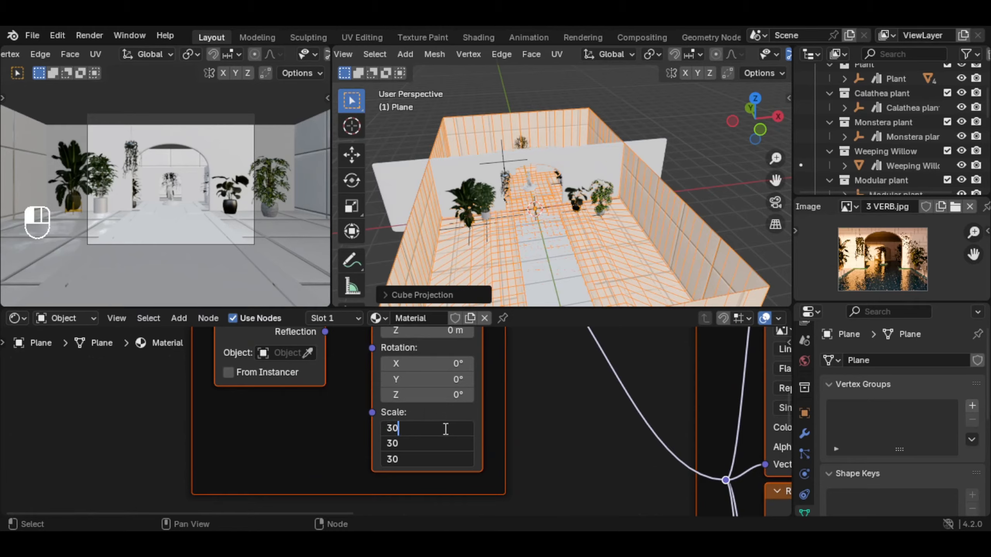
text(30)
key(Return)
Set the tile texture's Mapping scale to 15 on all three axes
scroll(234, 235, up, 6)
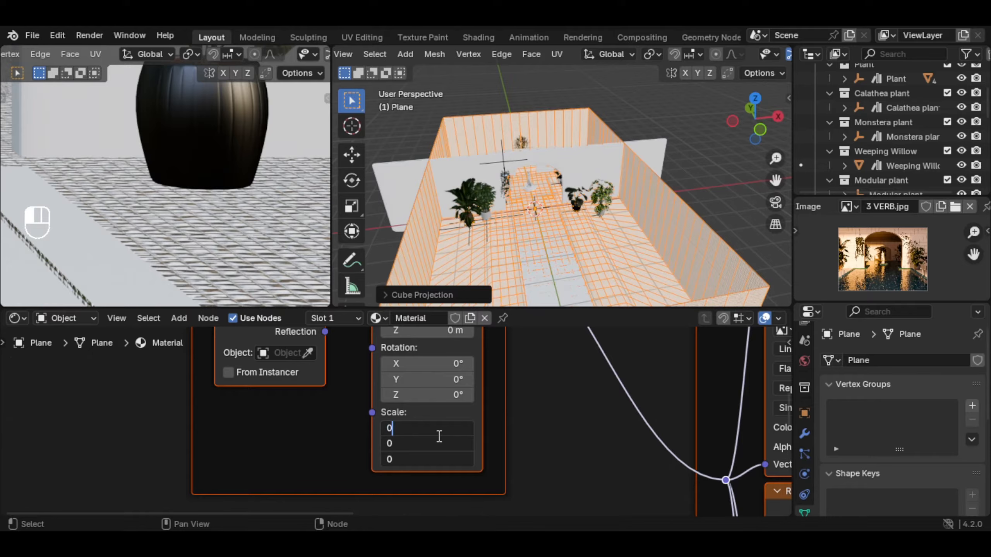
drag(422, 432, 422, 459)
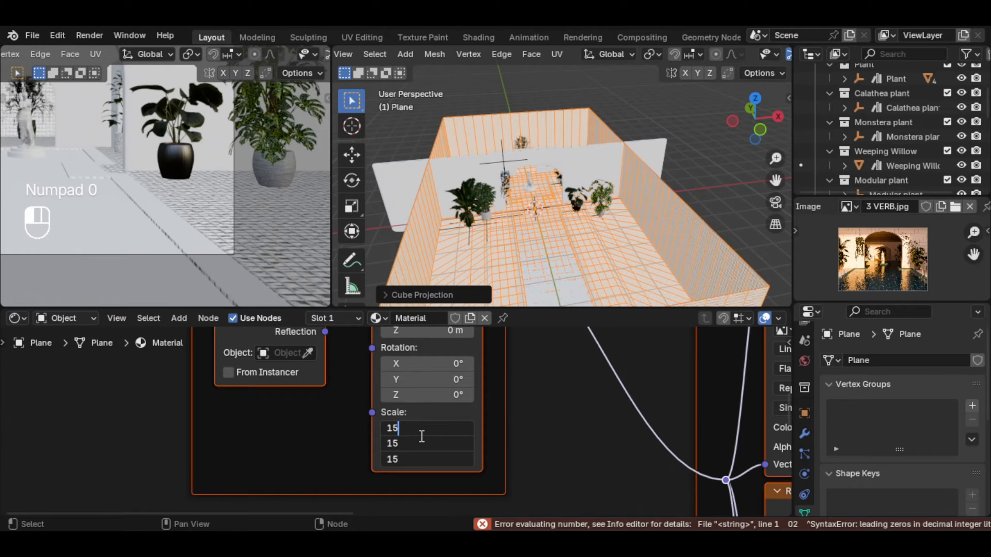
key(Return)
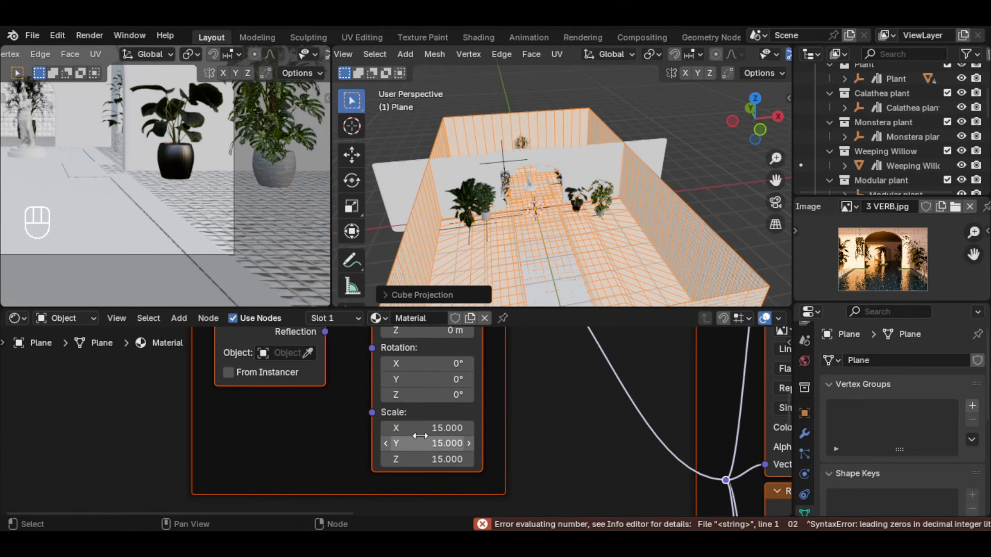
Lower the scale value of the Displacement node in the tile material
scroll(217, 177, down, 5)
middle_drag(783, 494, 457, 355)
scroll(668, 461, down, 2)
middle_drag(653, 505, 561, 419)
scroll(564, 422, up, 2)
middle_drag(587, 494, 534, 446)
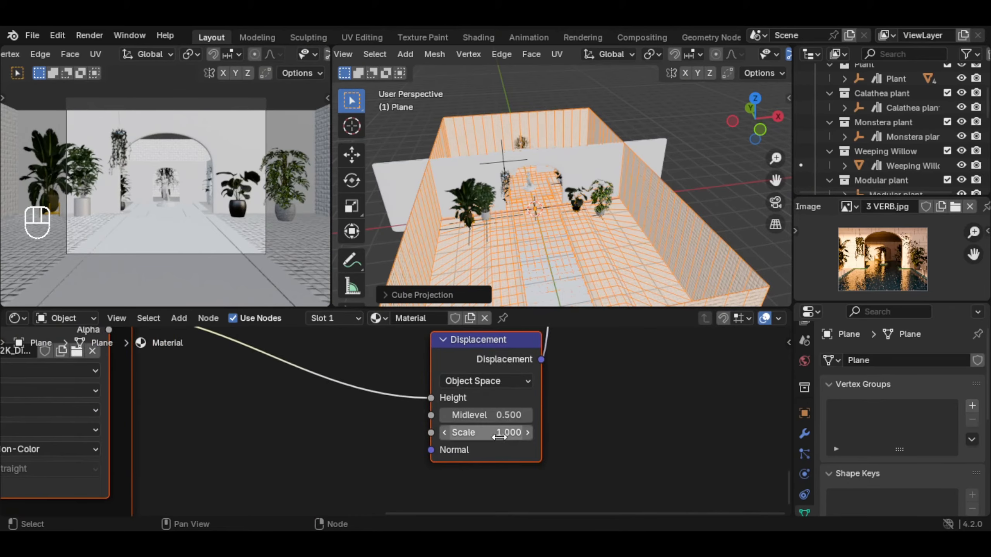
click(429, 415)
Add a Color Ramp node between the Base Color texture and the Principled BSDF's Base Color input
drag(522, 396, 635, 429)
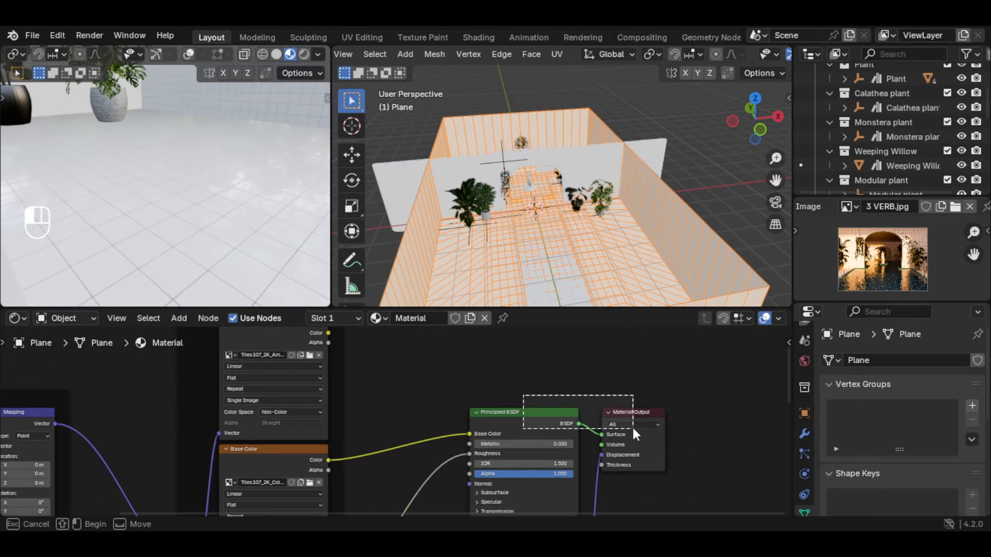
drag(547, 416, 640, 419)
key(shift+a)
text(colorra)
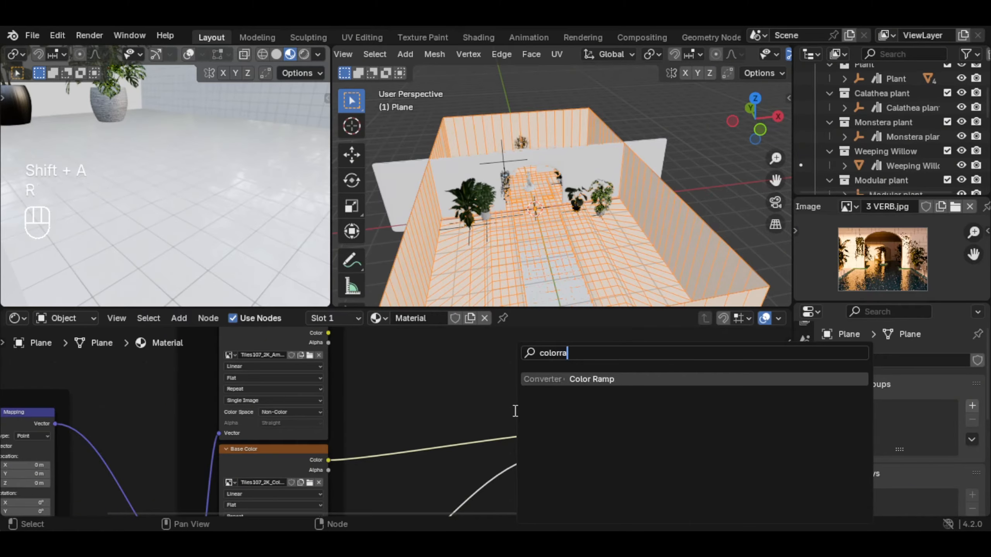
key(Return)
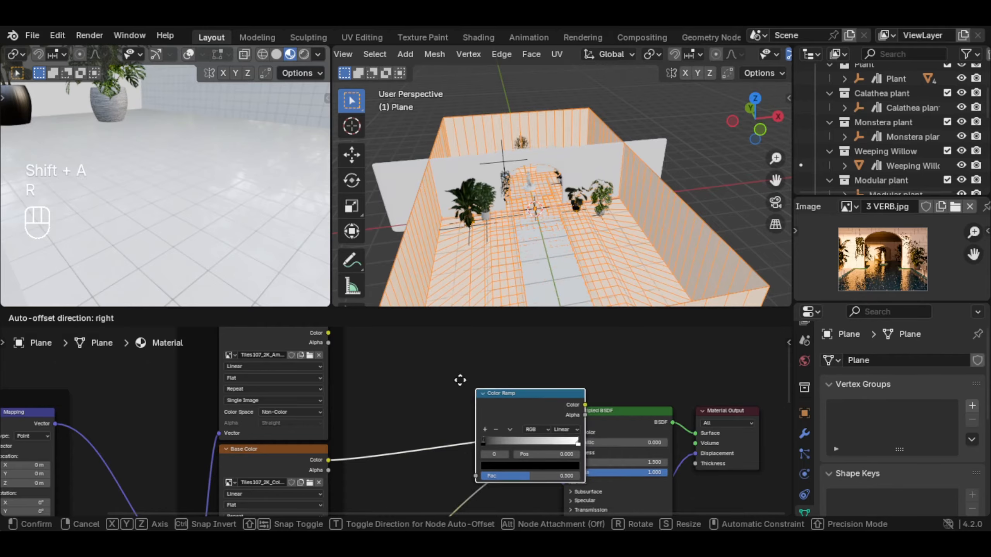
click(502, 480)
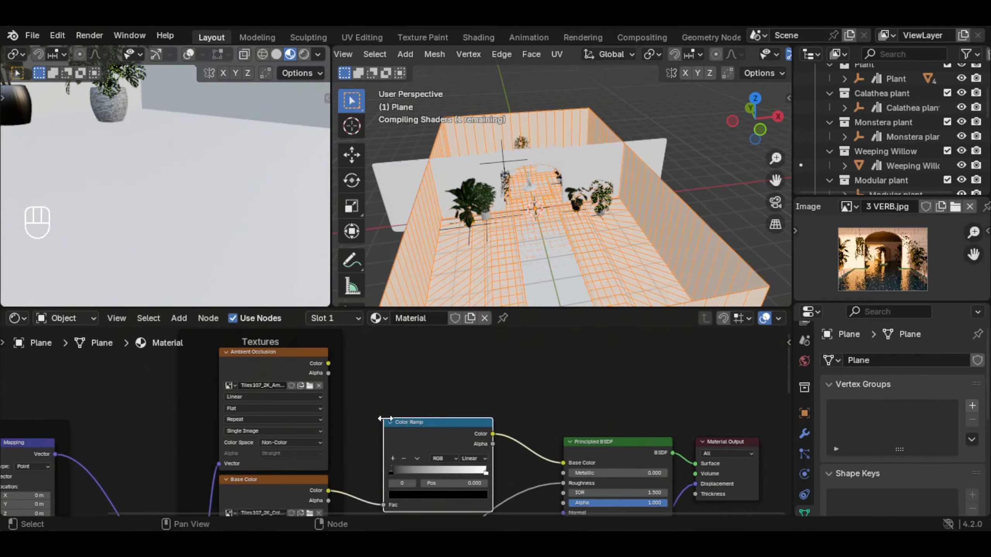
Move the Color Ramp's black stop to position 0.473 and return the room to object mode
scroll(502, 480, up, 2)
scroll(209, 229, down, 2)
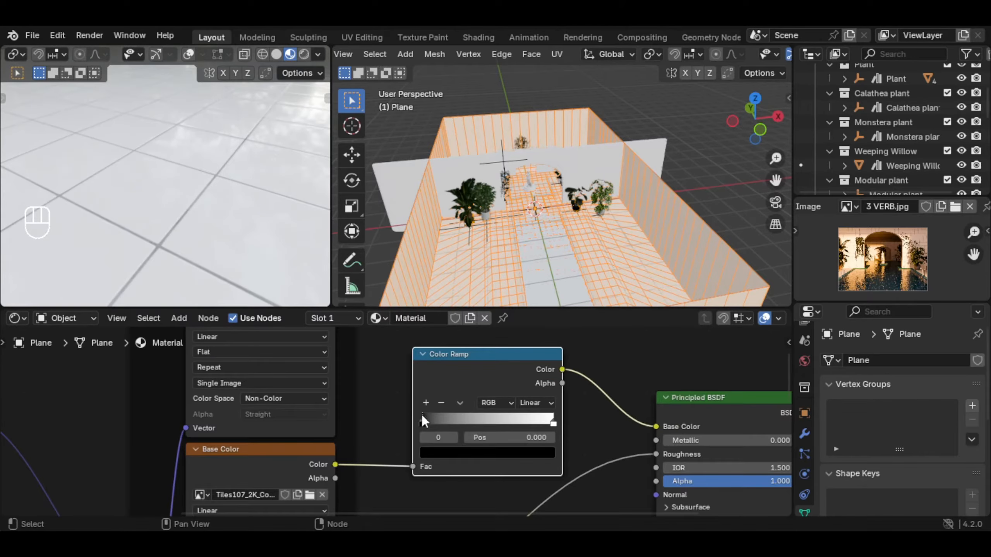
drag(483, 415, 493, 415)
middle_drag(218, 219, 296, 265)
scroll(297, 265, down, 8)
key(Tab)
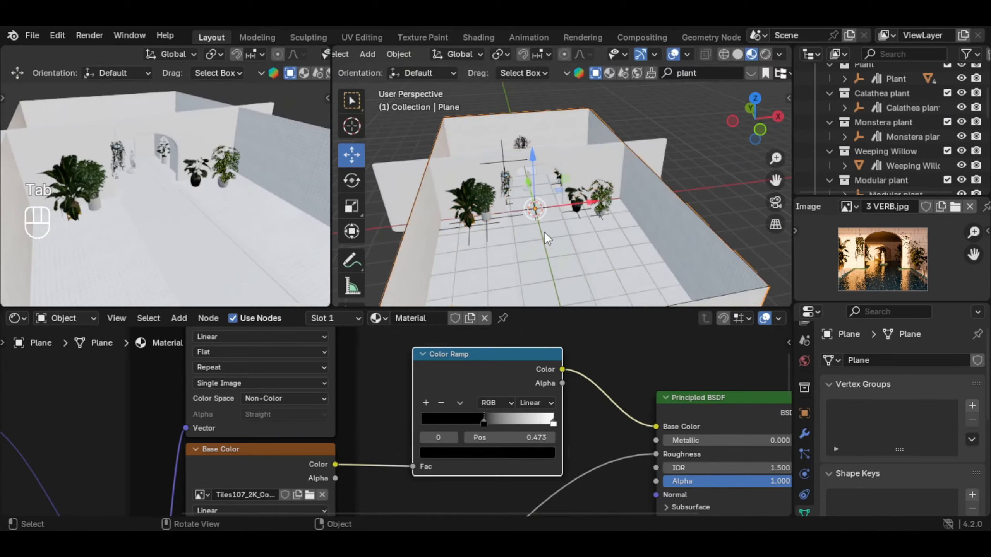
Select the four arched walls with the room as the active object, and link the room's tile material to them
scroll(539, 240, up, 3)
shift+middle_drag(599, 179, 587, 202)
scroll(587, 202, up, 3)
click(587, 202)
middle_drag(525, 160, 553, 199)
shift+click(466, 209)
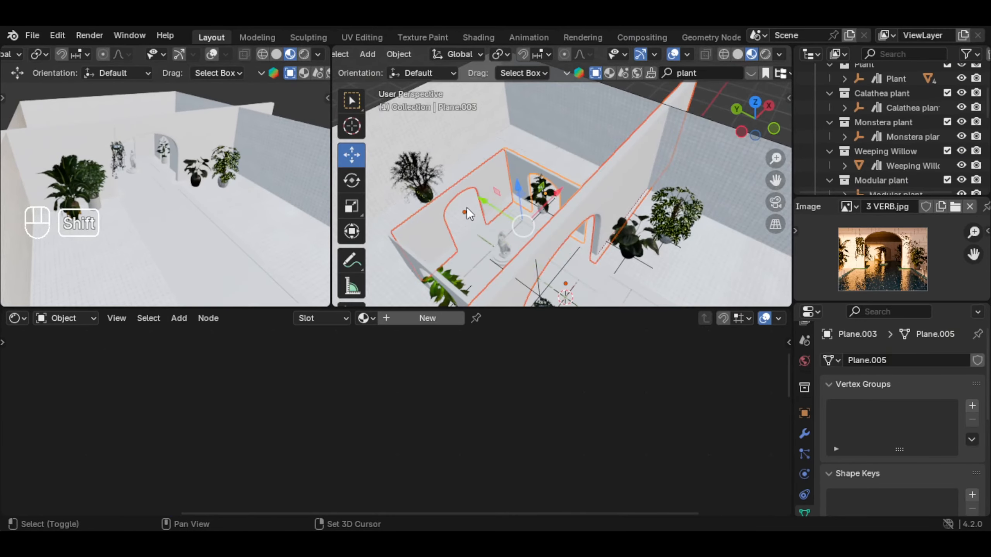
shift+click(409, 254)
middle_drag(501, 256, 525, 261)
scroll(547, 250, down, 4)
shift+middle_drag(601, 230, 564, 198)
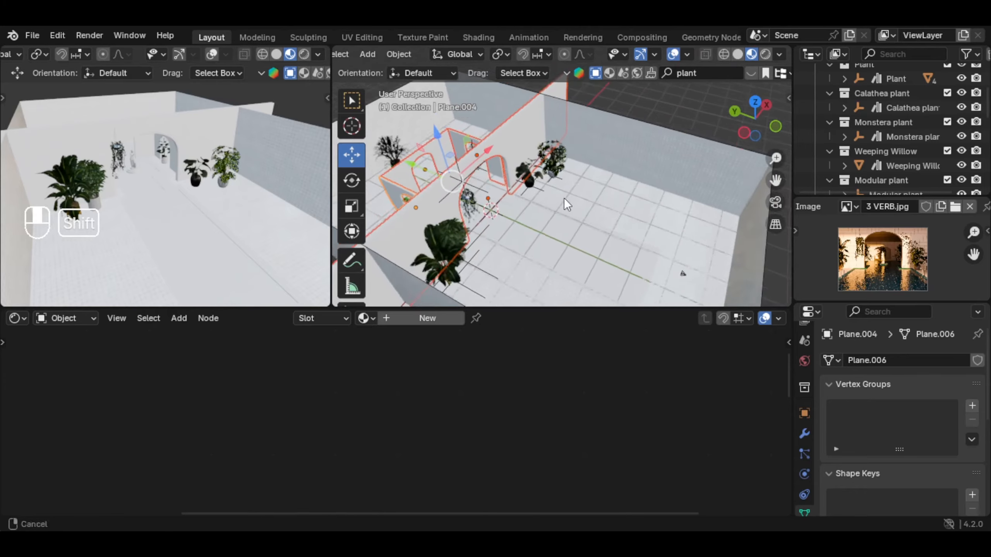
scroll(573, 195, up, 3)
shift+click(584, 170)
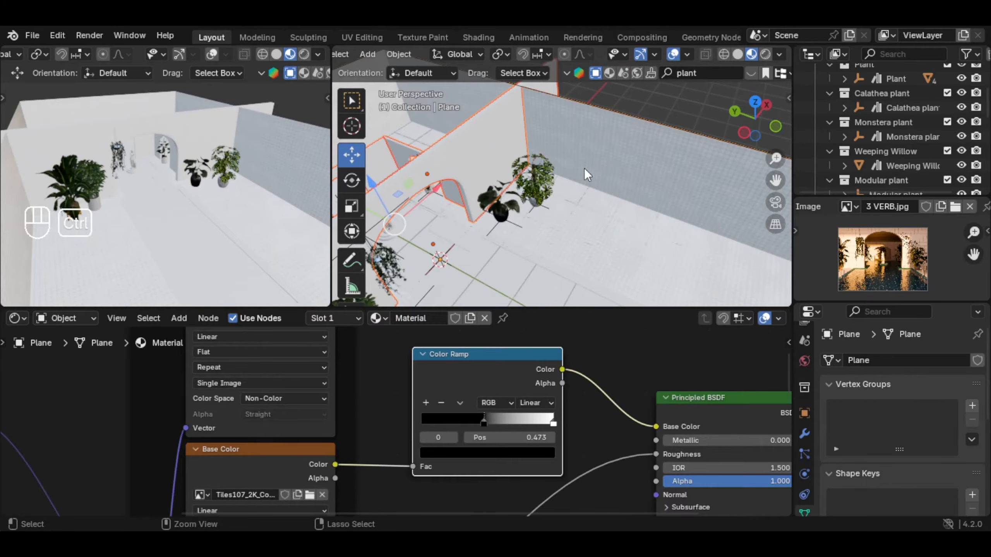
key(ctrl+l)
click(554, 204)
Unwrap the whole front arched wall and remap its UVs with Cube Projection
middle_drag(582, 174, 604, 196)
scroll(604, 196, up, 2)
click(582, 152)
middle_drag(582, 152, 555, 133)
key(Tab)
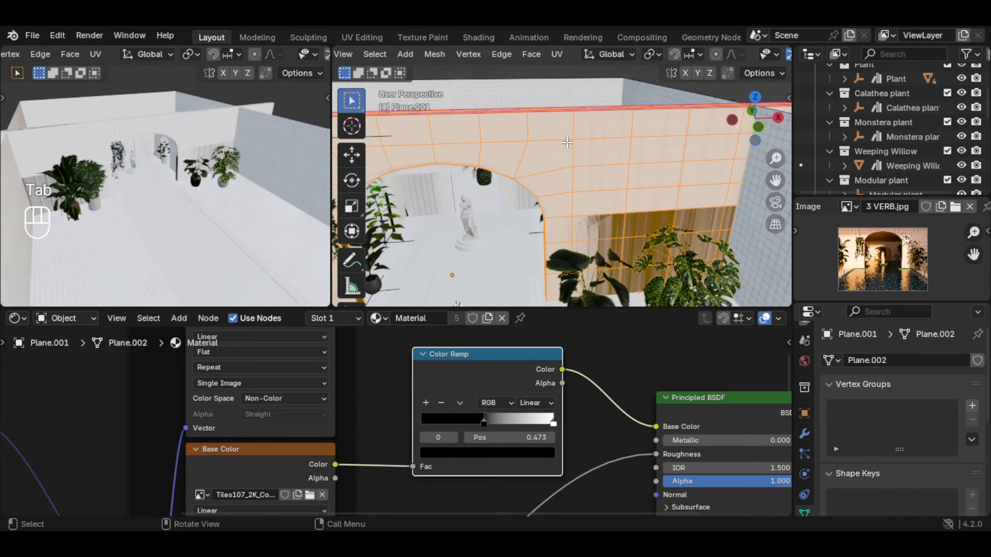
key(a)
key(u)
click(512, 80)
key(u)
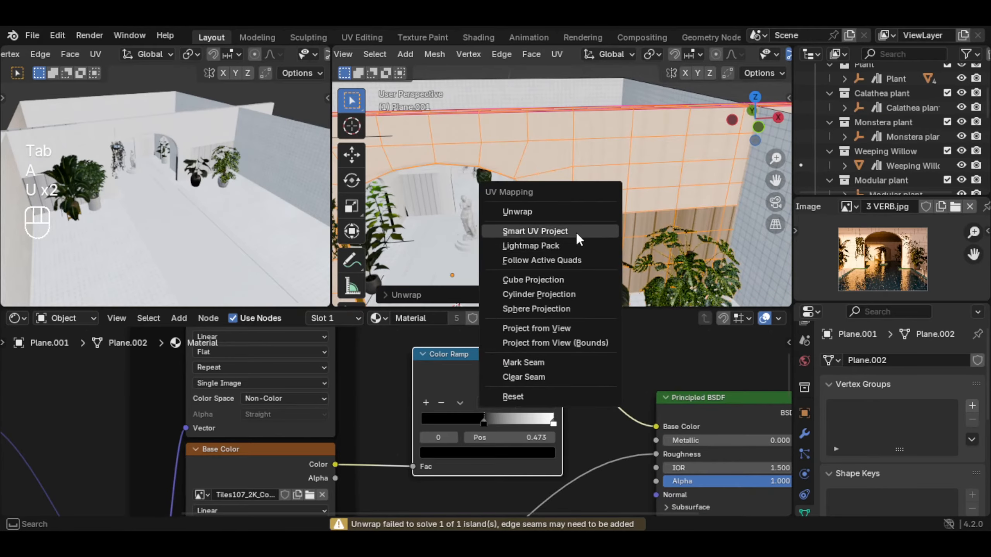
click(526, 281)
key(Tab)
Inspect the tile lines around the front arch and apply that wall's Subdivision modifier
scroll(572, 180, up, 3)
middle_drag(578, 183, 462, 231)
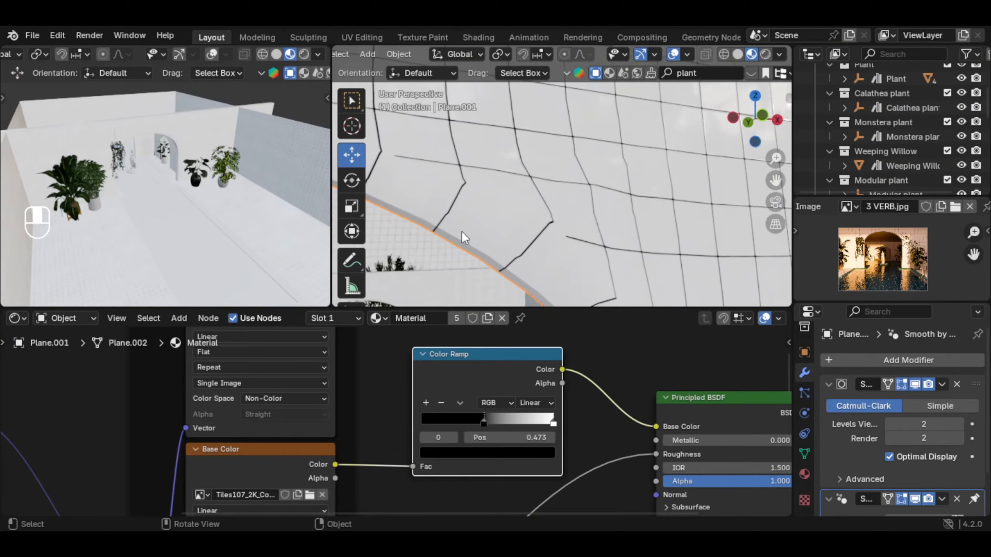
scroll(951, 417, down, 3)
scroll(965, 421, up, 3)
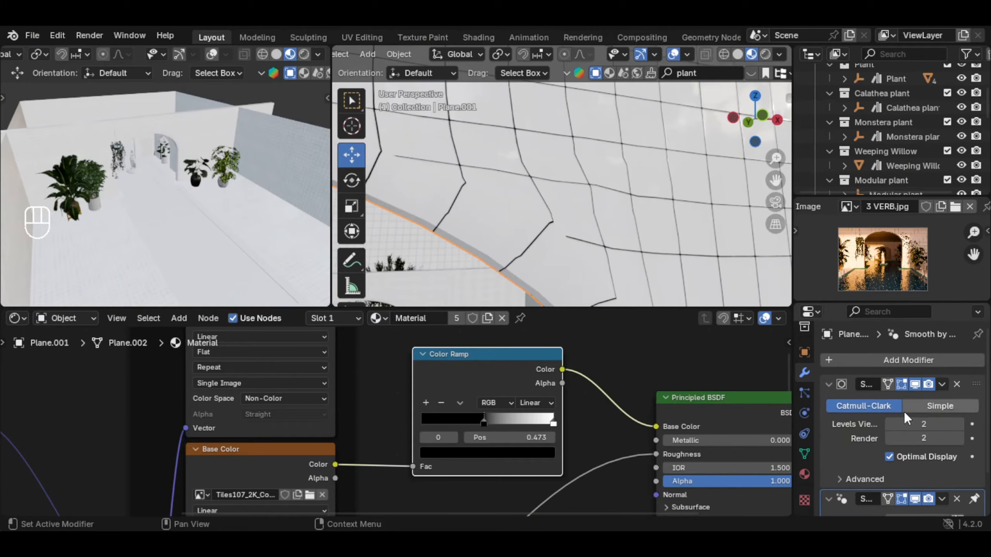
key(ctrl+a)
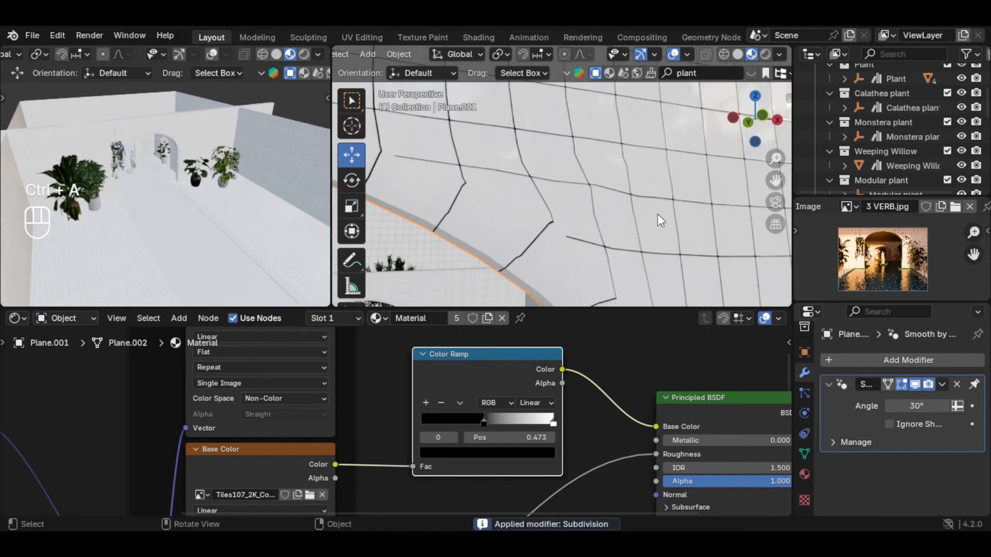
Unwrap the front arched wall's subdivided mesh again and remap it with Cube Projection
middle_drag(660, 221, 576, 186)
key(Tab)
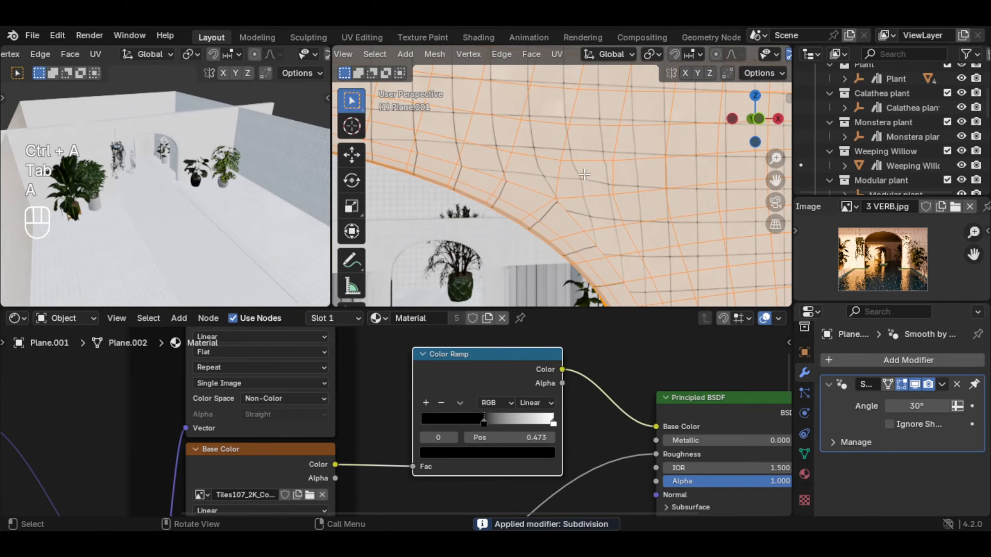
key(u)
click(507, 107)
key(u)
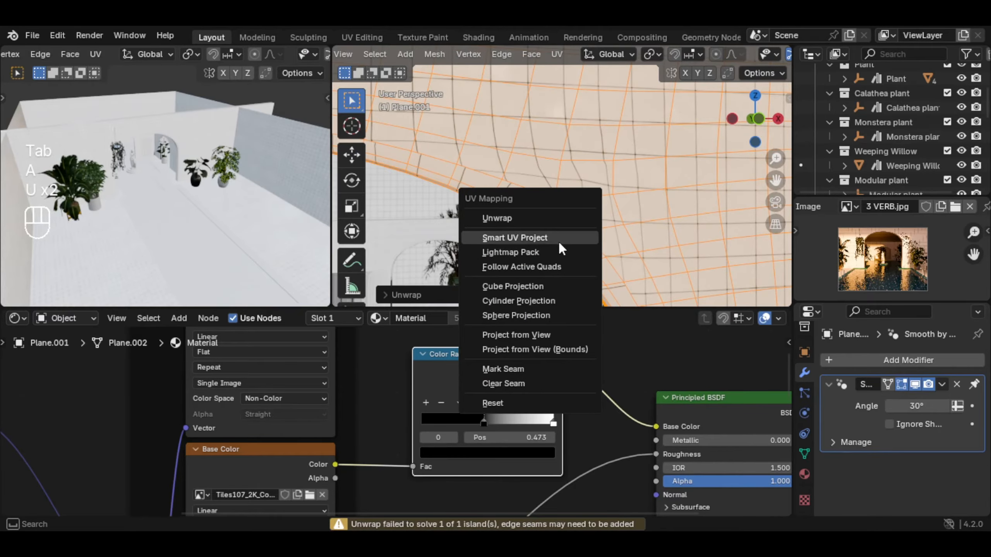
click(518, 288)
key(Tab)
Try to unwrap the whole side arched wall beside the potted plant
middle_drag(606, 175, 582, 166)
click(582, 165)
key(Tab)
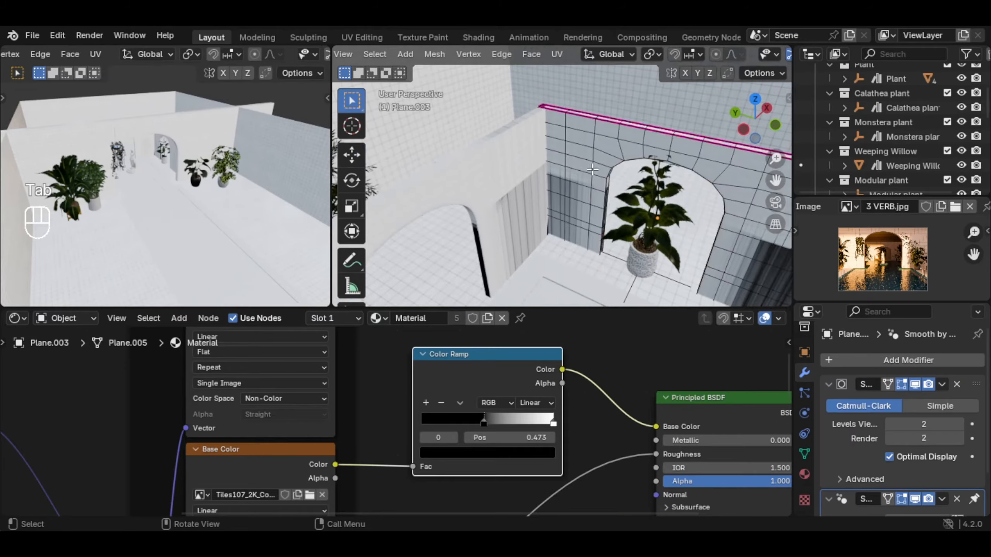
key(a)
key(u)
click(620, 169)
Apply the Subdivision modifiers of the remaining inner arched walls
middle_drag(669, 183, 646, 197)
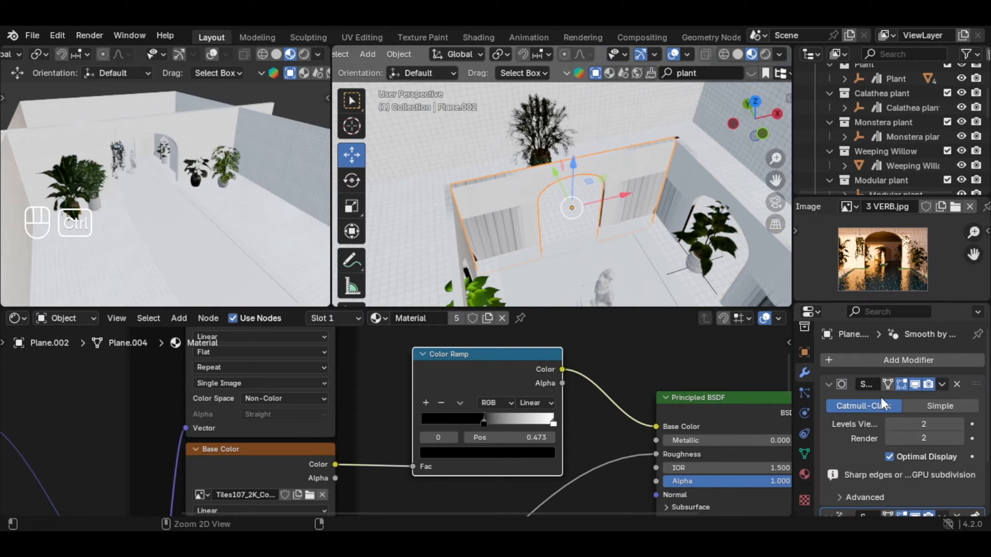
key(ctrl+a)
key(ctrl+a)
Redo the UV mapping of the entire side arched wall around the potted plant
middle_drag(608, 176, 574, 153)
click(603, 127)
key(Tab)
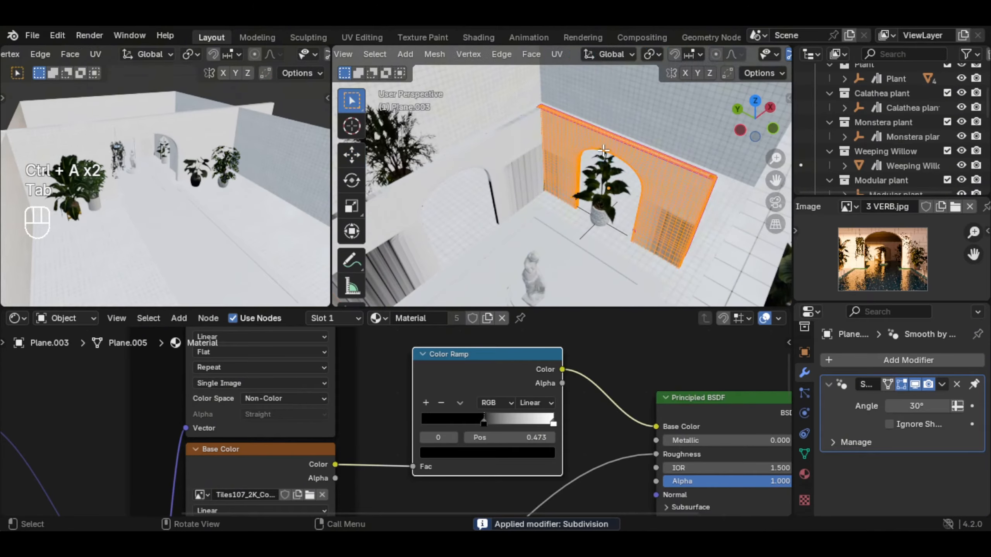
key(u)
click(578, 83)
key(u)
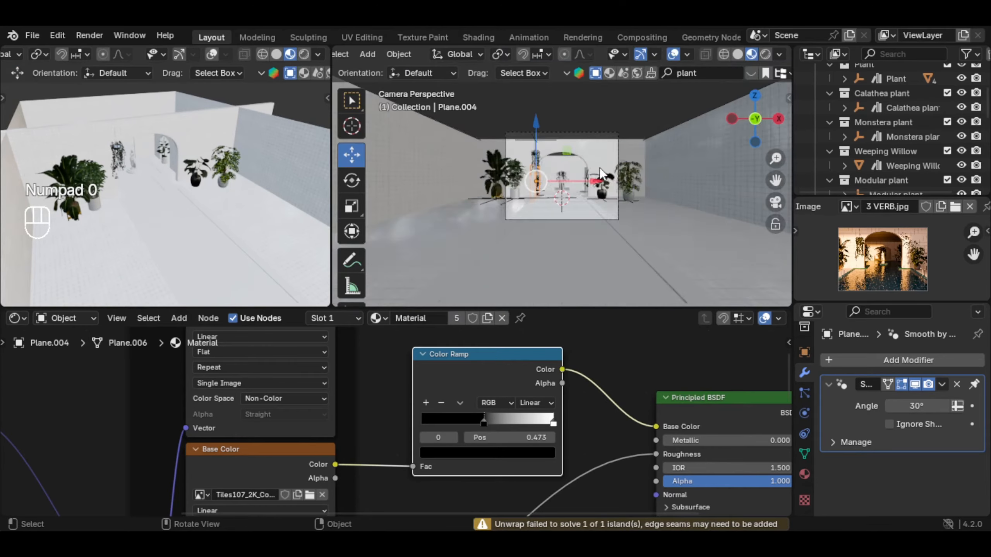
Look through the scene camera, select the pool's water plane, and create a new material named water on it
scroll(602, 169, down, 2)
scroll(602, 169, up, 3)
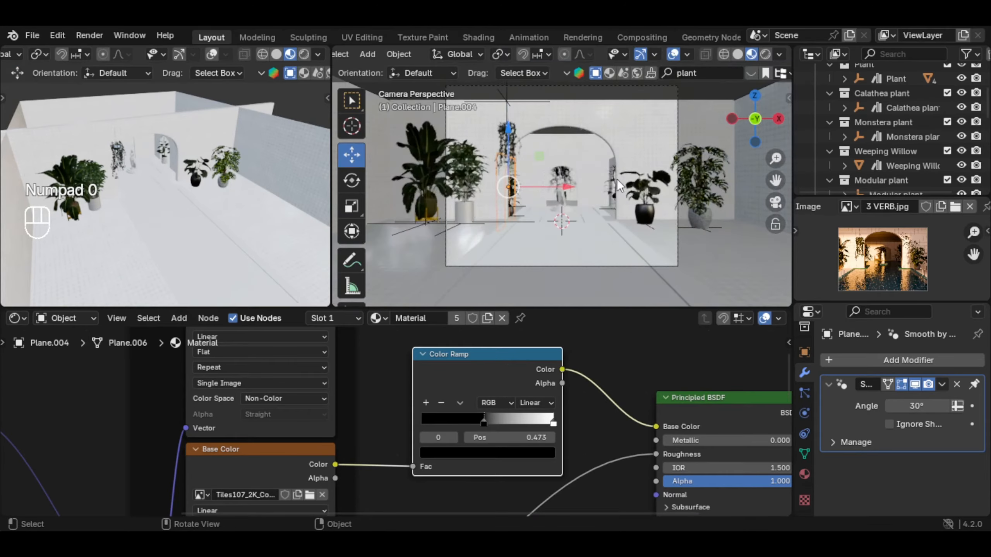
key(KP_0)
scroll(169, 222, up, 2)
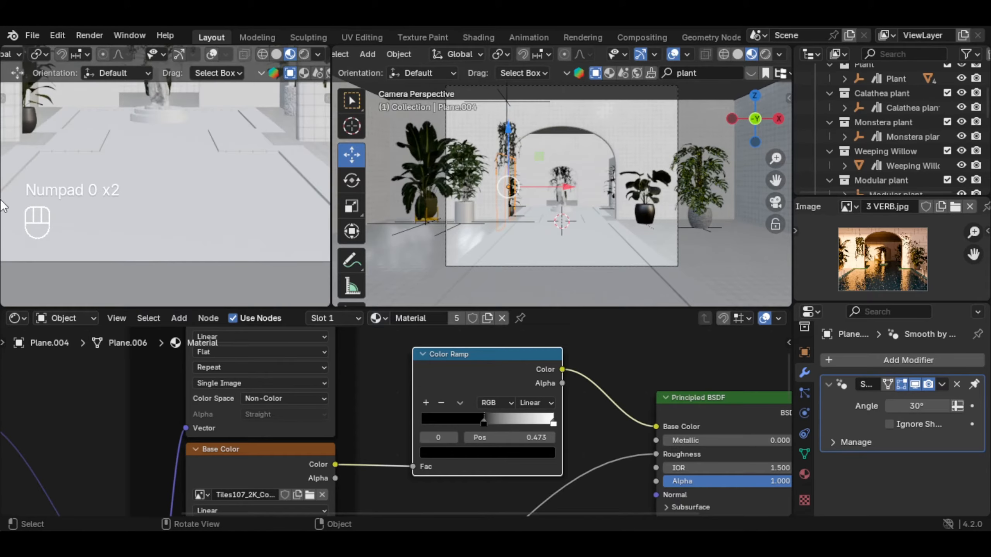
click(175, 183)
click(433, 324)
click(441, 319)
text(water)
key(Return)
Set the water material's roughness to 0.009 and its transmission weight to 1.000
drag(514, 391, 465, 391)
mouse_move(513, 457)
middle_down()
mouse_move(510, 425)
mouse_move(514, 439)
middle_up()
click(512, 438)
drag(501, 438, 628, 436)
scroll(523, 406, down, 2)
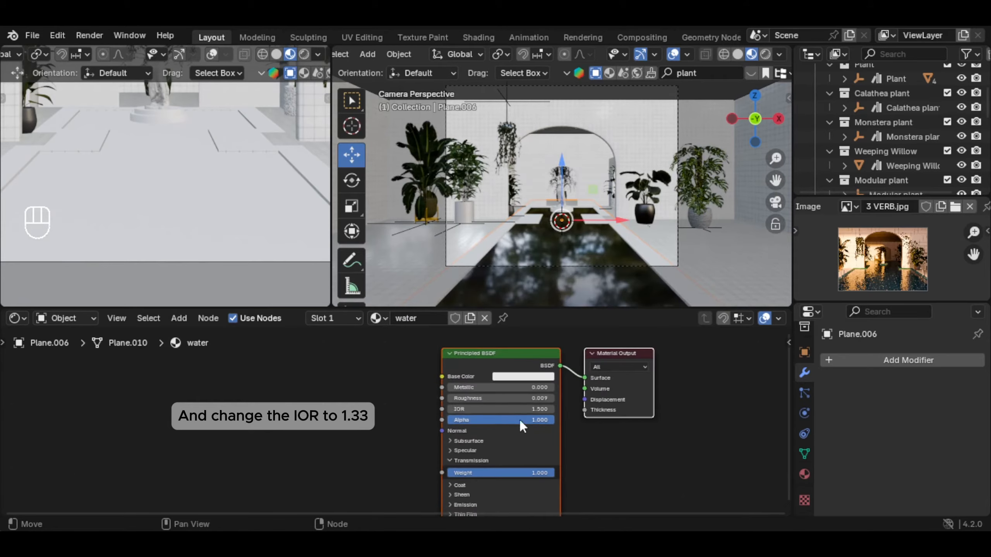
Add a Bump node and connect its Normal output to the Principled BSDF's Normal input
key(shift+a)
text(bum)
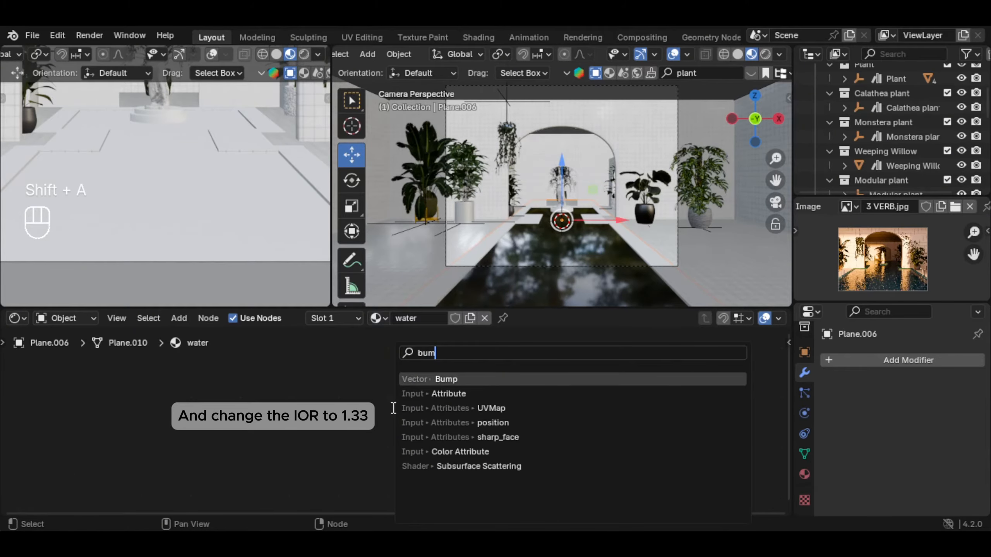
key(Return)
click(364, 416)
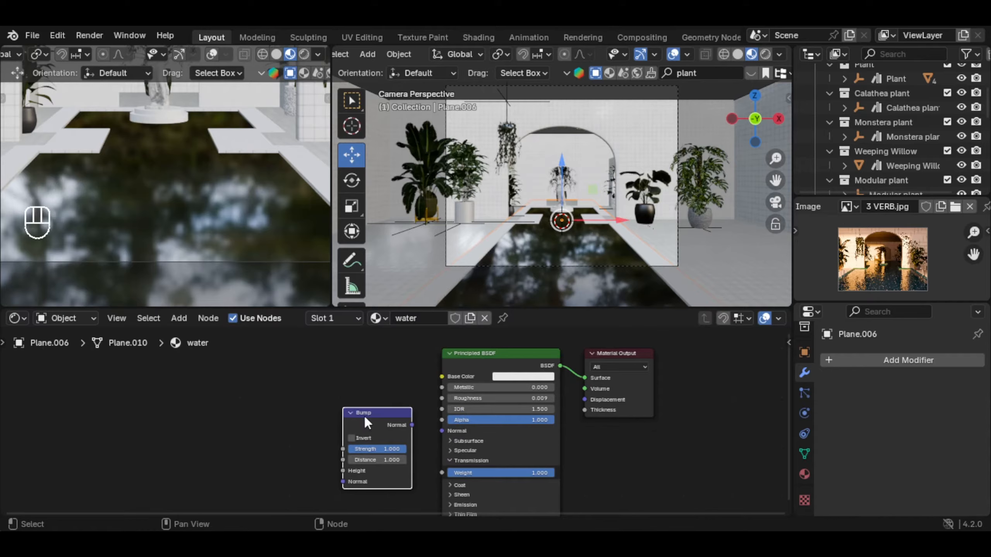
drag(410, 425, 442, 432)
drag(403, 417, 413, 419)
Add a Noise Texture node to the water material and connect its Color output to the Bump node's Height input
key(shift+a)
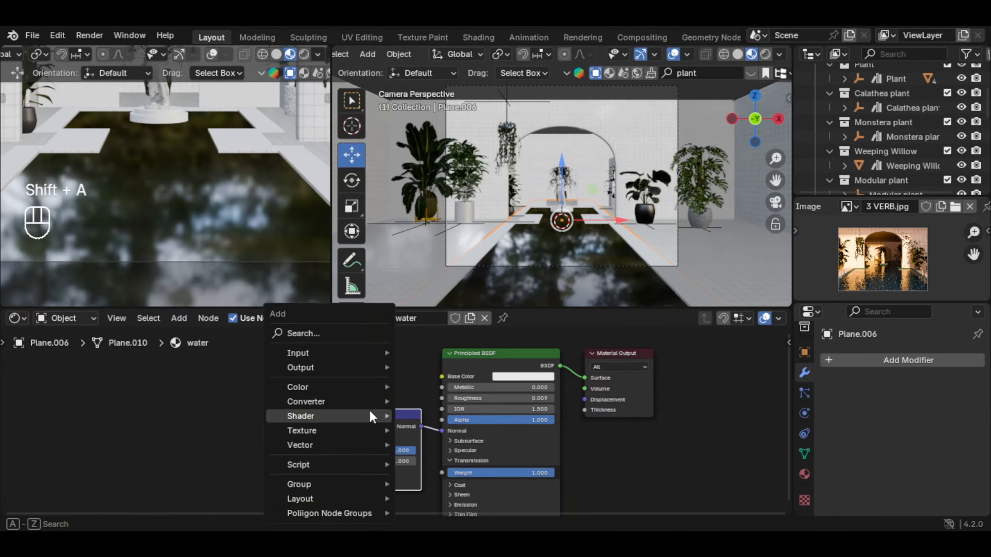
text(noise)
key(Return)
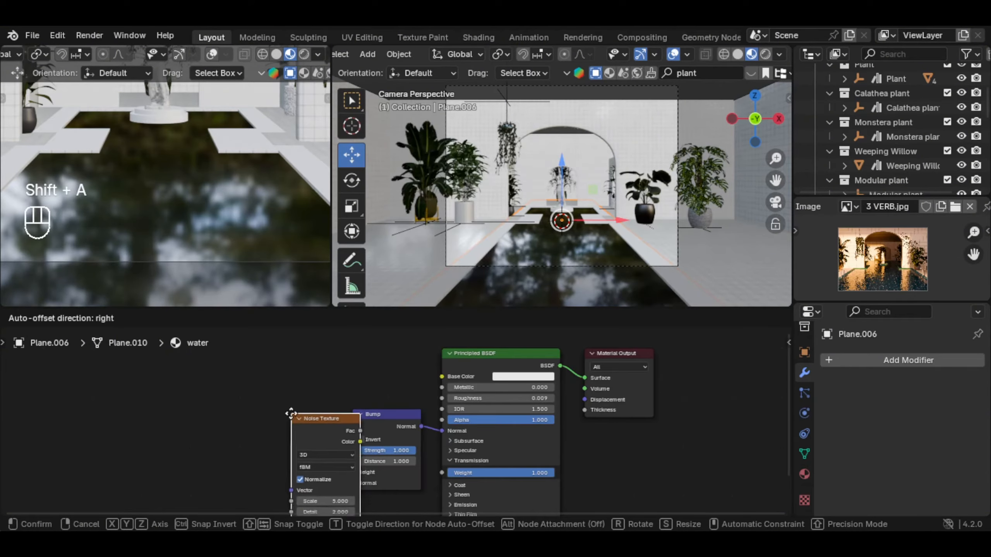
click(264, 424)
drag(310, 474, 351, 471)
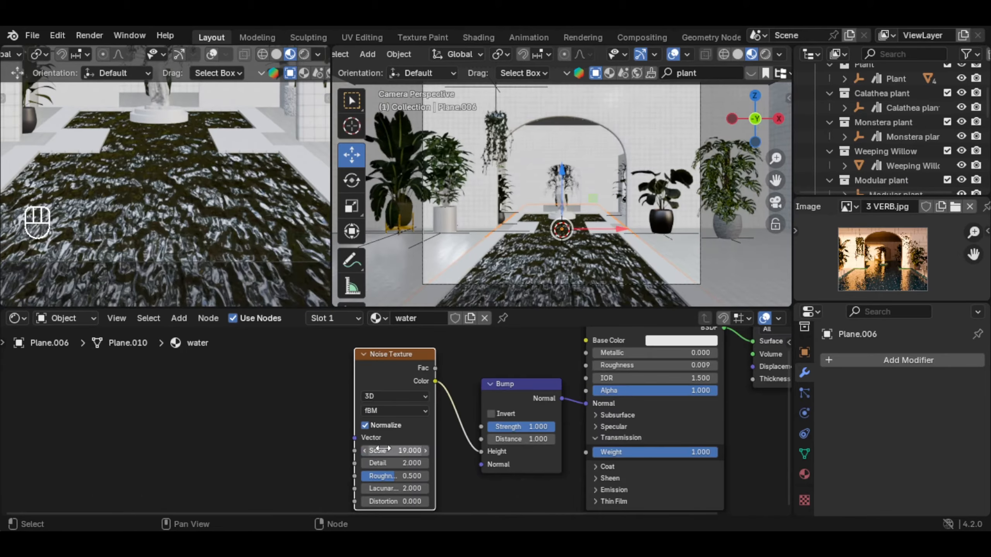
Set the Noise Texture's scale to 41 and the Bump node's strength to about 0.125
drag(384, 449, 470, 449)
scroll(227, 241, down, 1)
scroll(220, 219, down, 2)
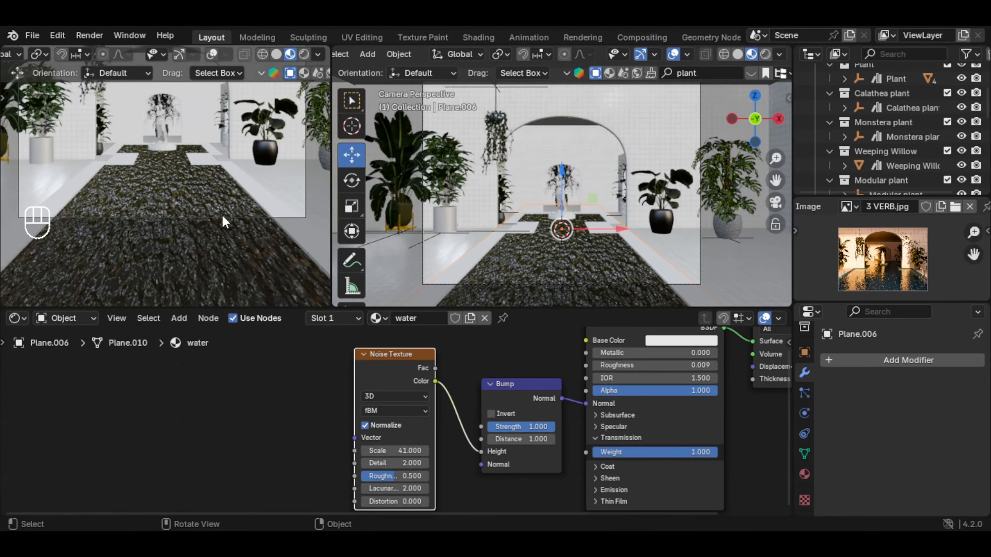
scroll(490, 414, up, 1)
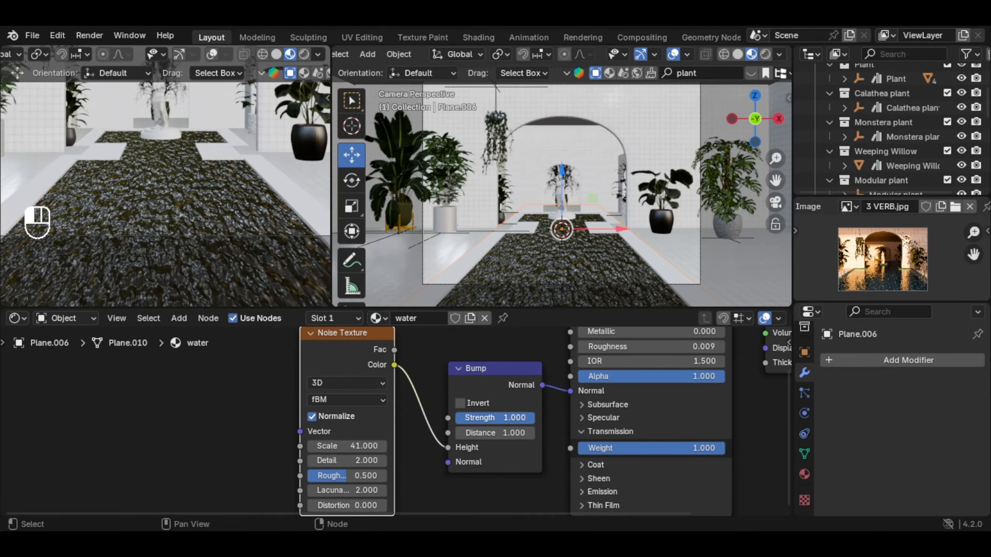
drag(525, 417, 467, 417)
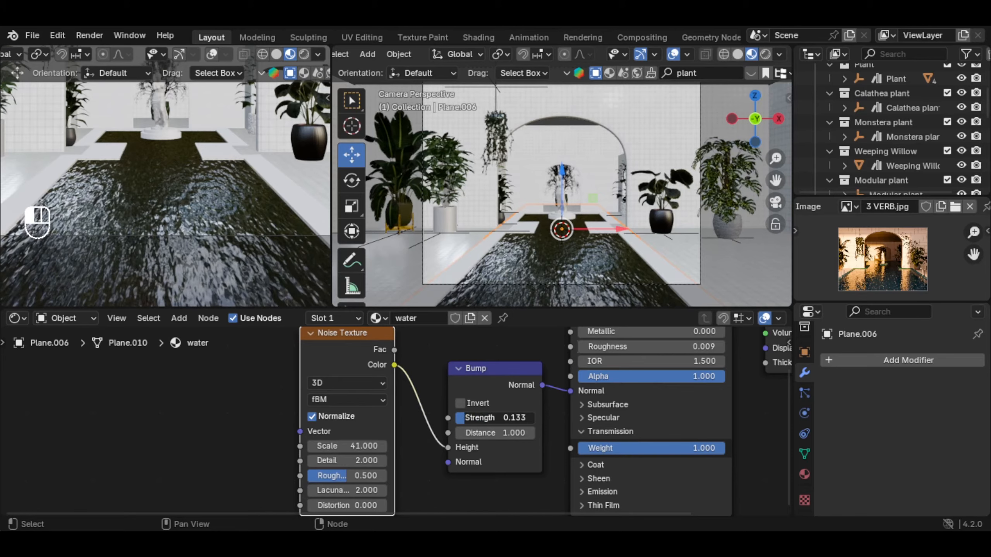
Set the Noise Texture's roughness to 0.025 to smooth the water ripples
scroll(310, 231, down, 3)
shift+middle_drag(380, 472, 437, 431)
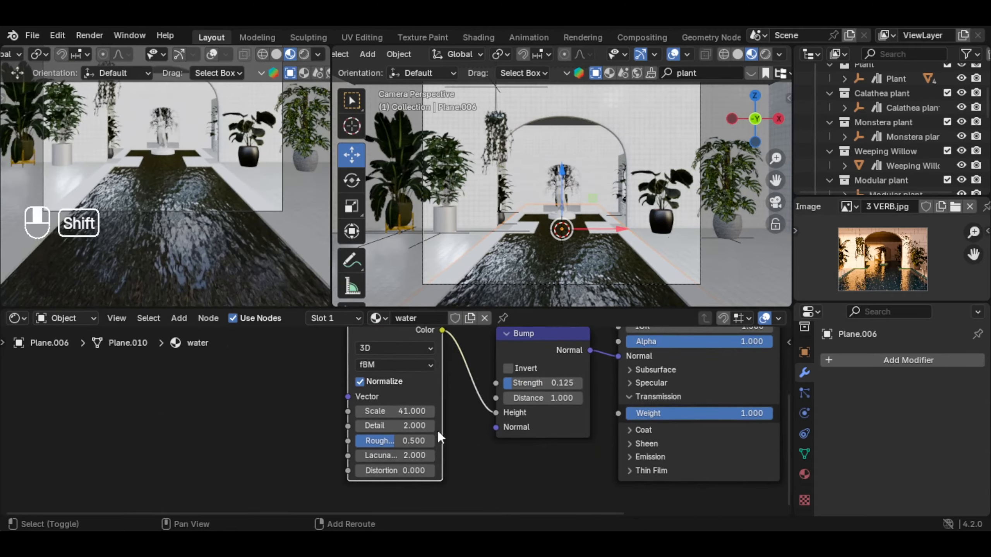
scroll(437, 431, up, 1)
drag(397, 446, 382, 450)
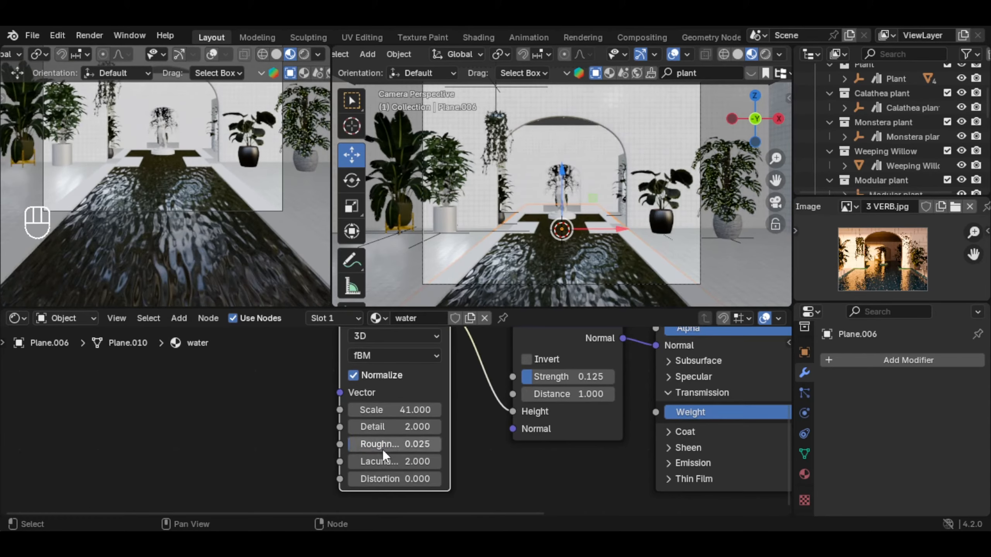
shift+middle_drag(579, 377, 490, 427)
scroll(491, 427, down, 1)
shift+middle_drag(599, 438, 468, 453)
Extrude the inner edge loop of the pool border object, colorful edges, downward along global Z by about 0.16 m
scroll(468, 453, down, 2)
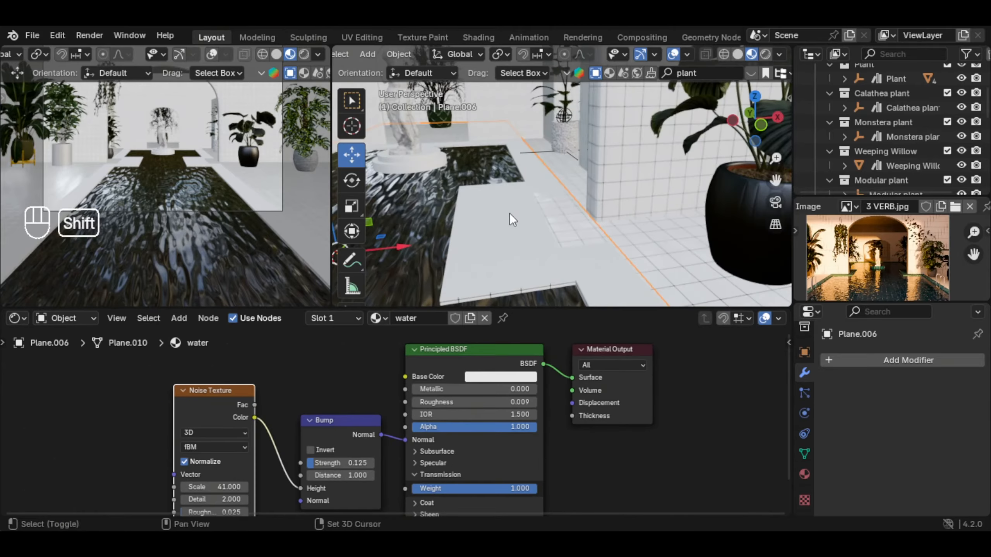
shift+middle_drag(510, 214, 560, 223)
click(568, 244)
scroll(560, 223, down, 3)
key(g)
right_click(577, 197)
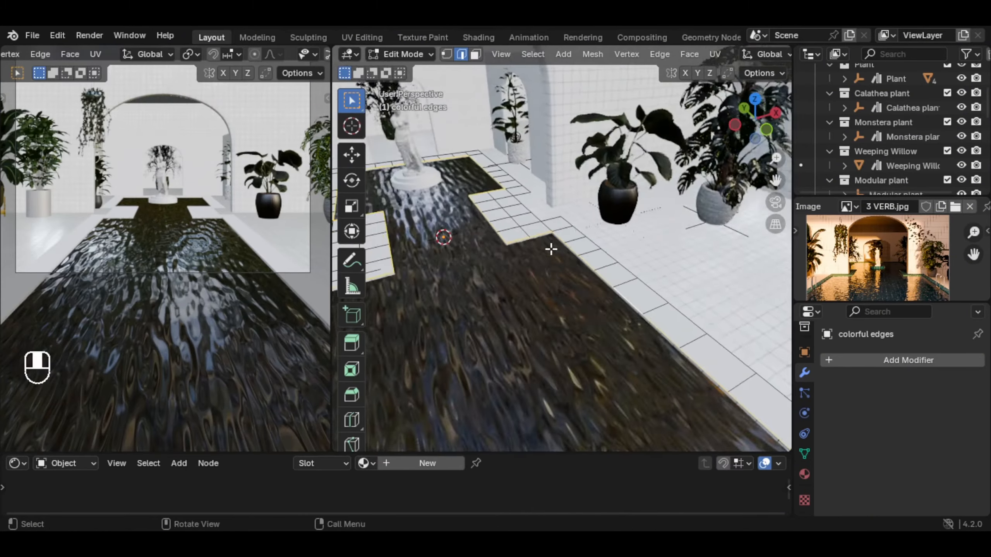
scroll(552, 248, up, 4)
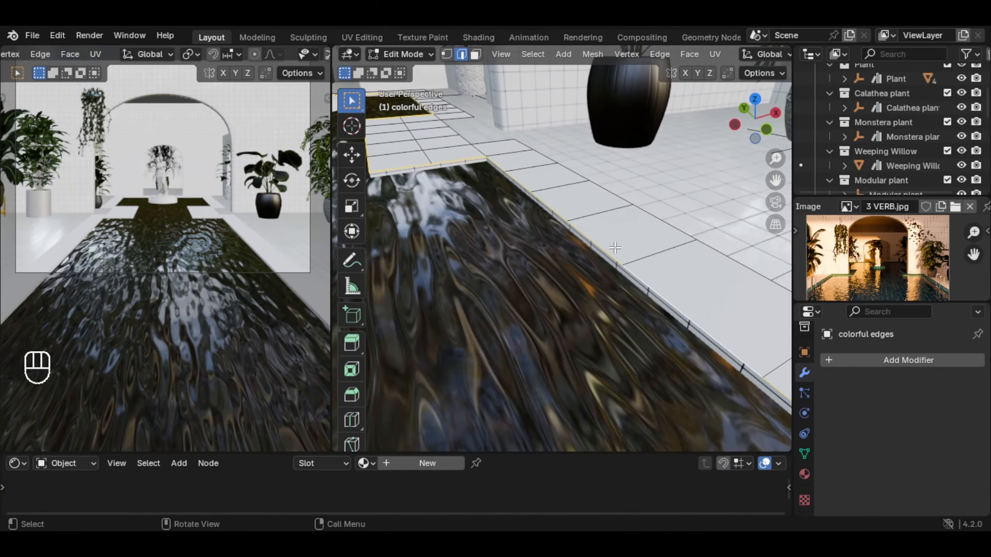
scroll(557, 230, down, 4)
middle_drag(557, 229, 584, 228)
scroll(607, 249, down, 1)
scroll(584, 228, up, 7)
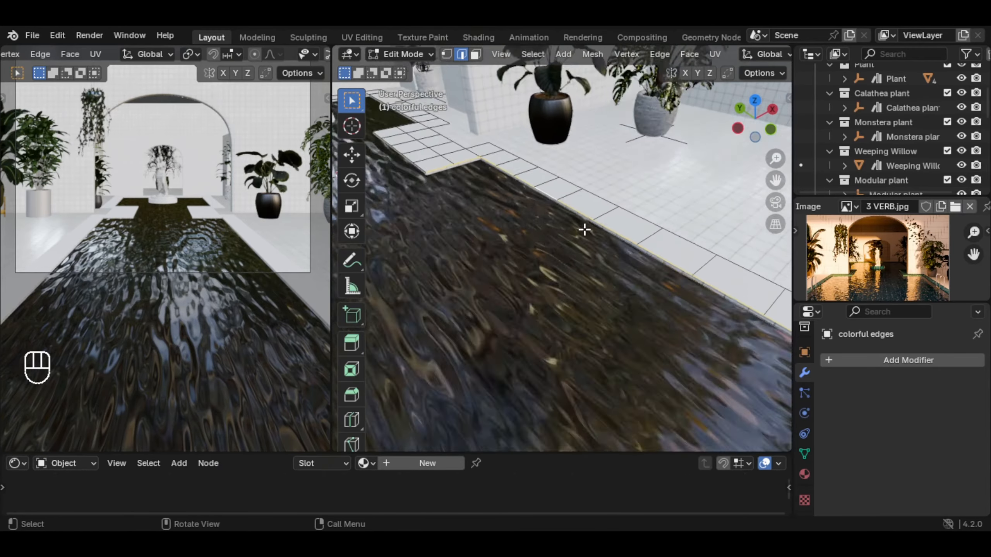
key(e)
key(z)
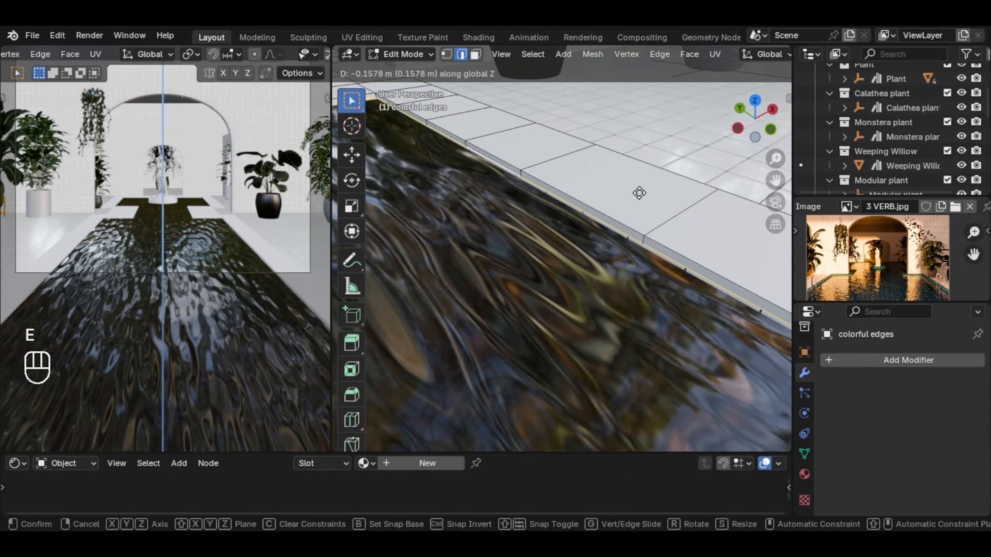
click(647, 200)
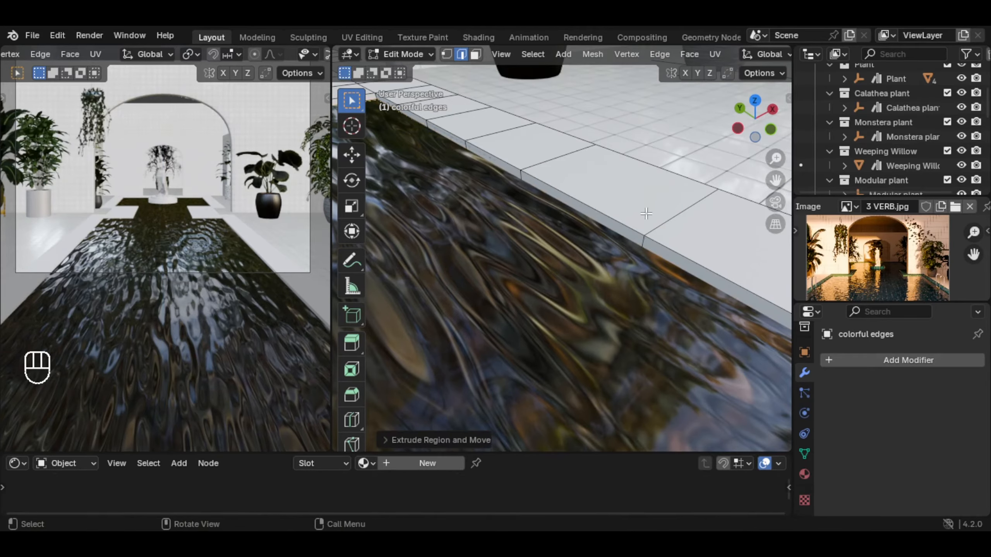
middle_drag(647, 200, 625, 234)
Add a Solidify modifier to the pool border and set its offset to 1.0000
key(Tab)
click(848, 358)
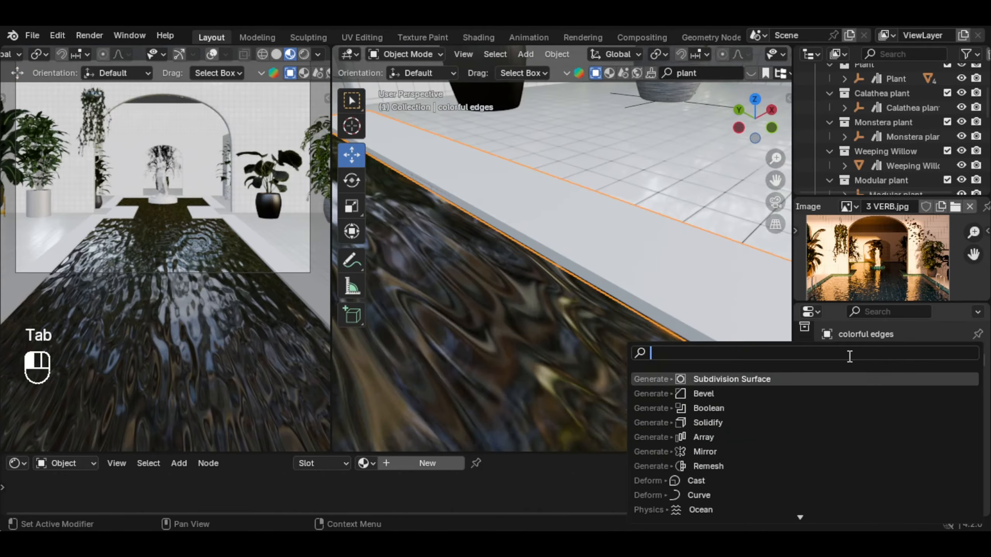
text(sol)
key(Return)
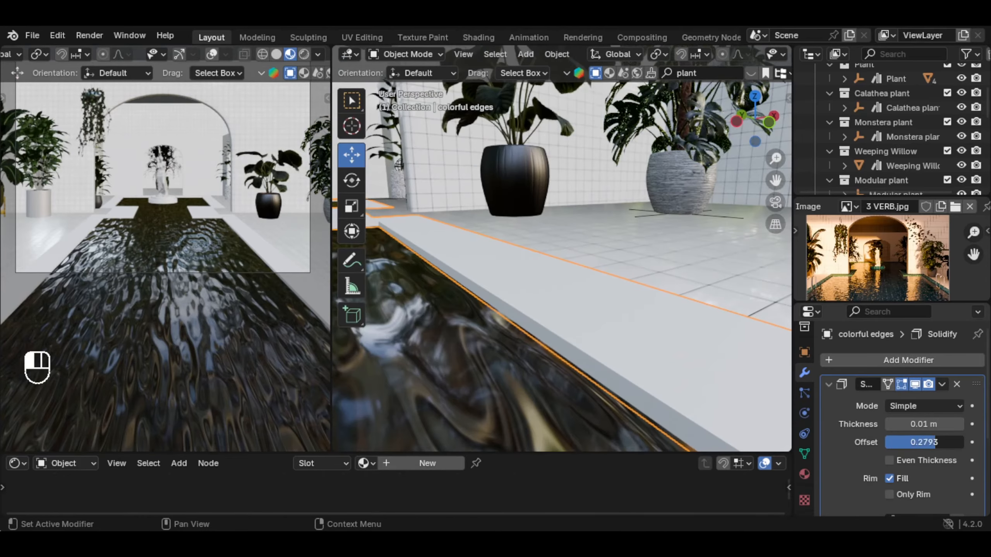
middle_drag(562, 266, 519, 262)
key(Tab)
key(Tab)
shift+middle_drag(476, 166, 513, 291)
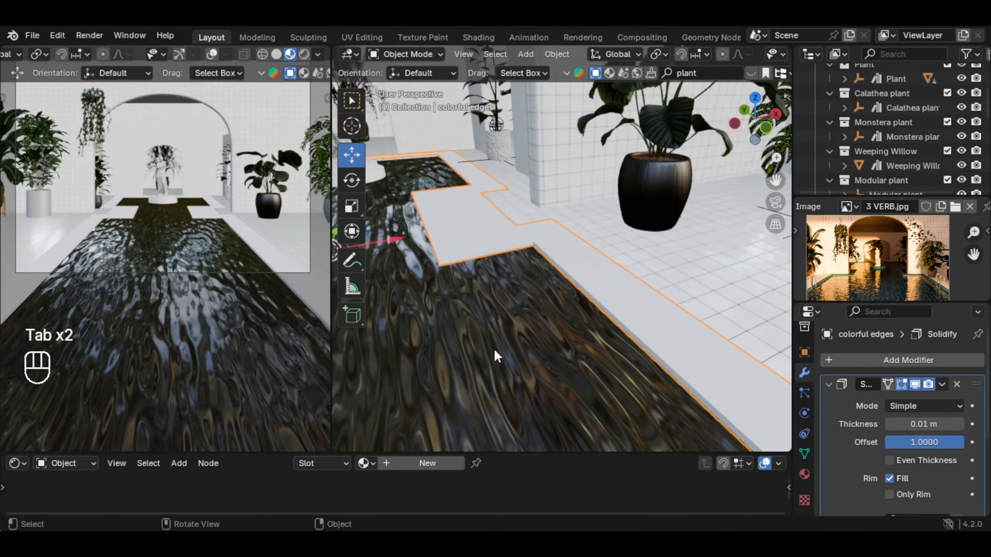
Enlarge the shader editor and rename the arched wall's material to tiles
drag(499, 453, 553, 259)
middle_drag(572, 383, 542, 258)
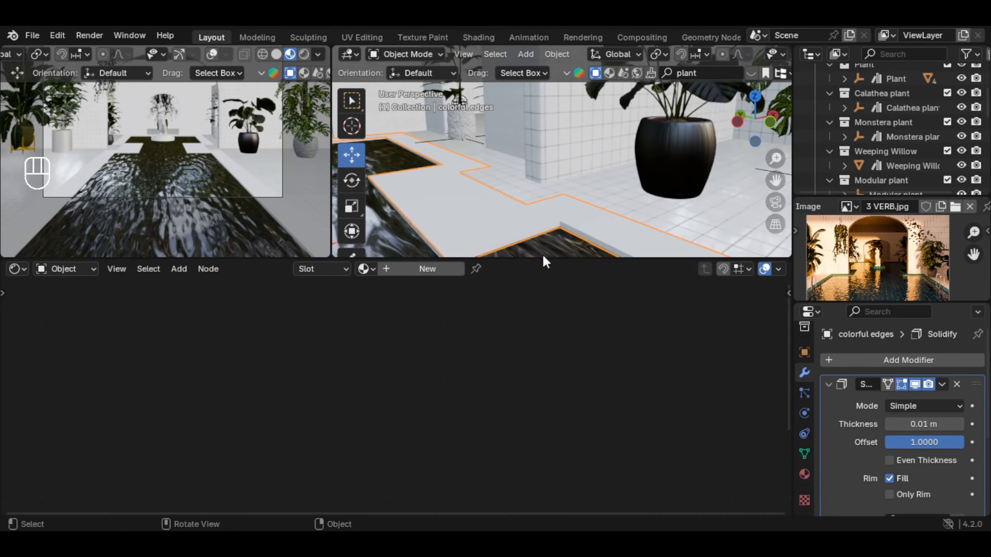
click(367, 271)
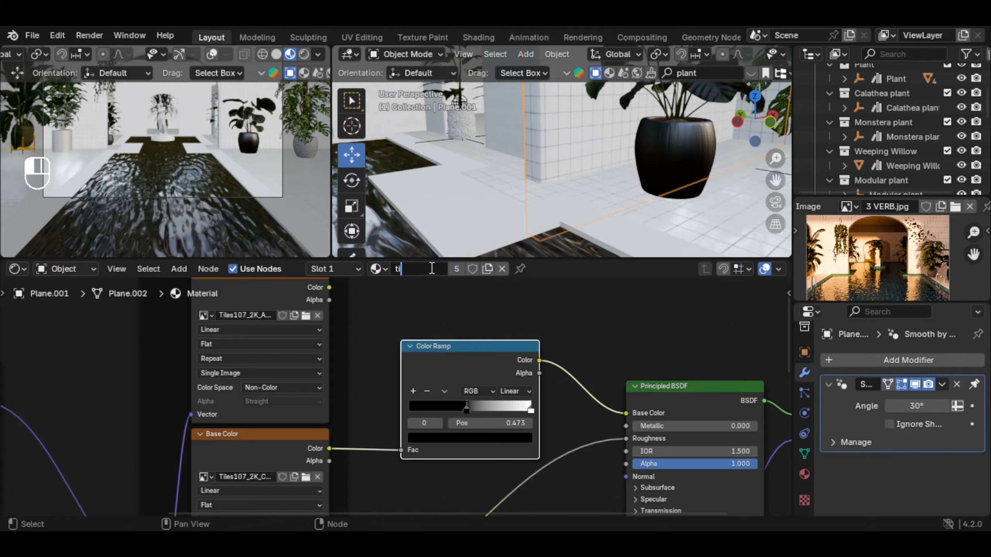
Assign the existing tiles material to the pool border object
click(495, 199)
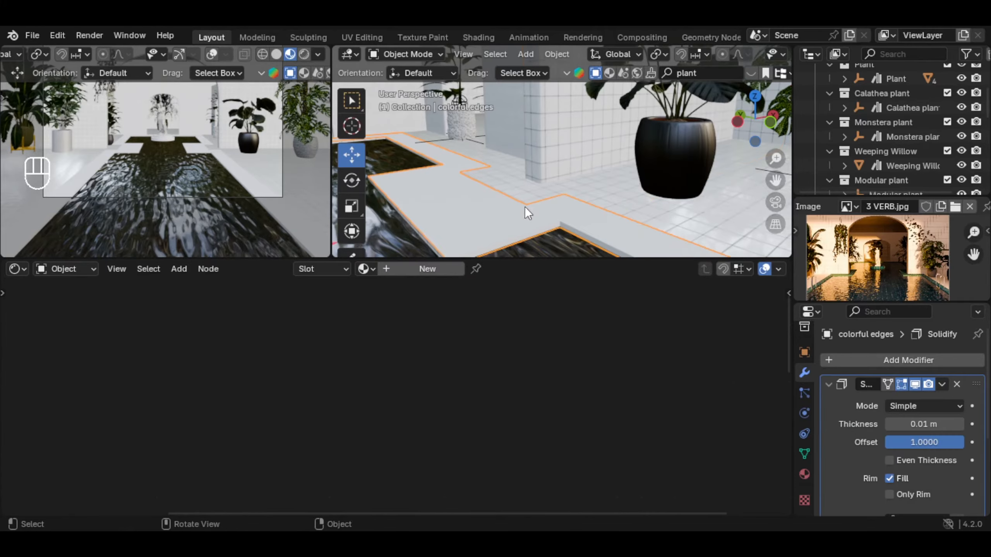
click(367, 269)
text(ti)
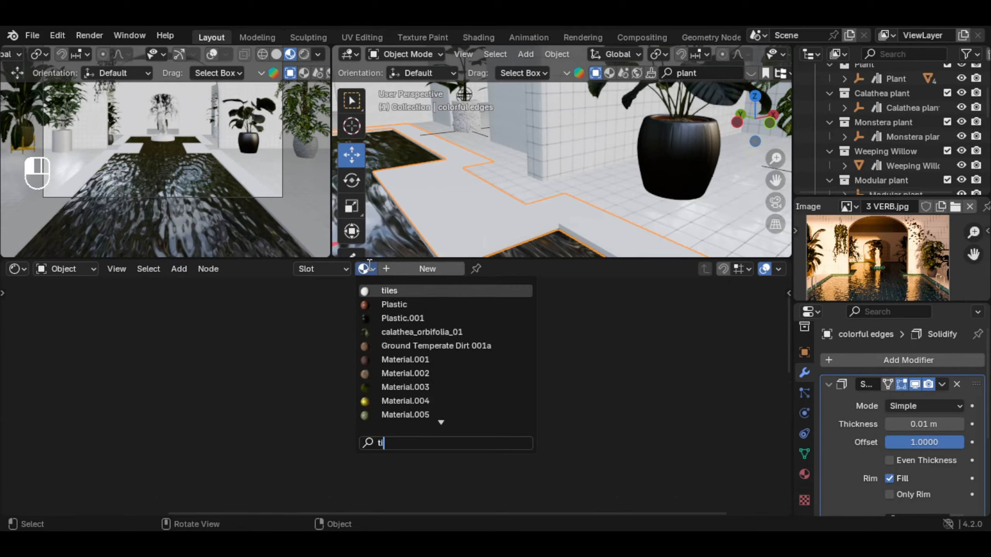
text(les)
key(Return)
Map the UVs of all the pool border's faces with Cube Projection
middle_drag(519, 230, 582, 148)
key(Tab)
key(a)
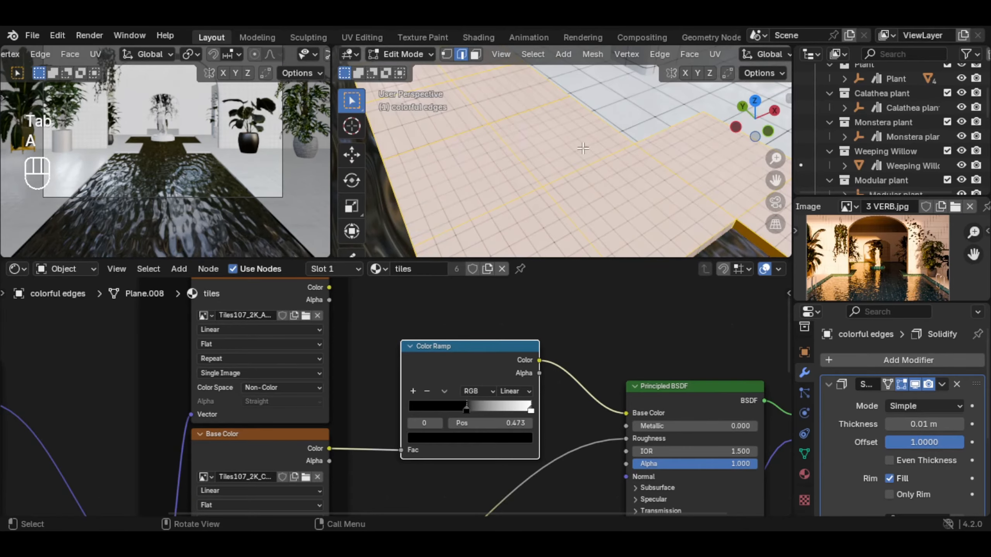
key(u)
click(554, 82)
key(u)
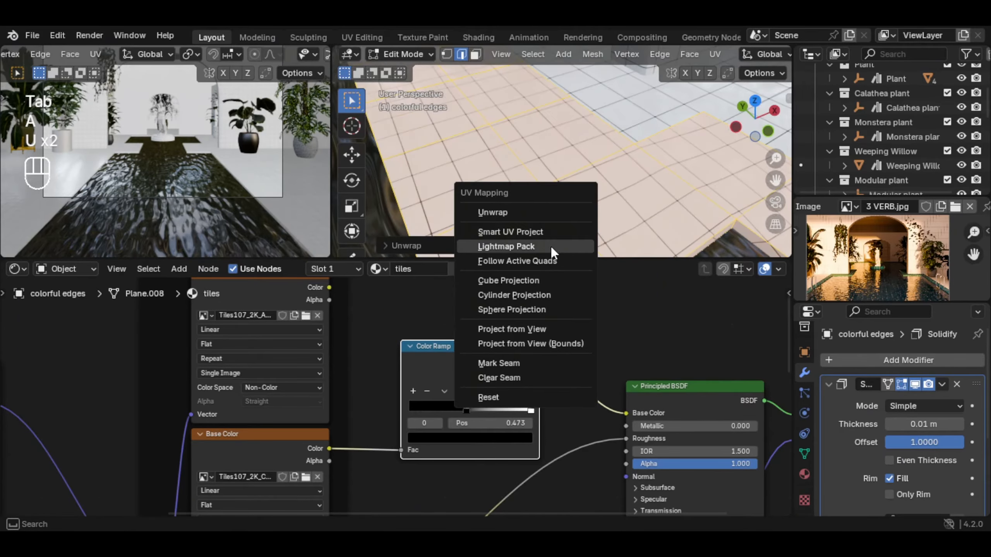
click(552, 281)
key(Tab)
middle_drag(587, 173, 591, 188)
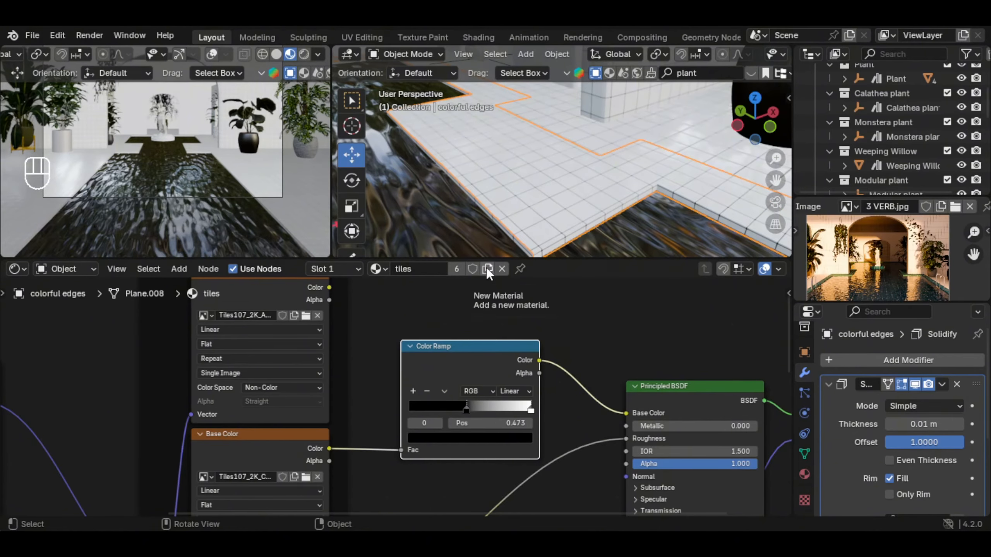
Duplicate the pool border's tiles material as a separate material named tiles blue
middle_drag(589, 193, 605, 185)
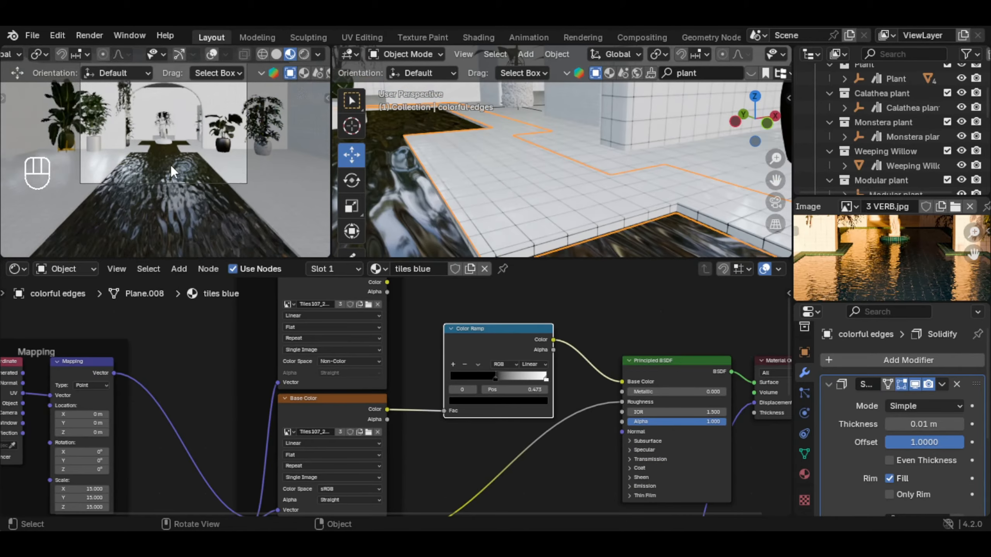
scroll(180, 218, down, 3)
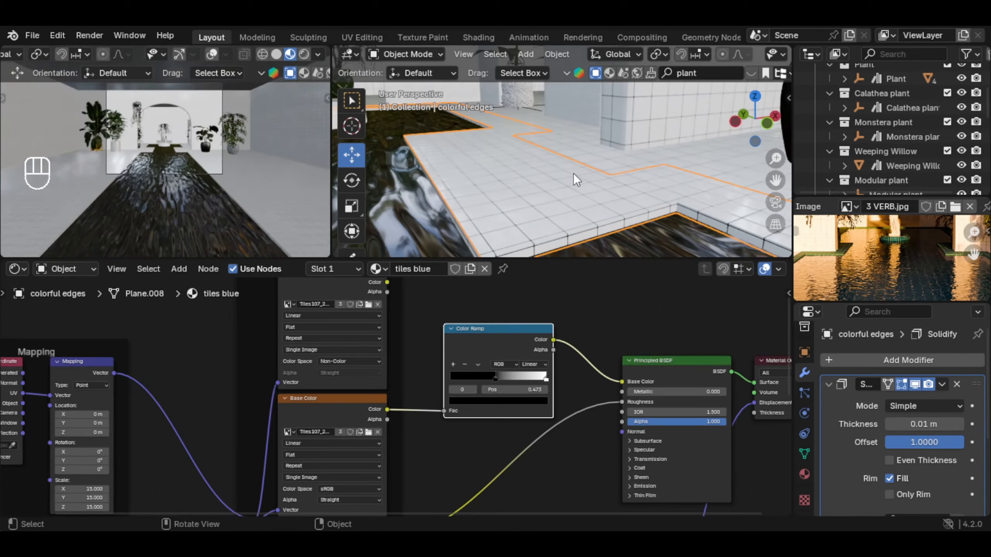
middle_drag(573, 174, 610, 183)
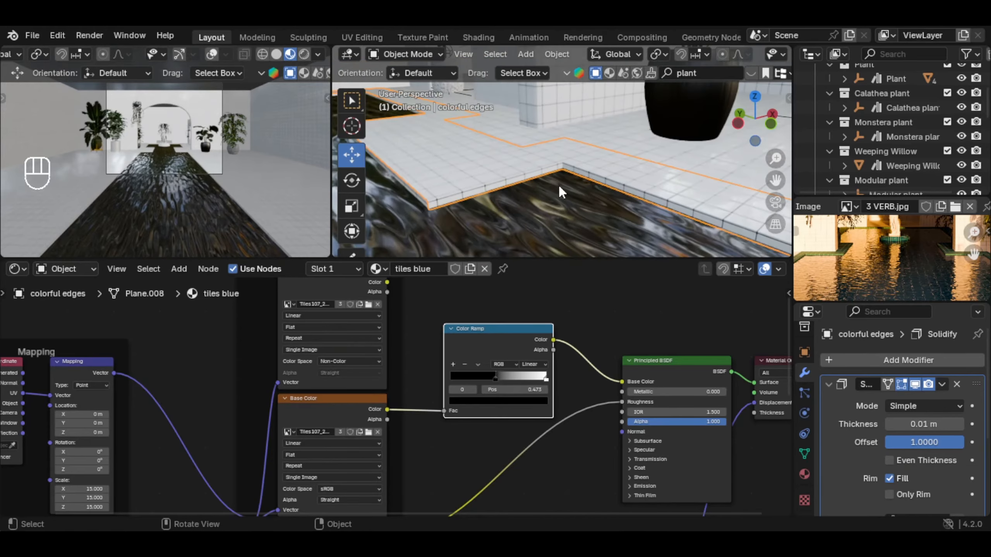
shift+middle_drag(558, 154, 573, 181)
Change the white stop of the tiles blue Color Ramp to a medium blue
scroll(543, 388, up, 5)
middle_drag(543, 388, 493, 410)
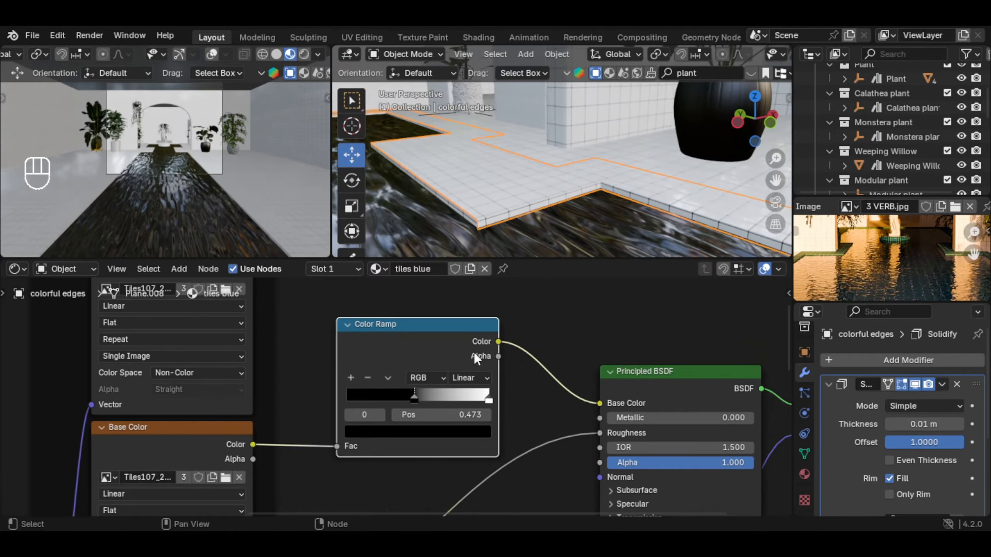
click(483, 400)
click(449, 436)
drag(466, 254, 427, 243)
drag(480, 222, 429, 241)
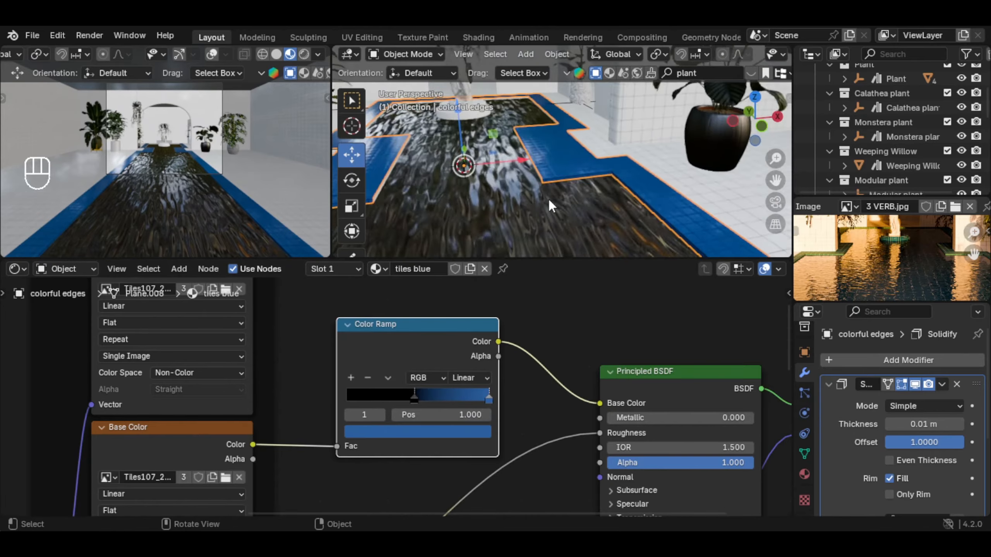
mouse_move(549, 199)
middle_down()
mouse_move(507, 183)
mouse_move(485, 194)
mouse_move(543, 190)
middle_up()
scroll(251, 141, down, 3)
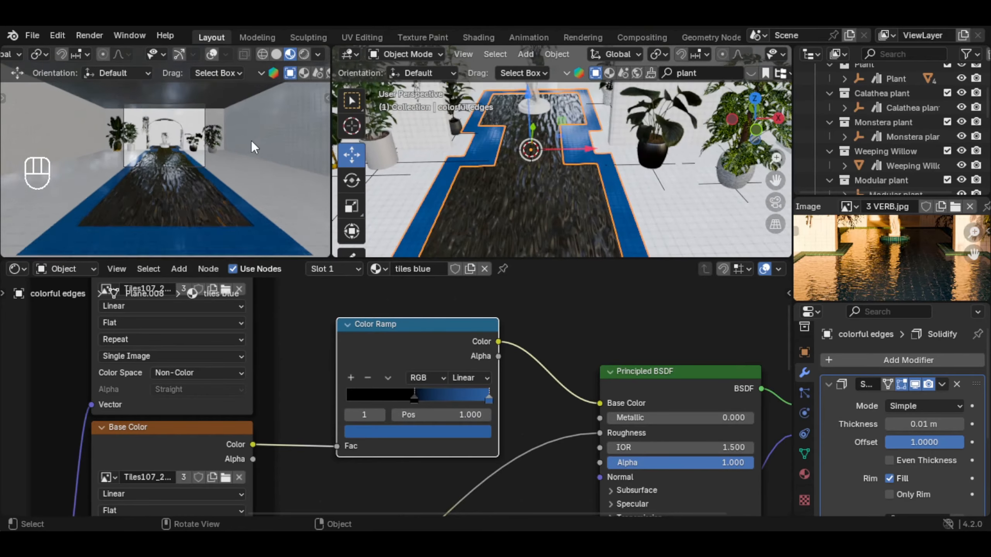
shift+middle_drag(251, 141, 234, 179)
scroll(234, 179, up, 4)
Add a Sun light, move it to about X -86, Y -96, Z 49 m, and display the camera view in rendered shading
middle_drag(540, 188, 465, 190)
scroll(488, 186, down, 5)
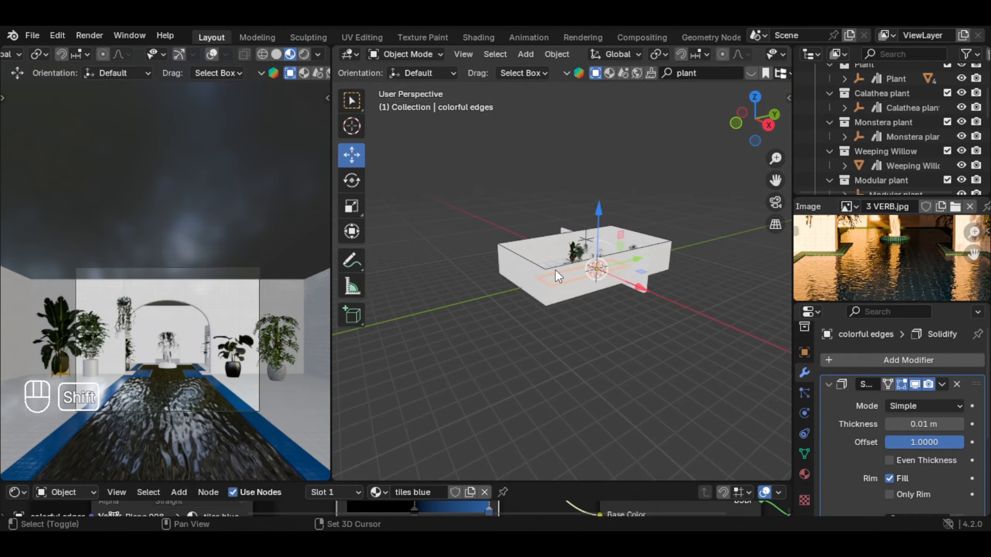
key(shift+a)
mouse_move(547, 231)
mouse_move(550, 405)
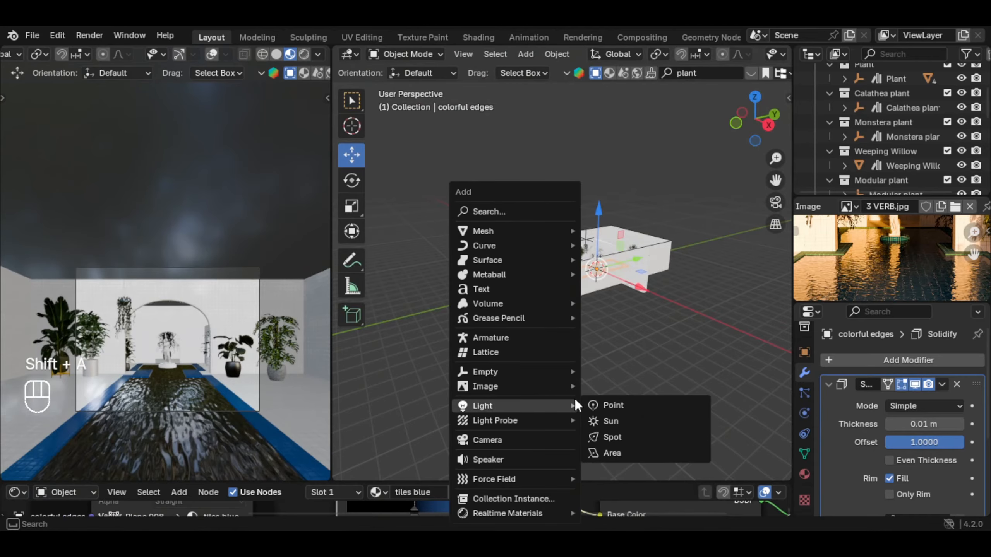
click(626, 419)
key(g)
click(486, 231)
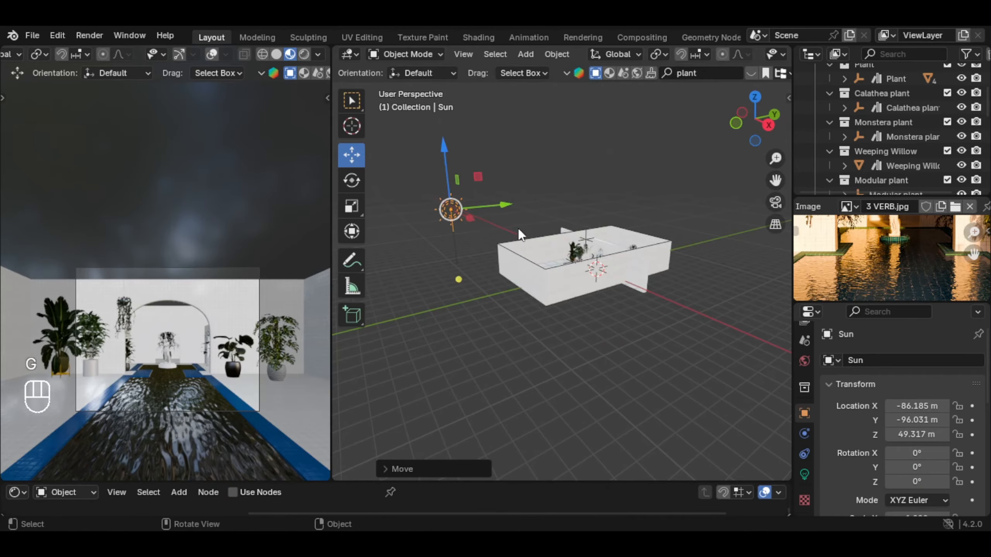
click(304, 55)
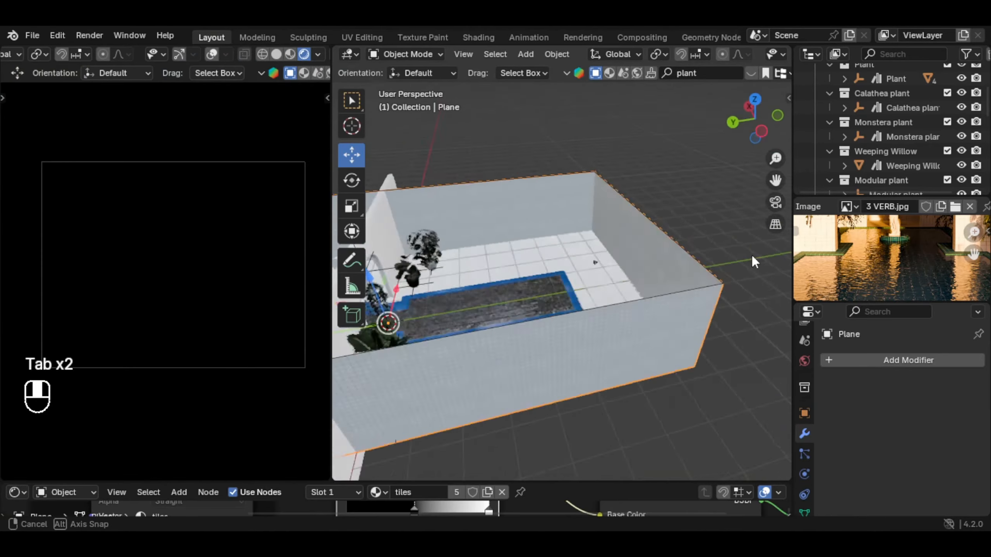
Delete all the faces of the room's front wall, opposite the arch, from the Plane mesh
middle_drag(655, 253, 582, 244)
key(Tab)
middle_drag(515, 245, 482, 255)
key(3)
click(744, 242)
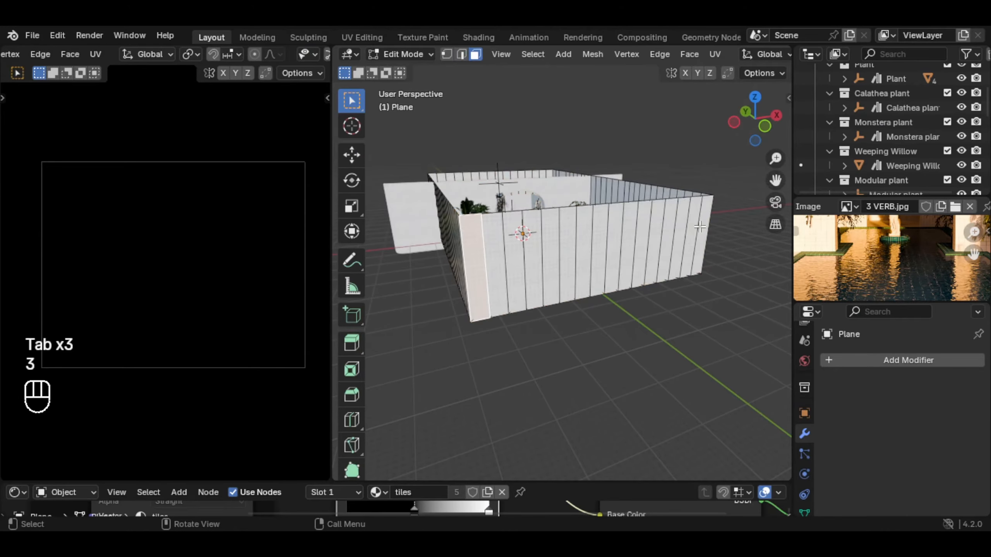
ctrl+click(704, 223)
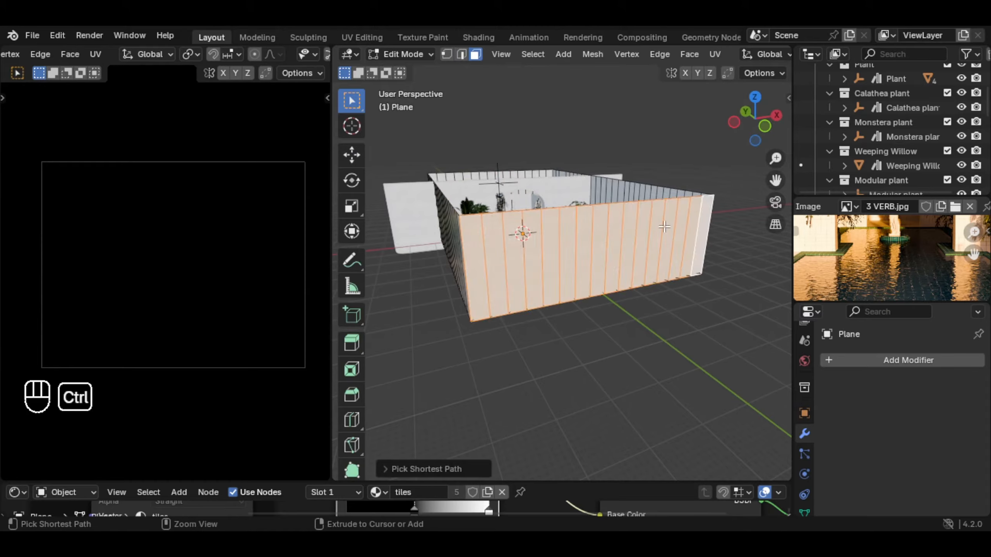
middle_drag(704, 223, 624, 222)
key(ctrl+z)
key(x)
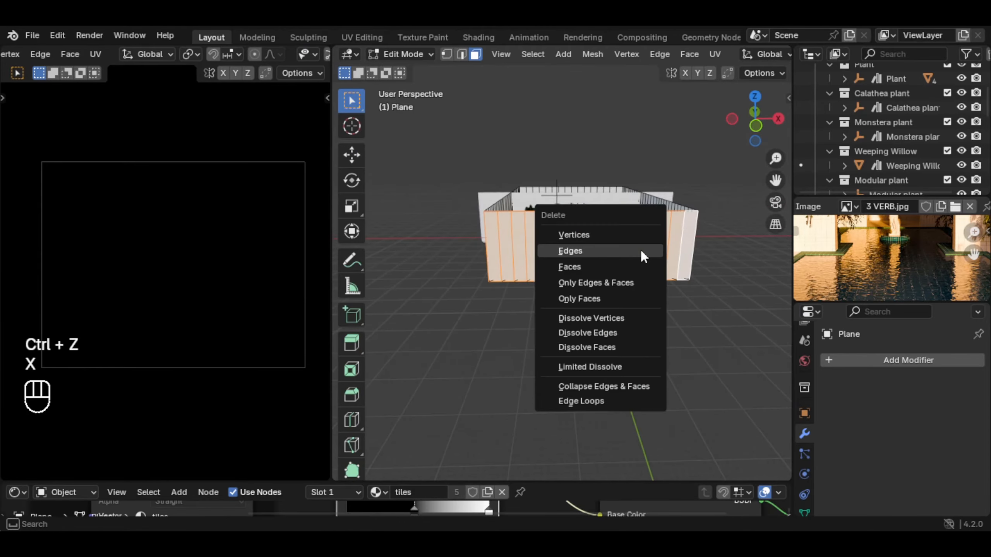
click(601, 263)
key(Tab)
middle_drag(601, 312, 657, 289)
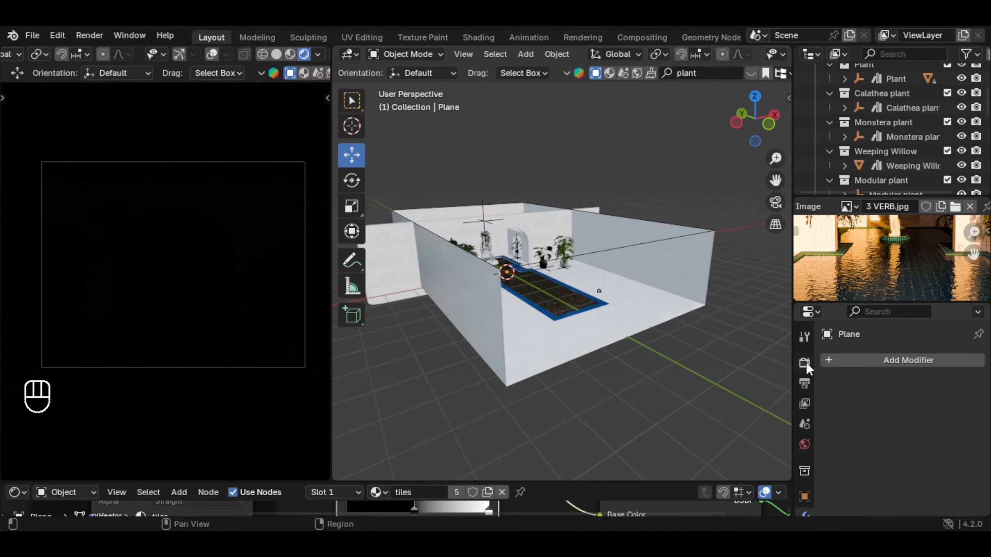
Use the autumn_field environment texture as the world background's color
click(804, 444)
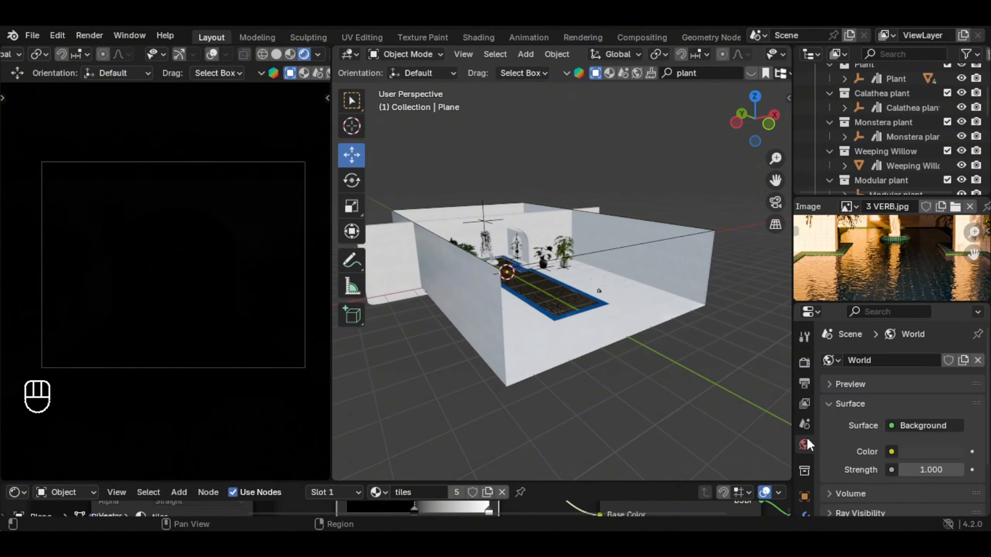
click(893, 452)
click(469, 291)
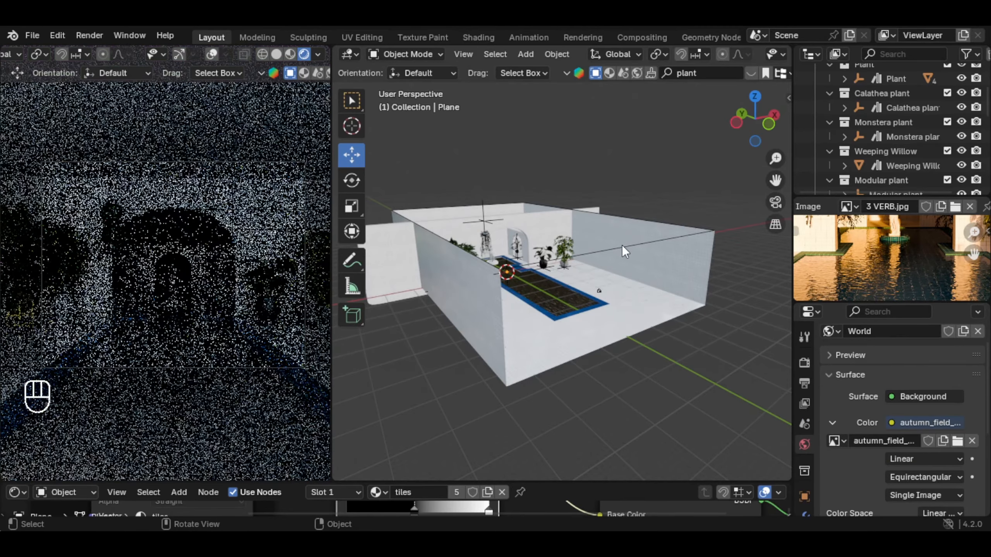
middle_drag(622, 245, 650, 183)
scroll(936, 422, down, 6)
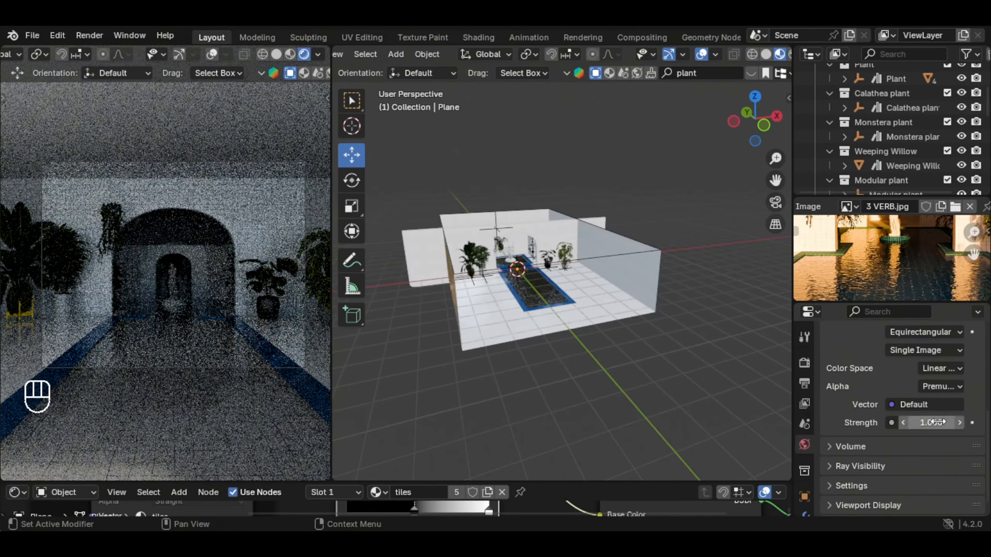
Set the Sun light's strength to 6
middle_drag(478, 320, 422, 321)
scroll(449, 320, down, 2)
shift+middle_drag(465, 318, 531, 325)
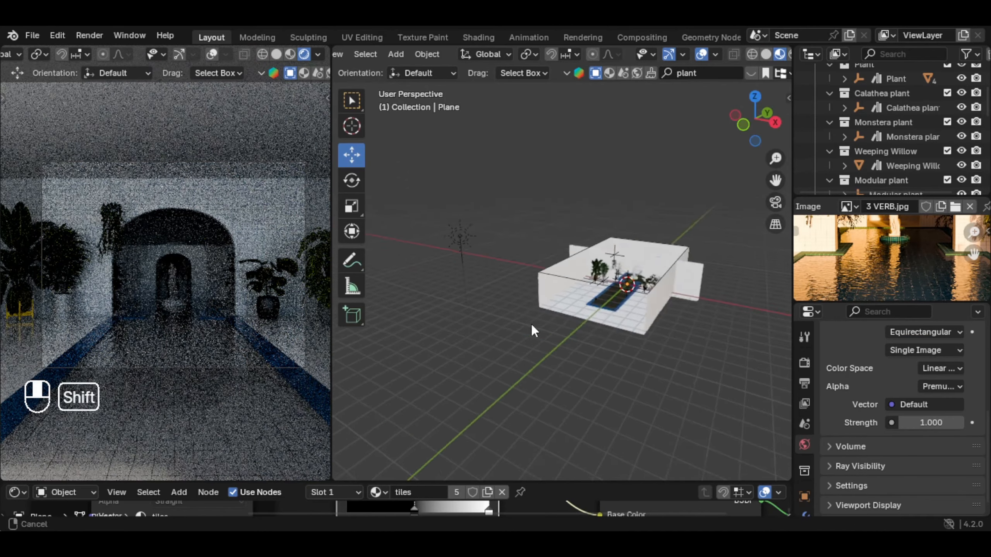
scroll(481, 236, up, 4)
scroll(806, 484, down, 4)
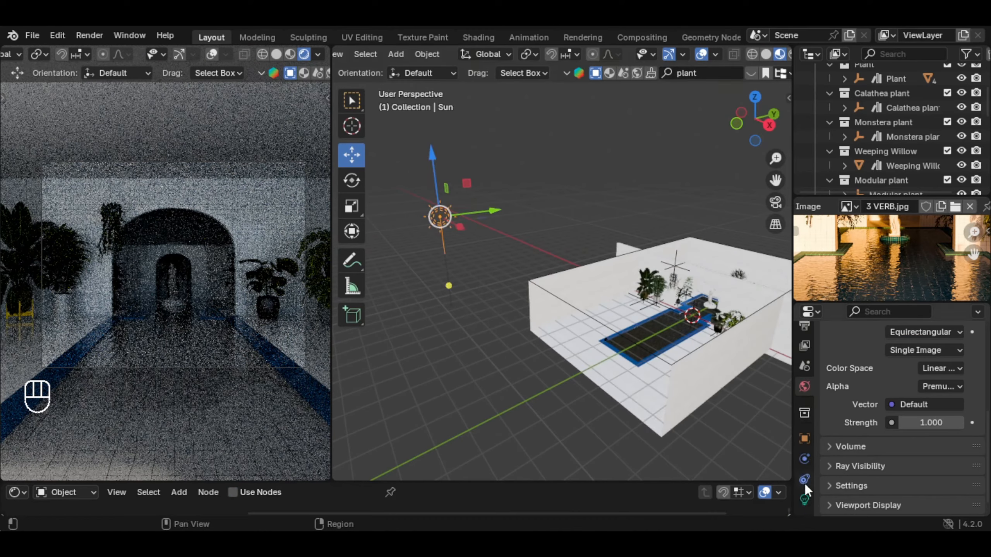
click(805, 477)
scroll(932, 428, up, 5)
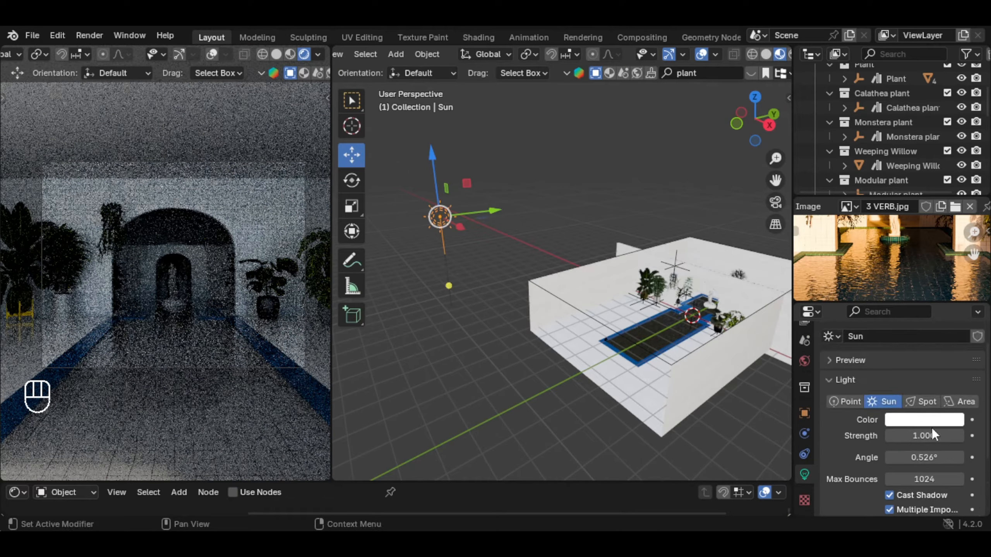
click(932, 433)
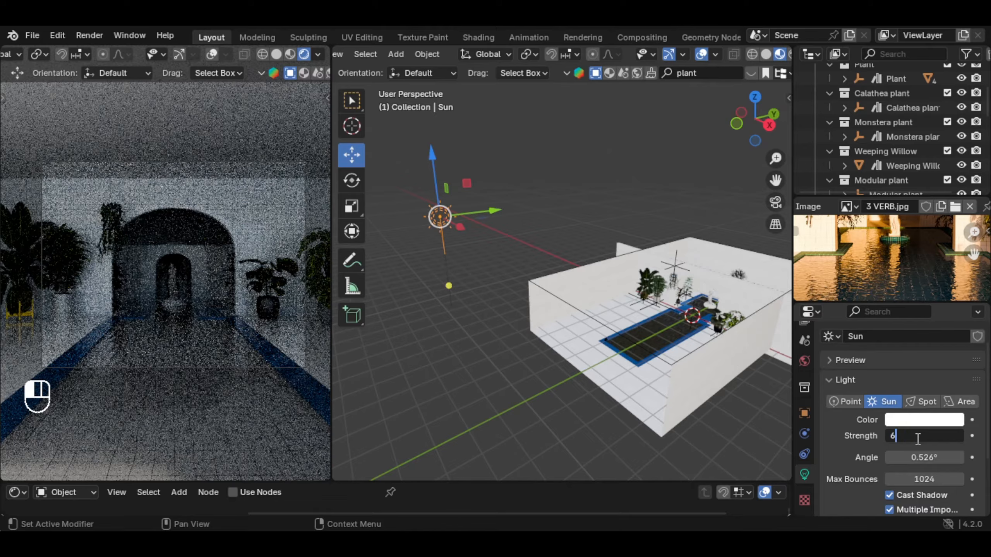
text(6)
key(Return)
Rotate the Sun about 83° around the global X axis and about 20° around the global Z axis
key(r)
key(x)
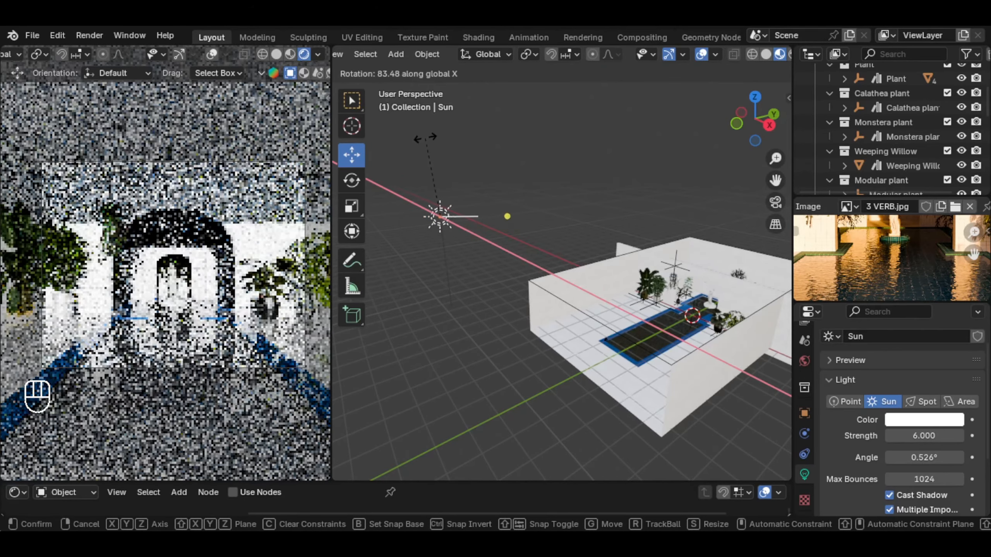
click(426, 138)
key(r)
key(z)
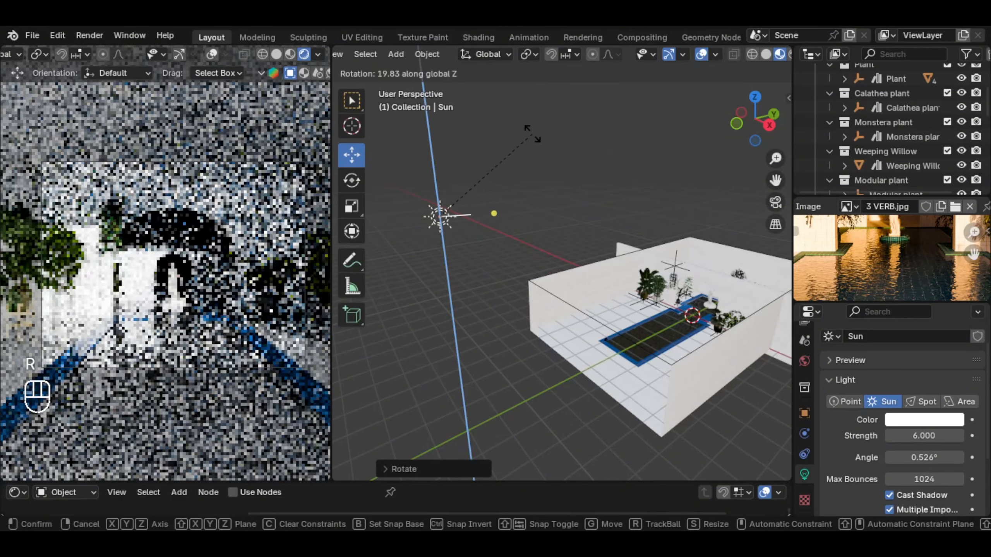
click(533, 133)
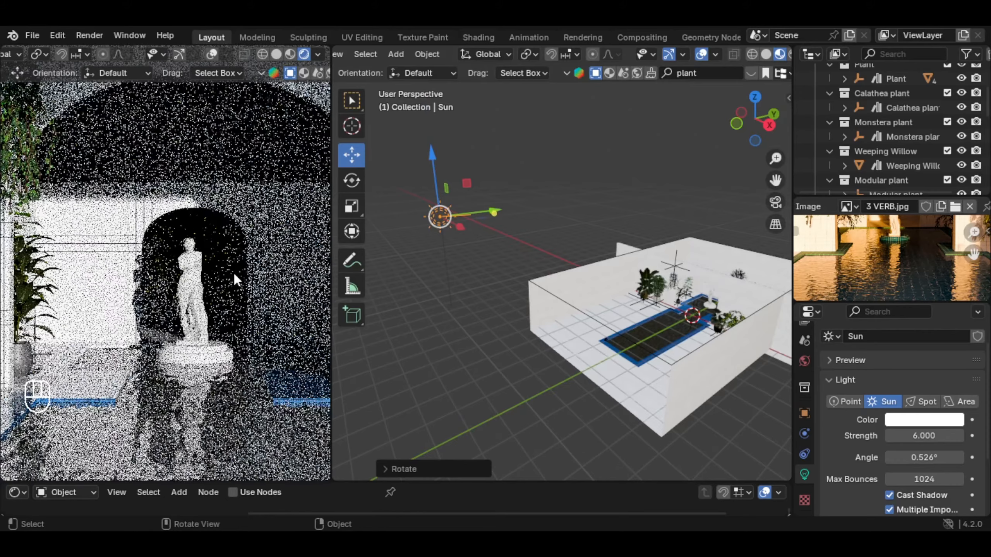
Fine-tune the Sun's direction by rotating it about -5° around the global Z axis
key(r)
key(z)
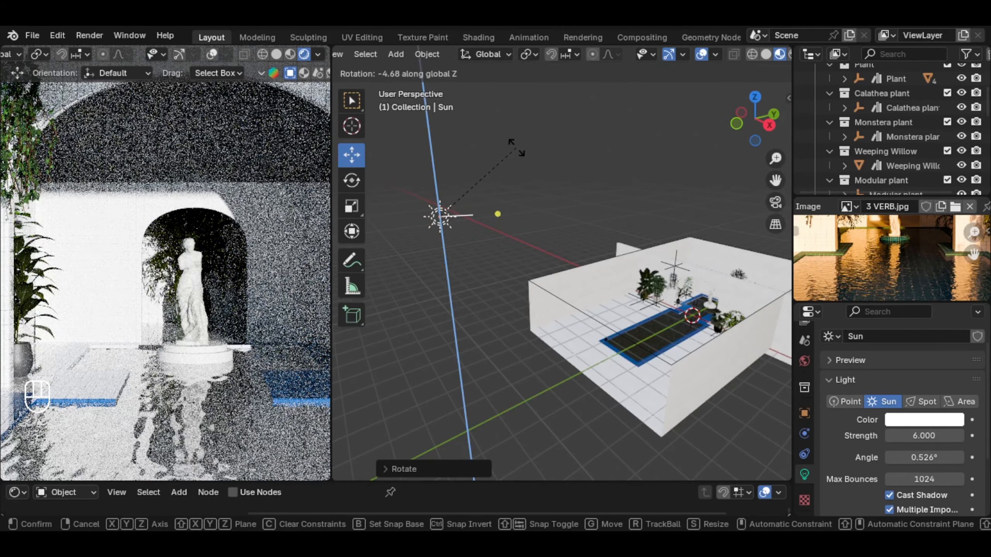
click(516, 147)
Give the Sun a warm orange-yellow color and set its strength to 7
scroll(893, 253, down, 2)
scroll(494, 172, down, 4)
click(924, 420)
click(843, 309)
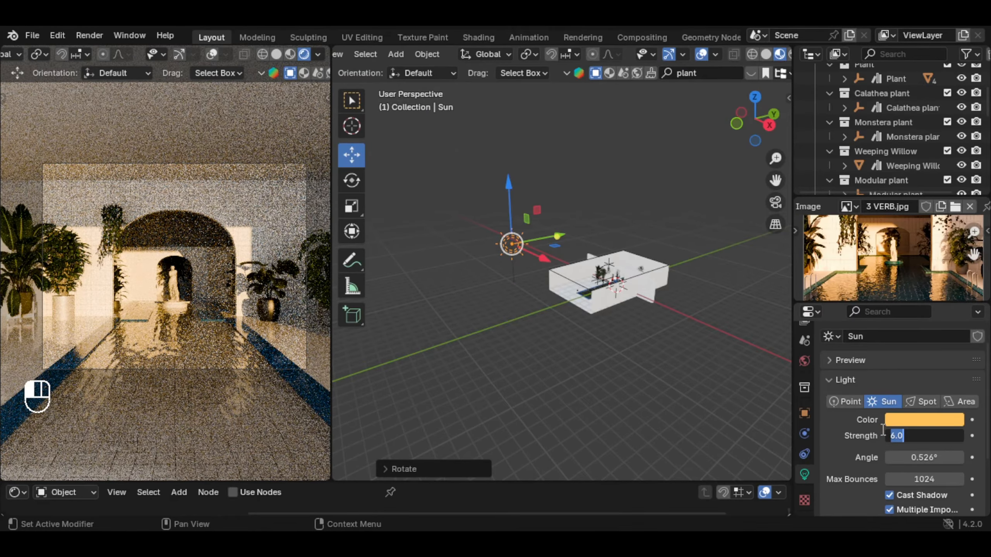
scroll(625, 325, up, 4)
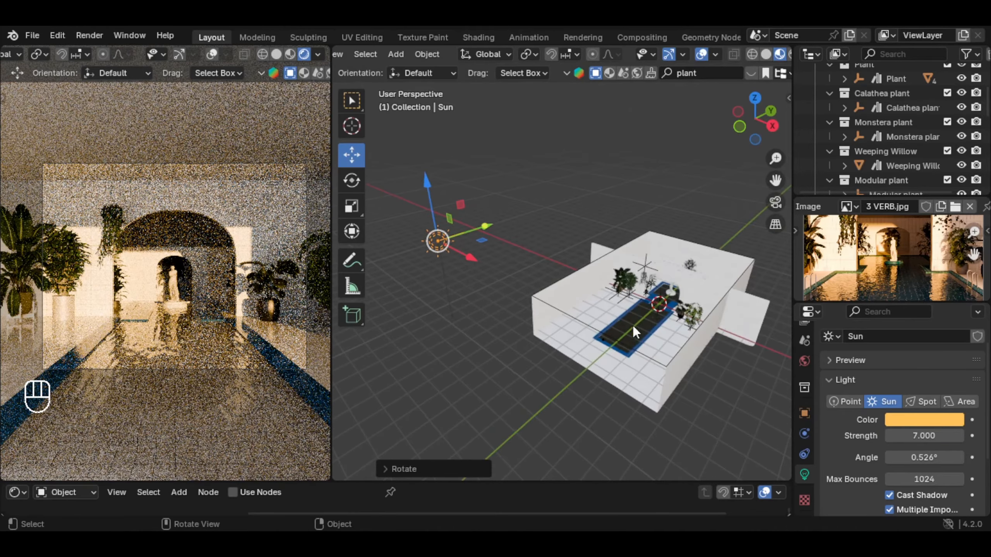
Hide the pool's water surface, Plane.006, to expose the pool floor
shift+middle_drag(632, 324, 598, 294)
scroll(617, 336, up, 3)
scroll(597, 293, up, 3)
click(607, 307)
scroll(923, 160, down, 5)
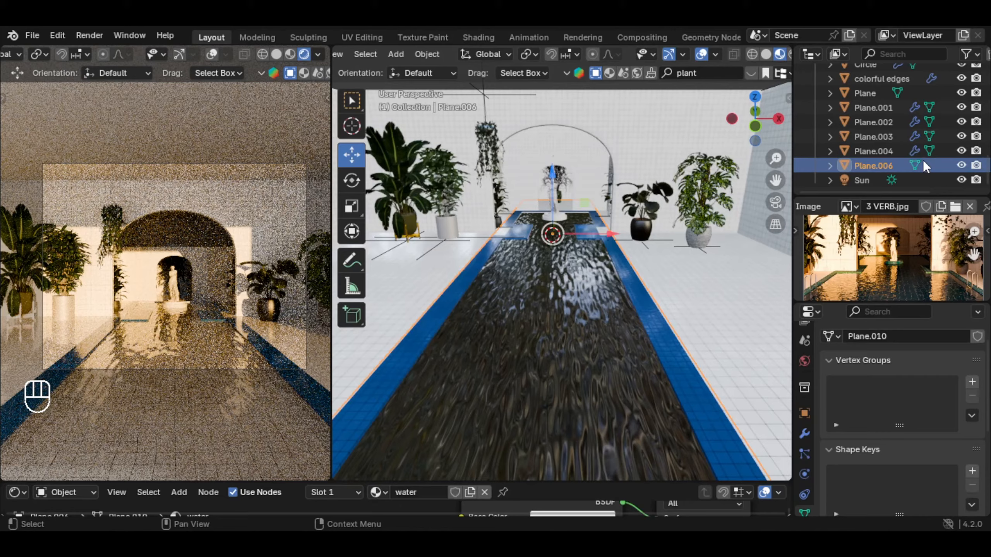
click(961, 166)
Select all the floor faces of the main pool basin in the Plane mesh
shift+middle_drag(539, 313, 525, 279)
click(525, 278)
click(634, 237)
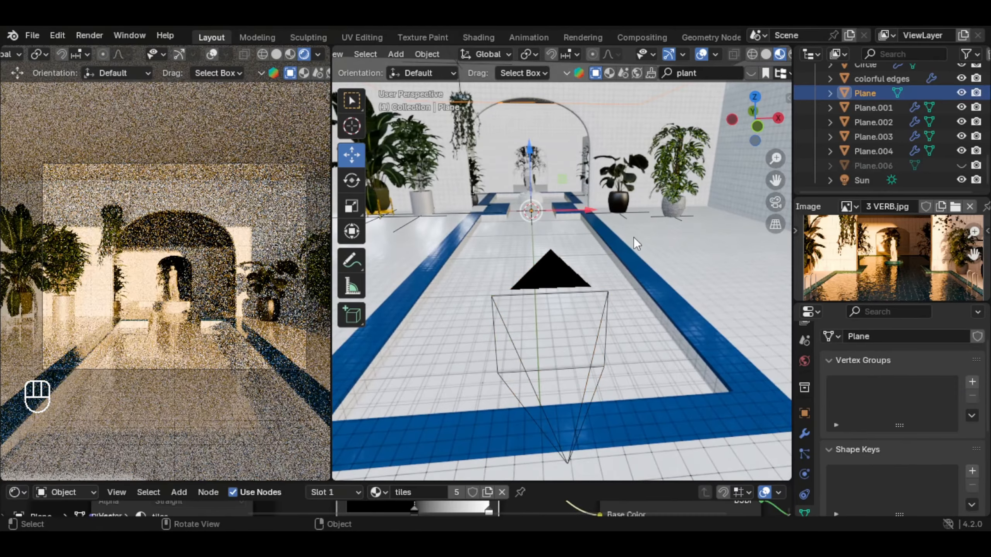
key(Tab)
middle_drag(634, 237, 378, 95)
middle_drag(357, 55, 487, 55)
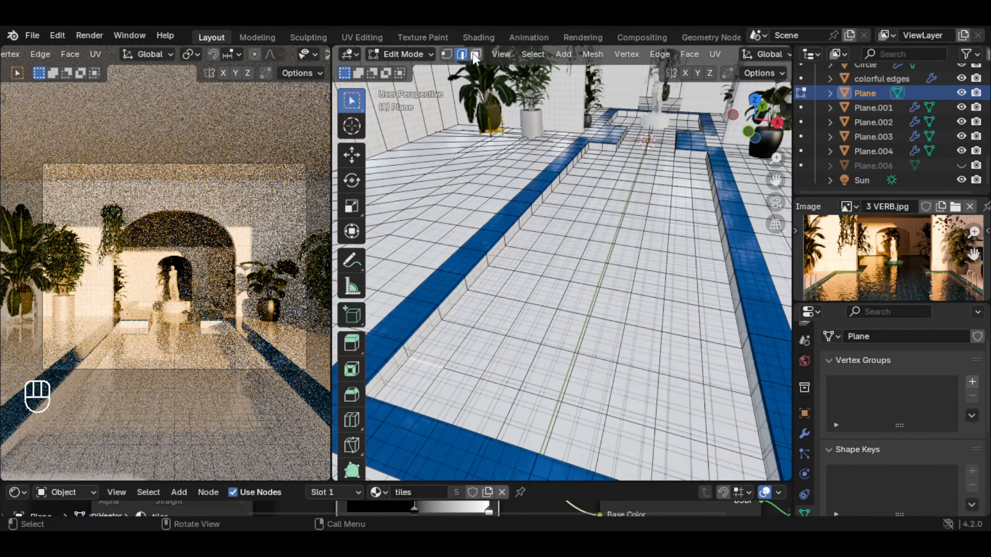
click(475, 55)
click(412, 383)
shift+middle_drag(485, 343, 416, 381)
shift+middle_drag(594, 90, 672, 268)
scroll(617, 297, up, 4)
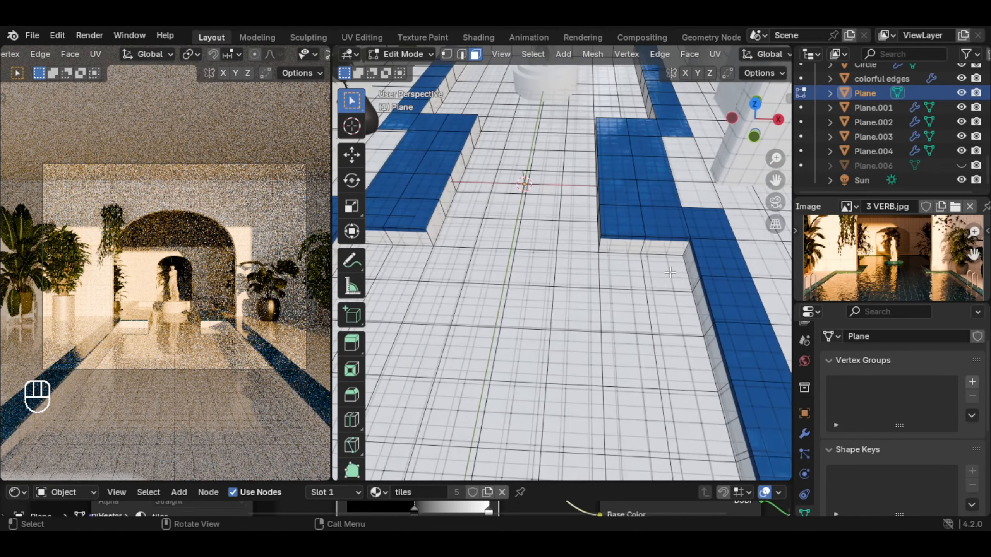
key(ctrl)
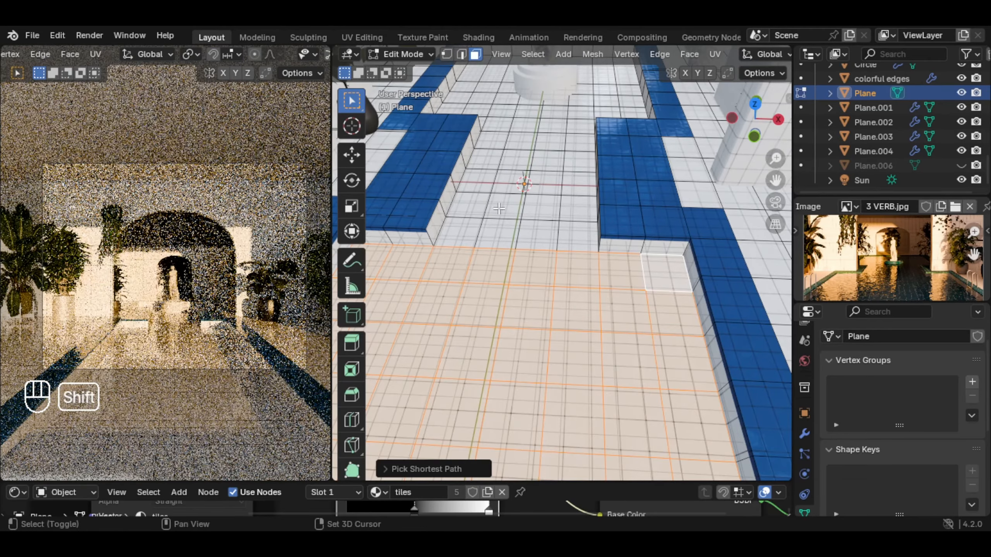
shift+middle_drag(665, 275, 679, 321)
Add the floor faces of the narrow channel between the two basins to the selection with Circle Select
scroll(679, 321, down, 1)
key(c)
drag(535, 195, 522, 230)
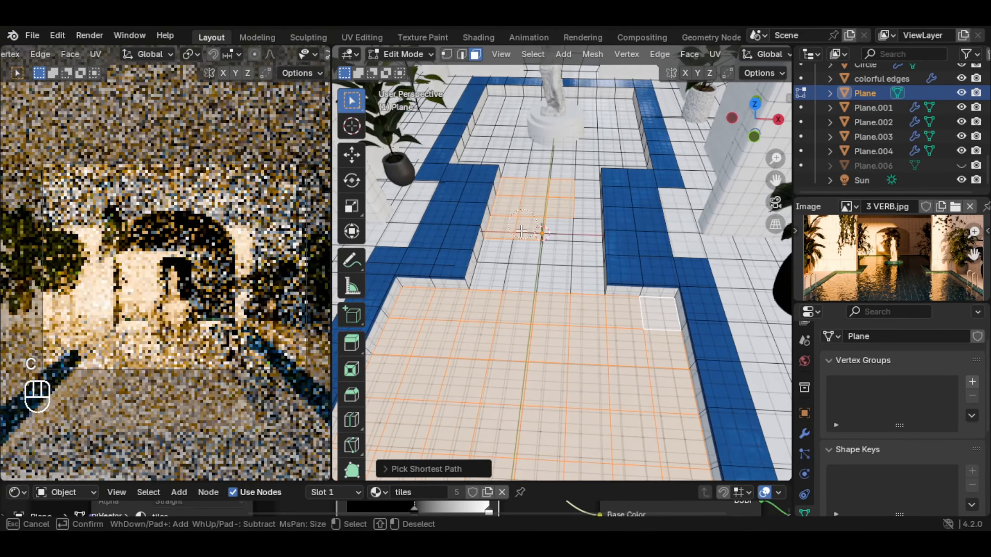
shift+middle_drag(565, 186, 551, 291)
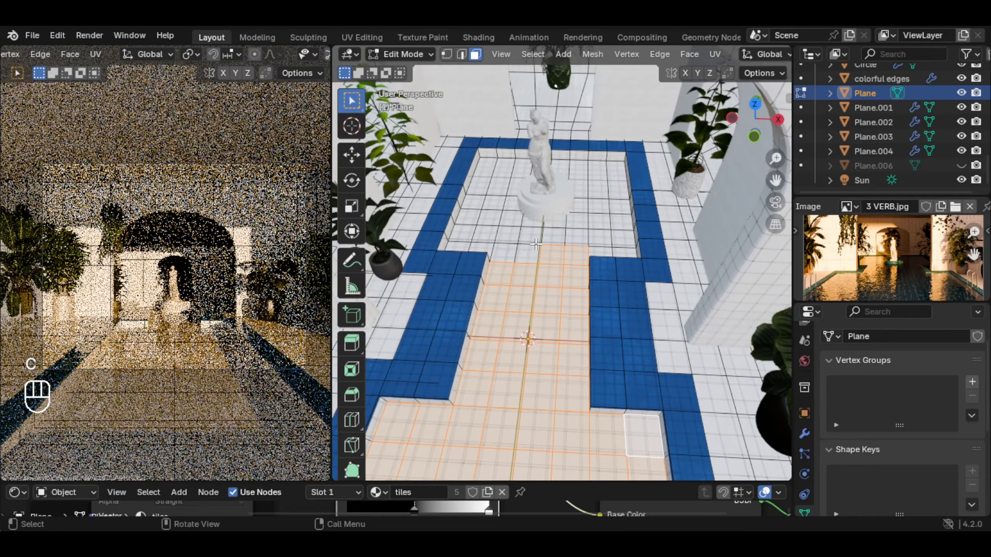
Extend the Circle Select selection to the floor faces of the basin around the statue
key(c)
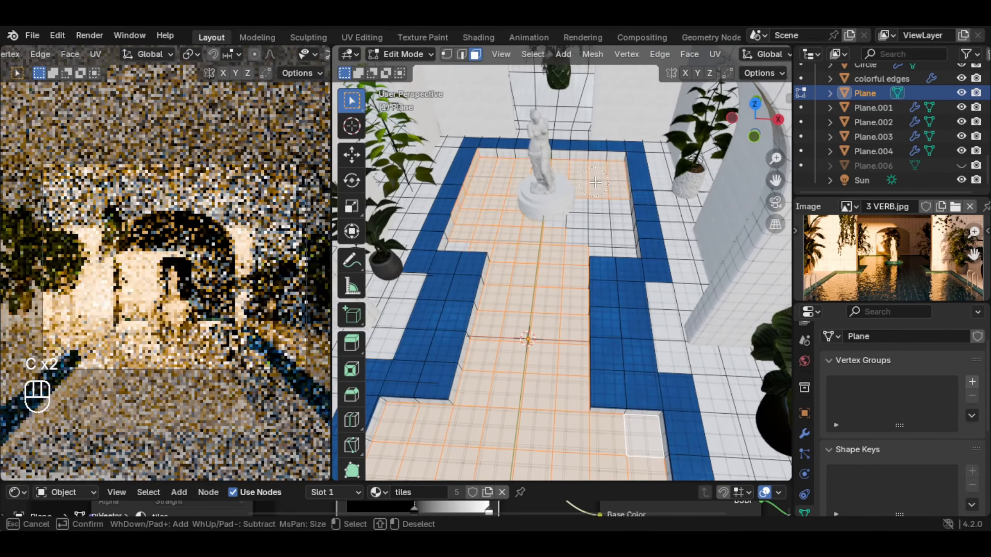
right_click(593, 233)
middle_drag(593, 233, 554, 230)
scroll(554, 231, up, 3)
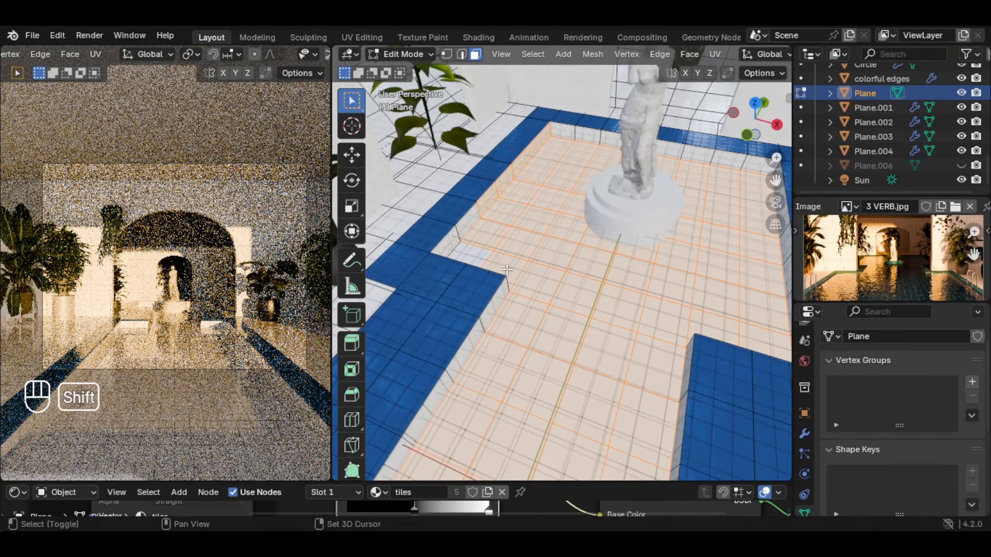
shift+middle_drag(461, 188, 534, 229)
scroll(531, 231, up, 2)
key(c)
drag(525, 193, 566, 140)
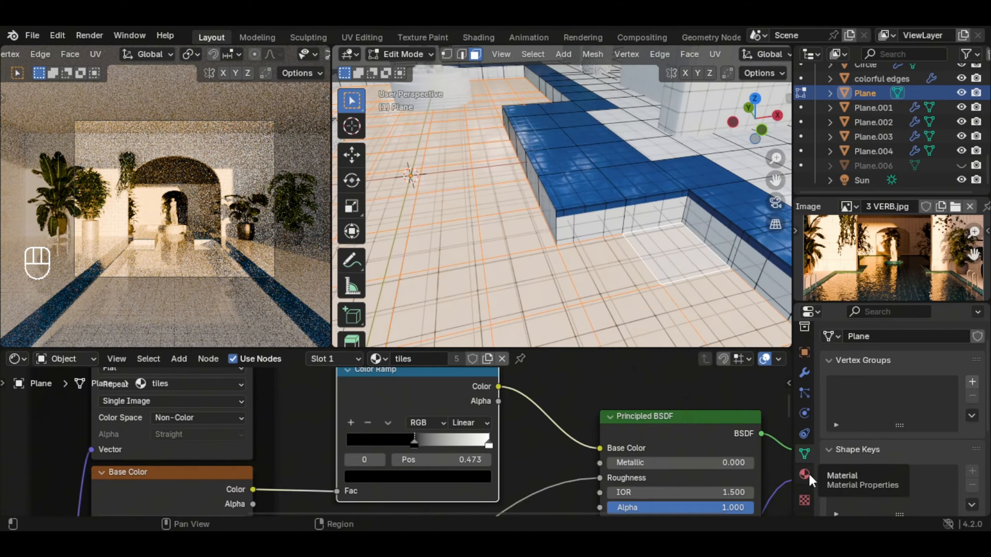
Add a second material slot holding tiles blue and assign it to the selected pool floor faces
click(805, 474)
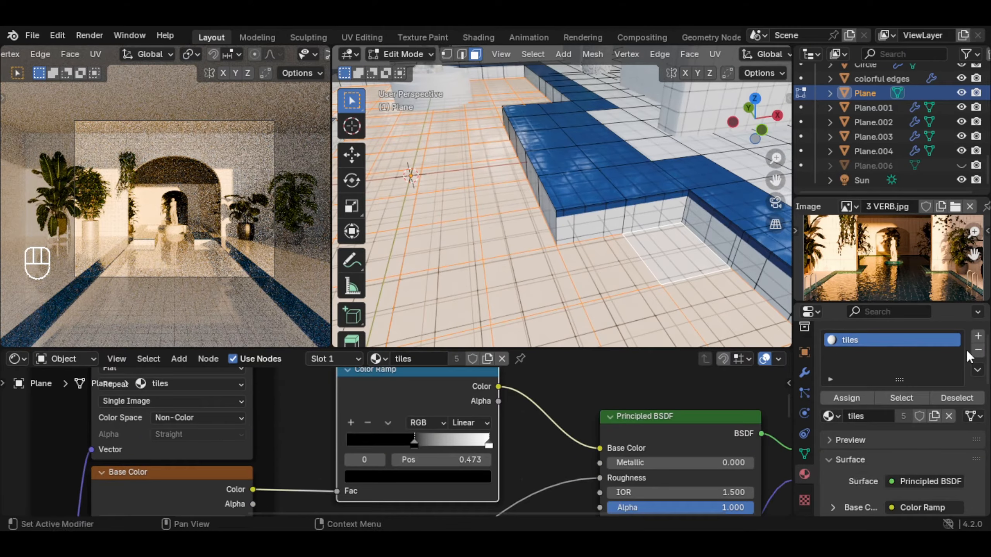
click(978, 337)
click(830, 463)
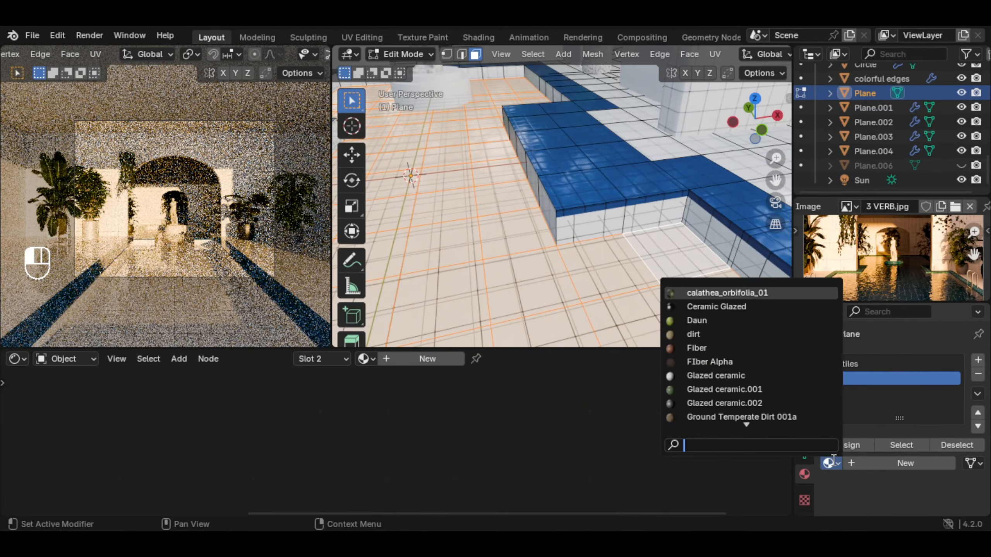
text(tiles)
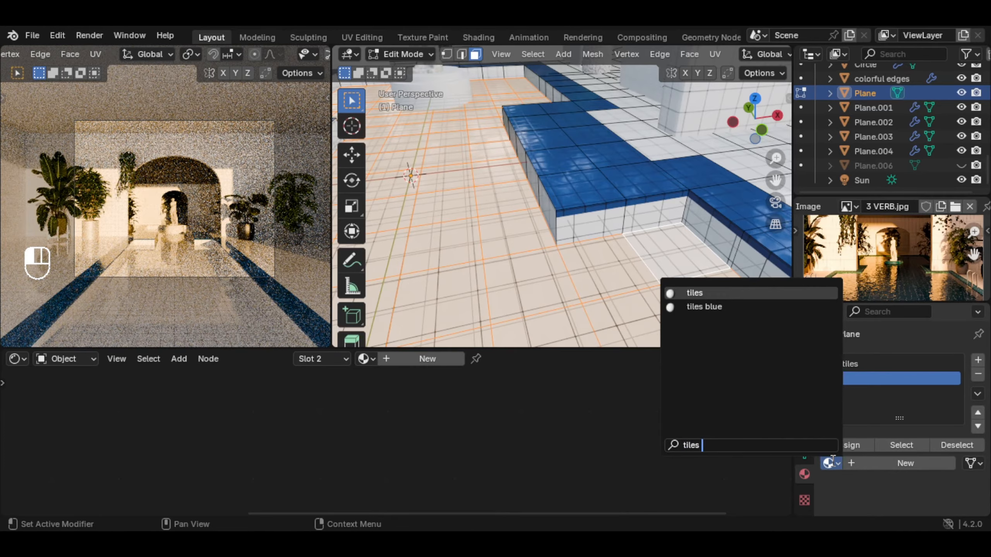
click(751, 307)
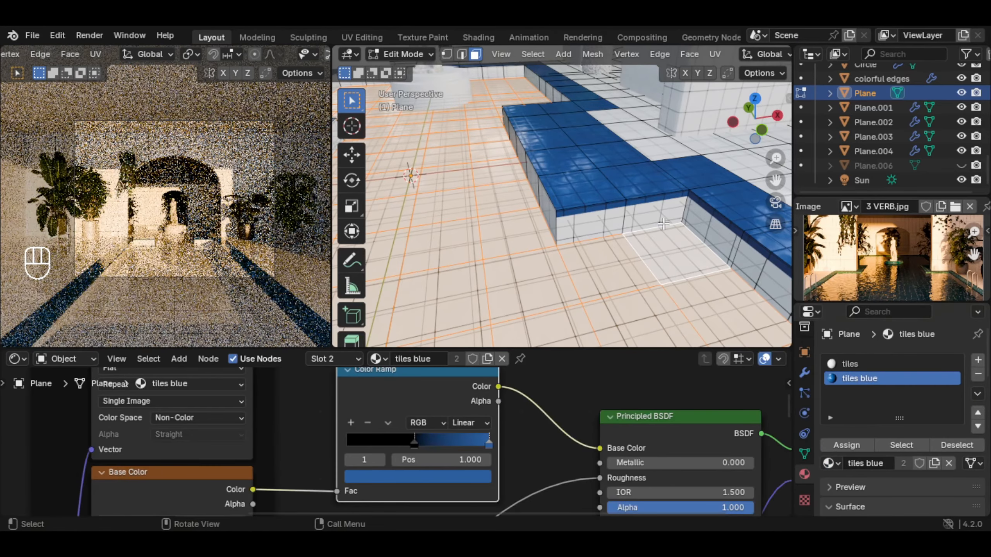
click(855, 447)
middle_drag(679, 287, 556, 226)
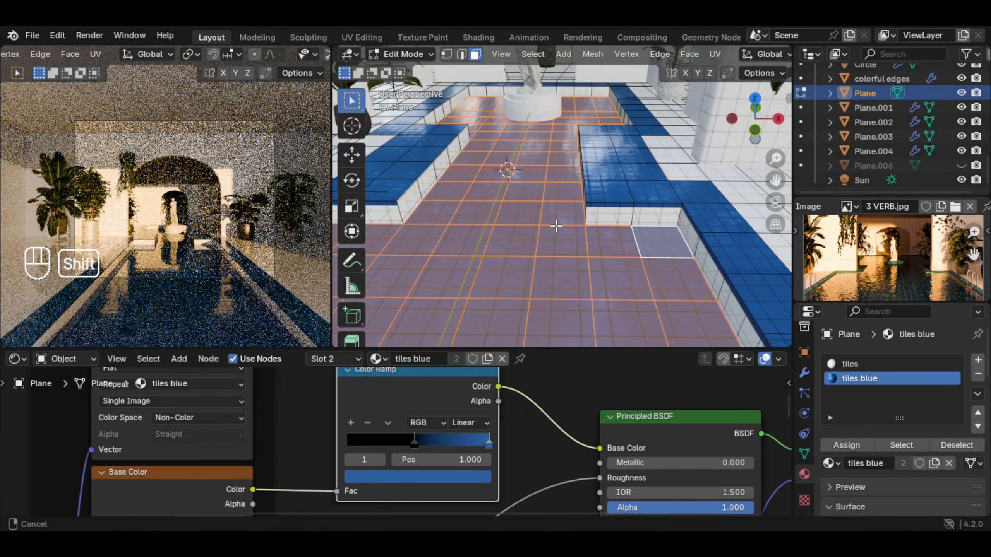
scroll(556, 226, down, 3)
scroll(213, 275, up, 2)
shift+middle_drag(235, 286, 239, 244)
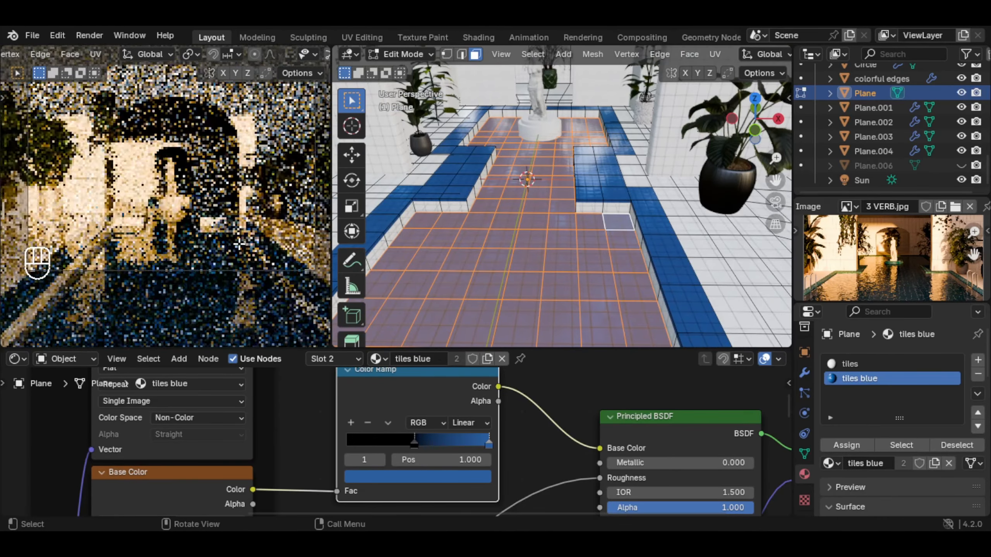
Leave the Plane mesh and open the colorful edges object in Edit Mode with edge selection, isolated in Local View
middle_drag(475, 244, 550, 224)
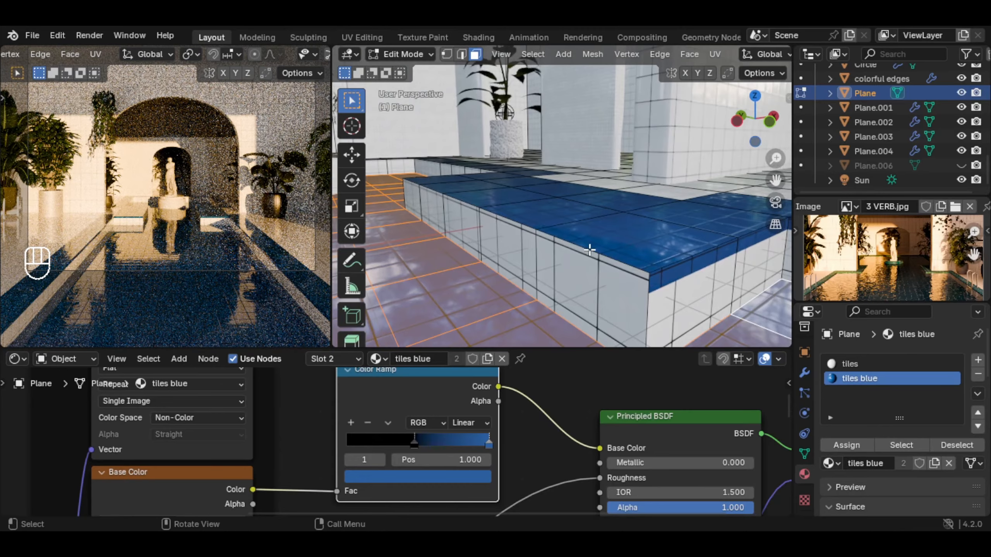
click(615, 223)
key(Tab)
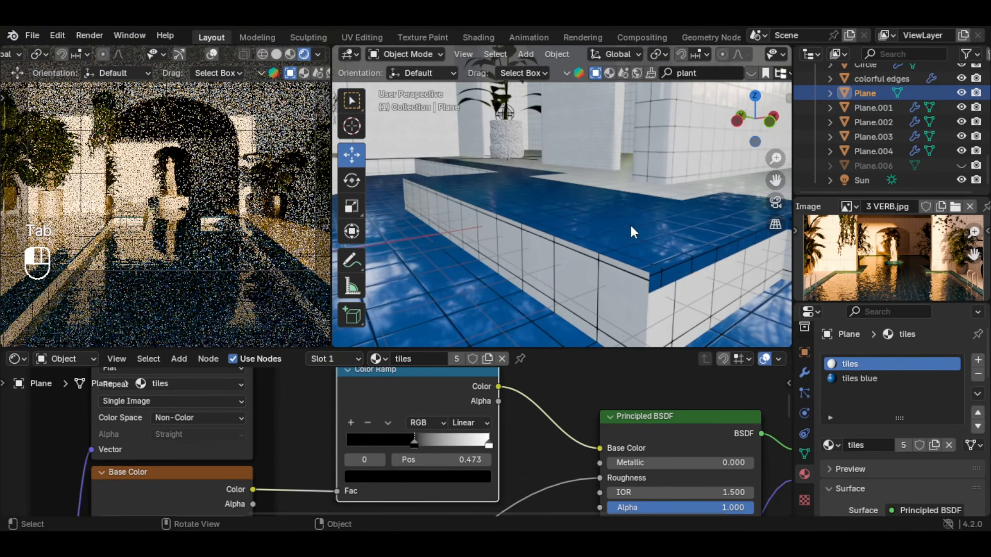
click(633, 232)
key(Tab)
middle_drag(747, 247, 493, 236)
click(496, 235)
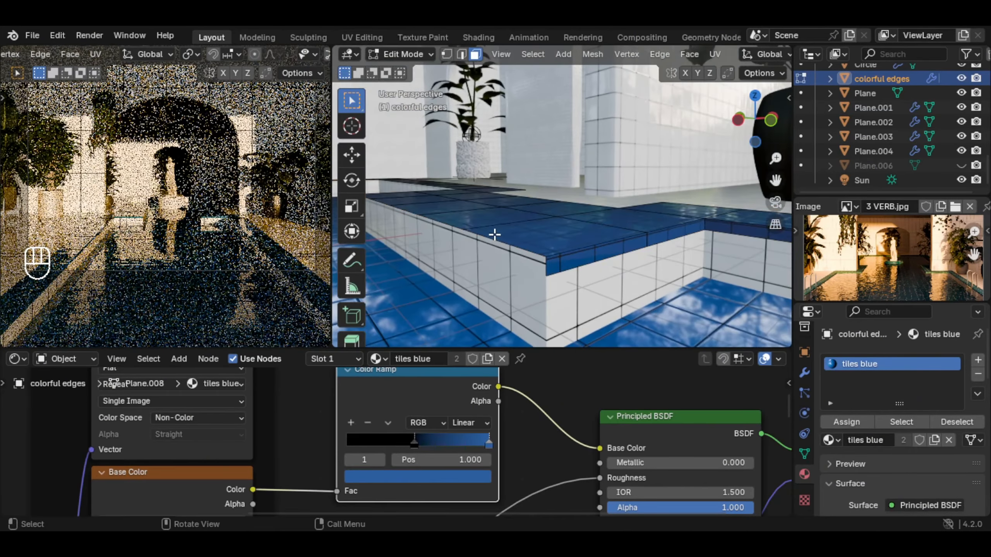
click(467, 58)
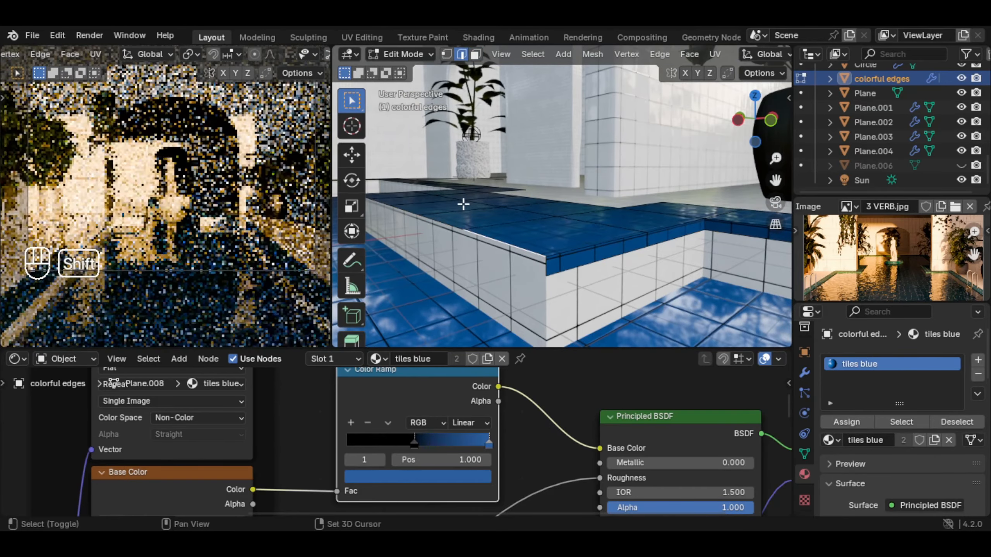
middle_drag(462, 204, 611, 224)
ctrl+shift+click(478, 264)
key(KP_Divide)
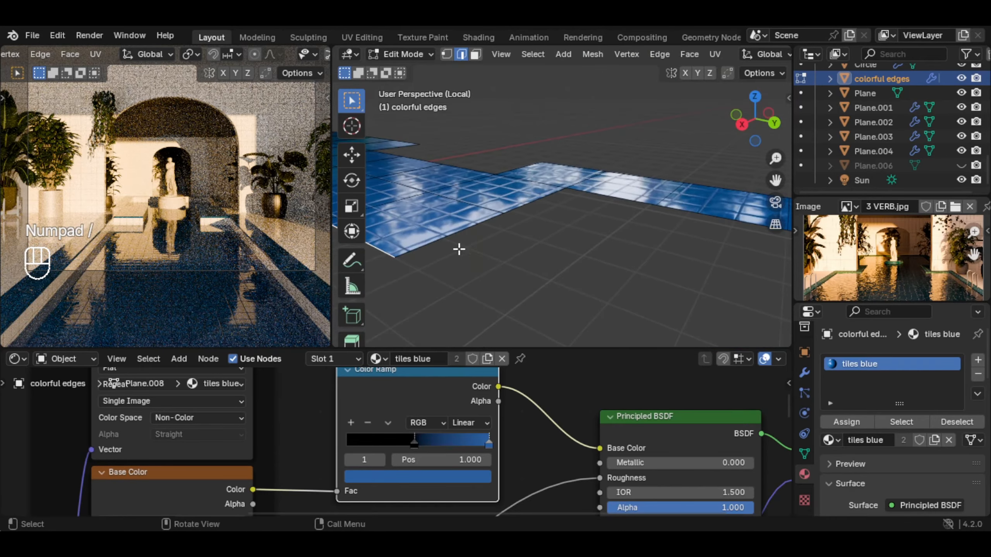
Select the inner border edges of the blue pool rim and extrude them about 0.39 m down along Z
ctrl+shift+click(533, 202)
middle_drag(533, 201, 651, 226)
ctrl+shift+click(737, 219)
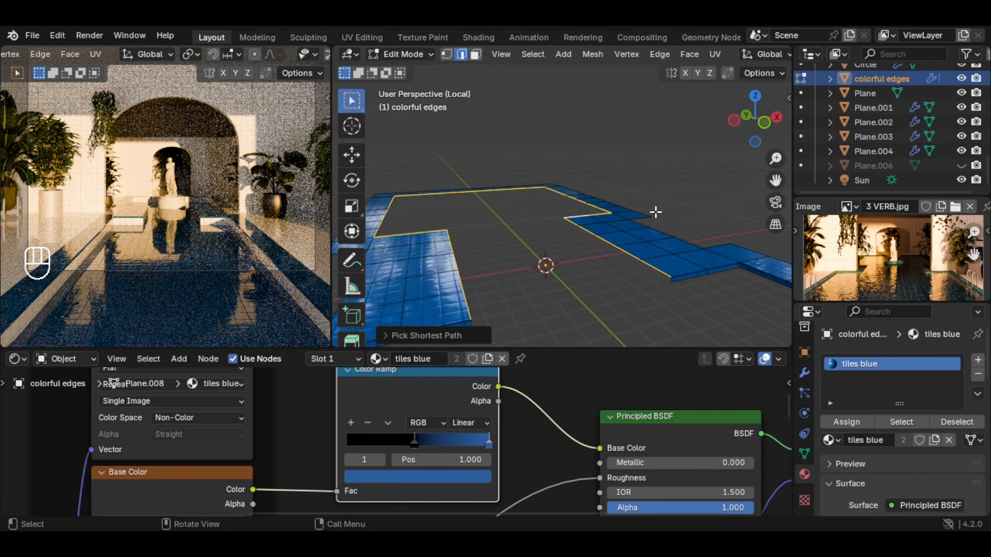
key(e)
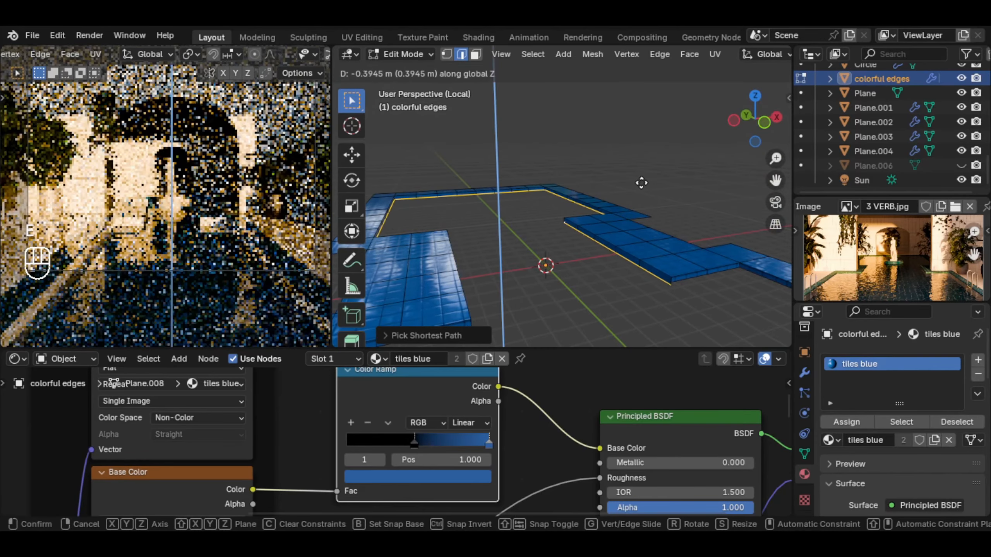
click(641, 182)
Merge the selected vertices at the lower corner of the extruded rim at their center
scroll(658, 212, up, 5)
shift+middle_drag(660, 212, 620, 257)
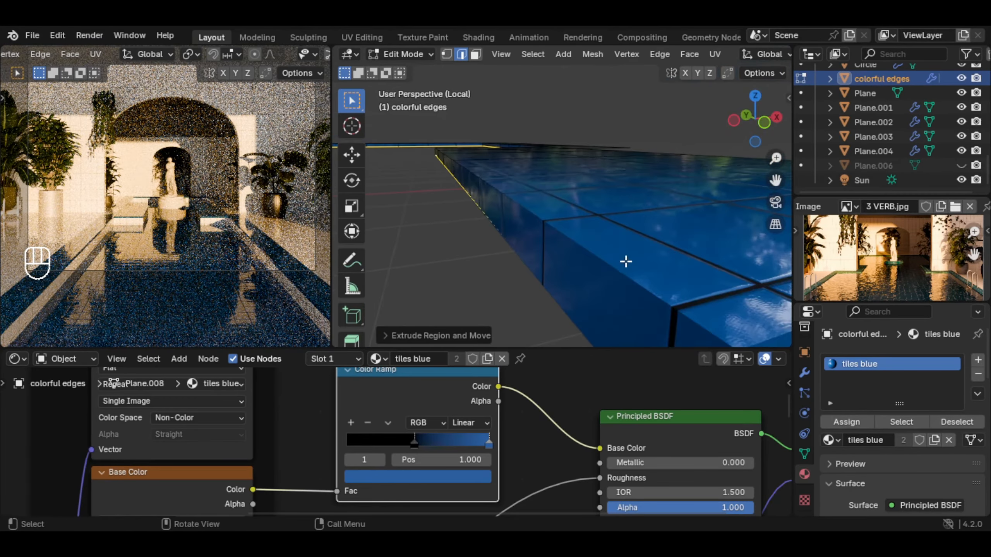
scroll(641, 269, up, 2)
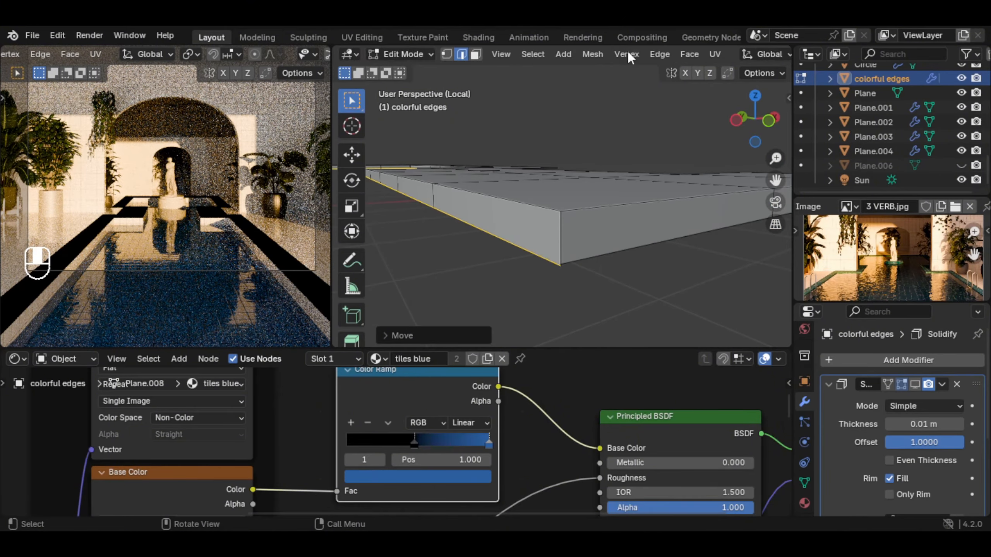
drag(551, 248, 608, 279)
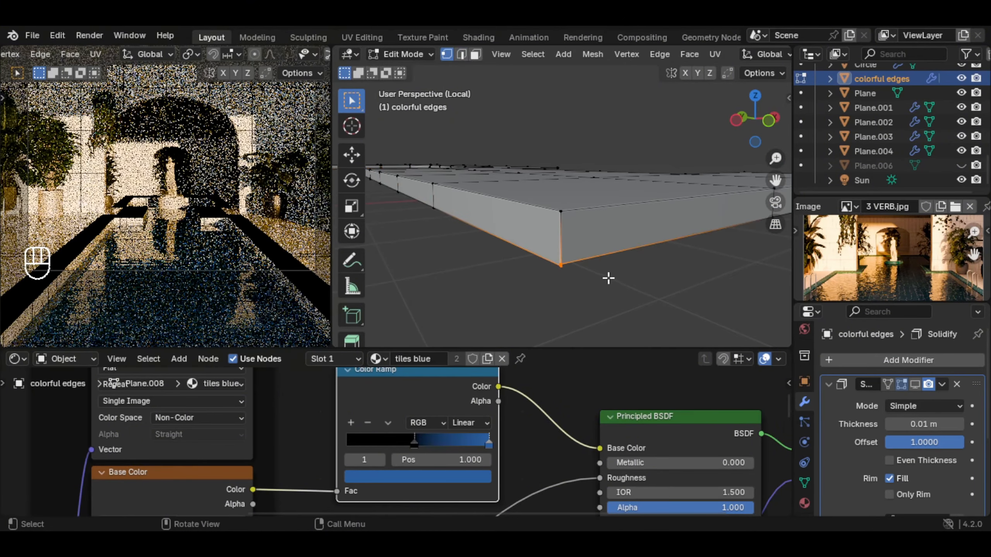
middle_drag(608, 279, 604, 266)
key(m)
key(m)
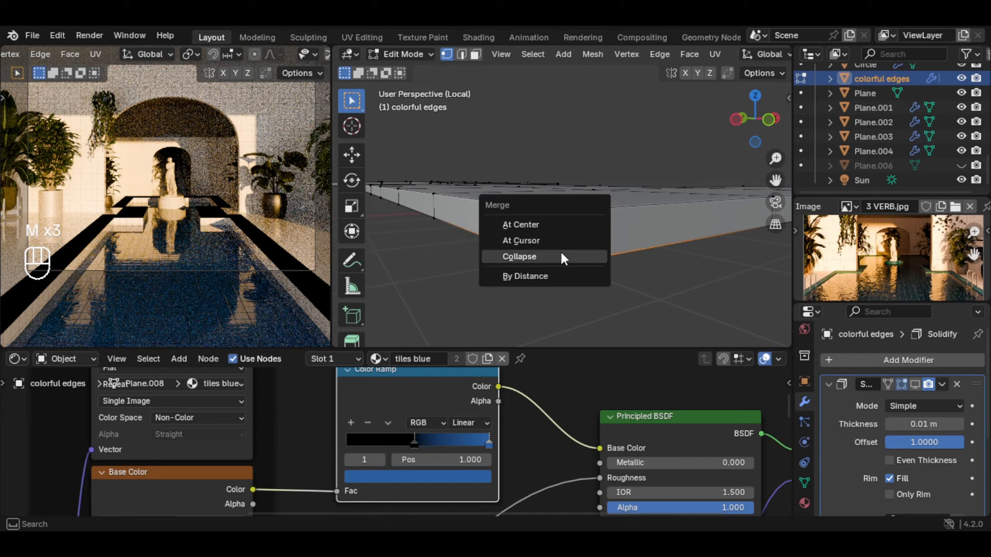
click(521, 225)
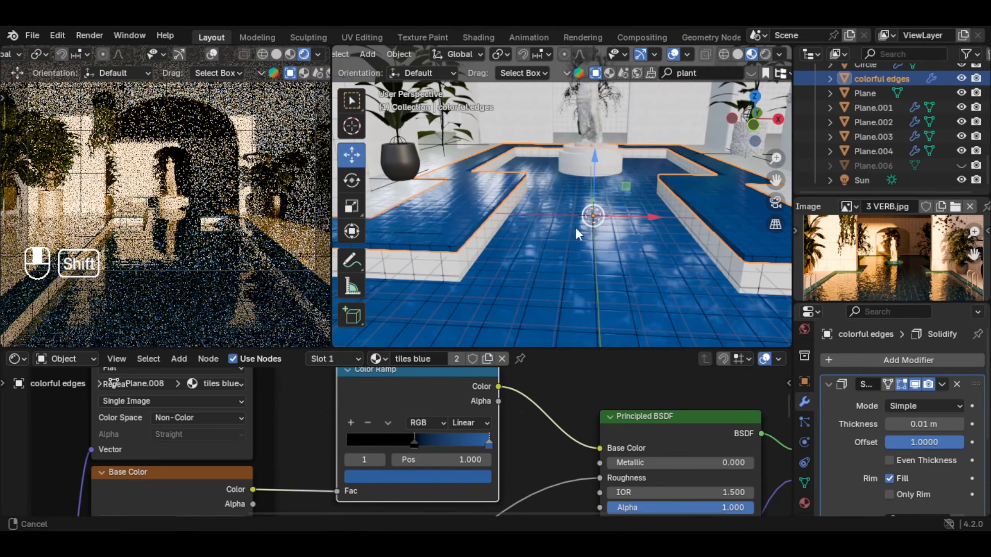
Limit the rendered preview to a render region around the camera frame and lower the camera to Z 5.8979 m
shift+middle_drag(575, 228, 519, 265)
scroll(606, 239, down, 5)
scroll(236, 260, down, 2)
middle_drag(240, 259, 199, 225)
scroll(195, 192, down, 1)
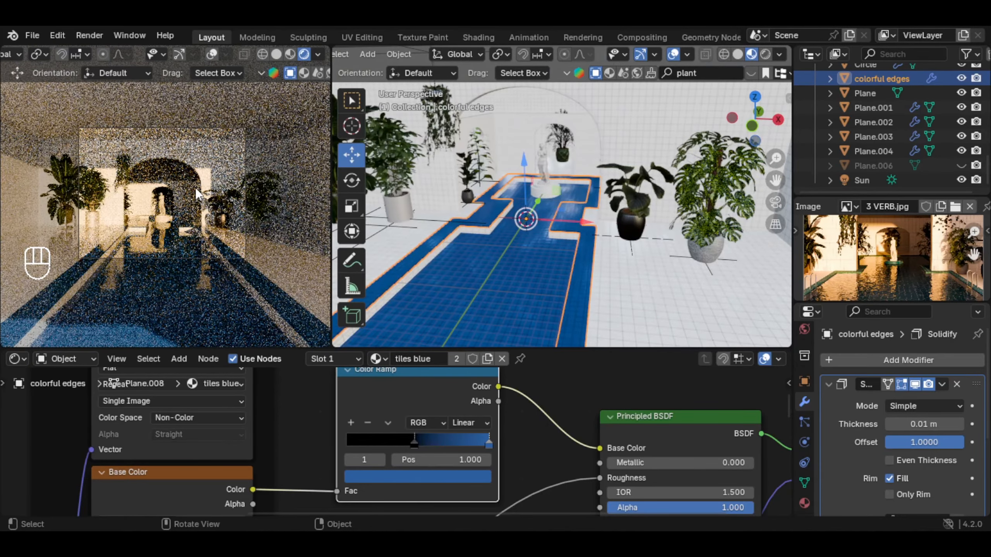
key(ctrl+b)
drag(277, 262, 275, 282)
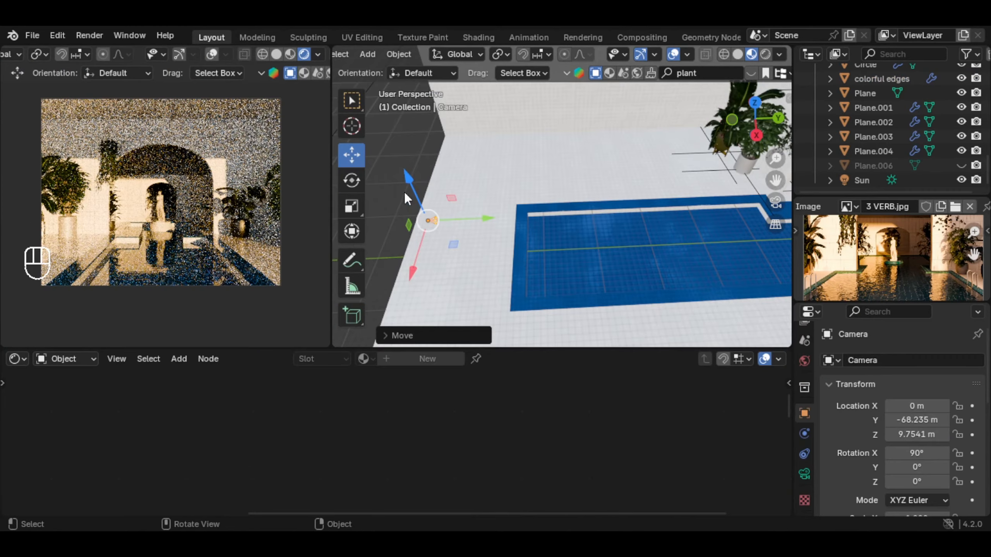
key(g)
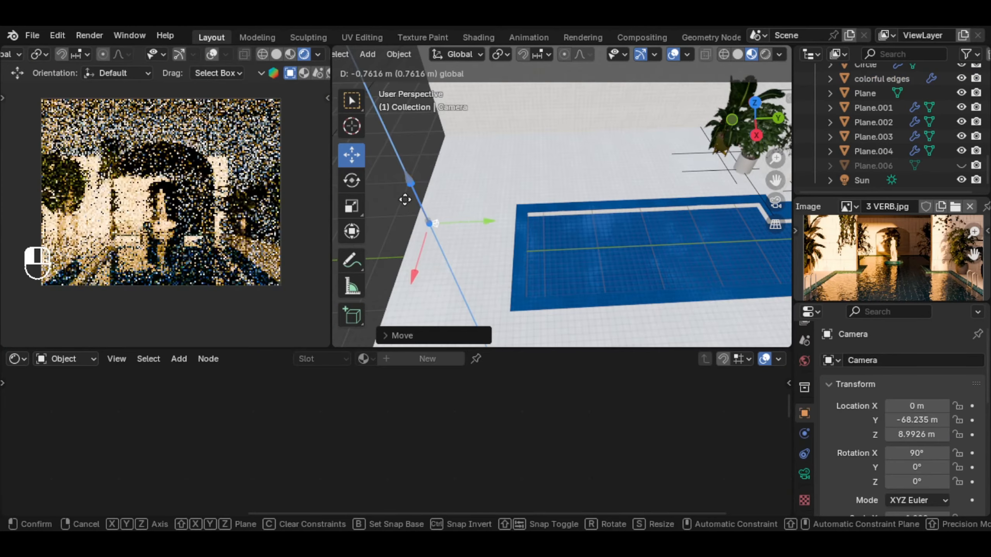
drag(405, 199, 404, 208)
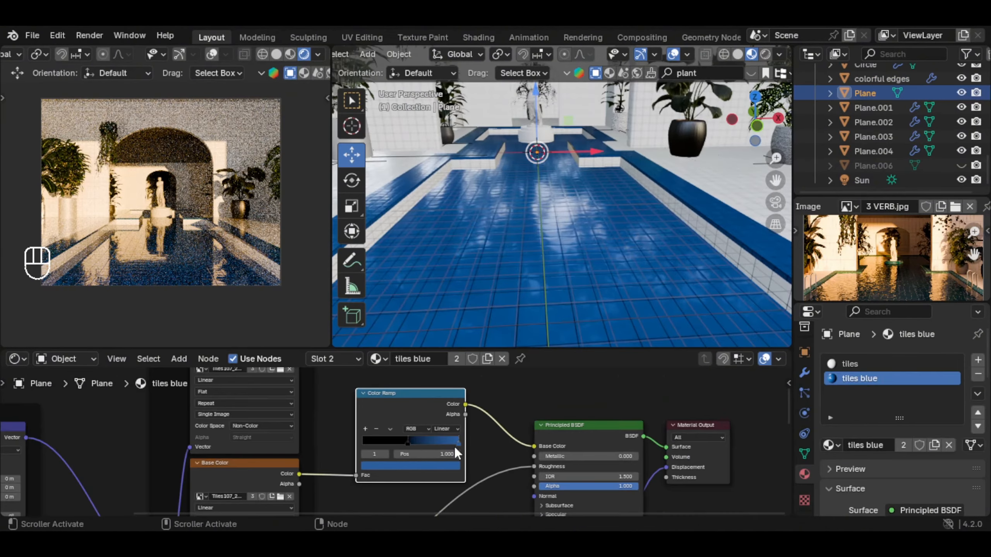
Change the end stop of the tiles blue Color Ramp to a slightly lighter blue and check it in the rendered preview
click(411, 465)
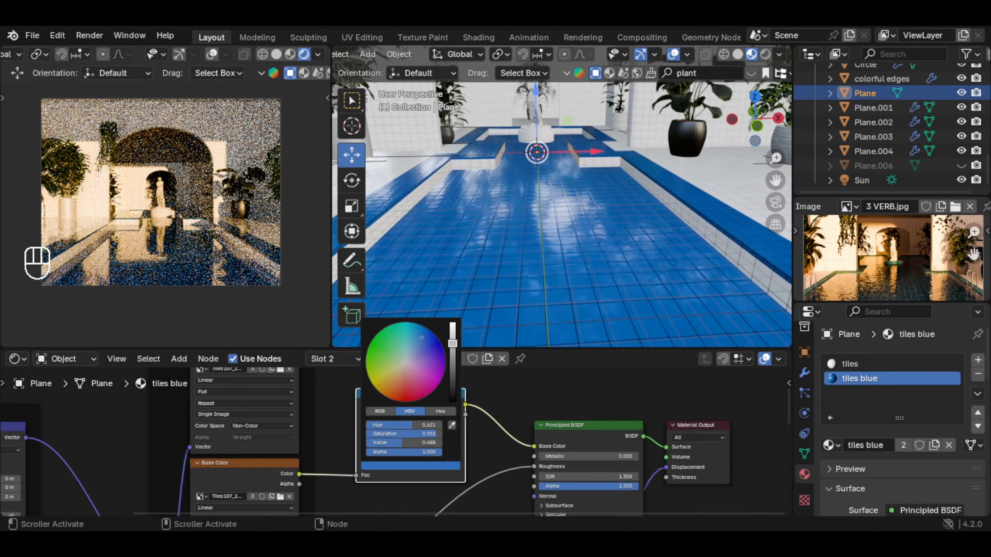
scroll(215, 248, up, 2)
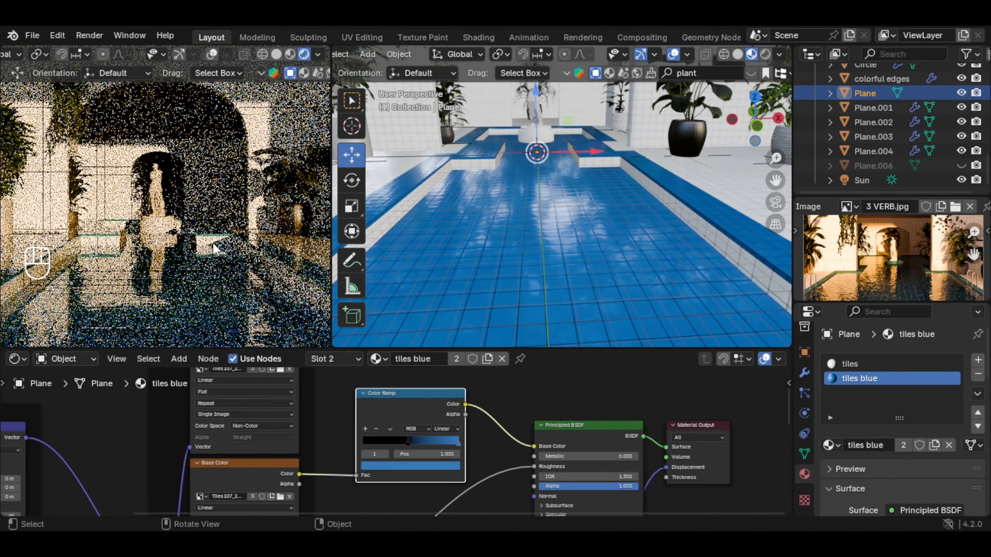
middle_drag(215, 249, 216, 233)
middle_drag(551, 152, 553, 173)
scroll(553, 173, down, 4)
scroll(553, 172, up, 3)
scroll(207, 266, up, 3)
shift+middle_drag(207, 266, 208, 236)
Select the round statue pedestal and assign the existing tiles blue material to it
scroll(207, 236, up, 2)
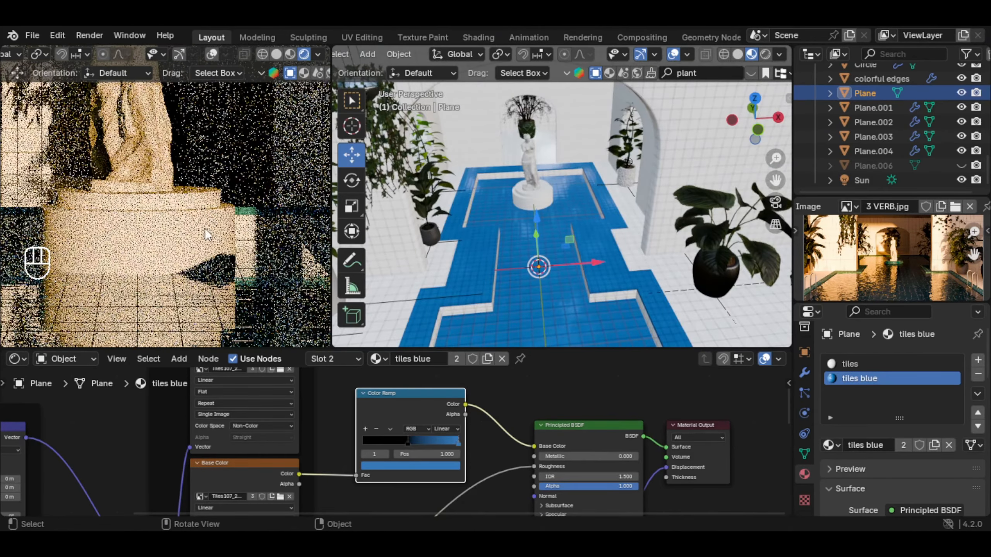
scroll(206, 229, up, 2)
scroll(131, 254, down, 3)
shift+middle_drag(557, 218, 579, 235)
click(574, 238)
scroll(580, 244, up, 5)
scroll(579, 235, down, 2)
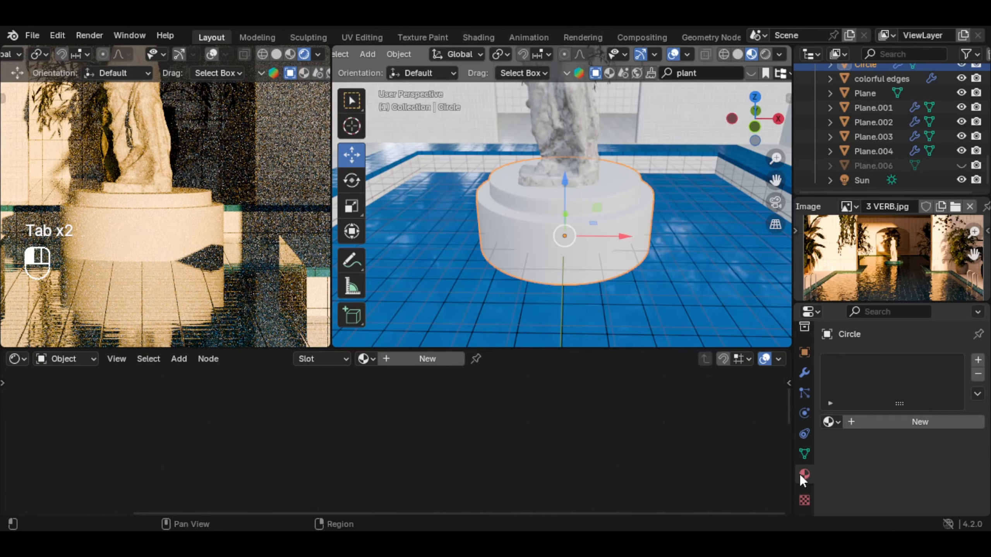
click(828, 422)
text(tie)
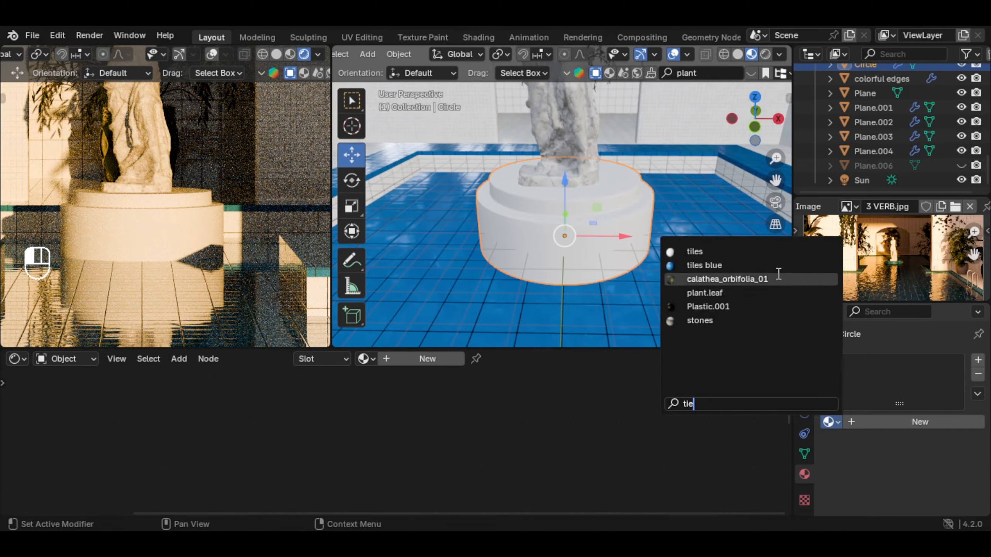
click(775, 267)
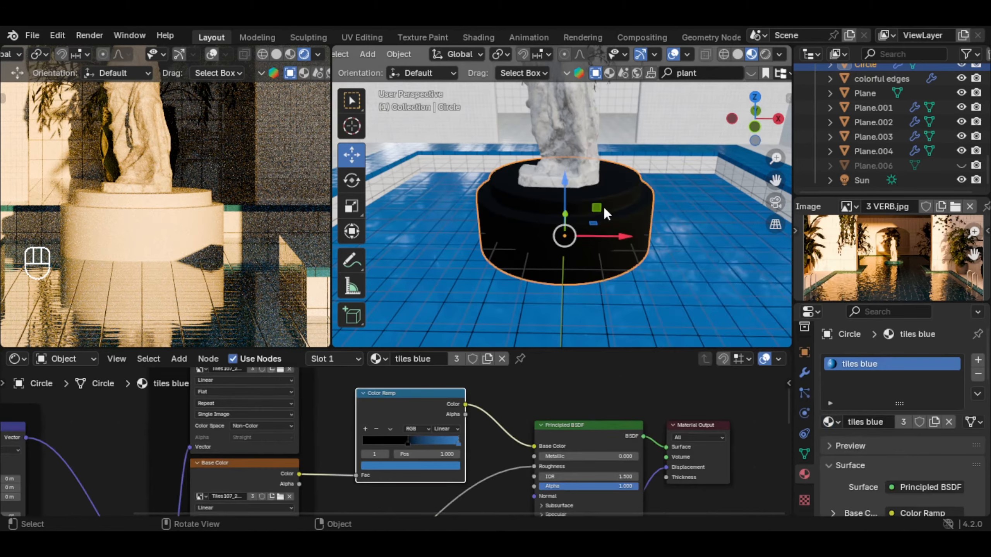
UV-map all faces of the statue pedestal with Unwrap and then Cube Projection
scroll(597, 202, up, 2)
mouse_move(592, 200)
middle_down()
mouse_move(639, 188)
mouse_move(610, 197)
middle_up()
key(Tab)
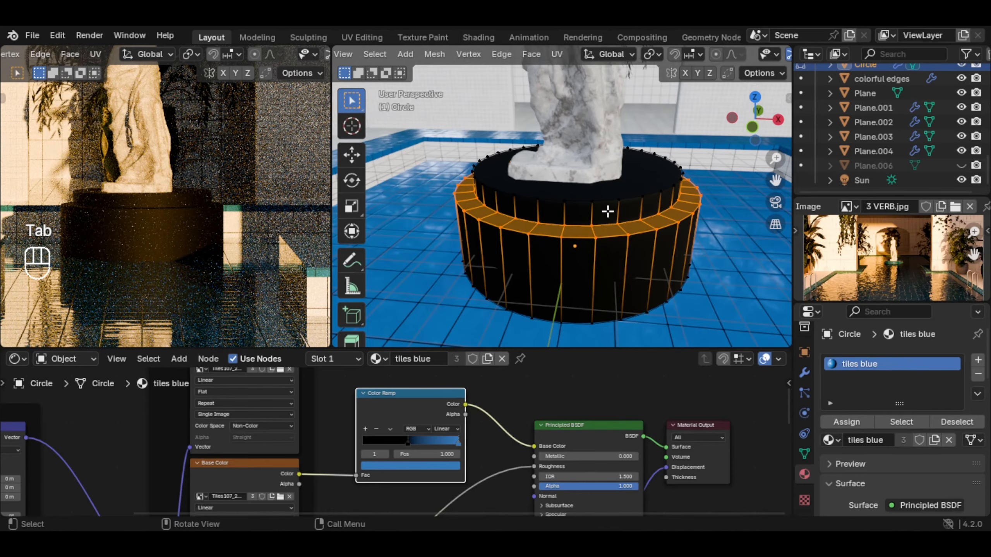
key(a)
key(u)
click(550, 107)
key(u)
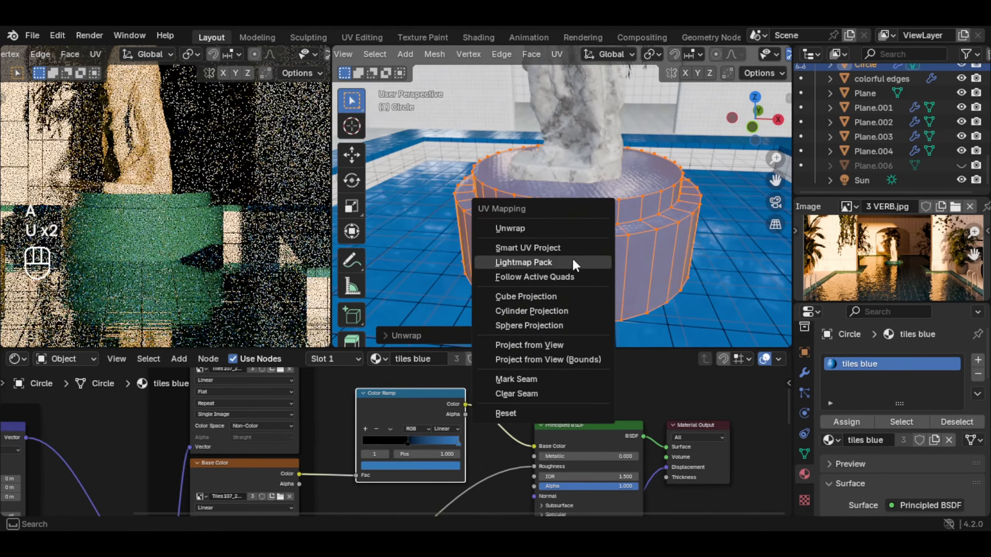
click(535, 297)
key(Tab)
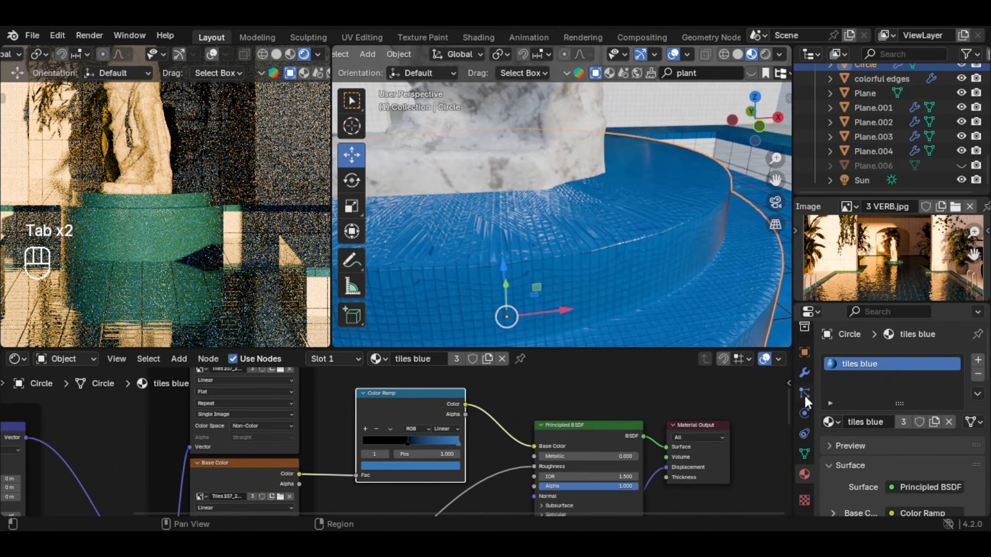
Apply the pedestal's Bevel and Subdivision modifiers, keeping only the smooth-by-angle modifier
click(804, 373)
click(941, 384)
click(879, 402)
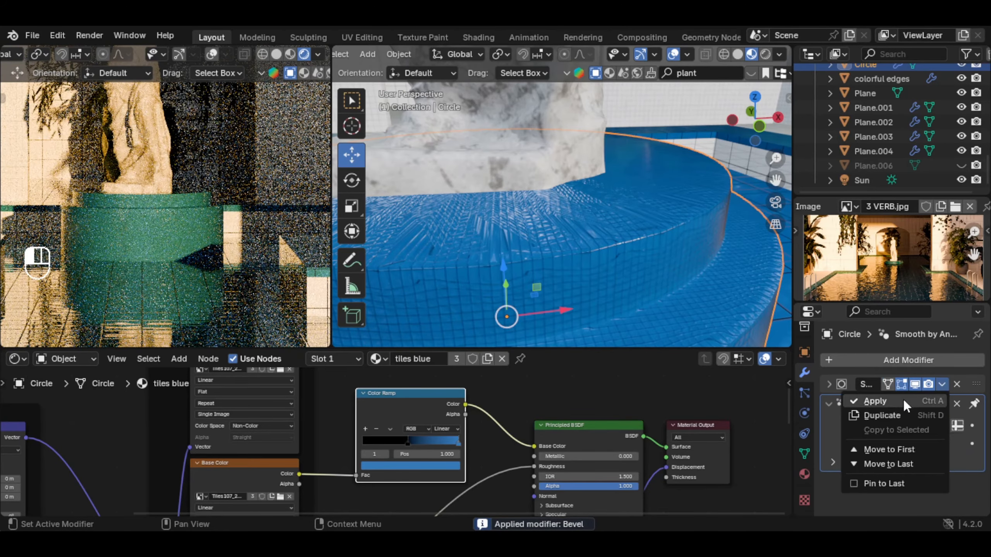
click(907, 400)
Select the pedestal's full applied mesh, UV-map it with Cube Projection and check the tile pattern up close
key(Tab)
key(a)
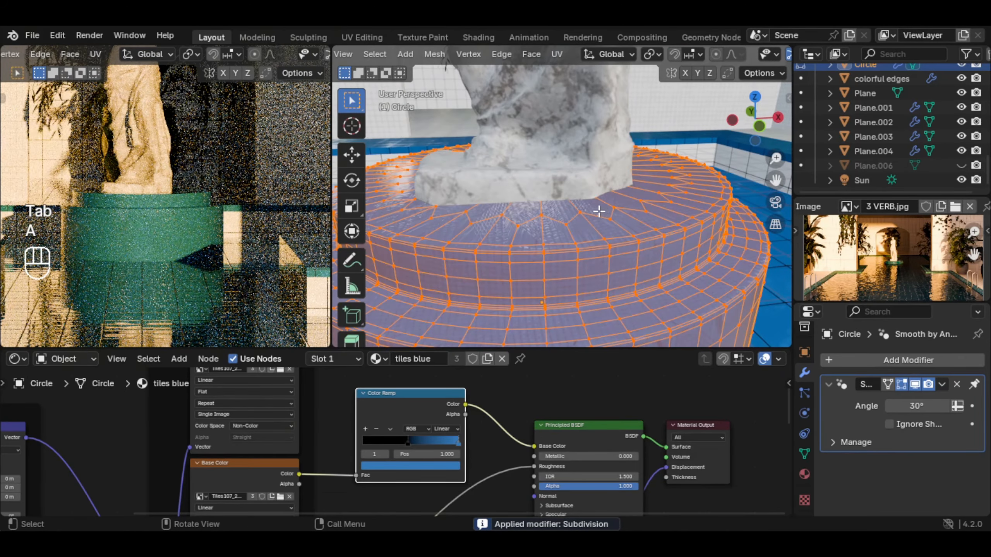
key(u)
click(610, 213)
key(u)
click(593, 281)
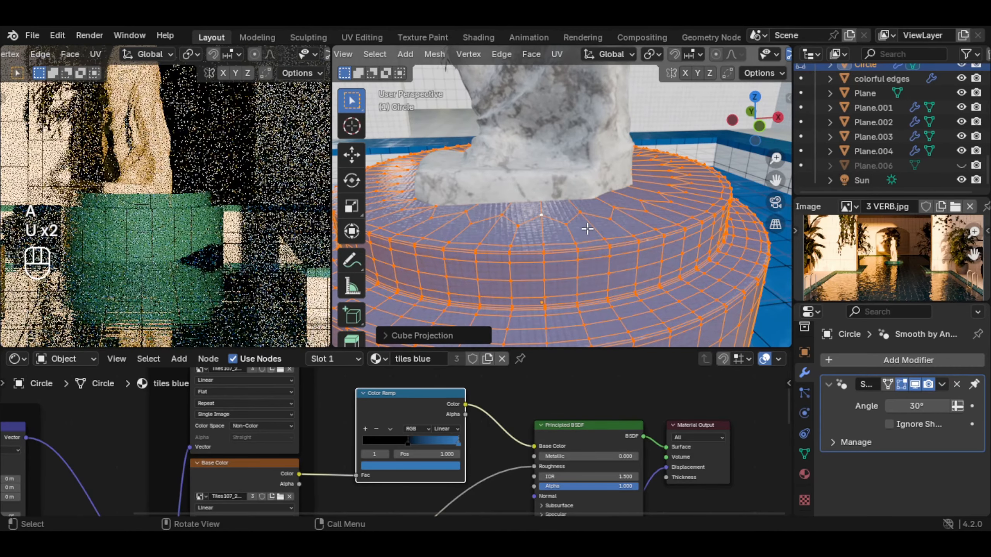
key(Tab)
shift+middle_drag(596, 252, 626, 206)
scroll(603, 130, up, 3)
mouse_move(627, 207)
middle_down()
mouse_move(734, 174)
mouse_move(591, 208)
mouse_move(620, 205)
mouse_move(626, 192)
mouse_move(614, 195)
middle_up()
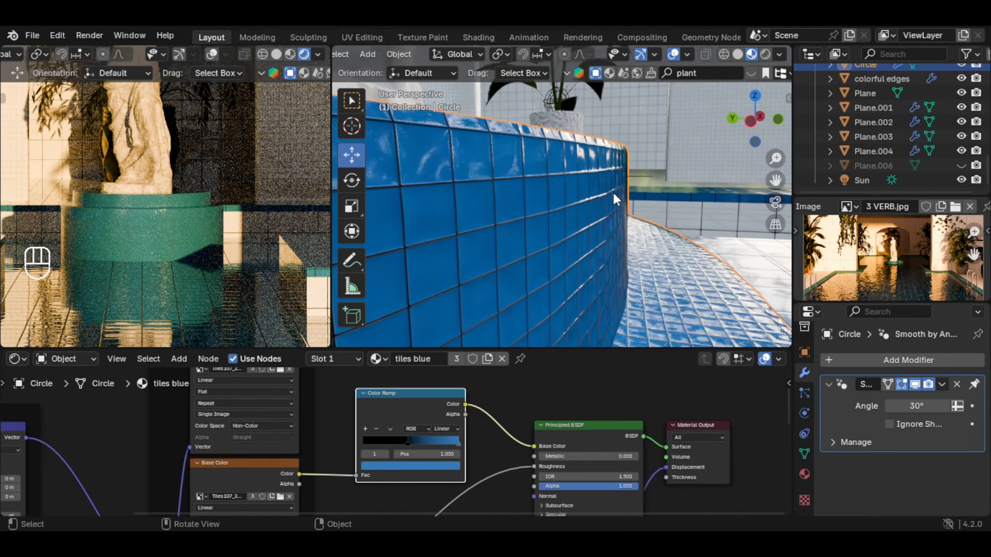
Recalculate the normals of all pedestal faces to point outside
key(Tab)
key(a)
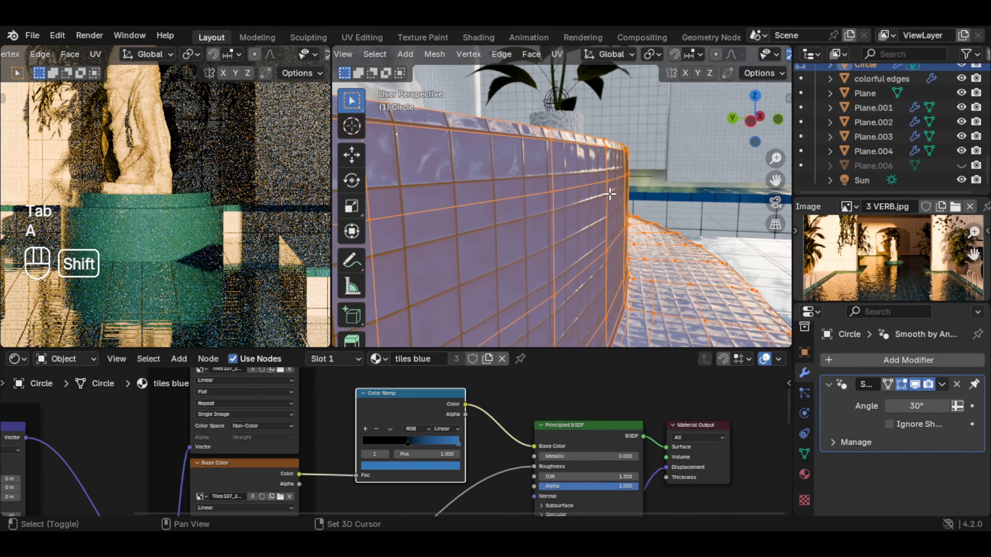
key(shift+n)
key(Tab)
middle_drag(610, 194, 559, 340)
middle_drag(556, 204, 581, 250)
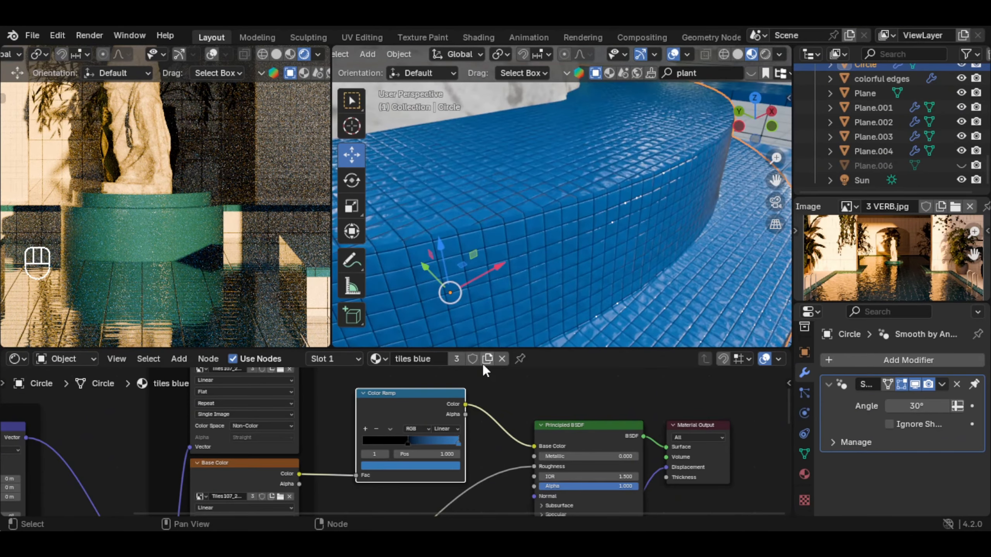
Make the pedestal's material a separate copy and name it tiles blue circle
click(486, 362)
double_click(450, 359)
key(BackSpace)
key(BackSpace)
key(BackSpace)
key(BackSpace)
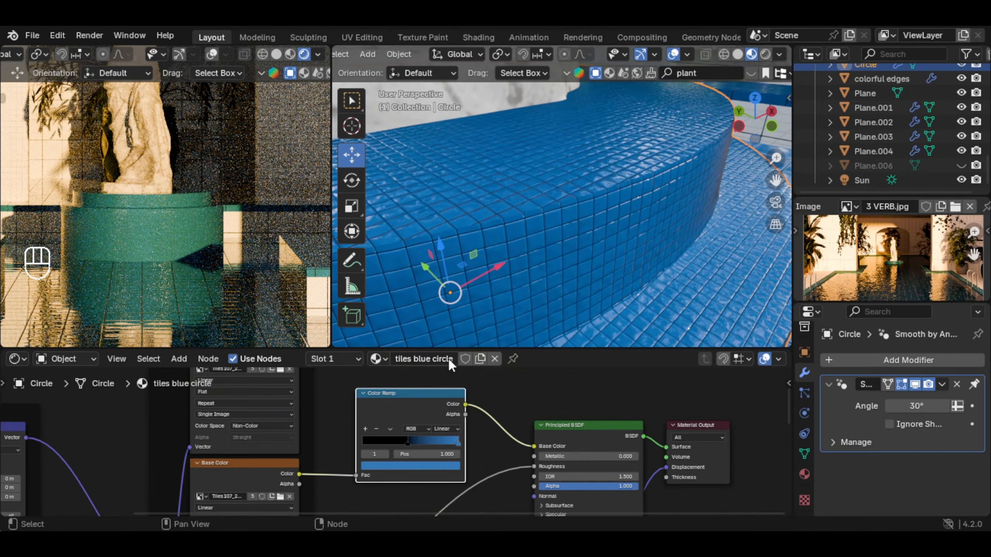
Set the Mapping node's Scale in tiles blue circle to 1.000 on X, Y and Z
scroll(449, 414, down, 2)
middle_drag(257, 461, 458, 427)
scroll(457, 427, up, 4)
middle_drag(523, 433, 484, 433)
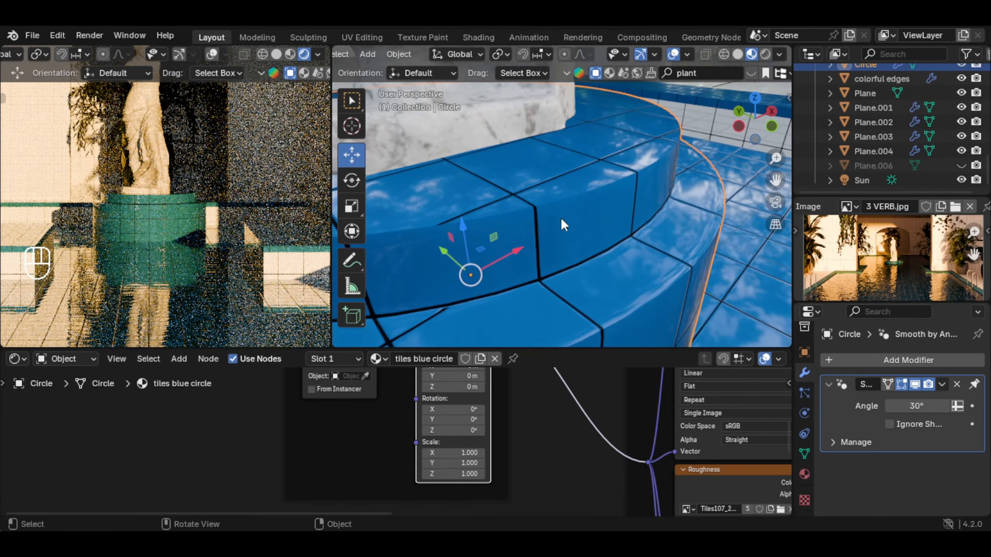
middle_drag(561, 219, 487, 181)
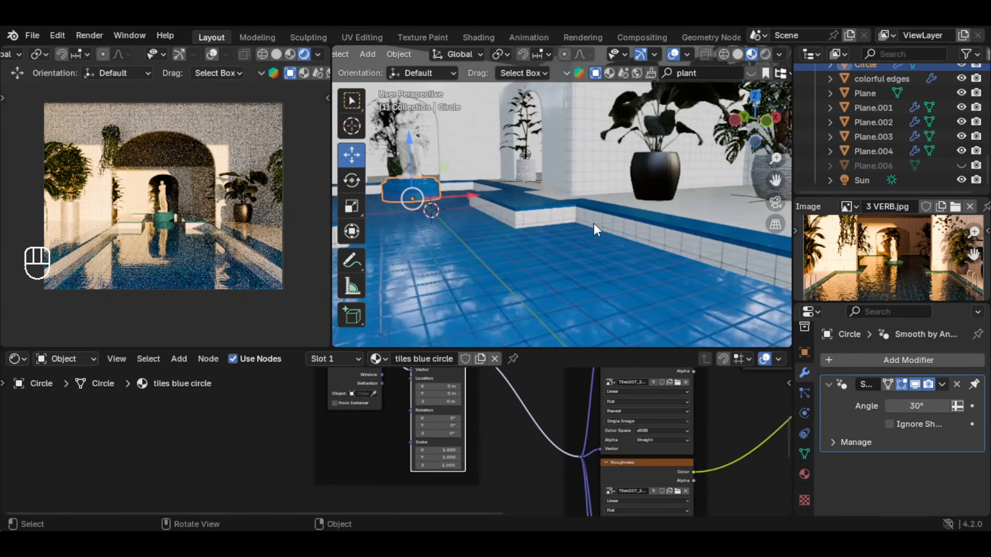
Open the Plane mesh in face select mode and select all the pool floor faces, using Circle Select for the remaining ones
mouse_move(593, 223)
shift+middle_down()
mouse_move(627, 244)
mouse_move(668, 226)
mouse_move(634, 243)
mouse_move(649, 259)
mouse_move(551, 271)
mouse_move(620, 275)
mouse_move(631, 255)
shift+middle_up()
click(602, 265)
key(Tab)
key(3)
click(631, 254)
ctrl+shift+click(456, 127)
shift+middle_drag(456, 127, 476, 219)
key(c)
mouse_move(521, 219)
mouse_down()
mouse_move(525, 170)
mouse_move(586, 156)
mouse_up()
right_click(586, 156)
Move the selected pool floor faces down along Z to deepen the pool
middle_drag(586, 156, 564, 131)
shift+middle_drag(564, 130, 626, 169)
shift+middle_drag(627, 170, 623, 193)
key(z)
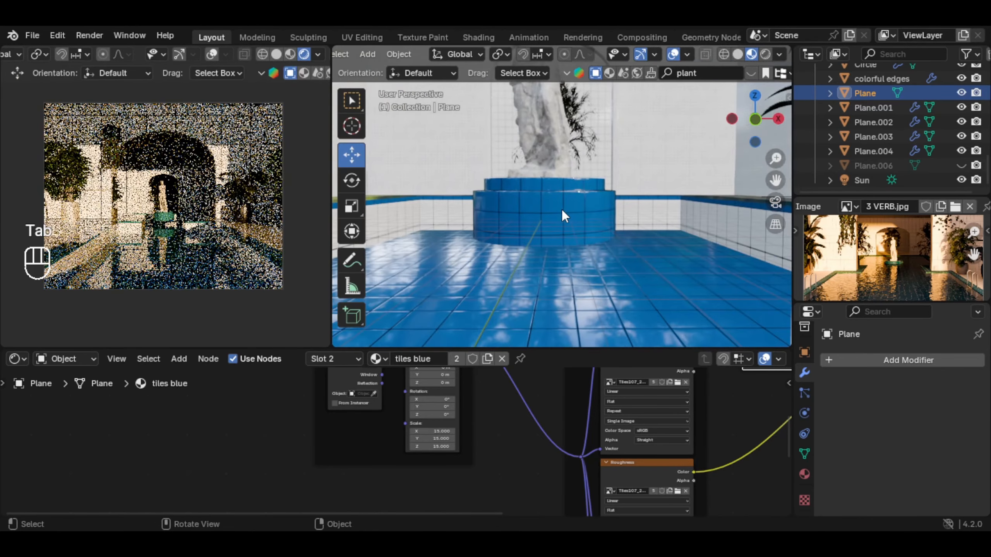
Select the pedestal together with the Venus statue and move both down along Z toward the pool floor
click(562, 209)
shift+click(548, 166)
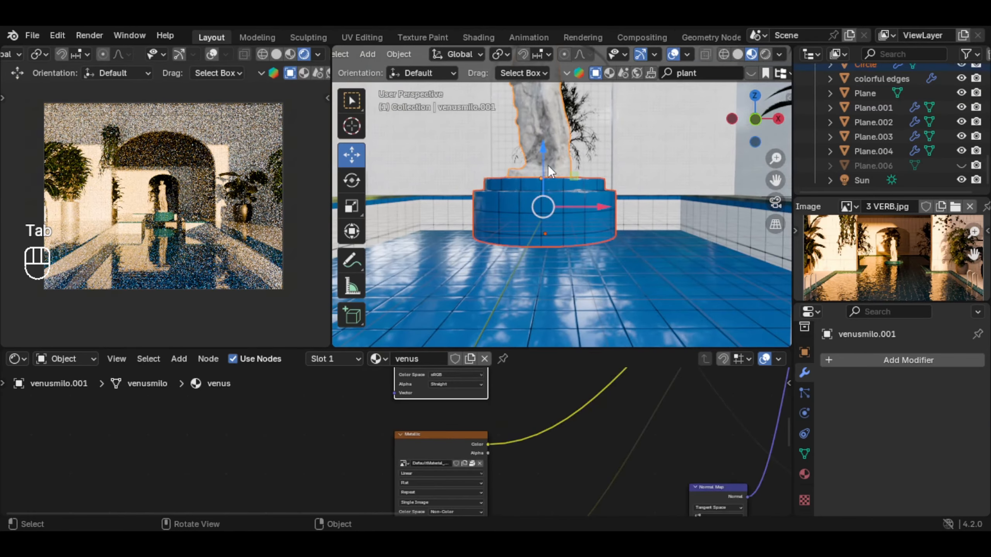
key(g)
key(z)
click(546, 197)
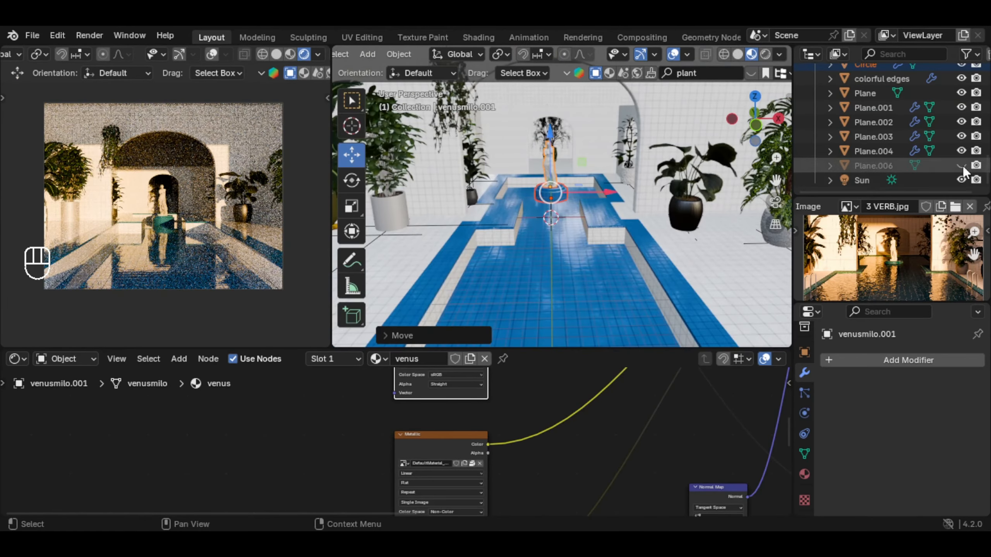
Unhide the water plane Plane.006 and select it so its water material nodes can be edited
click(961, 166)
scroll(598, 235, up, 3)
click(593, 233)
middle_drag(646, 409, 412, 468)
scroll(486, 431, up, 3)
scroll(425, 418, up, 3)
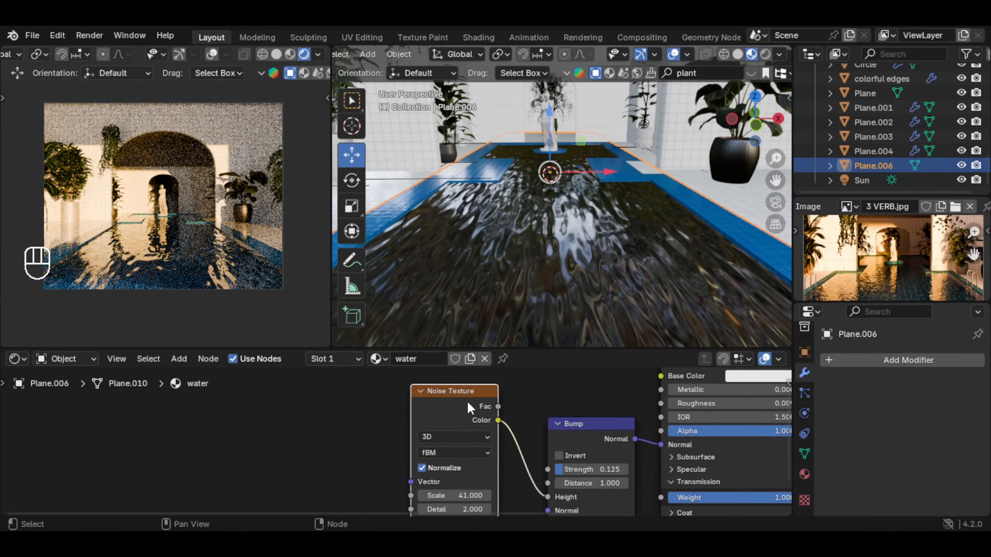
Add Texture Coordinate and Mapping nodes to the water's Noise Texture, feed the Mapping node from the Object output, and save the file
key(ctrl+t)
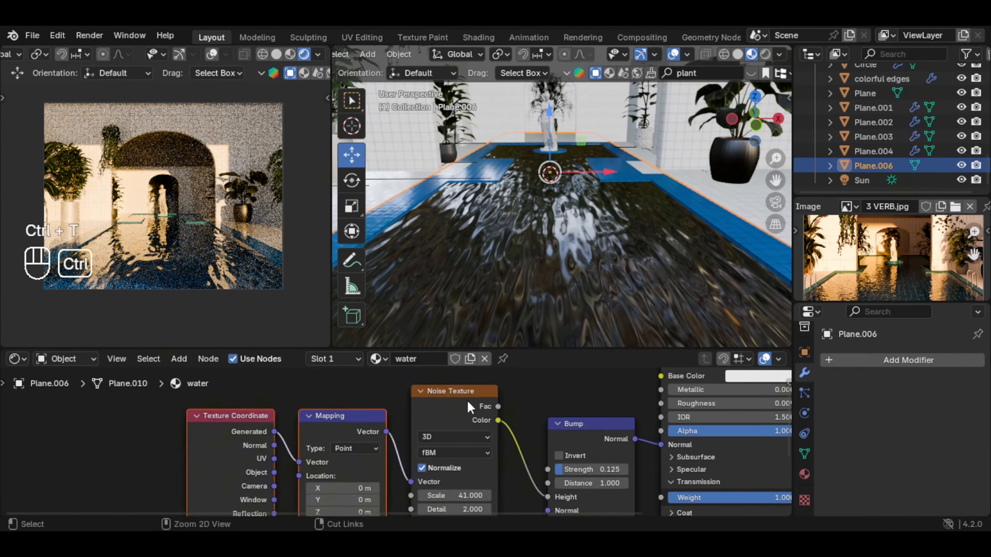
middle_drag(330, 482, 389, 426)
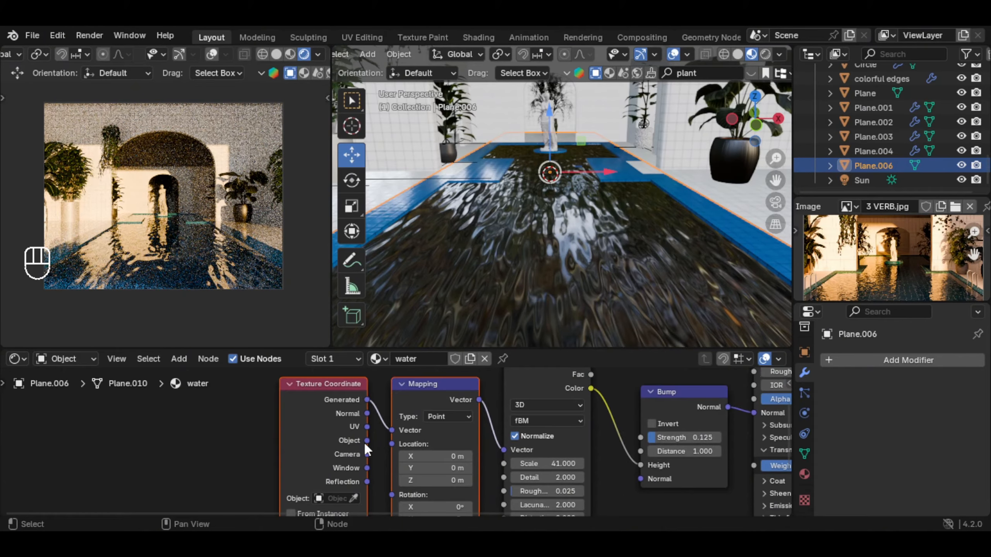
drag(366, 442, 391, 438)
drag(393, 433, 392, 431)
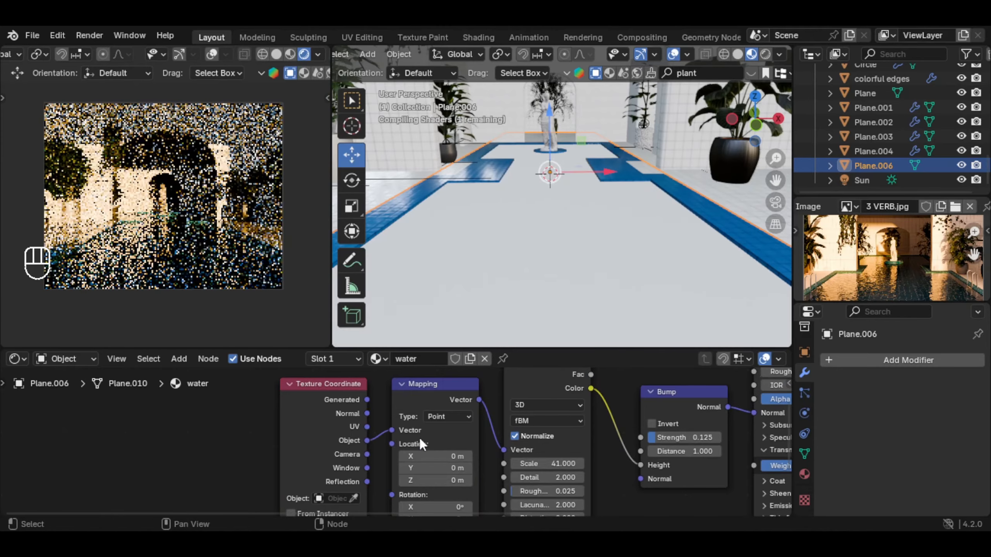
key(ctrl+s)
Set the water's Noise Texture to Scale 3.500, Detail 2.900, Lacunarity 2.900 and Distortion 0.700, and its Bump Strength to 0.075
shift+middle_drag(587, 265, 543, 272)
scroll(576, 238, up, 2)
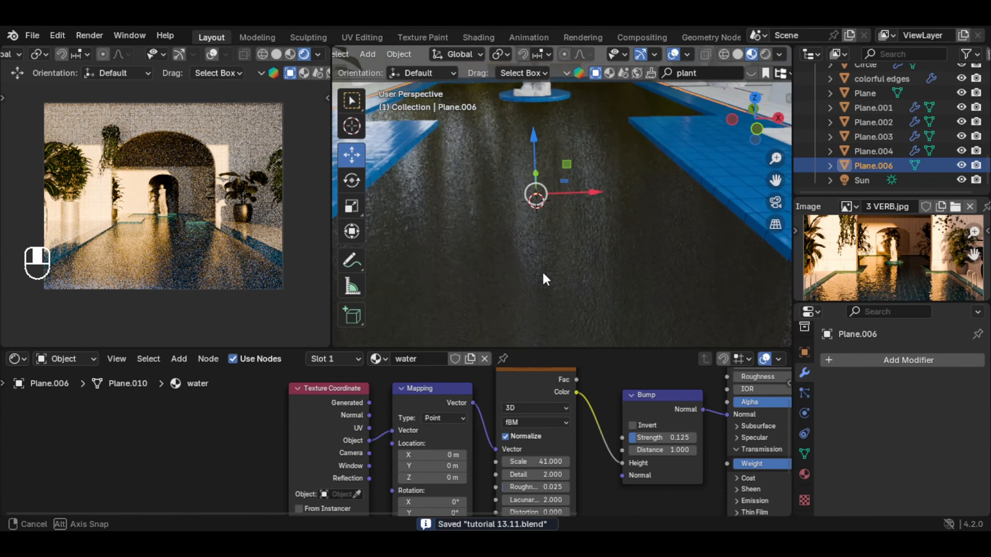
middle_drag(630, 434, 512, 449)
middle_drag(426, 478, 470, 477)
scroll(507, 410, up, 3)
scroll(470, 477, up, 3)
drag(480, 477, 381, 477)
middle_drag(507, 449, 489, 453)
drag(671, 443, 646, 443)
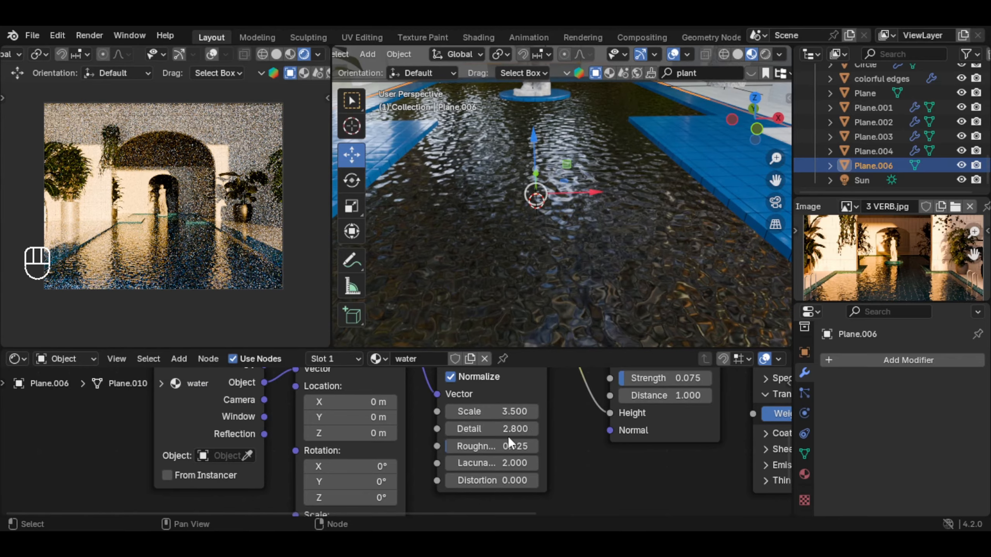
drag(509, 434, 510, 434)
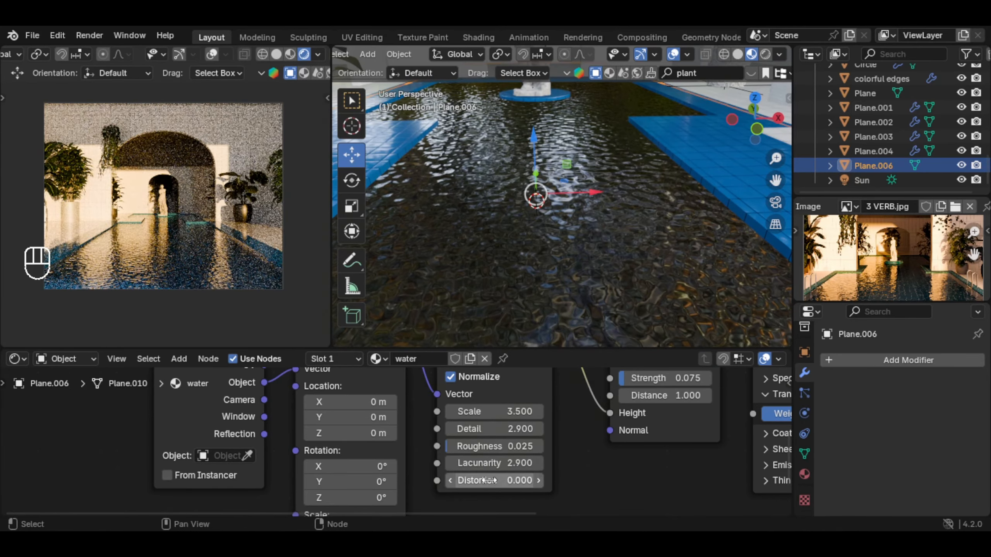
drag(499, 481, 511, 481)
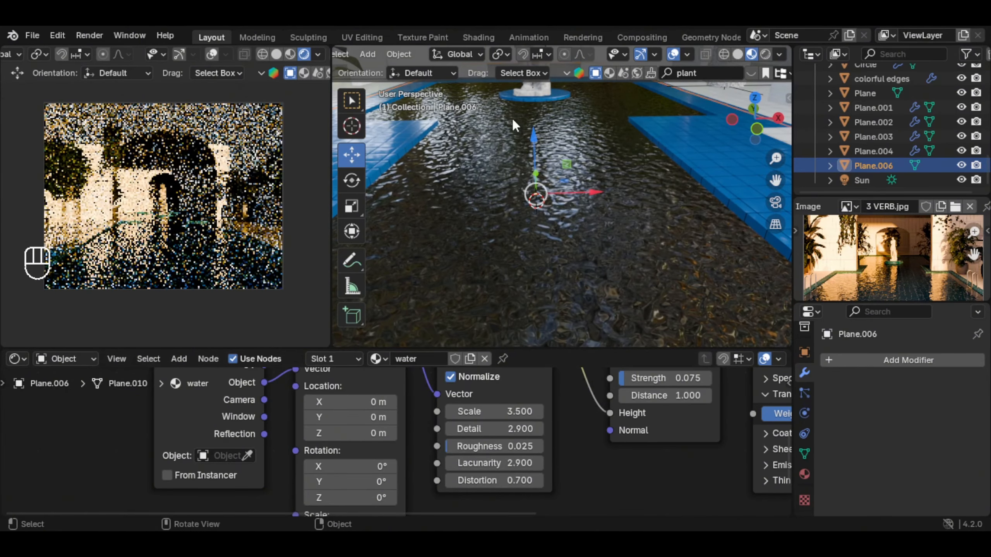
Examine the tile grout on the pool edge in the reference image and compare it with the scene's blue edge
middle_drag(512, 118, 489, 185)
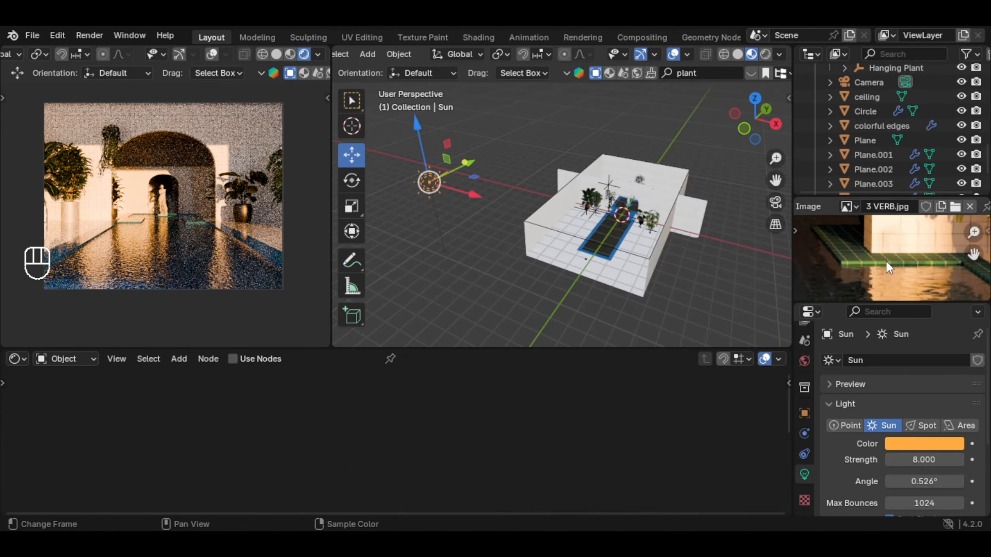
scroll(886, 261, up, 5)
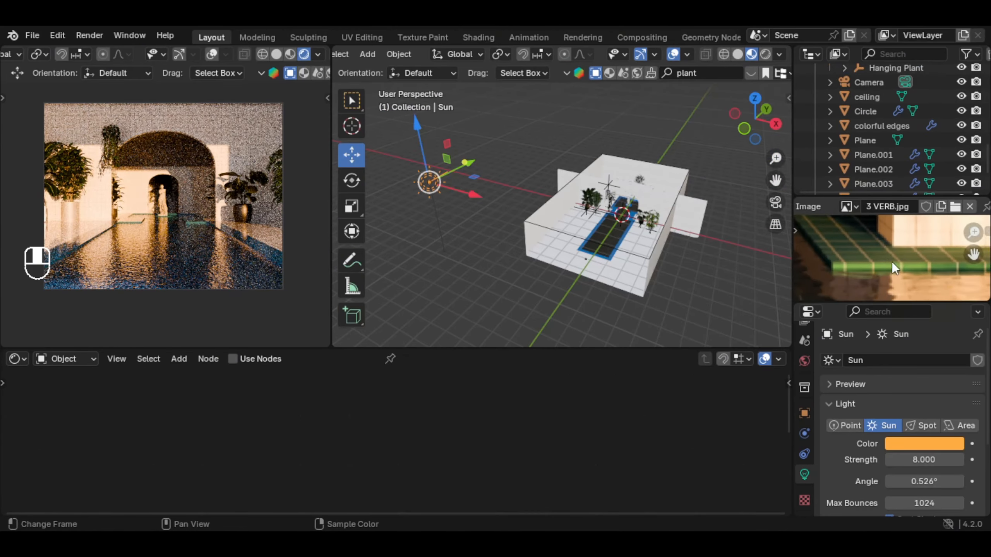
scroll(878, 263, down, 4)
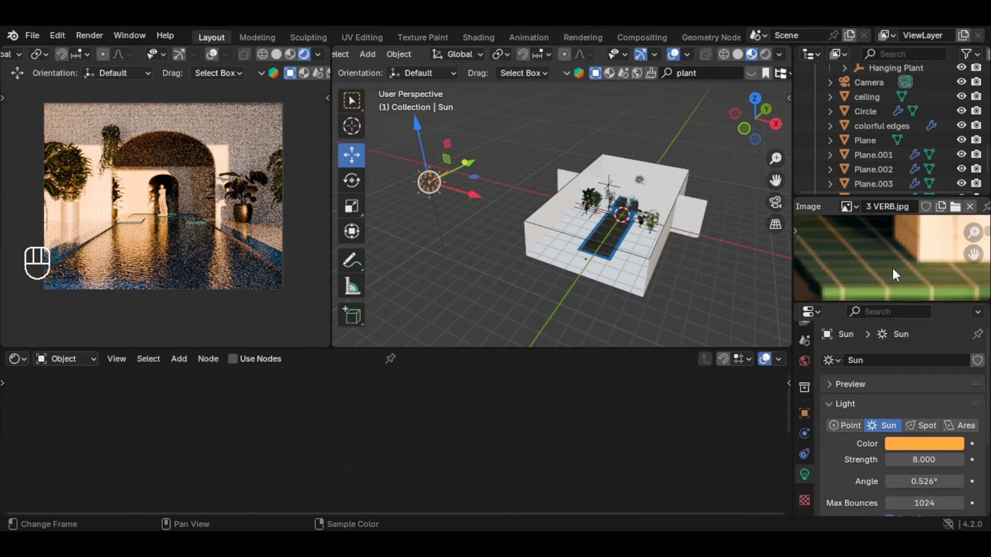
middle_drag(734, 275, 626, 279)
scroll(621, 239, up, 3)
scroll(652, 198, up, 5)
middle_drag(636, 234, 599, 187)
scroll(671, 240, up, 2)
scroll(682, 250, down, 2)
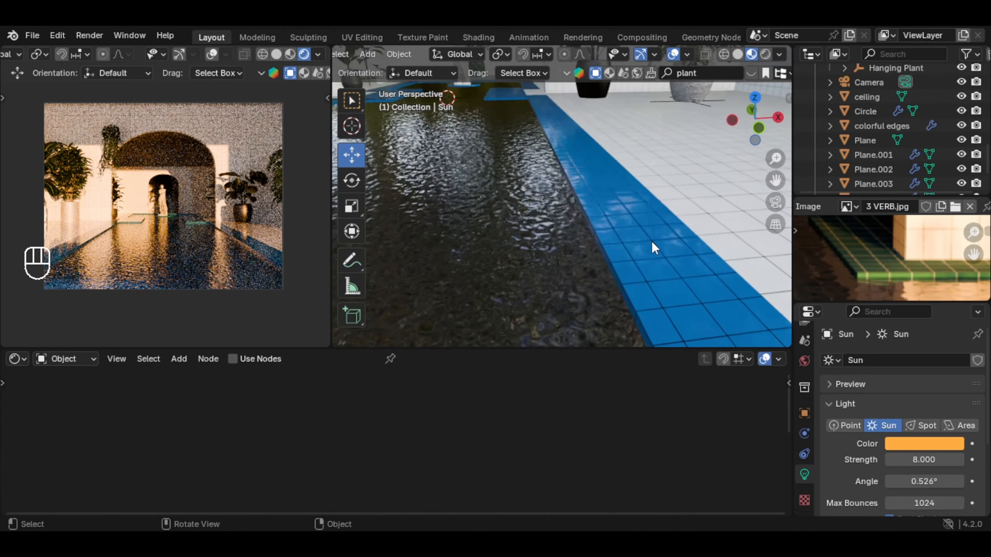
In the colorful edges' tiles blue material, change the Color Ramp's dark stop to white and move it to position 0.691
click(653, 242)
middle_drag(501, 449, 482, 436)
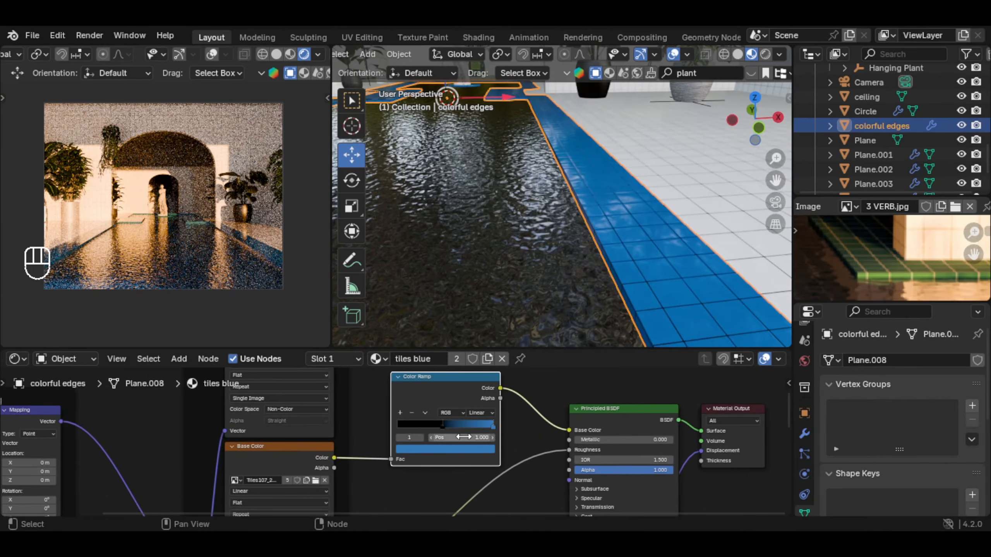
click(438, 449)
drag(487, 331, 487, 306)
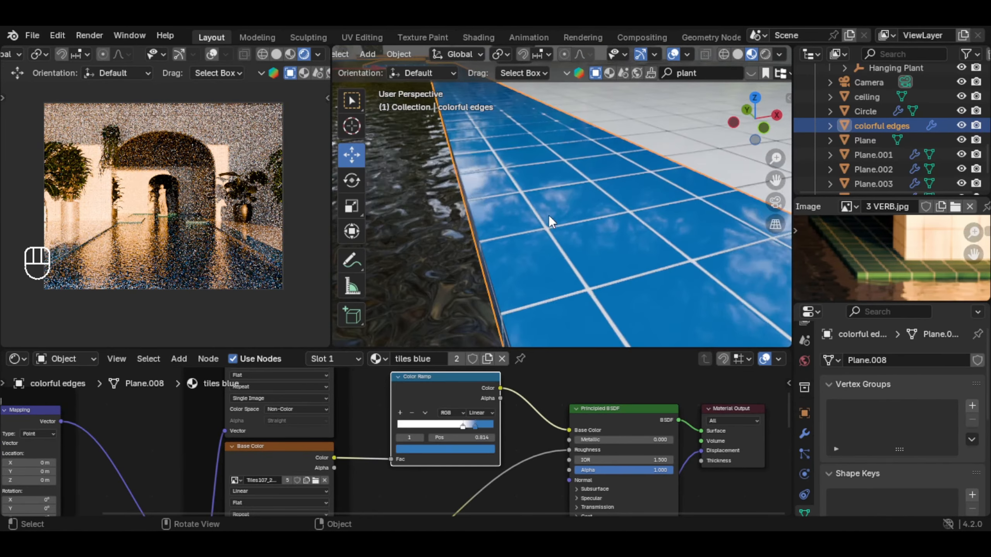
drag(468, 423, 464, 427)
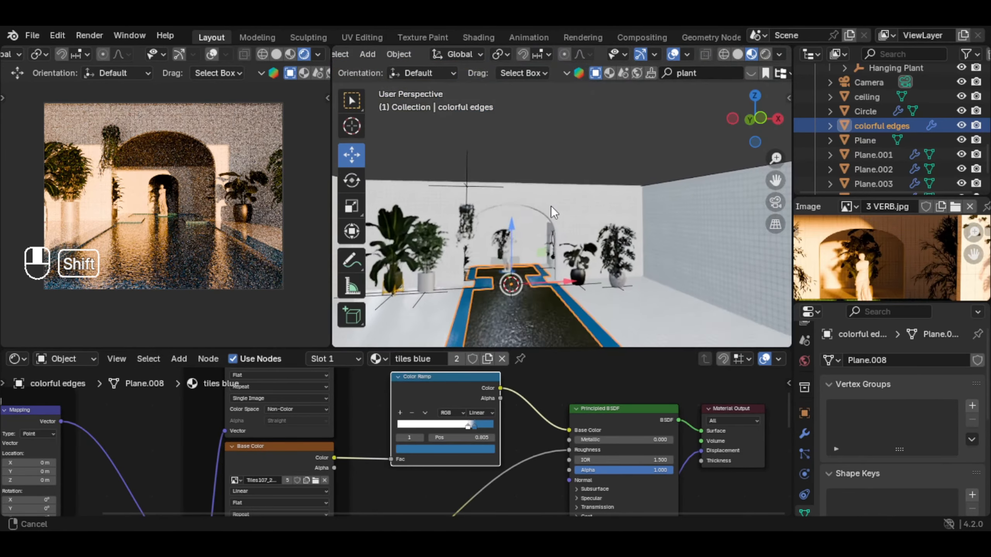
Select the ceiling object and set its viewport display to Solid
middle_drag(551, 206, 557, 243)
click(672, 196)
shift+middle_drag(672, 196, 676, 207)
scroll(677, 208, down, 2)
click(804, 413)
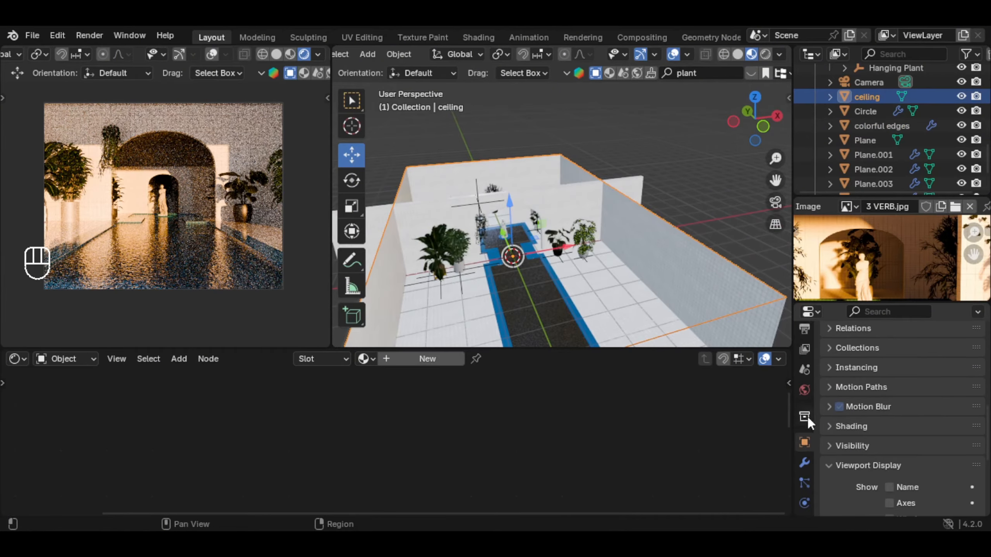
scroll(917, 449, down, 5)
scroll(917, 447, down, 2)
click(920, 446)
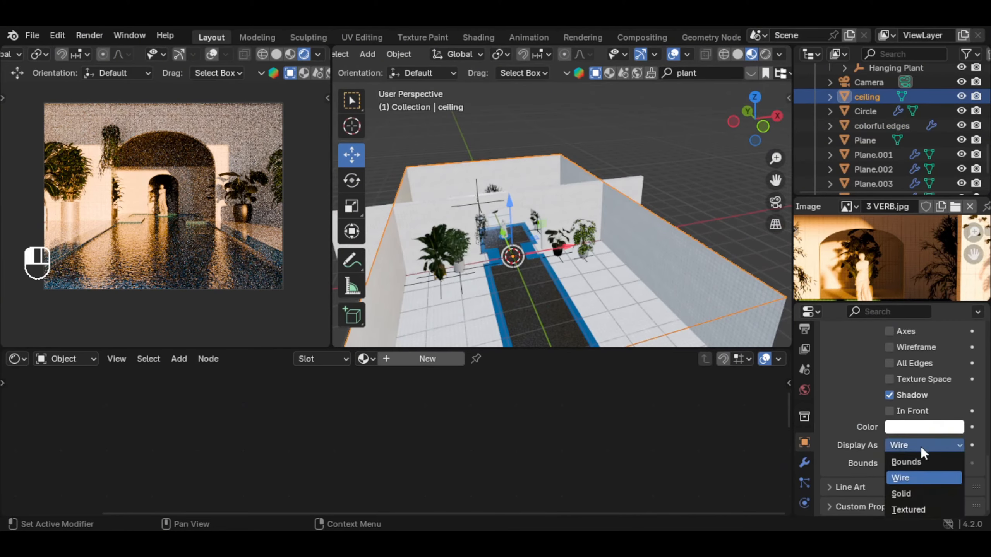
click(907, 492)
middle_drag(660, 279, 636, 211)
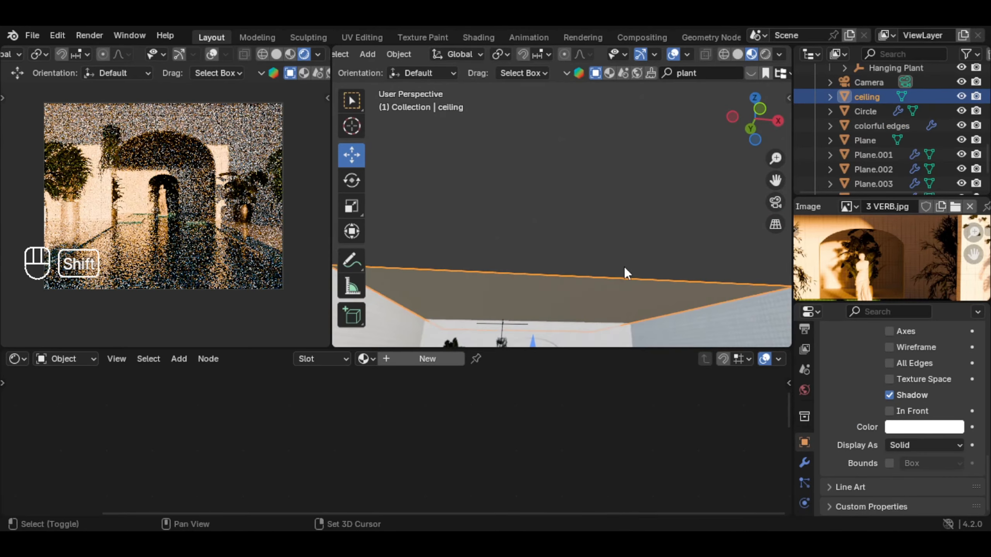
shift+middle_drag(624, 267, 617, 217)
scroll(907, 247, down, 3)
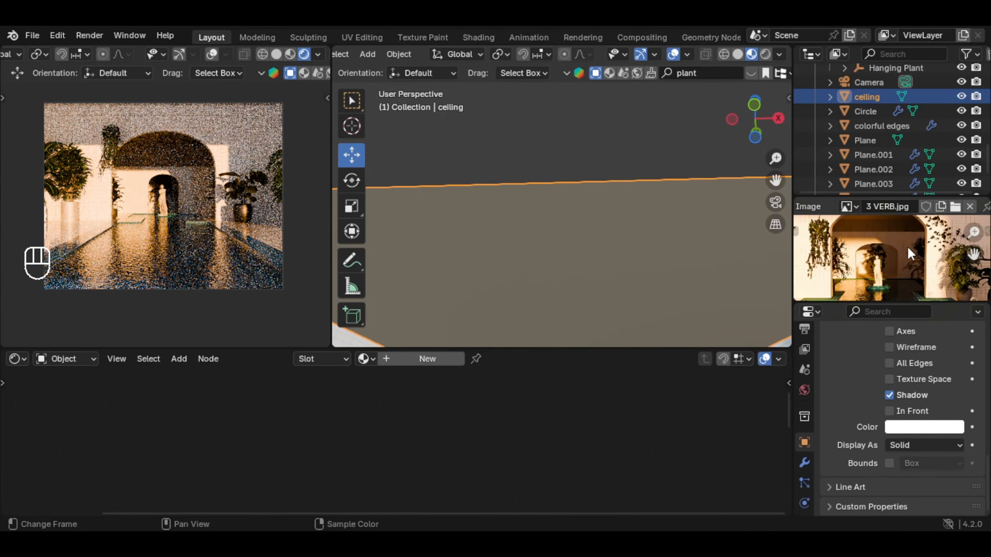
Assign the existing tiles material to the ceiling
middle_drag(907, 247, 903, 281)
middle_drag(611, 235, 623, 235)
click(366, 359)
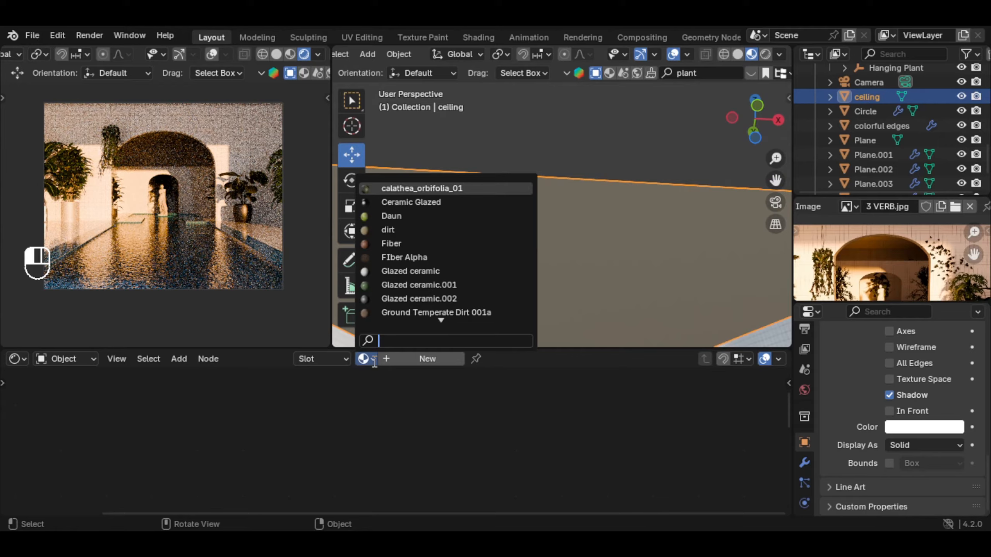
text(tiles)
key(Return)
Select all the ceiling's faces in Edit Mode and map their UVs with Cube Projection
key(Tab)
key(a)
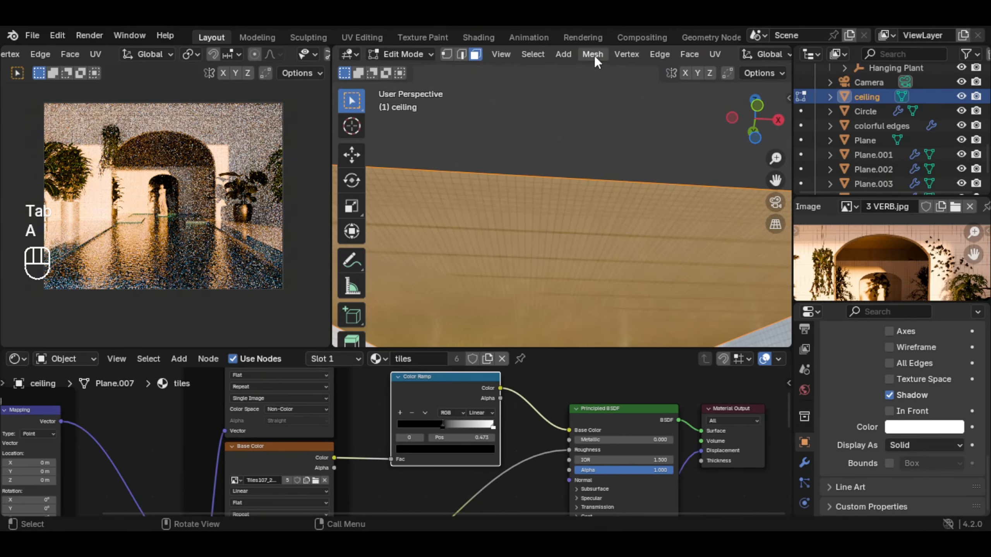
key(u)
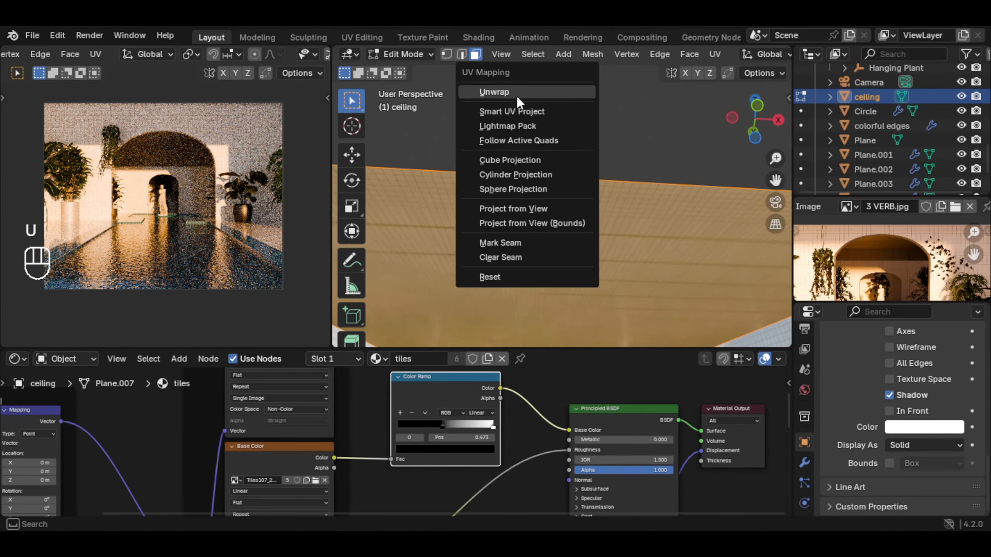
click(517, 96)
key(u)
click(554, 281)
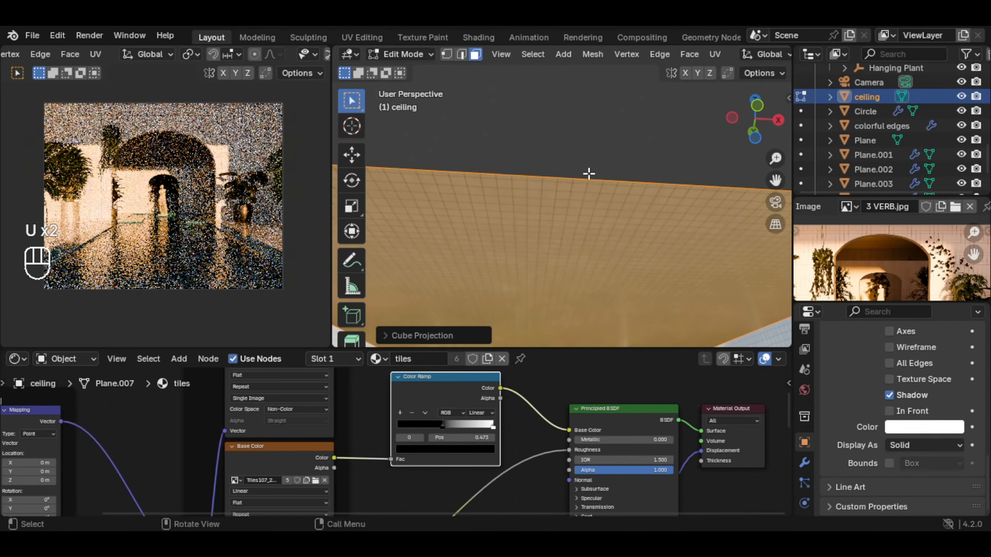
key(Tab)
Set the ceiling's viewport display back to Wire and deselect it
middle_drag(581, 158, 597, 195)
click(923, 445)
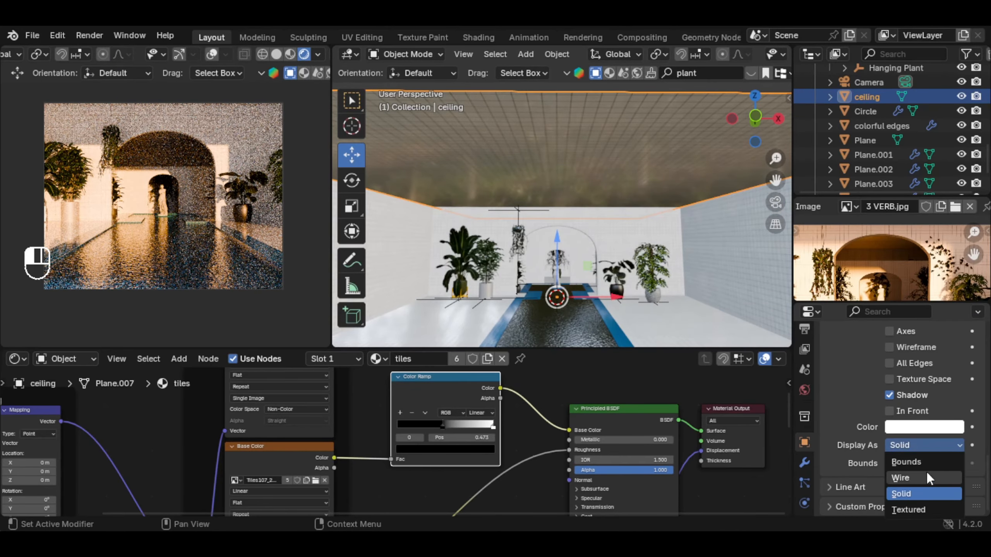
click(921, 479)
middle_drag(665, 260, 663, 297)
scroll(280, 194, up, 3)
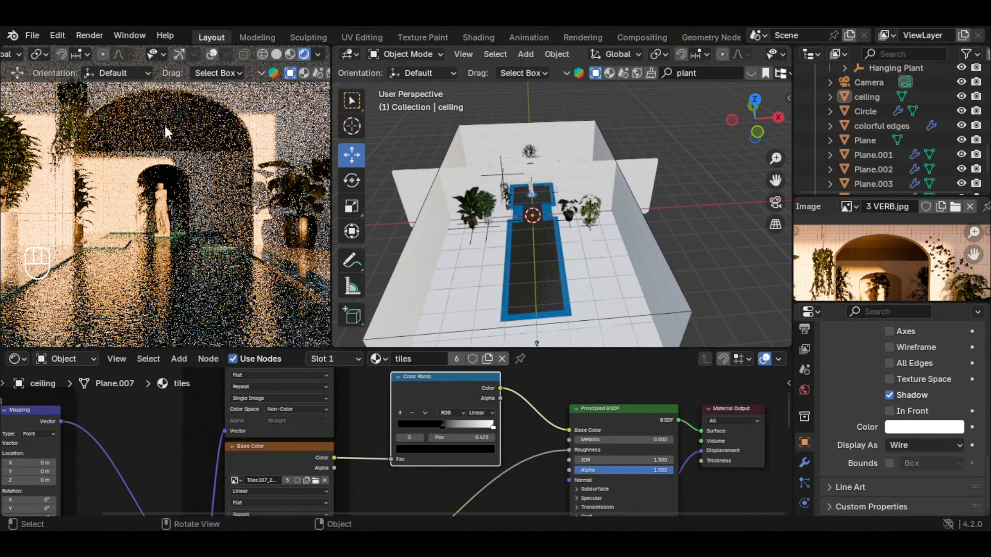
Add an Area light and raise it along Z above the space behind the arched wall
middle_drag(468, 166, 598, 227)
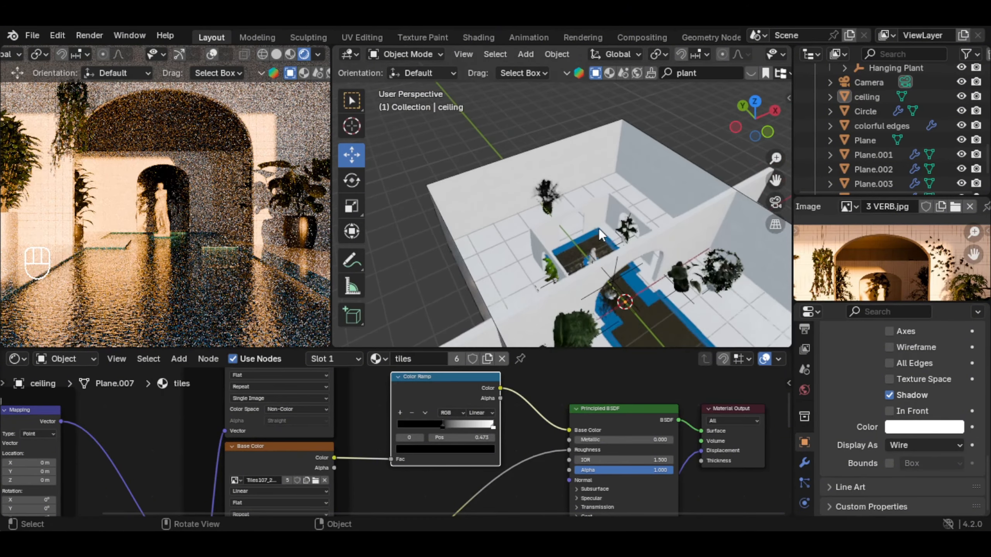
key(shift+a)
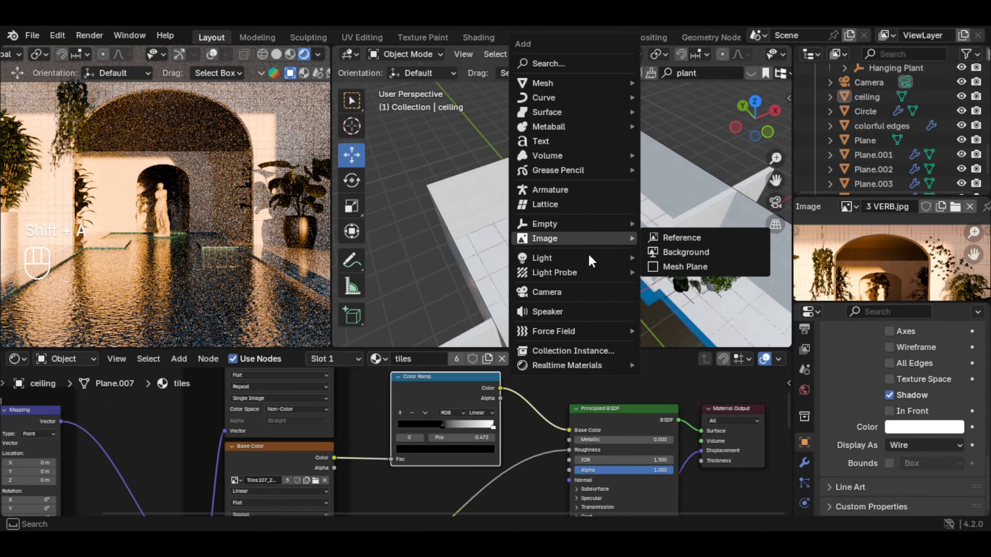
mouse_move(584, 263)
click(671, 305)
drag(513, 172, 514, 121)
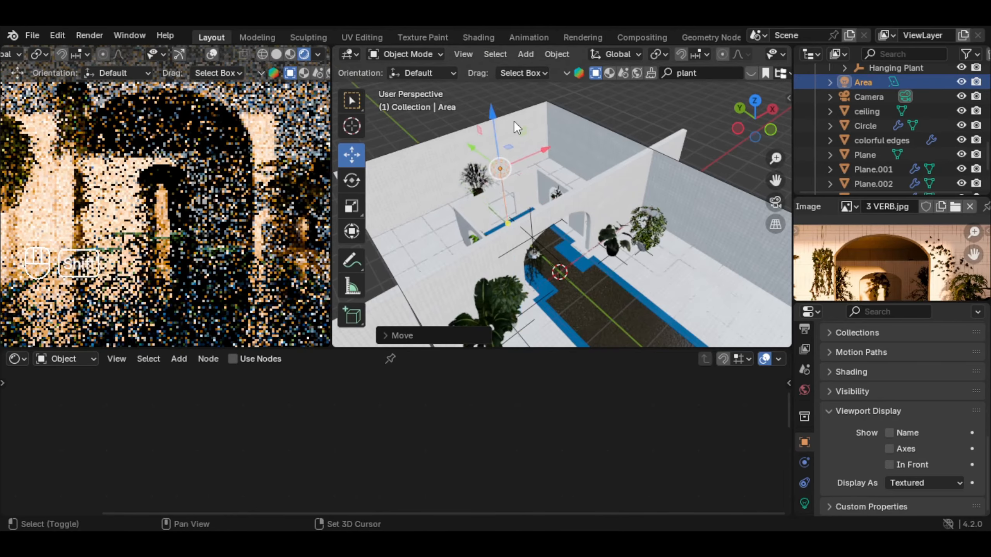
Scale the Area light up to cover the space behind the arched wall and set its power to 50
key(s)
click(585, 136)
key(s)
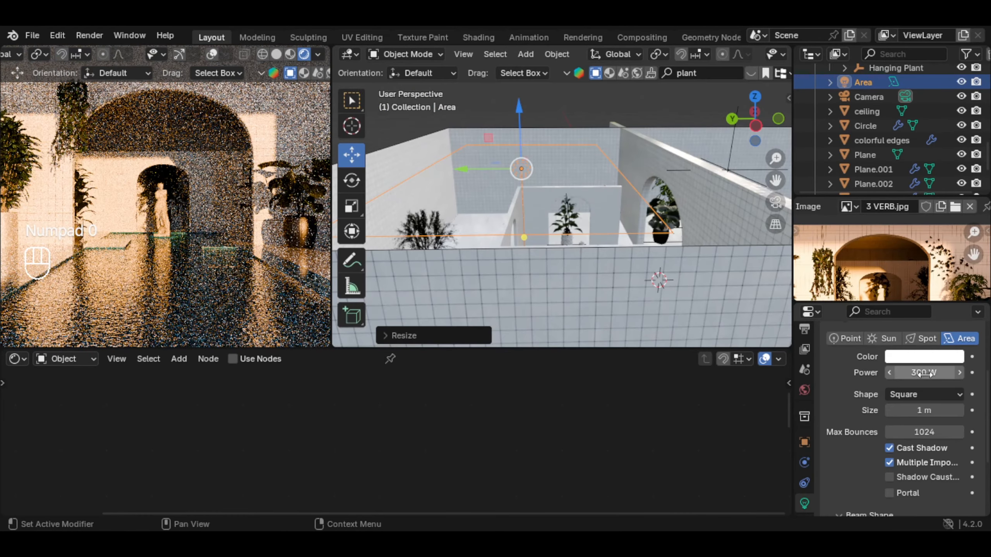
click(925, 374)
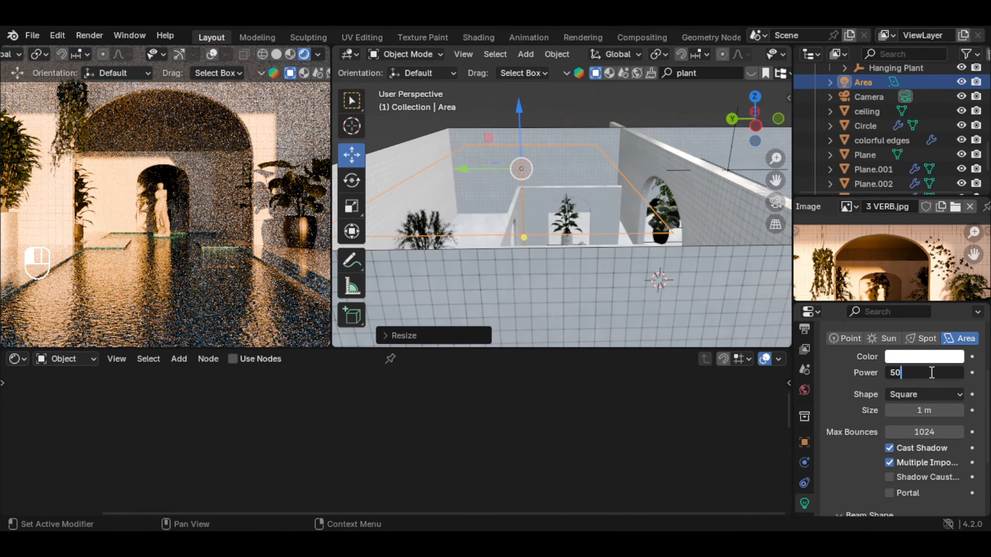
key(Return)
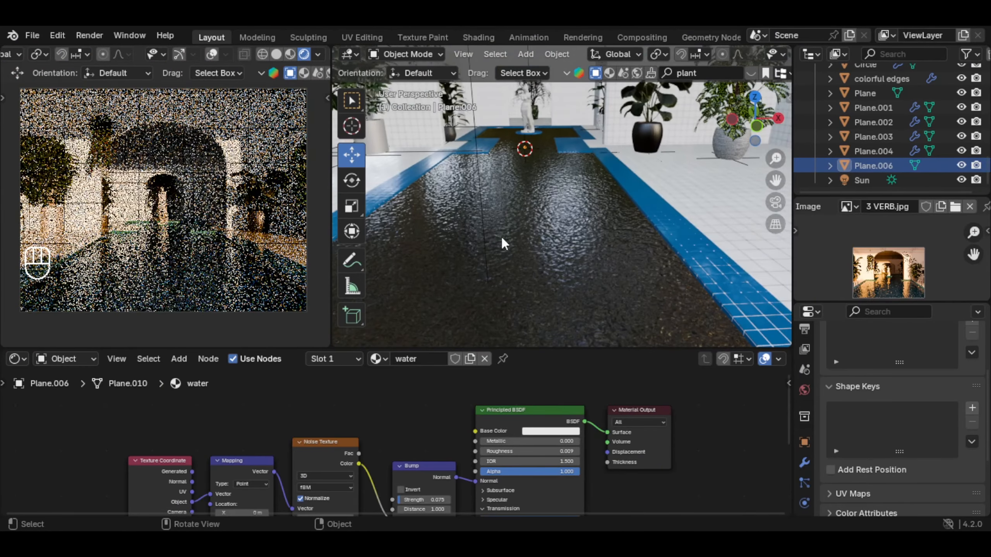
Select the water plane and raise its Principled BSDF Base Color to full white
scroll(226, 291, up, 2)
shift+middle_drag(294, 288, 241, 265)
click(582, 250)
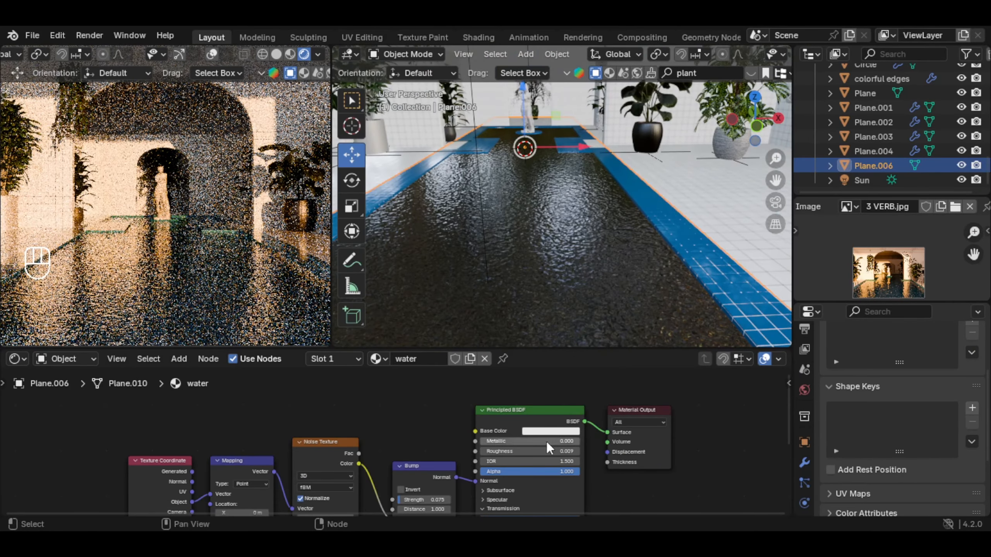
middle_drag(575, 444, 458, 458)
scroll(584, 453, down, 3)
scroll(475, 424, up, 4)
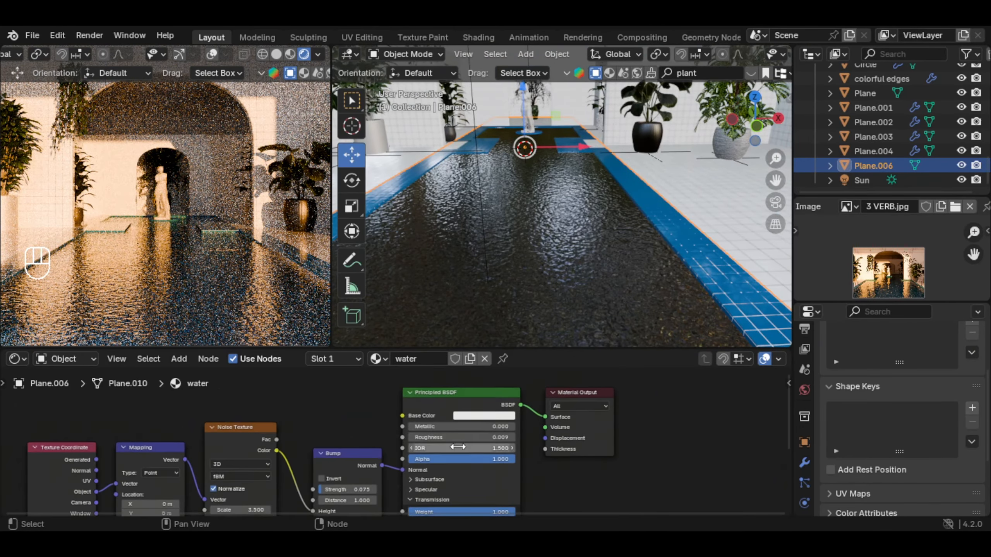
click(478, 414)
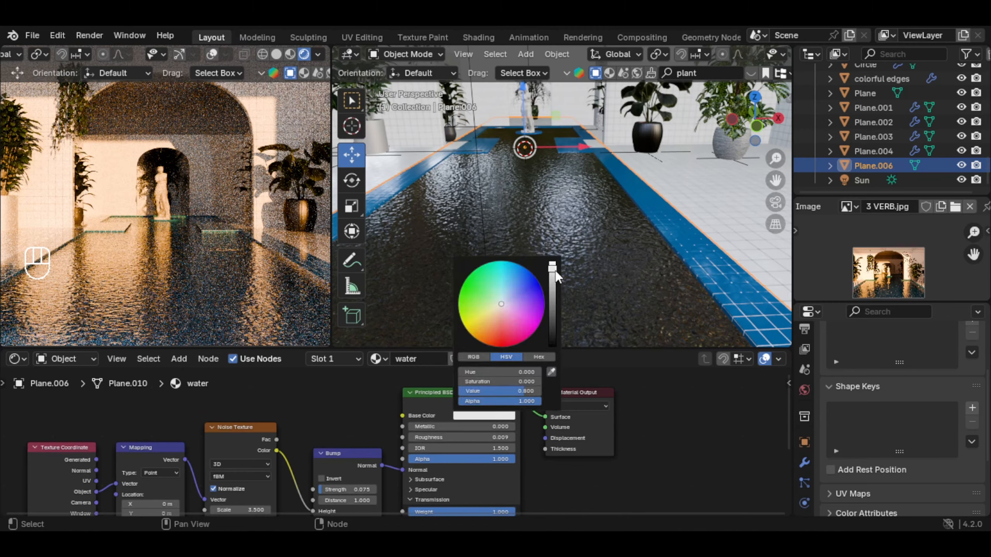
drag(552, 274, 552, 261)
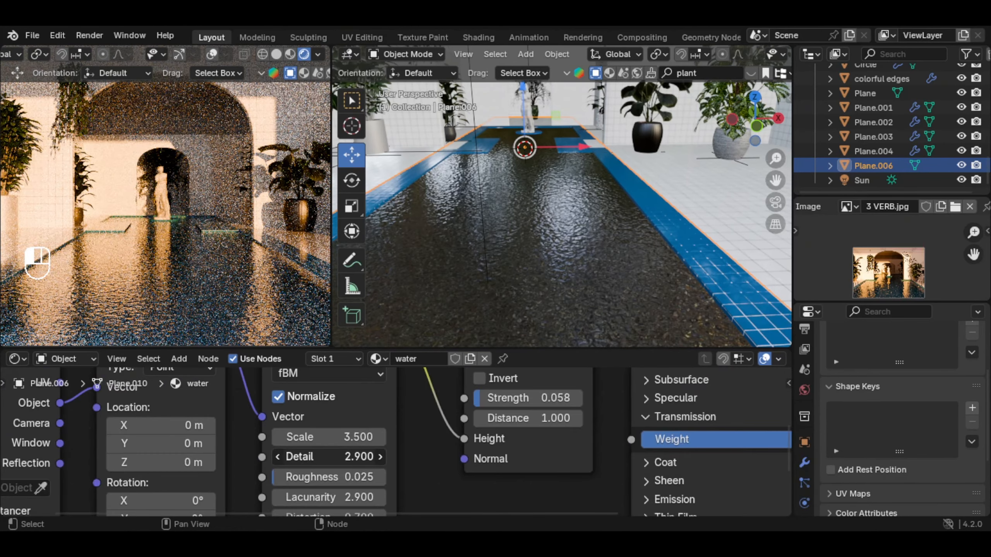
In the water material, set the Bump Strength to 0.058 and the Noise Texture Detail to 1.500
drag(328, 456, 318, 457)
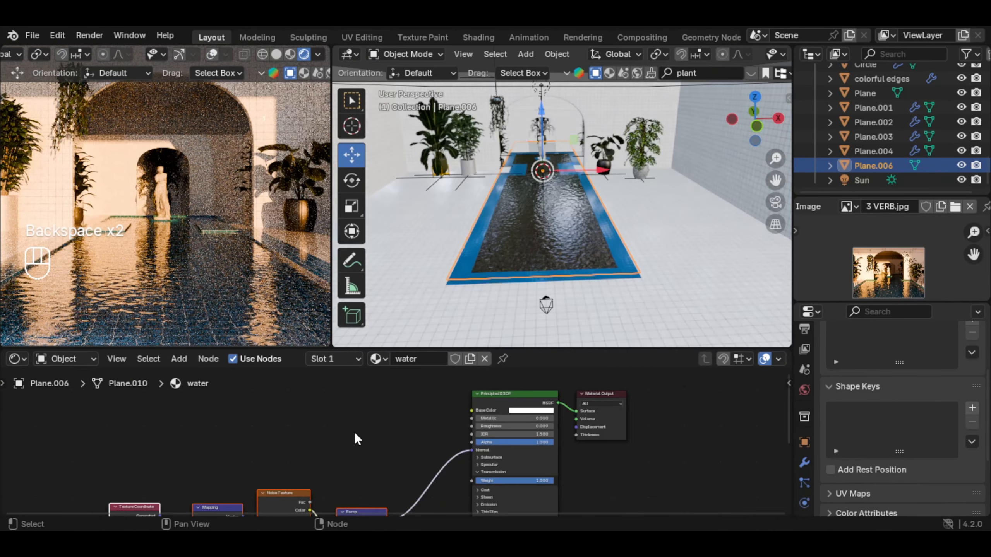
scroll(604, 229, up, 5)
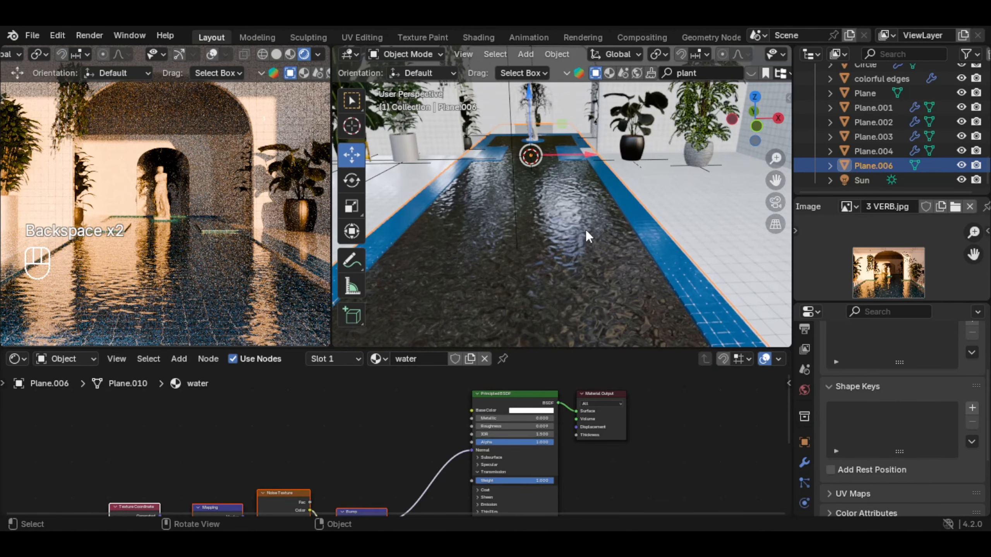
Add a Light Path node to the water material and link its Is Camera Ray output to the Principled BSDF Alpha
key(shift+a)
text(ligh)
key(Return)
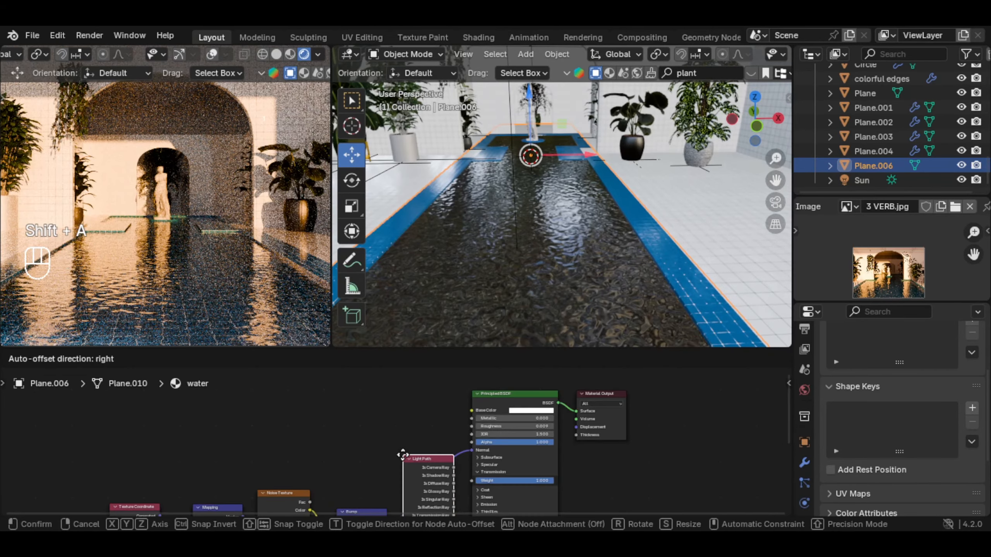
click(343, 437)
scroll(404, 416, up, 2)
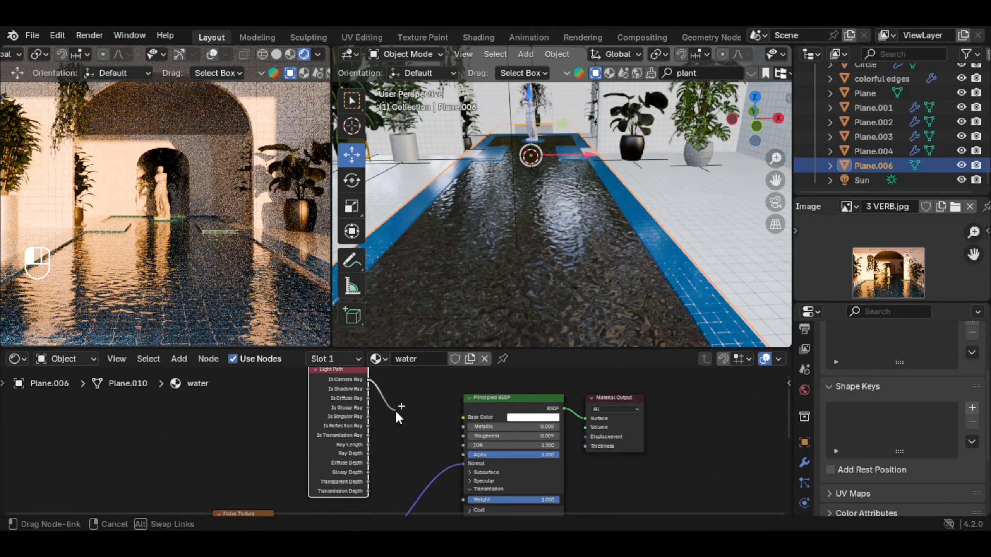
drag(453, 455, 463, 455)
scroll(429, 449, down, 1)
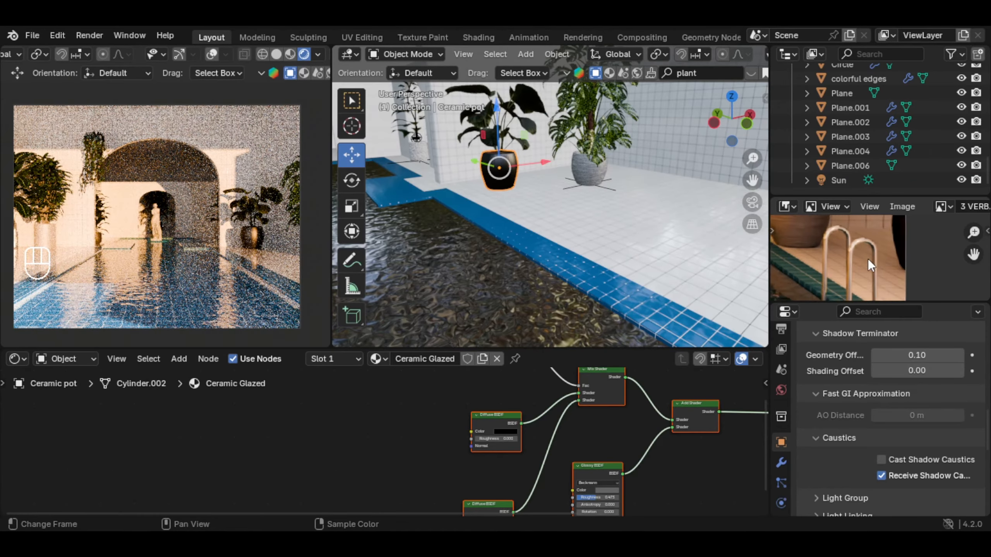
Switch the modelling viewport to Solid shading and add a cylinder beside the pool edge for the handrail
scroll(869, 260, up, 1)
middle_drag(869, 259, 862, 245)
shift+middle_drag(621, 267, 616, 225)
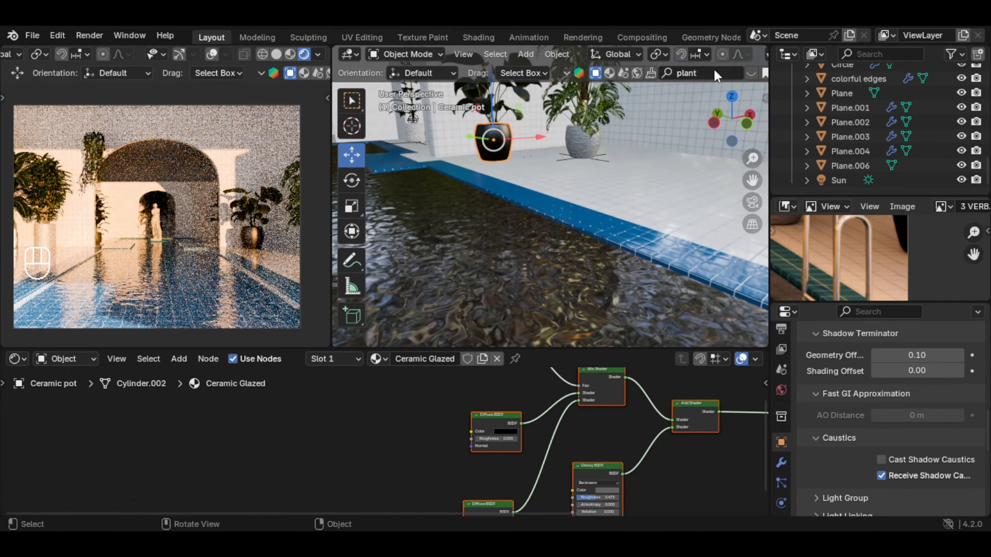
scroll(539, 54, down, 5)
click(714, 54)
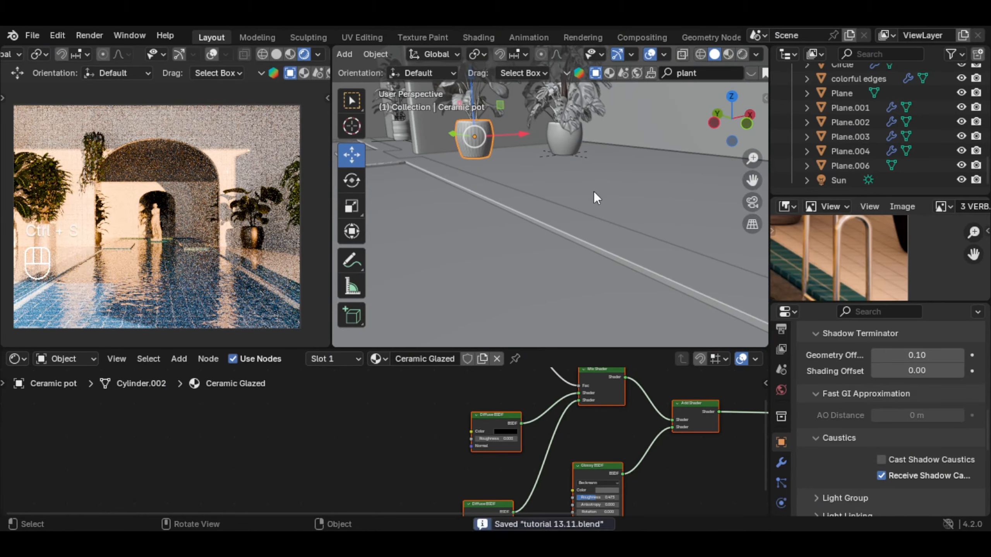
shift+middle_drag(618, 199, 596, 185)
key(shift+a)
key(shift+a)
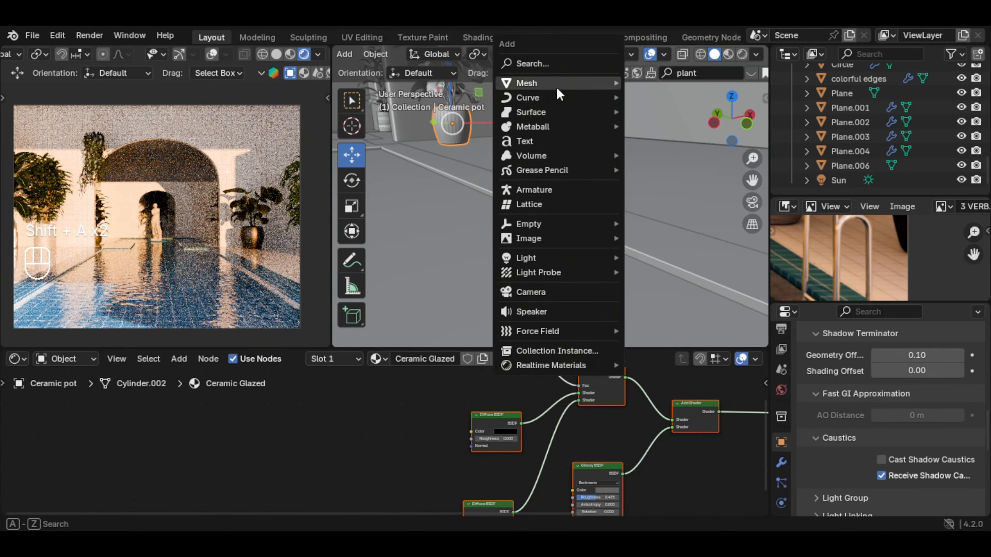
mouse_move(570, 83)
click(664, 155)
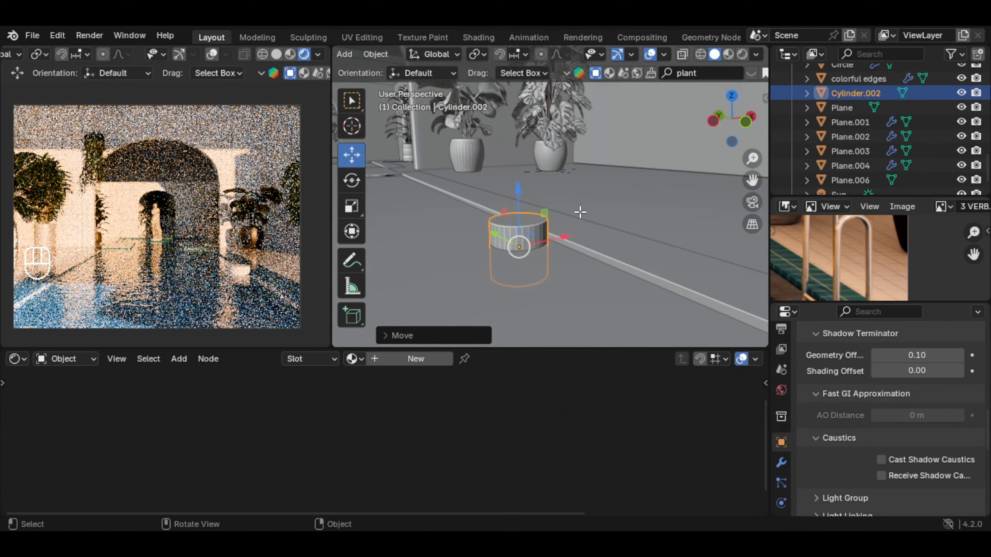
In Edit Mode, scale the whole cylinder mesh to about 0.12 on X and Y only, keeping its height
key(Tab)
key(a)
key(s)
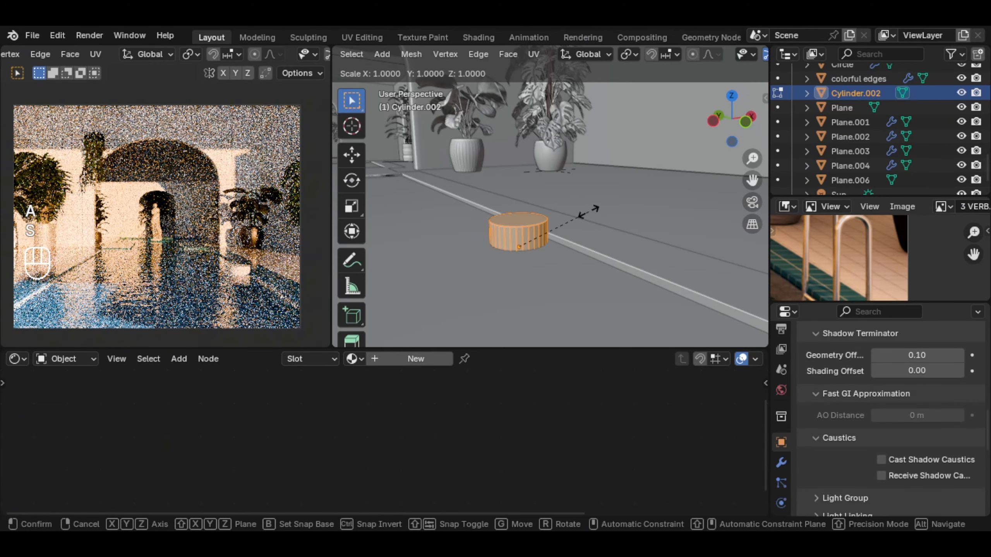
right_click(591, 212)
key(s)
key(shift+z)
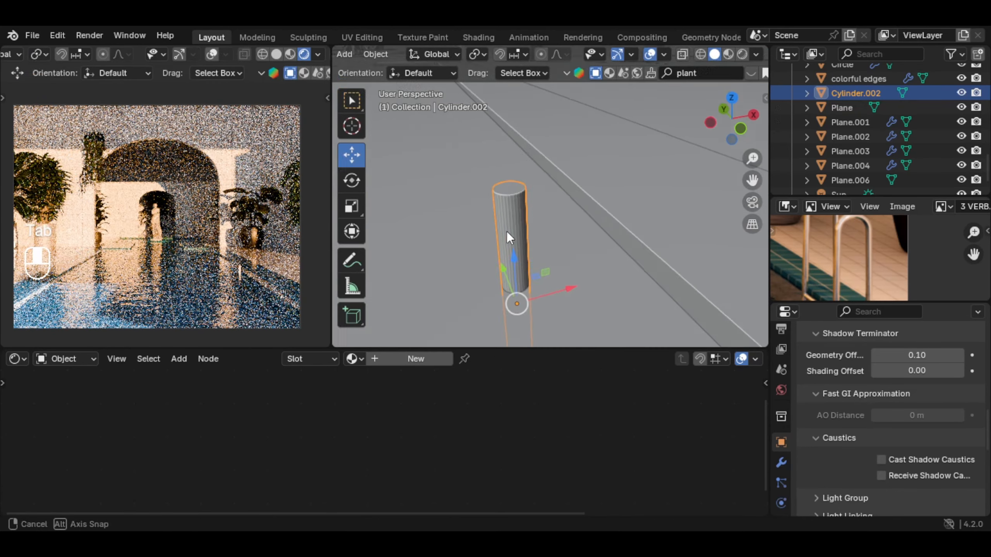
key(Tab)
Isolate the thin cylinder in local view from the right side, with vertex selection active
scroll(507, 205, up, 3)
shift+middle_drag(506, 206, 551, 231)
scroll(530, 212, up, 3)
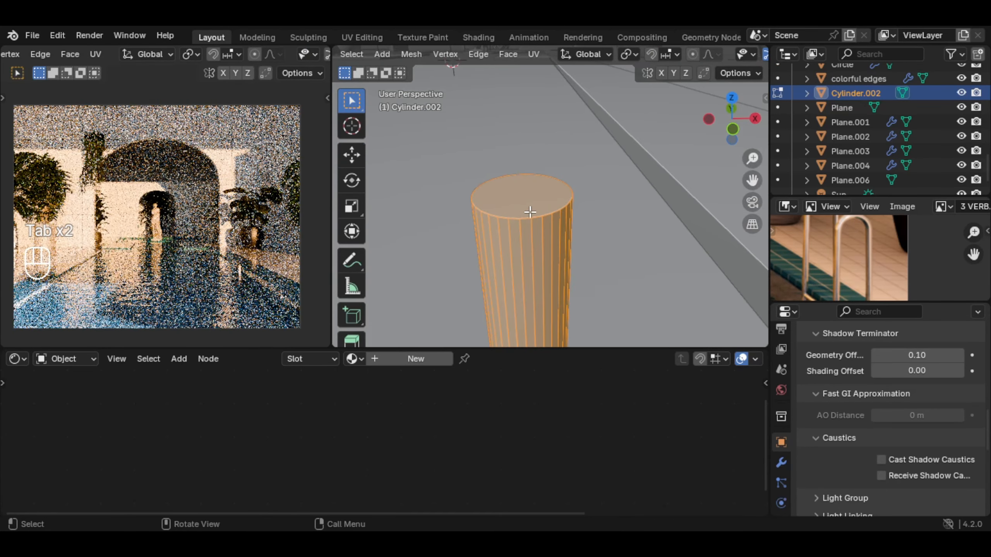
scroll(530, 212, up, 1)
key(1)
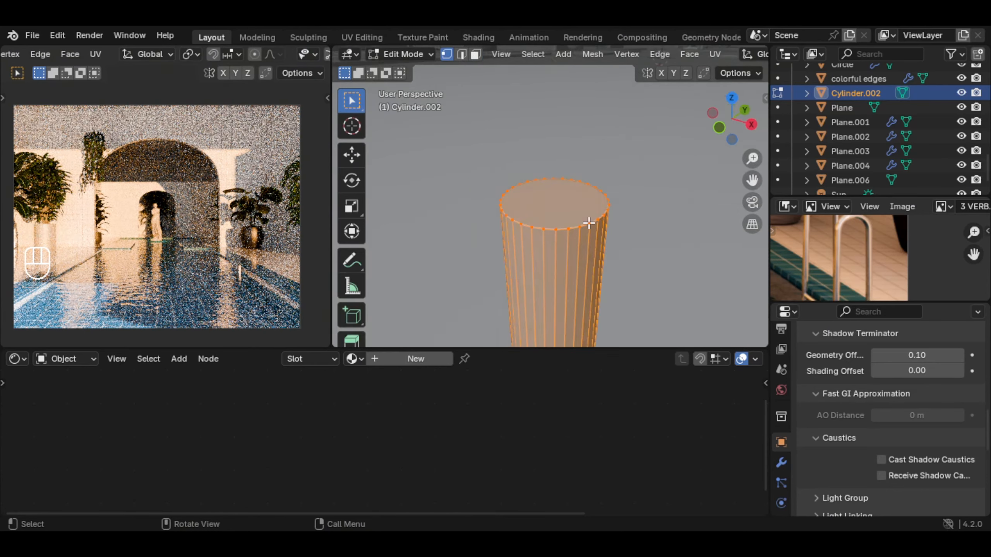
key(KP_3)
key(KP_Divide)
Select the vertex at the cylinder's upper +Y corner and snap the 3D cursor to it
shift+middle_drag(555, 130, 547, 187)
scroll(542, 323, up, 4)
scroll(546, 187, up, 4)
drag(568, 348, 571, 521)
scroll(542, 336, up, 3)
scroll(546, 337, up, 4)
shift+middle_drag(656, 408, 593, 353)
click(587, 328)
scroll(600, 345, up, 1)
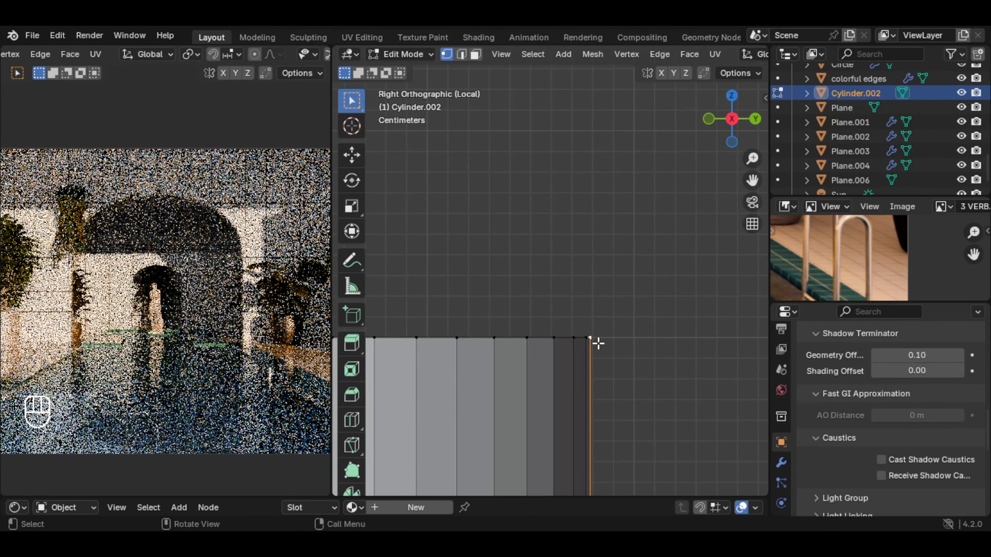
key(shift+s)
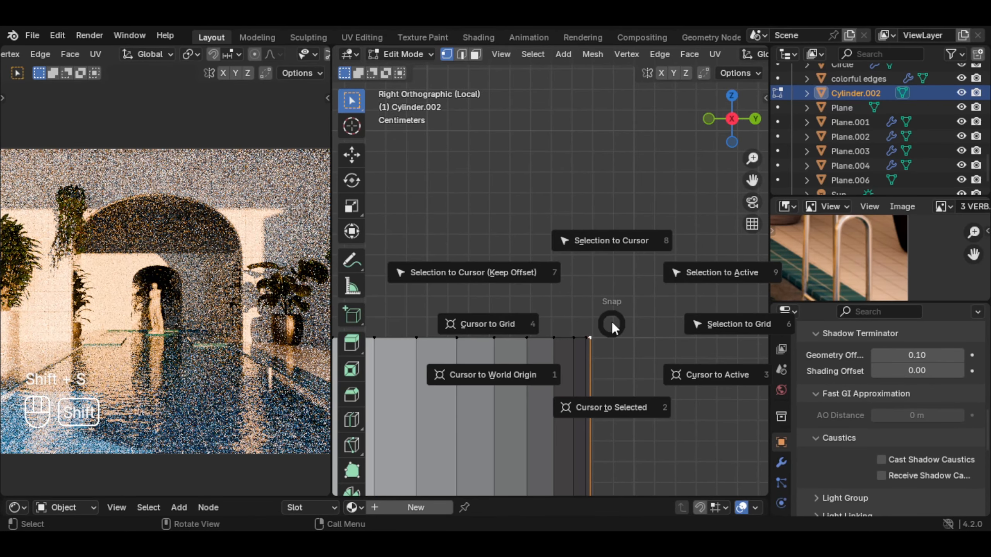
click(600, 375)
Select the cylinder's top face and set up the Spin tool with X as its axis
scroll(599, 391, down, 3)
middle_drag(585, 329, 504, 312)
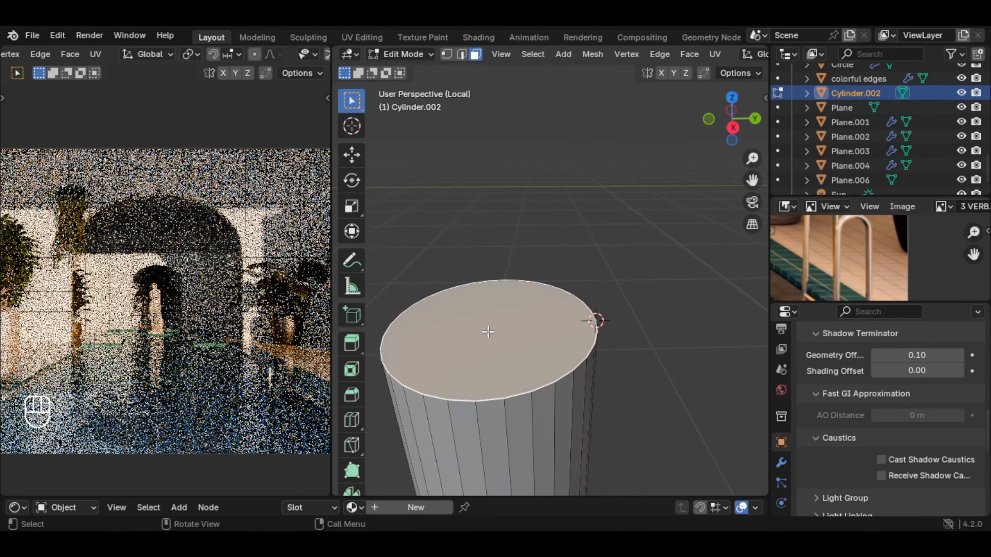
key(KP_3)
scroll(352, 332, down, 2)
click(351, 436)
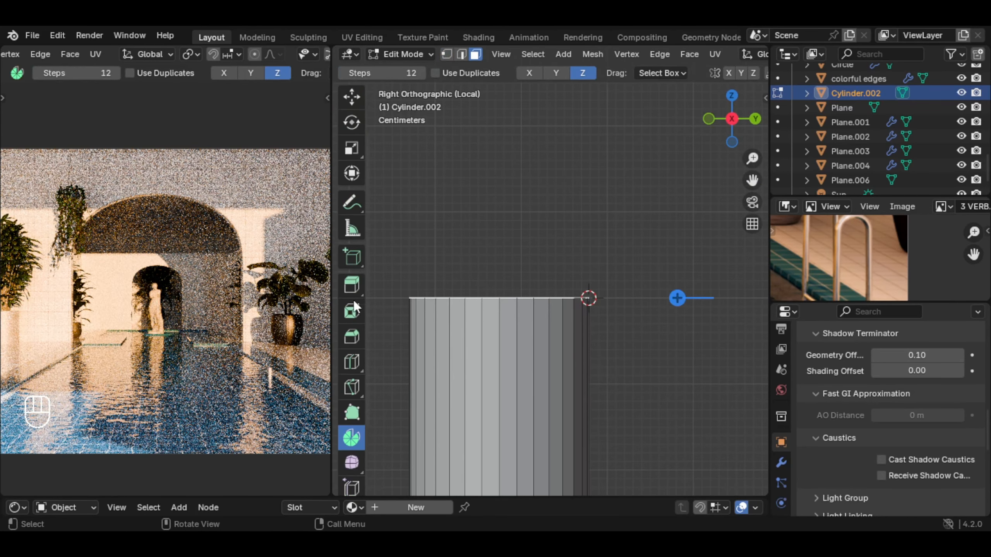
scroll(355, 329, down, 3)
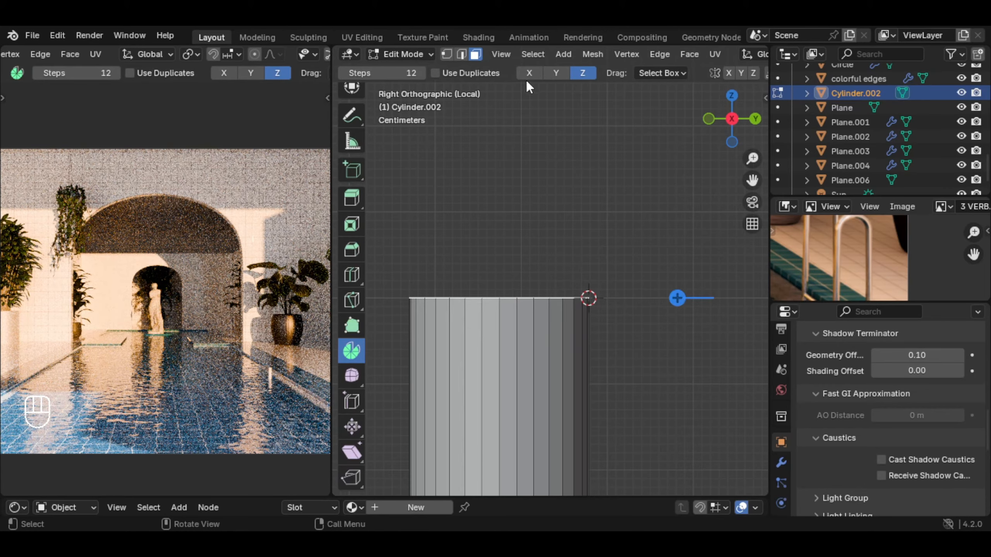
click(534, 73)
scroll(575, 176, down, 2)
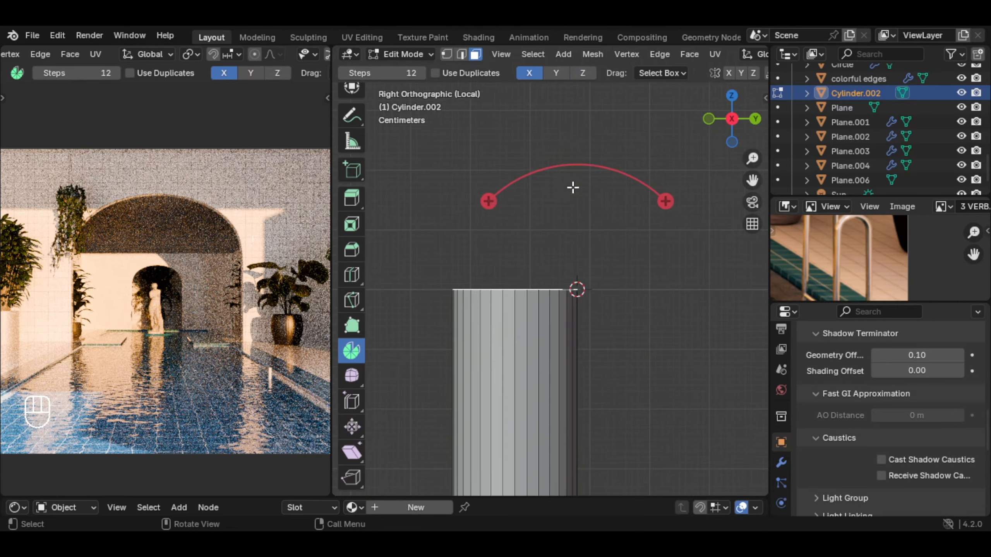
Spin the top face around the 3D cursor in 12 steps and set the angle to -180°
scroll(539, 185, down, 1)
key(KP_3)
scroll(460, 182, down, 1)
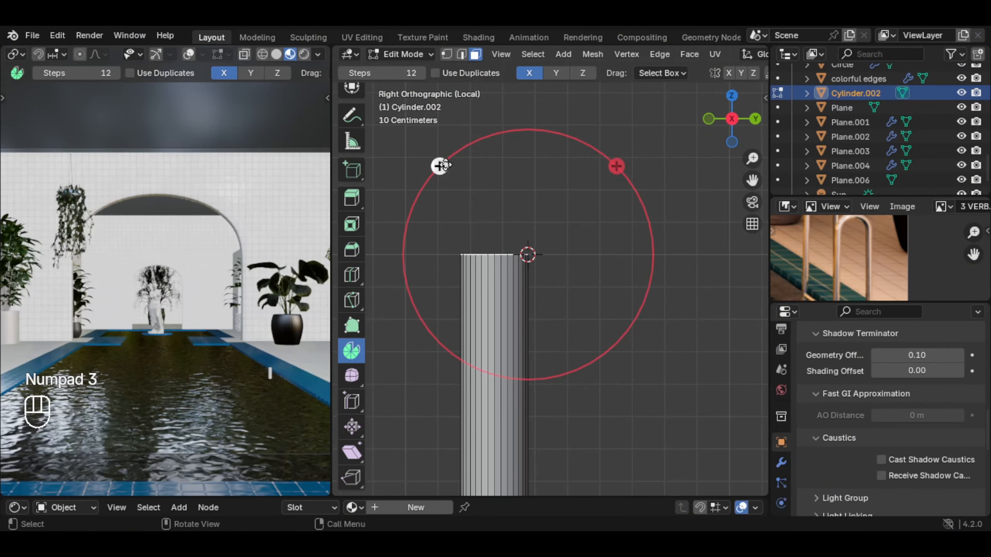
drag(439, 166, 636, 163)
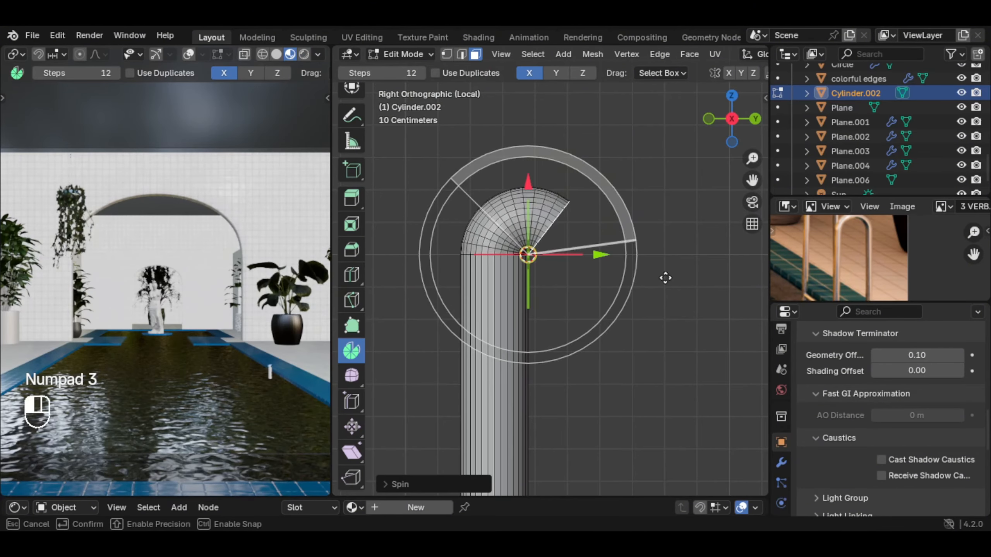
drag(665, 278, 651, 324)
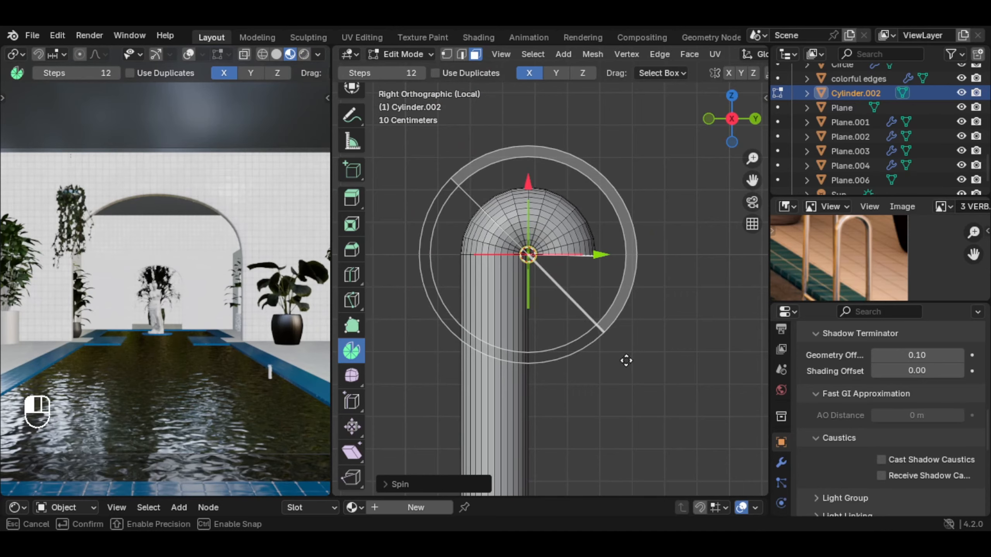
drag(627, 361, 626, 361)
click(427, 486)
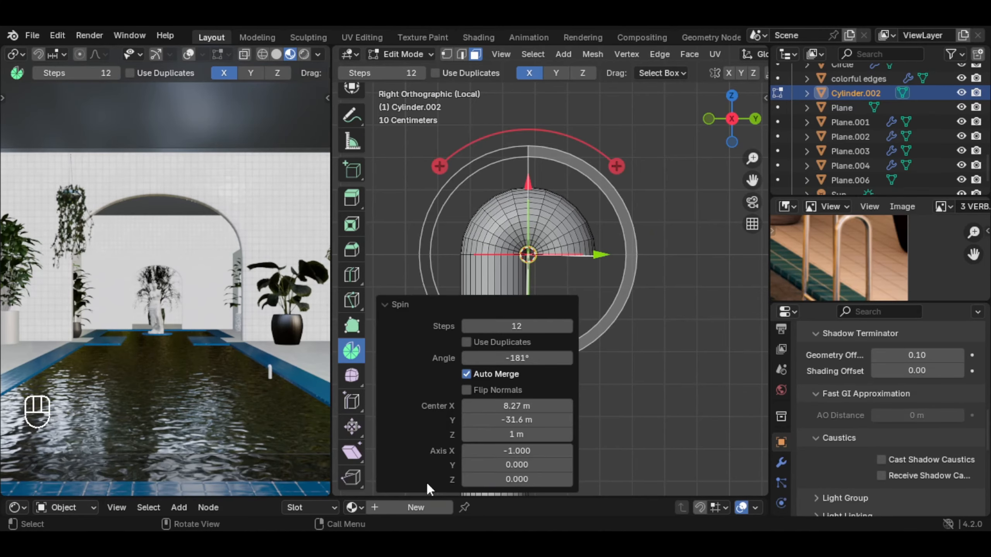
shift+middle_drag(492, 382, 564, 373)
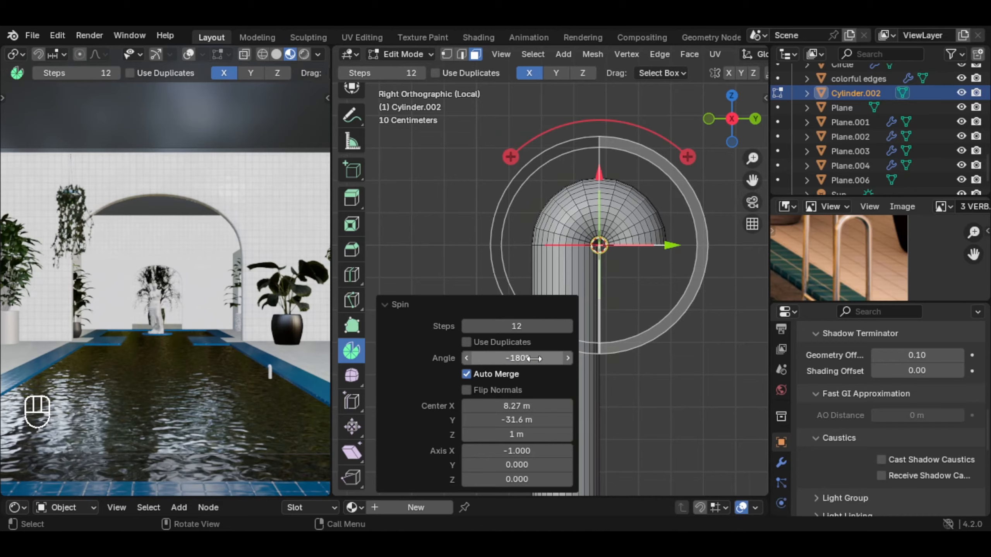
Shift the spin's Center Y to widen the bend into an open hook, then leave local view
scroll(621, 263, down, 2)
click(550, 305)
shift+middle_drag(624, 262, 630, 208)
click(436, 483)
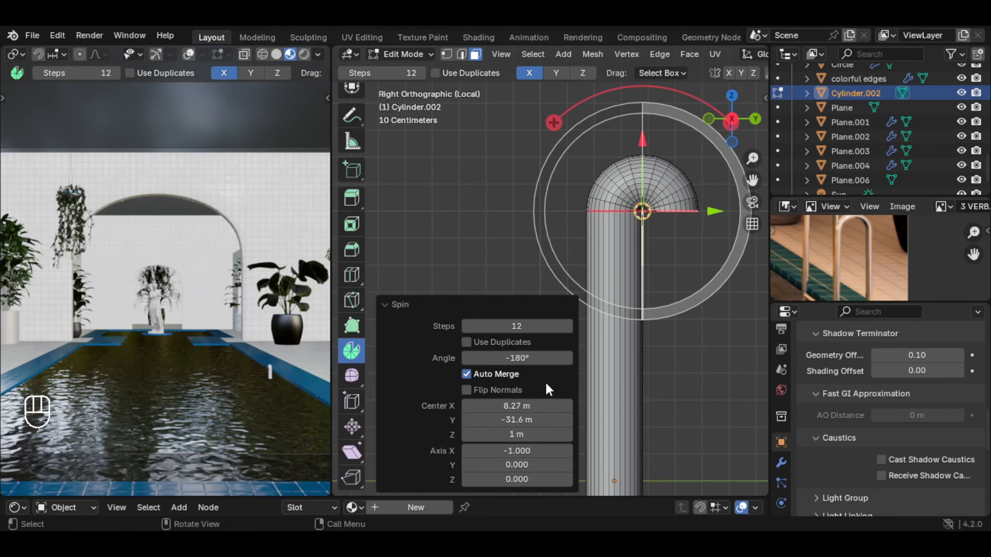
drag(499, 422, 515, 422)
scroll(636, 256, down, 3)
shift+middle_drag(637, 255, 581, 250)
mouse_move(505, 420)
mouse_down()
mouse_move(525, 421)
mouse_move(513, 421)
mouse_up()
key(KP_Divide)
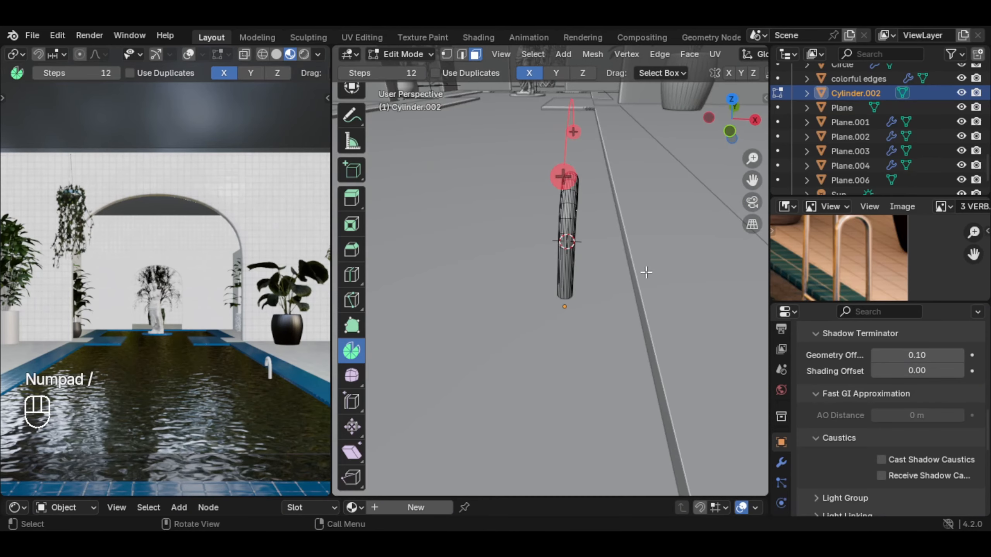
In Object Mode, rotate the hooked rail -90° about Z and apply Shade Auto Smooth
middle_drag(554, 297, 436, 292)
key(Tab)
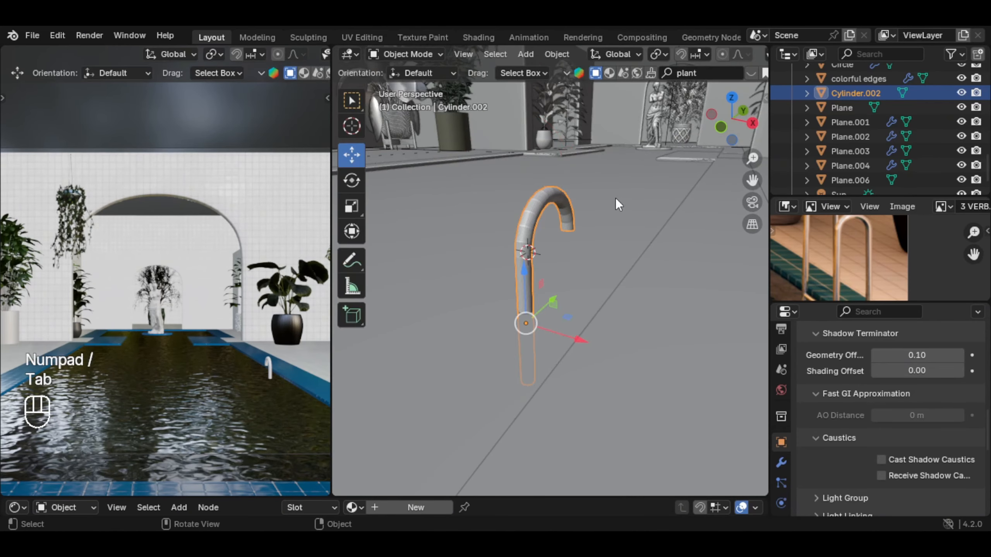
key(r)
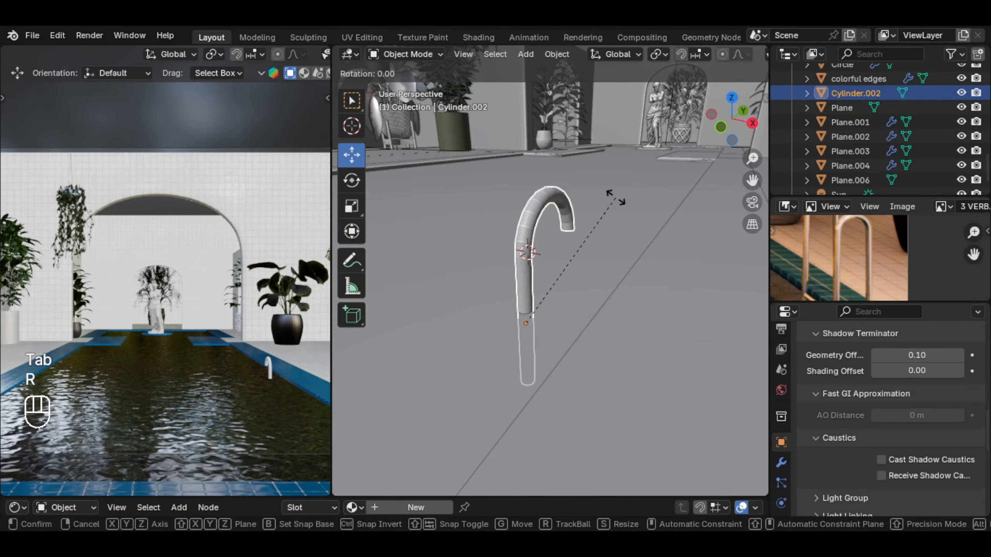
key(z)
click(615, 198)
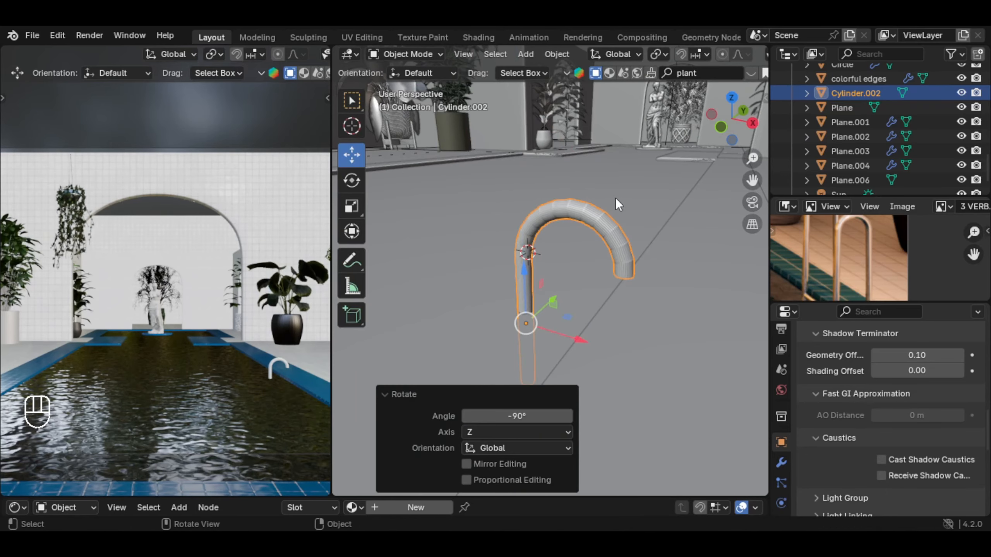
middle_drag(616, 198, 592, 248)
right_click(593, 199)
click(559, 215)
In Edit Mode, extrude the end face of the bend straight down to form the rail's second leg
key(Tab)
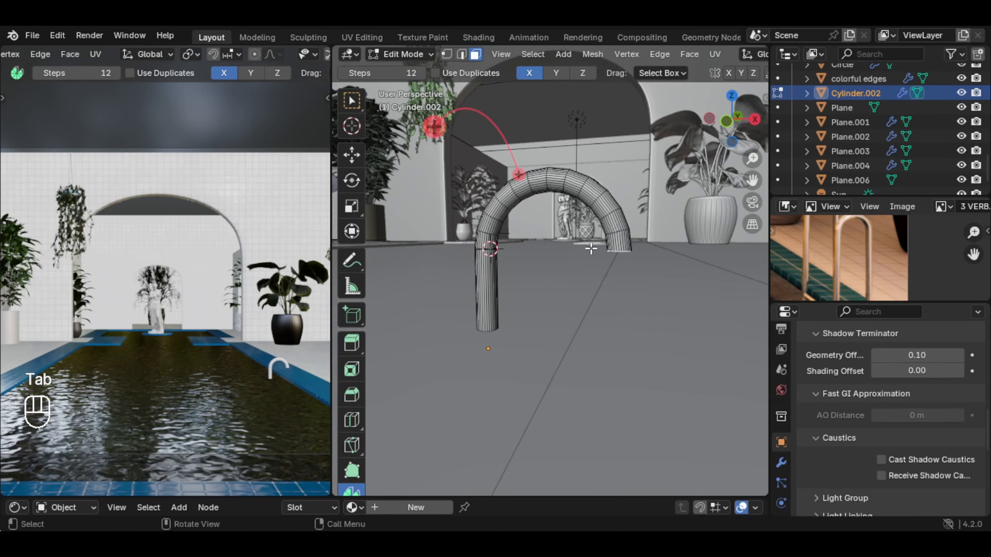
click(362, 111)
key(e)
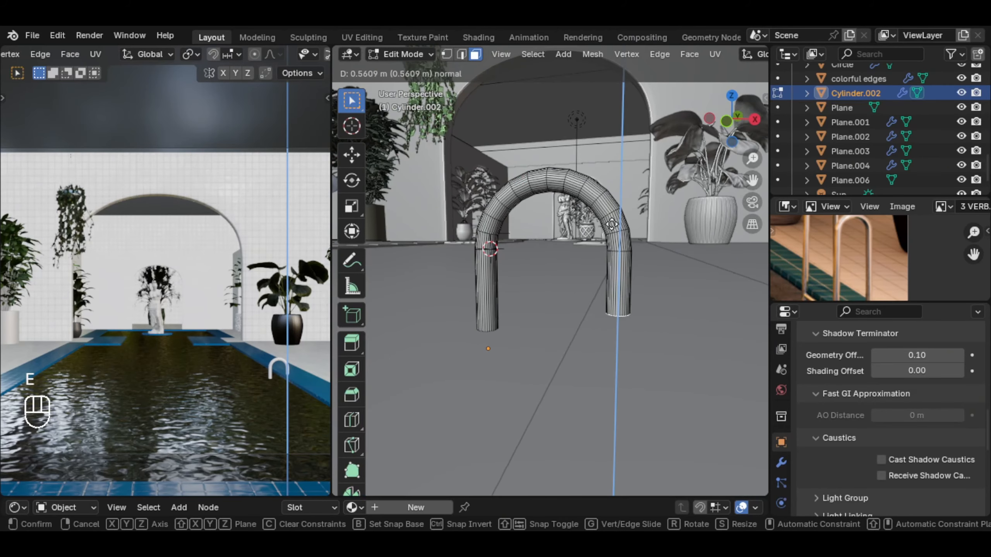
Move the bottom face of the rail's original leg along Z
middle_drag(586, 269, 517, 333)
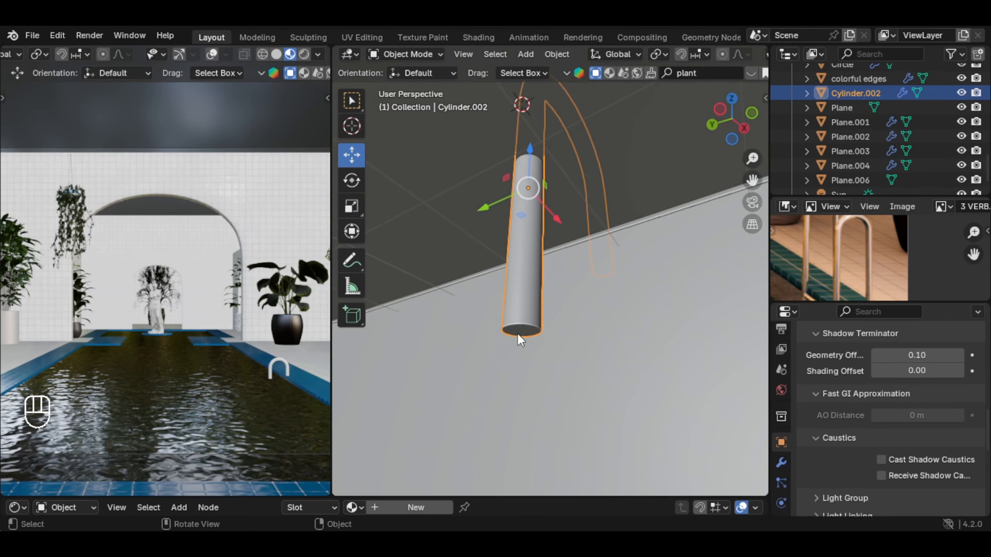
key(Tab)
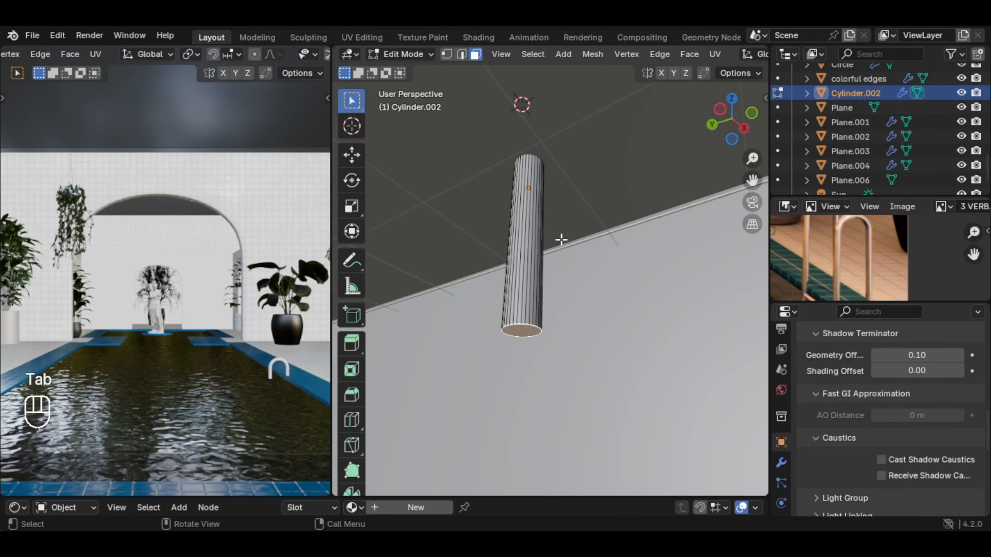
key(g)
key(z)
click(515, 407)
key(Tab)
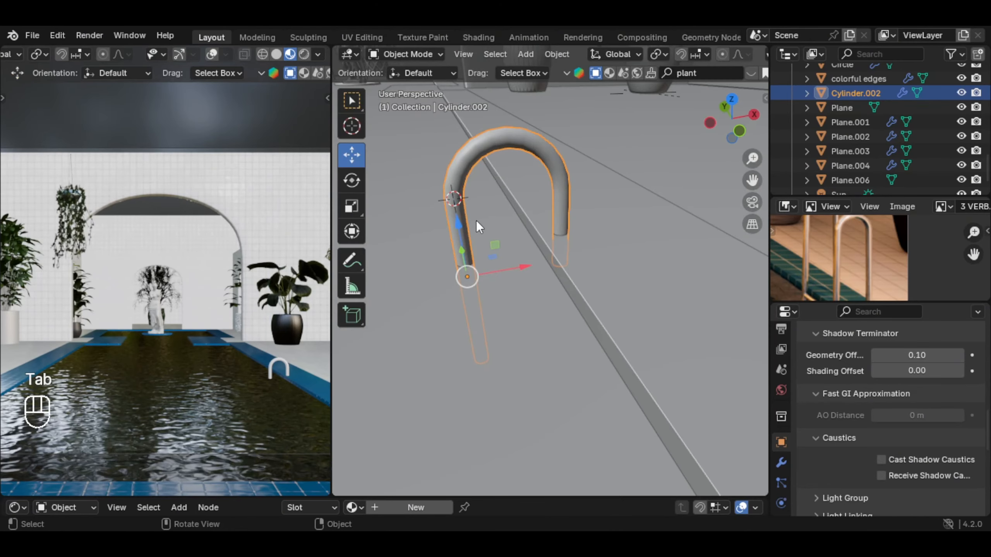
Rename Plane.006 to "water" and hide it
middle_drag(477, 220, 515, 232)
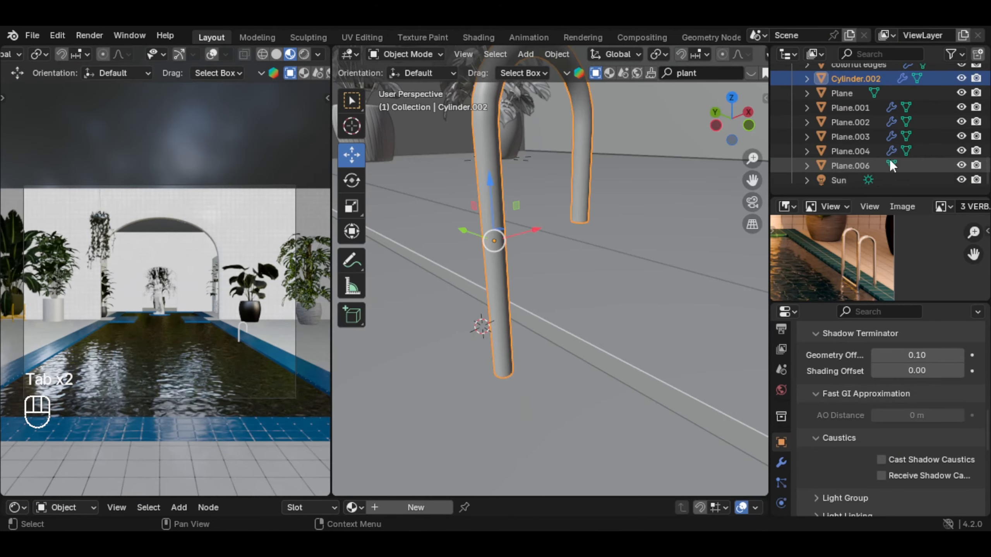
double_click(849, 166)
text(water)
key(Return)
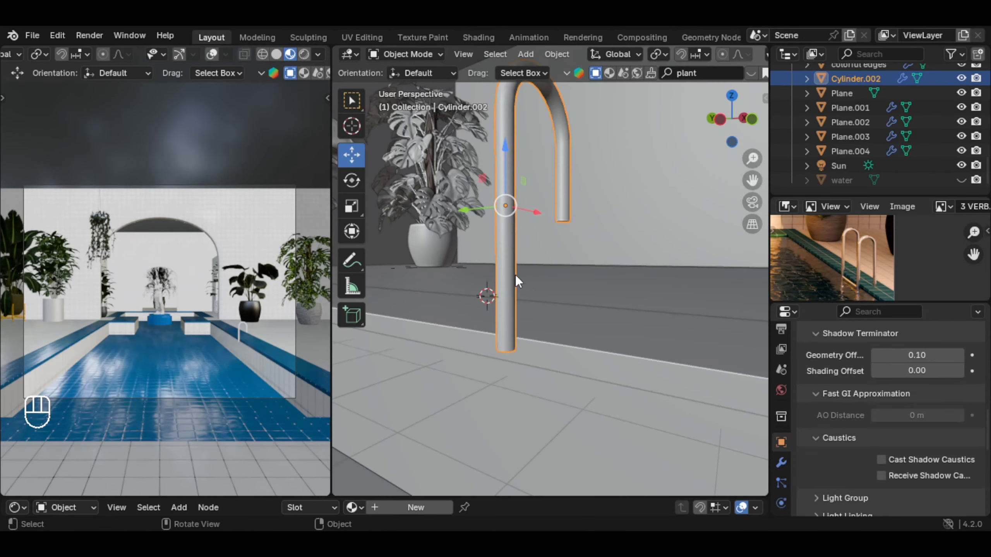
Extrude the lower end of the rail's pool-side leg down toward the pool floor
middle_drag(515, 274, 538, 344)
key(Tab)
scroll(556, 293, down, 5)
key(e)
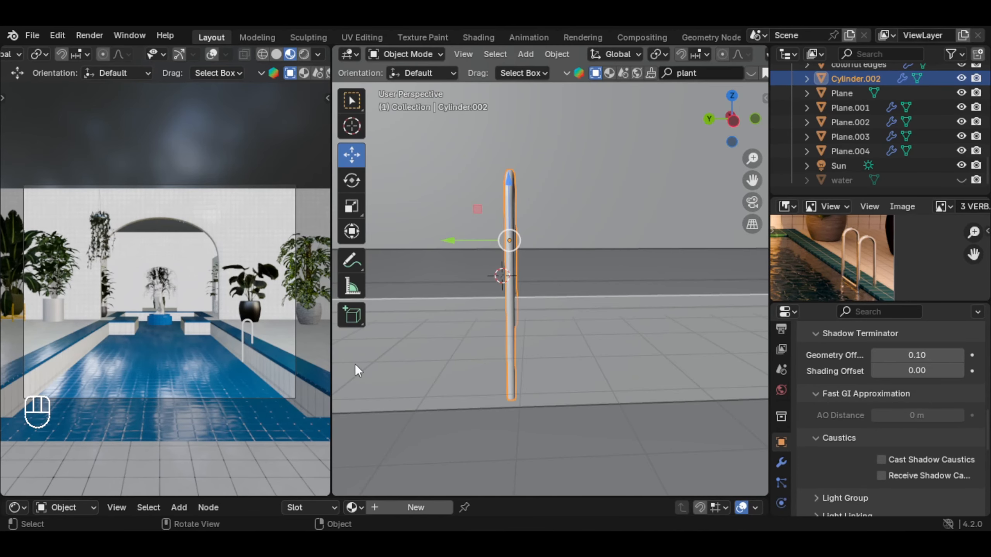
Duplicate the handrail and move the copy along Y to form the parallel second rail
drag(336, 364, 321, 365)
key(shift+d)
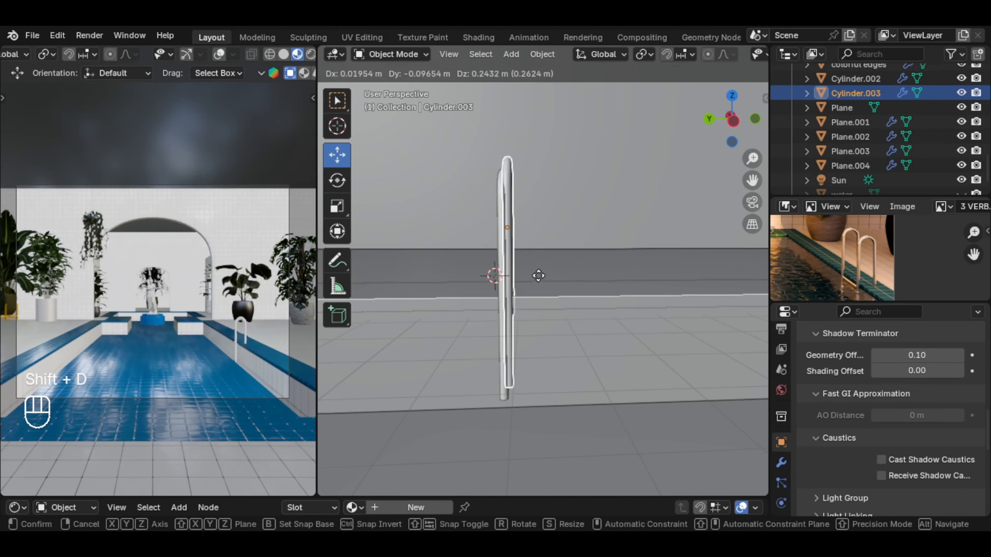
right_click(466, 246)
drag(467, 247, 575, 274)
shift+middle_drag(575, 274, 562, 262)
Duplicate the lower segment of the original handrail's pool-side leg, leaving the copy in place
key(Tab)
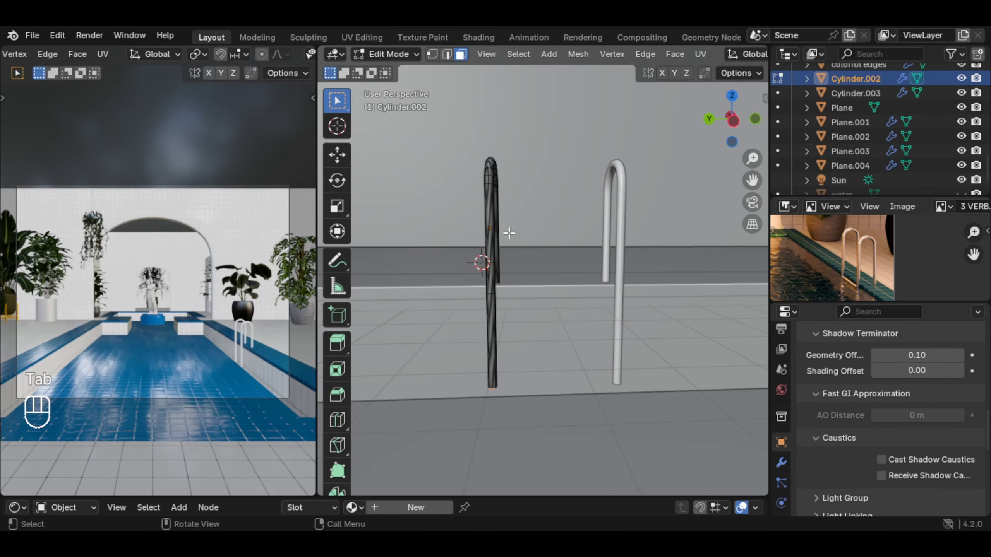
key(alt+z)
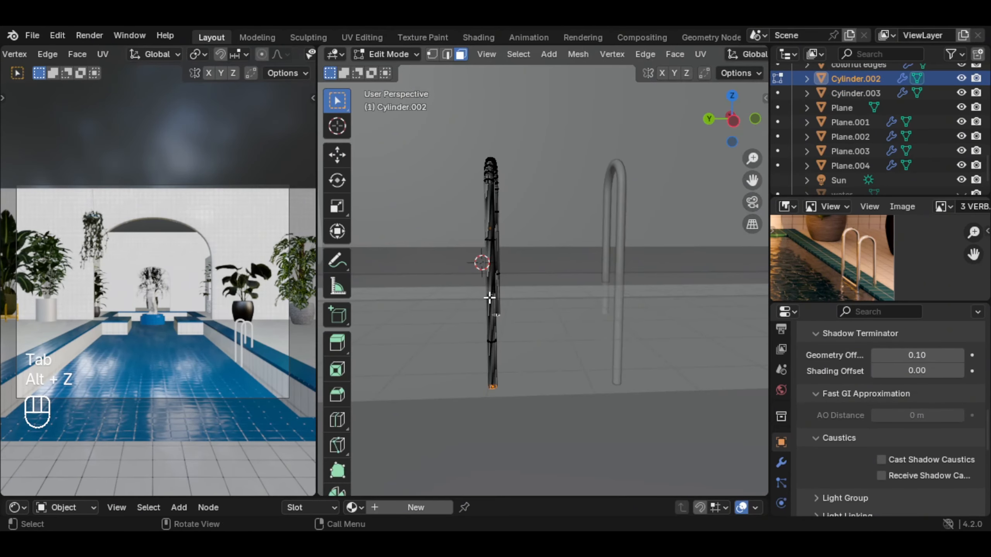
click(433, 55)
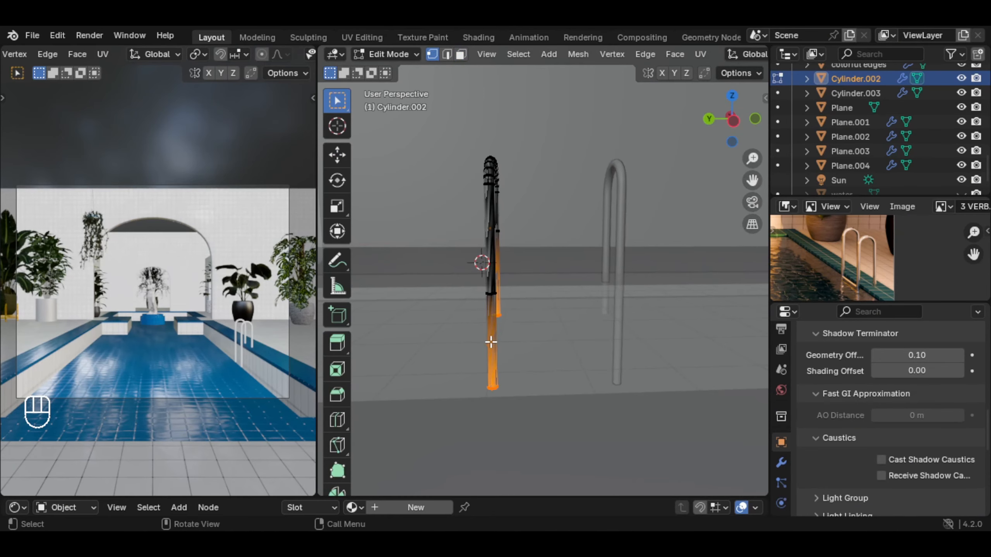
middle_drag(491, 343, 538, 350)
middle_drag(509, 299, 476, 246)
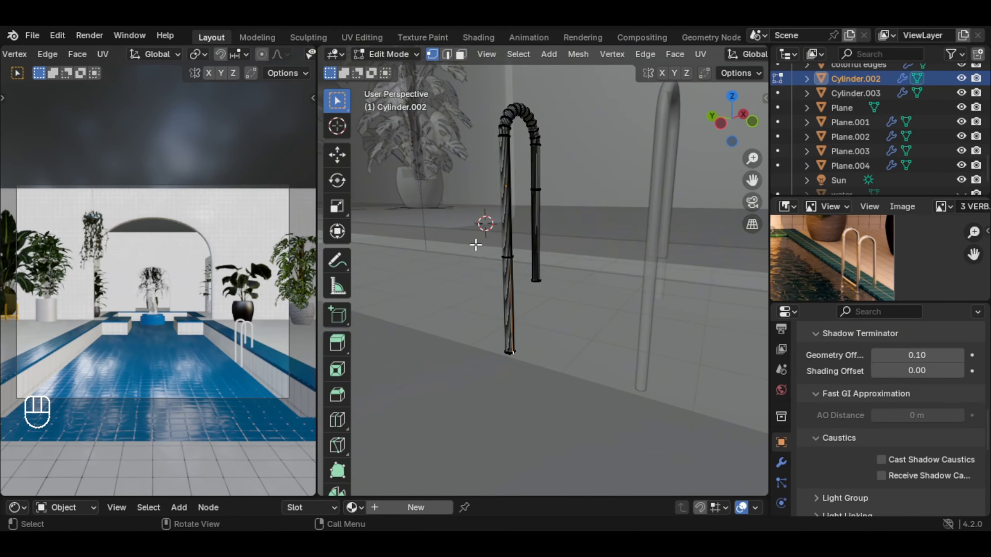
drag(476, 245, 521, 324)
drag(518, 366, 518, 366)
key(shift+d)
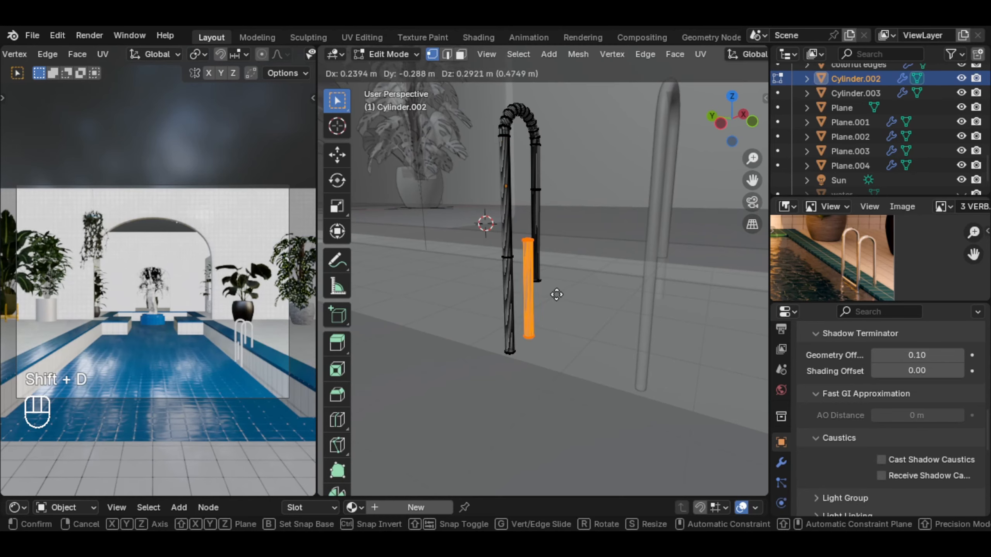
right_click(554, 294)
Rotate the duplicated leg segment 90° about X so it lies horizontally as a ladder rung
key(r)
key(x)
key(9)
key(0)
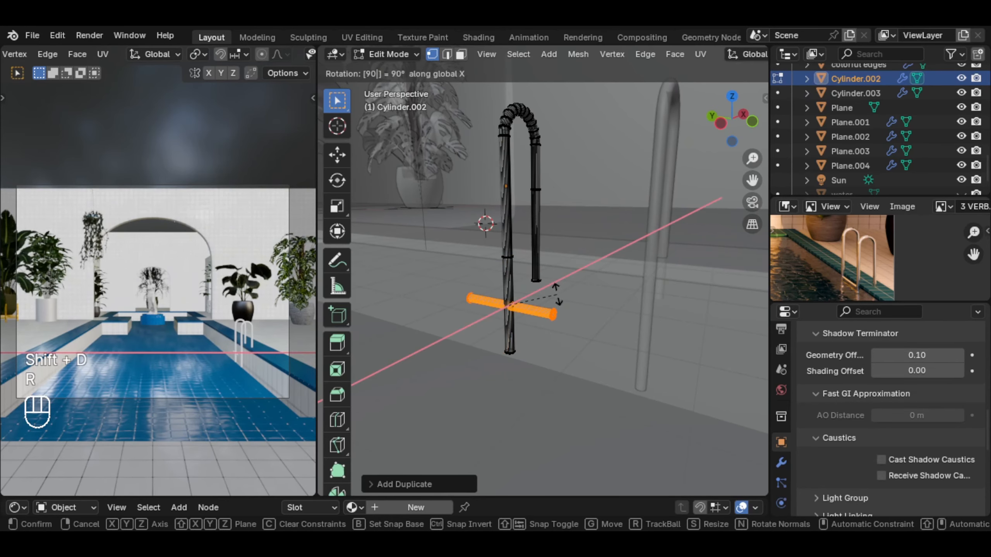
key(Return)
Slim and stretch the rung along Y to span both handrails, and duplicate it along Z as a second rung
middle_drag(556, 295, 713, 286)
key(s)
click(650, 281)
key(s)
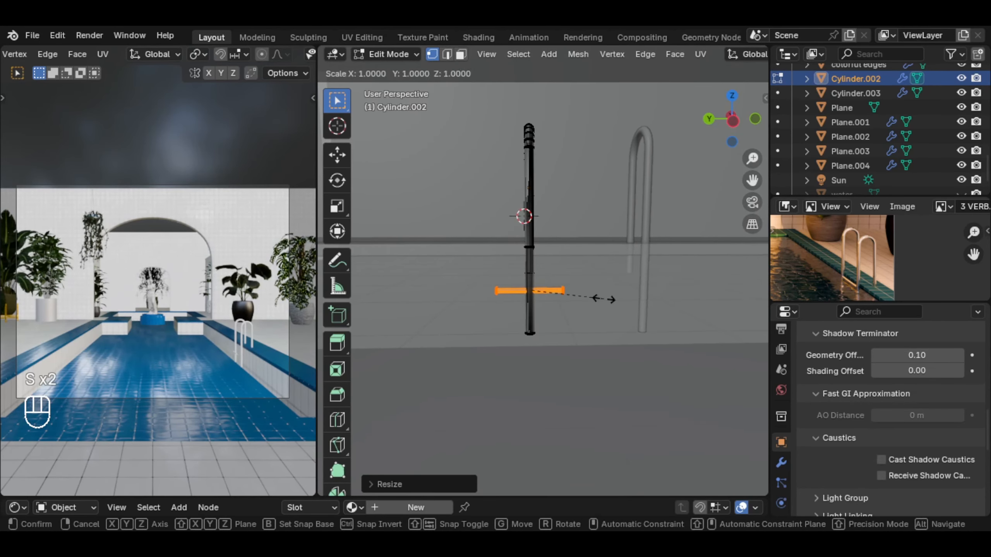
key(y)
click(662, 296)
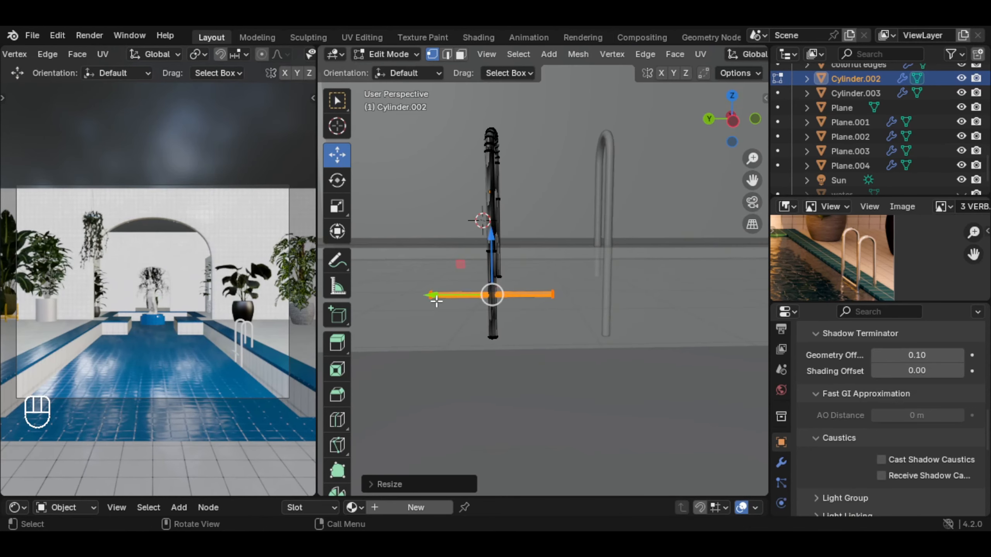
drag(436, 301, 501, 300)
key(s)
key(y)
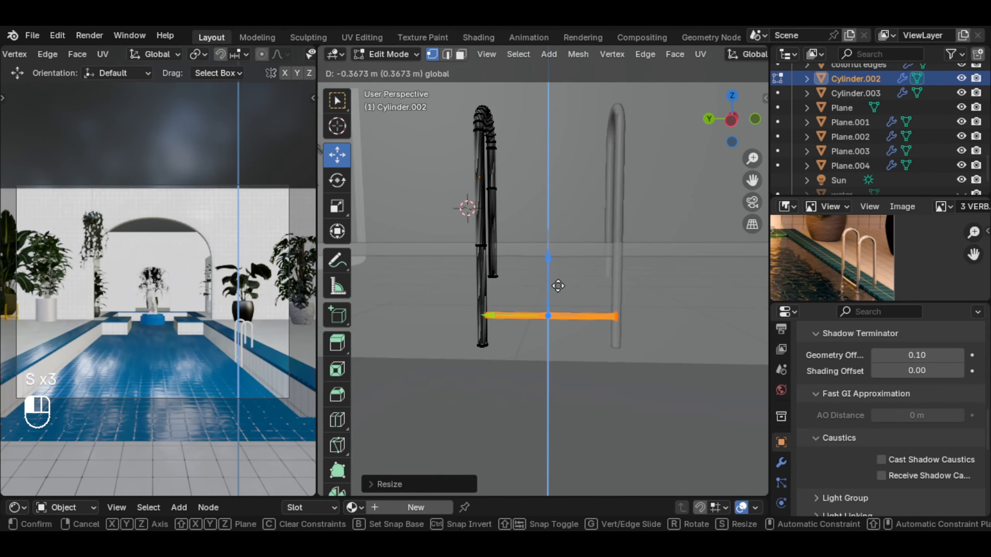
click(566, 293)
key(shift+d)
key(z)
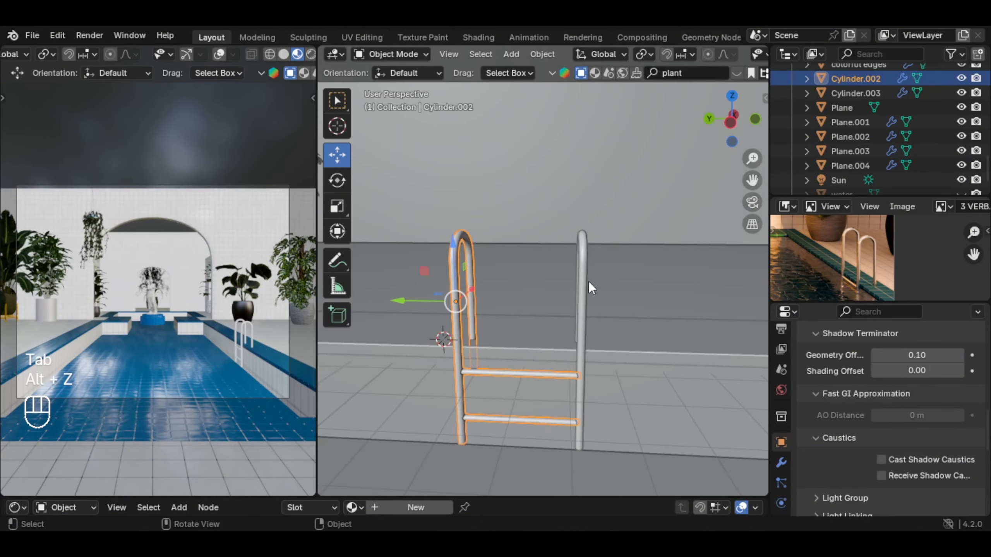
Join the two handrails and the rungs into a single ladder object
shift+click(578, 286)
key(alt+z)
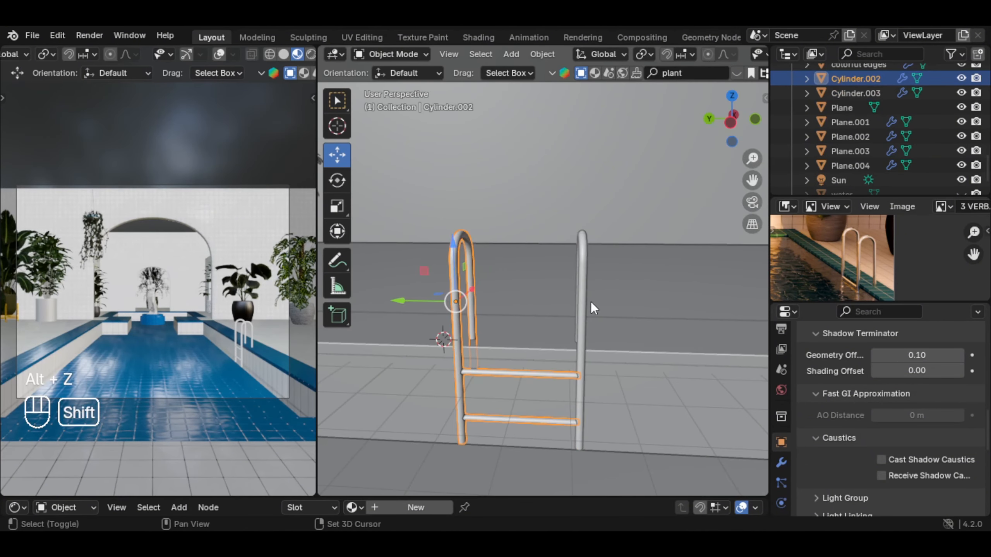
shift+click(470, 291)
key(ctrl+j)
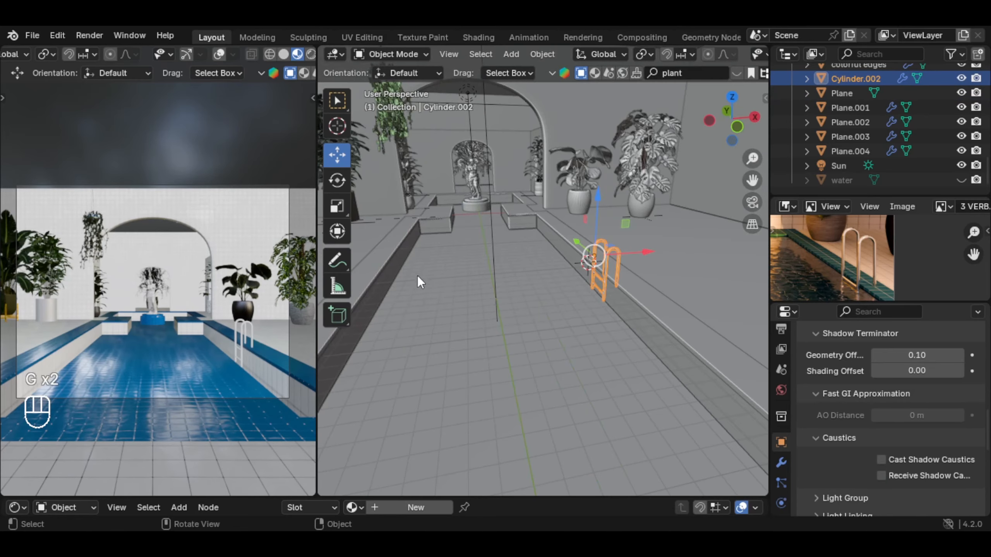
Duplicate the ladder, move the copy to the opposite pool edge and rotate it 180° about Z
key(shift+d)
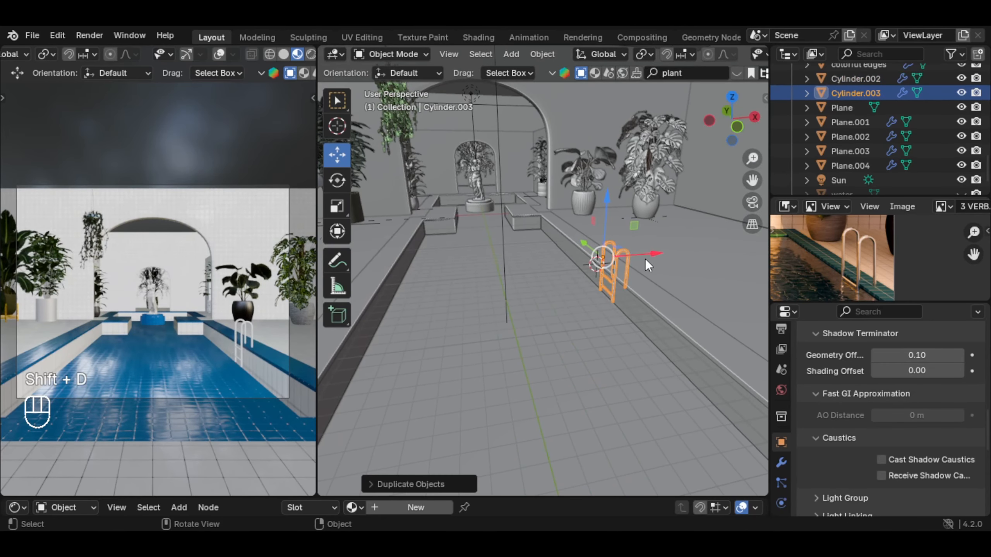
click(453, 306)
shift+middle_drag(453, 306, 522, 301)
text(r)
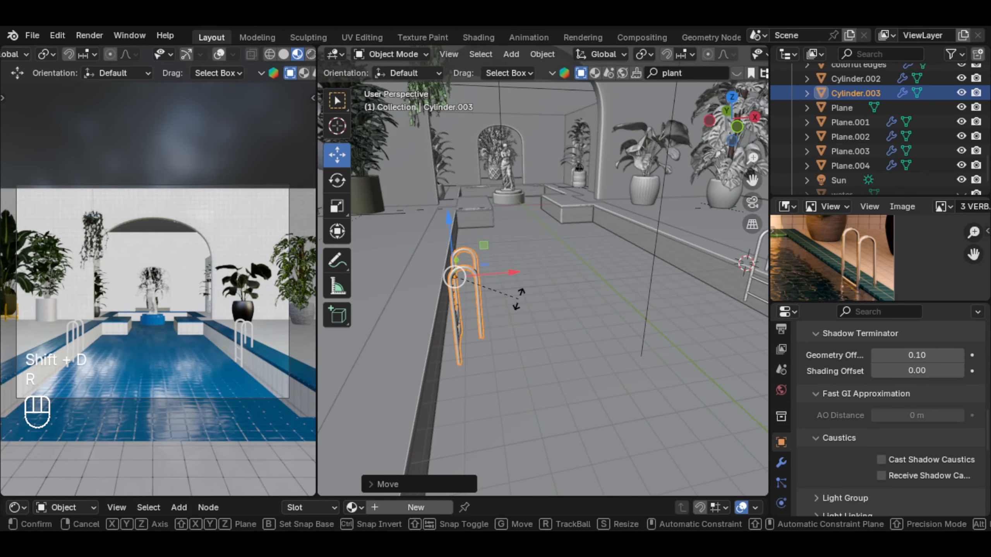
text(z180)
key(Return)
Adjust the copied ladder's position so it sits over the opposite pool edge
scroll(518, 299, up, 3)
shift+middle_drag(518, 299, 582, 292)
drag(580, 284, 563, 285)
scroll(563, 285, up, 2)
middle_drag(562, 286, 530, 293)
scroll(530, 293, down, 8)
scroll(909, 154, down, 1)
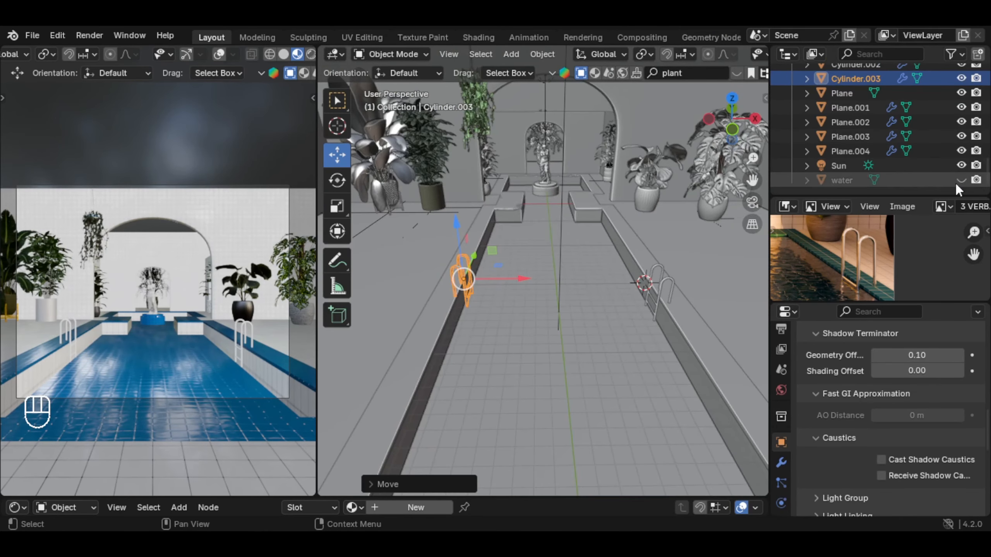
Unhide the water plane and save the file
click(961, 181)
key(ctrl+s)
middle_drag(519, 252, 521, 391)
Enlarge the shader editor and give the copied ladder a new material named "metal"
drag(509, 497, 437, 353)
click(435, 363)
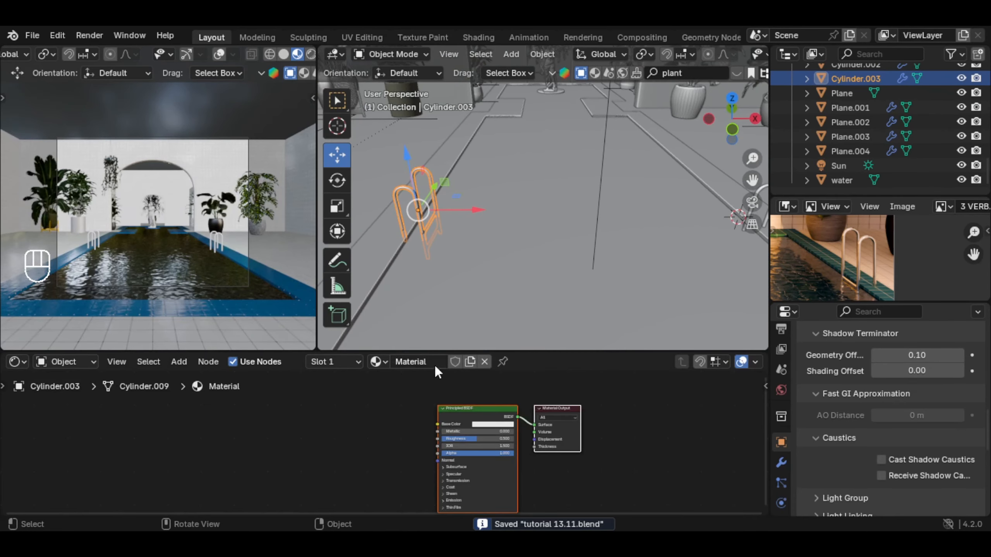
text(metal)
key(Return)
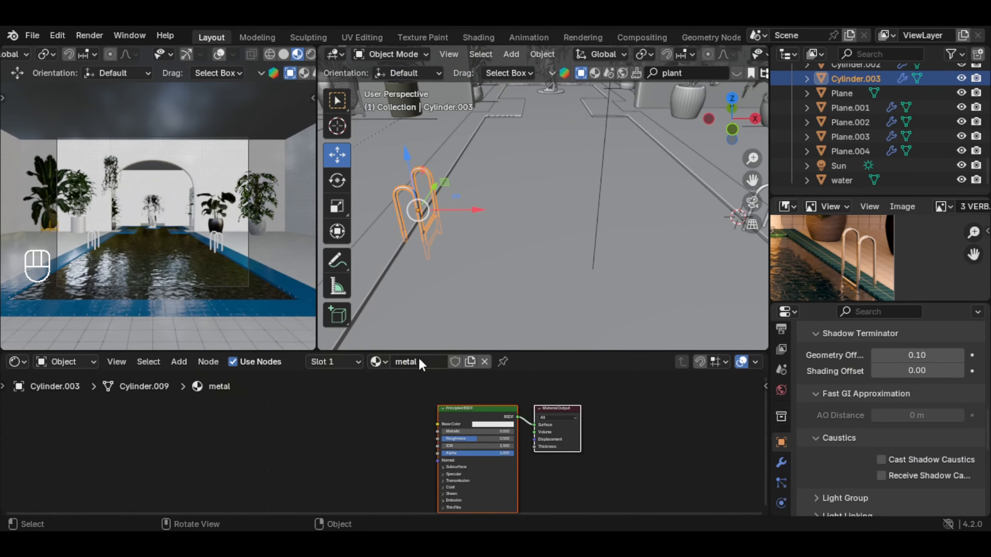
Set the metal material's Metallic to 1.000 and Roughness to 0.027
scroll(495, 450, up, 1)
scroll(495, 451, up, 3)
middle_drag(524, 451, 424, 471)
scroll(424, 471, up, 2)
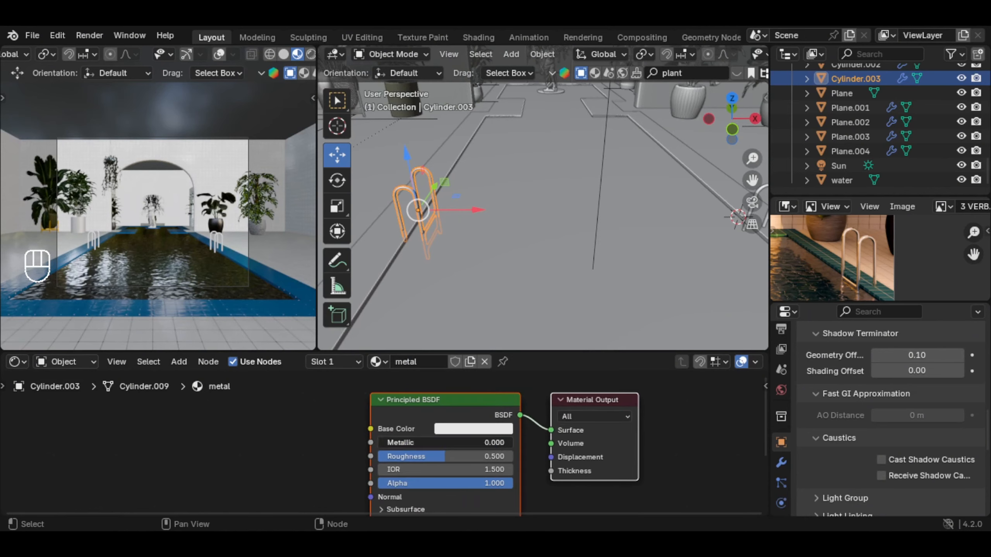
drag(435, 444, 572, 444)
drag(459, 458, 442, 457)
Assign the existing "metal" material to the original ladder and save the file
scroll(632, 242, down, 2)
shift+click(727, 211)
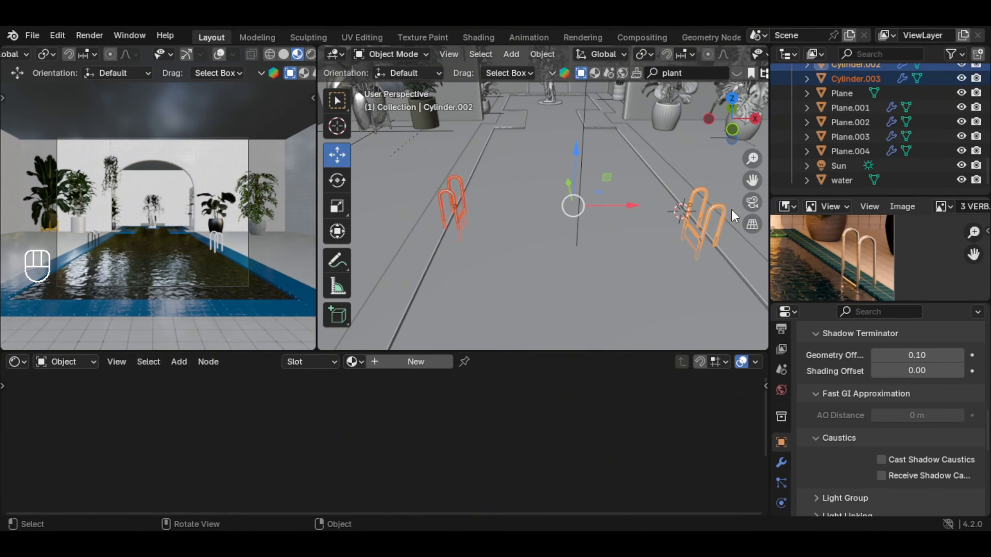
click(706, 184)
click(352, 362)
text(met)
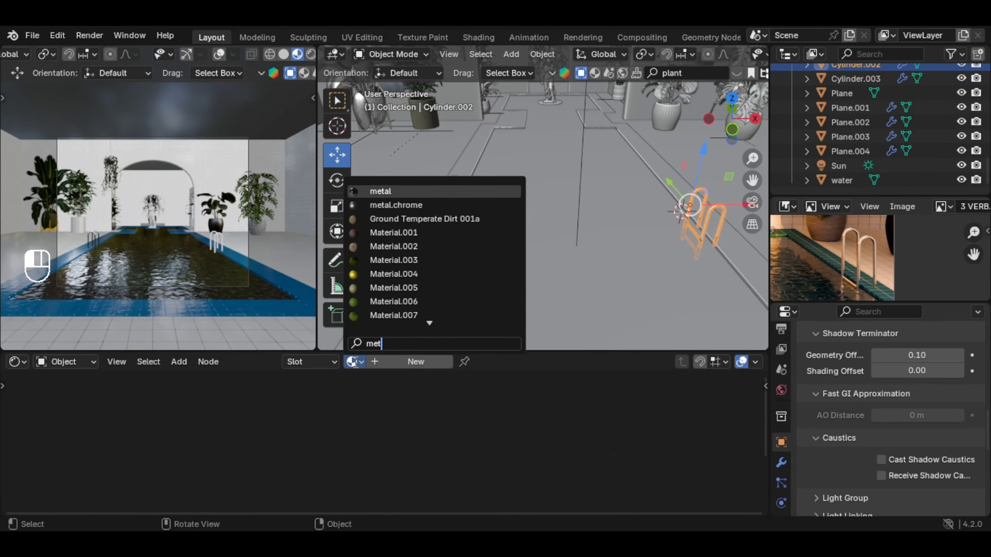
key(Return)
key(ctrl+s)
Show the camera view in rendered shading and the main 3D viewport in material preview
scroll(252, 97, up, 1)
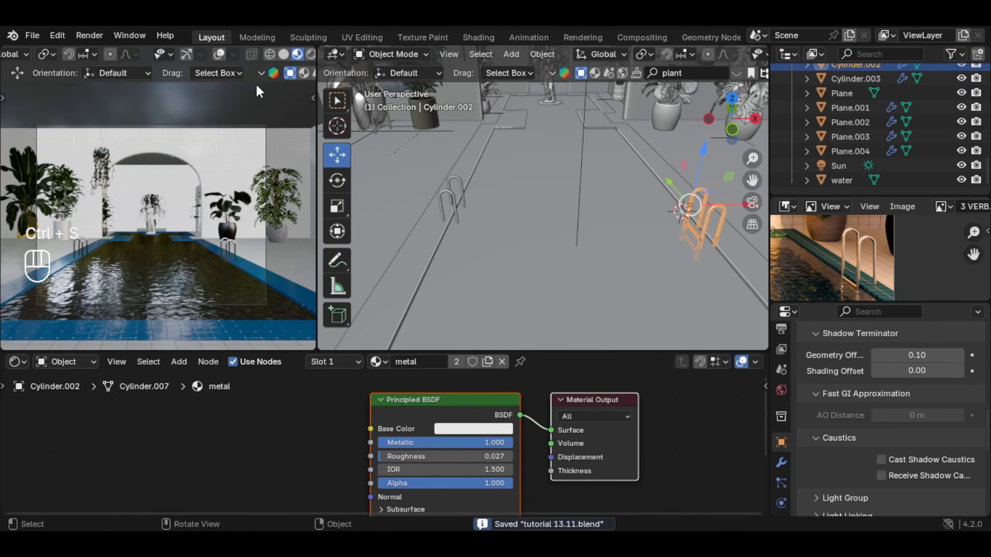
click(310, 54)
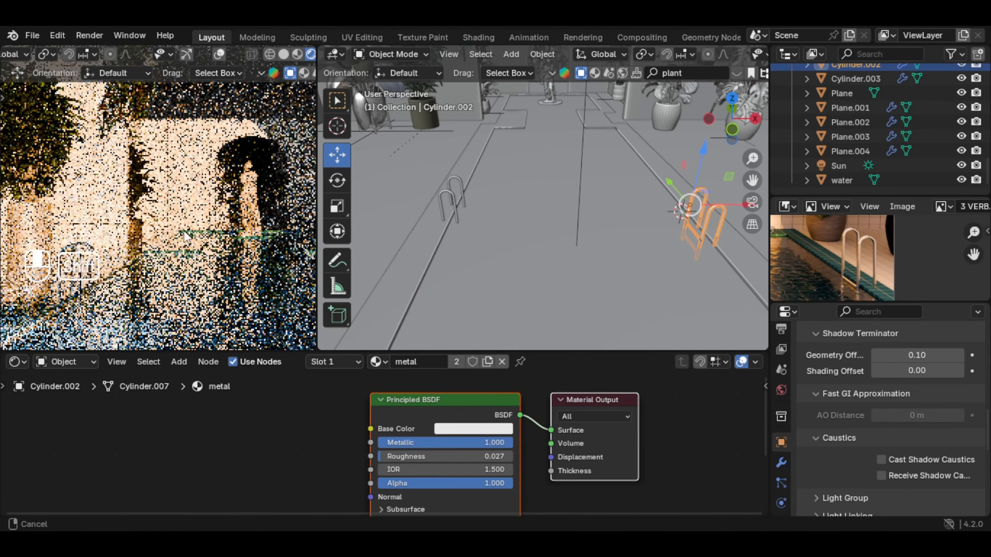
scroll(186, 232, down, 5)
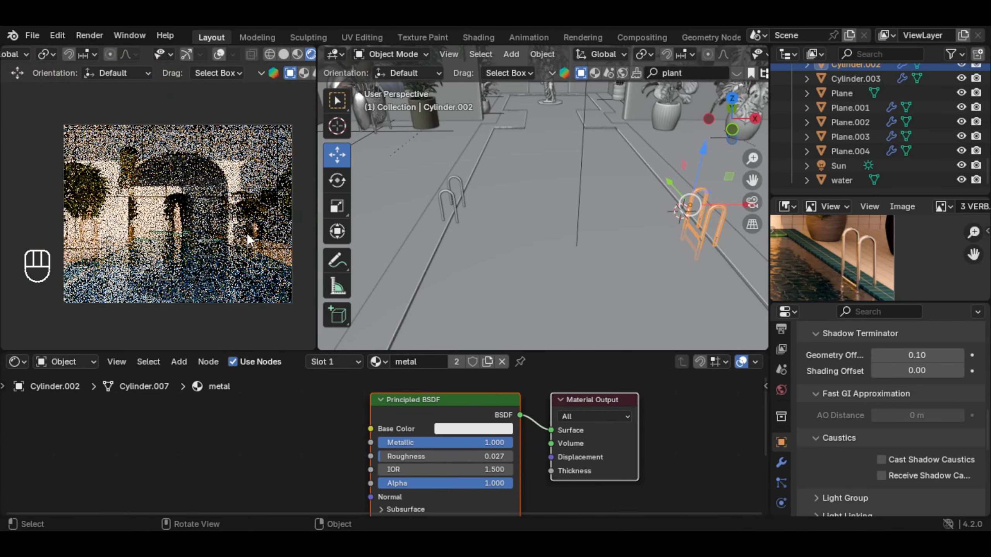
scroll(575, 218, down, 3)
mouse_move(578, 219)
shift+middle_down()
mouse_move(548, 243)
mouse_move(576, 226)
shift+middle_up()
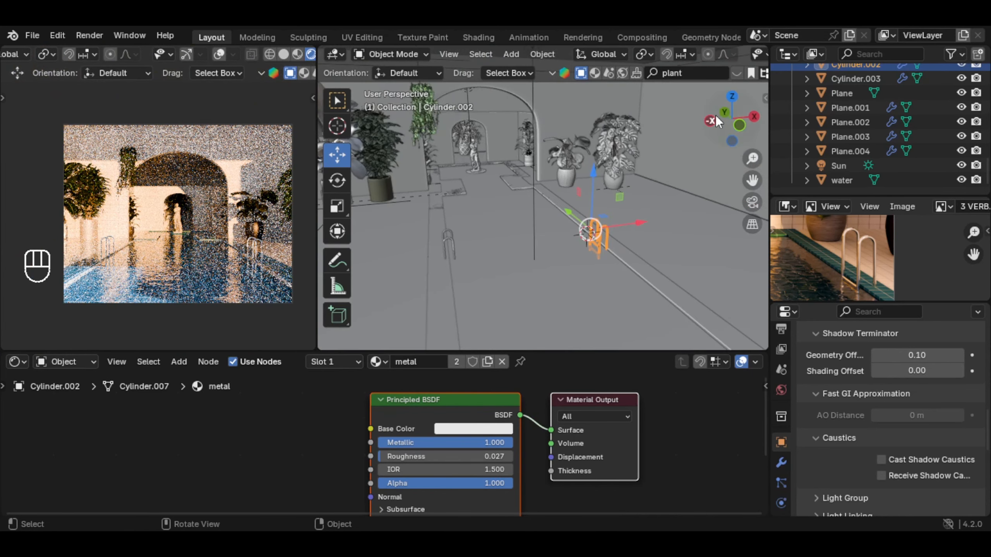
middle_drag(716, 54, 550, 53)
click(728, 54)
shift+middle_drag(536, 186, 548, 217)
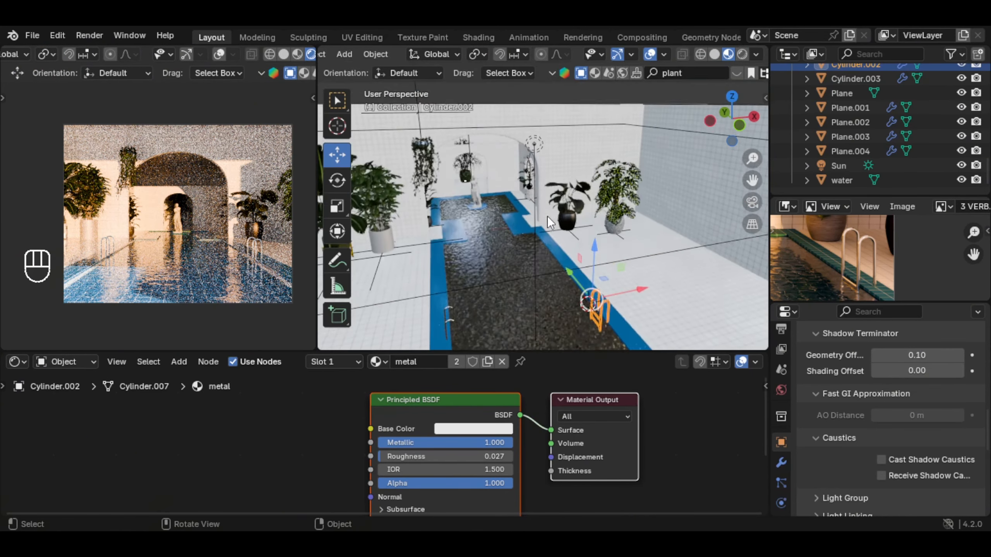
Add a Color Ramp after the Roughness texture in the "tiles blue" material of the colorful pool edges
scroll(548, 216, up, 3)
shift+middle_drag(585, 267, 540, 220)
mouse_move(540, 221)
middle_down()
mouse_move(560, 268)
mouse_move(546, 273)
mouse_move(525, 211)
middle_up()
scroll(496, 266, up, 3)
mouse_move(525, 211)
middle_down()
mouse_move(519, 237)
mouse_move(542, 214)
middle_up()
scroll(542, 214, up, 3)
click(543, 214)
middle_drag(521, 403, 494, 410)
scroll(494, 410, down, 4)
middle_drag(432, 453, 474, 416)
scroll(452, 424, down, 1)
scroll(473, 418, down, 1)
key(shift+a)
text(co)
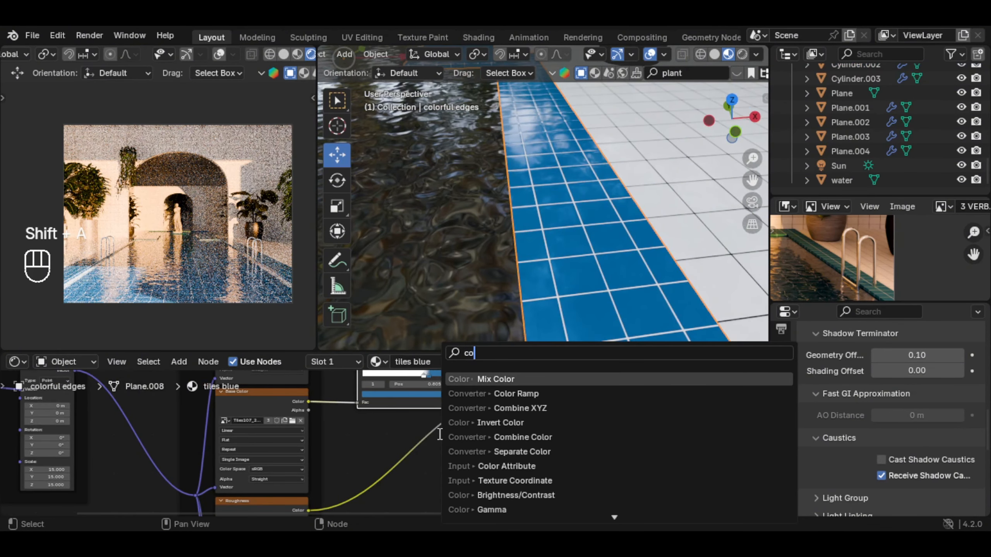
text(lorr)
key(Return)
click(387, 421)
Move the white stop of the roughness Color Ramp to position 0.173
middle_drag(437, 457, 471, 417)
scroll(472, 417, up, 7)
middle_drag(547, 275, 539, 248)
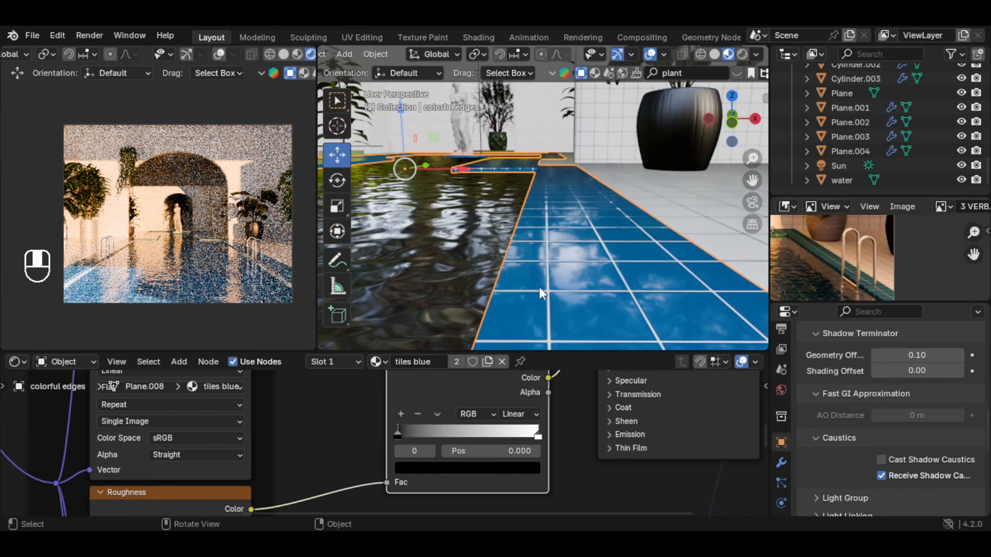
mouse_move(406, 434)
mouse_down()
mouse_move(481, 431)
mouse_move(396, 434)
mouse_up()
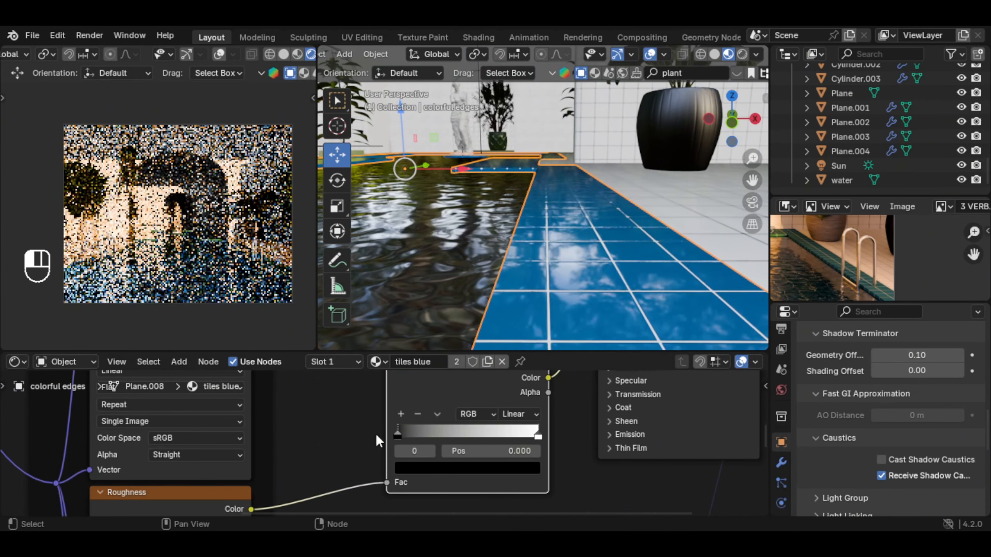
drag(523, 437, 437, 442)
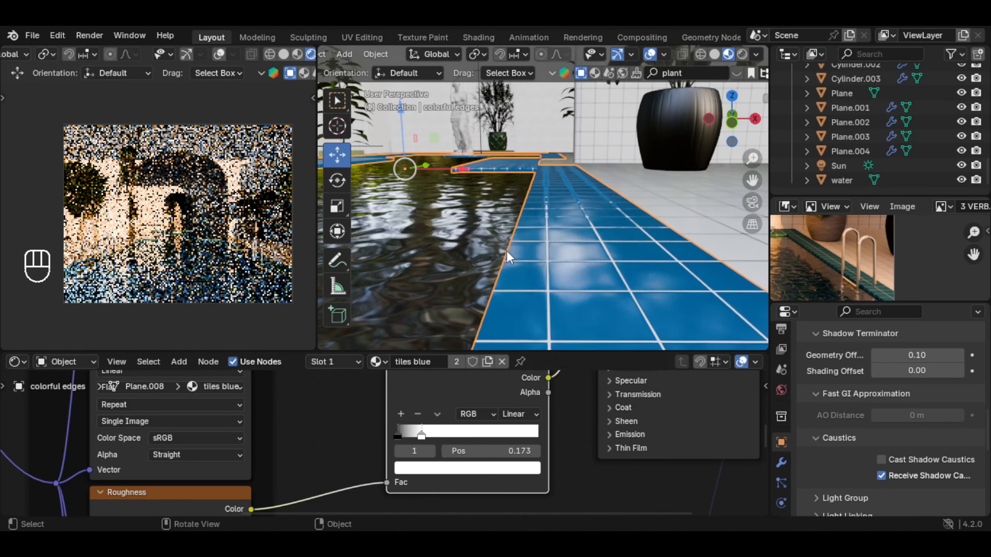
middle_drag(507, 251, 595, 234)
shift+middle_drag(270, 278, 240, 283)
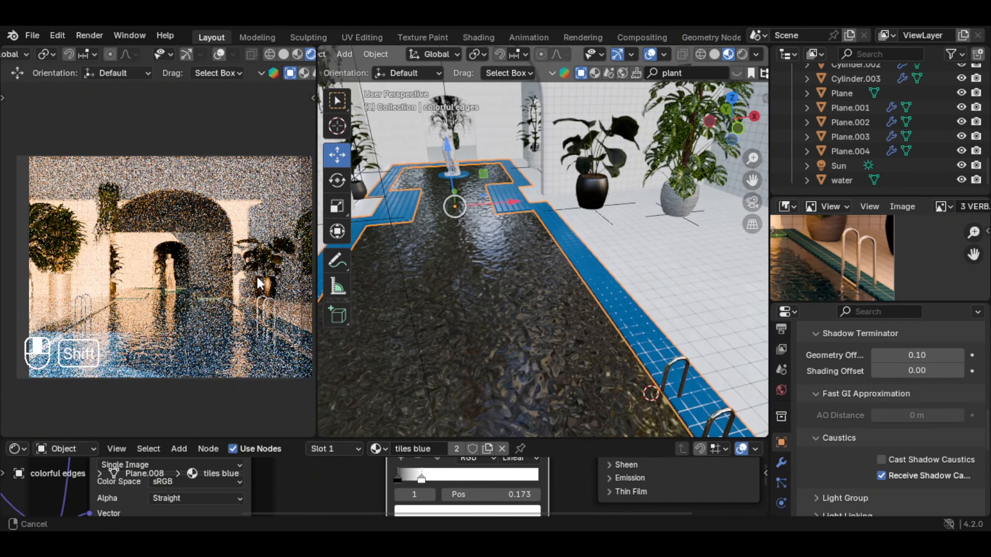
middle_drag(544, 203, 488, 280)
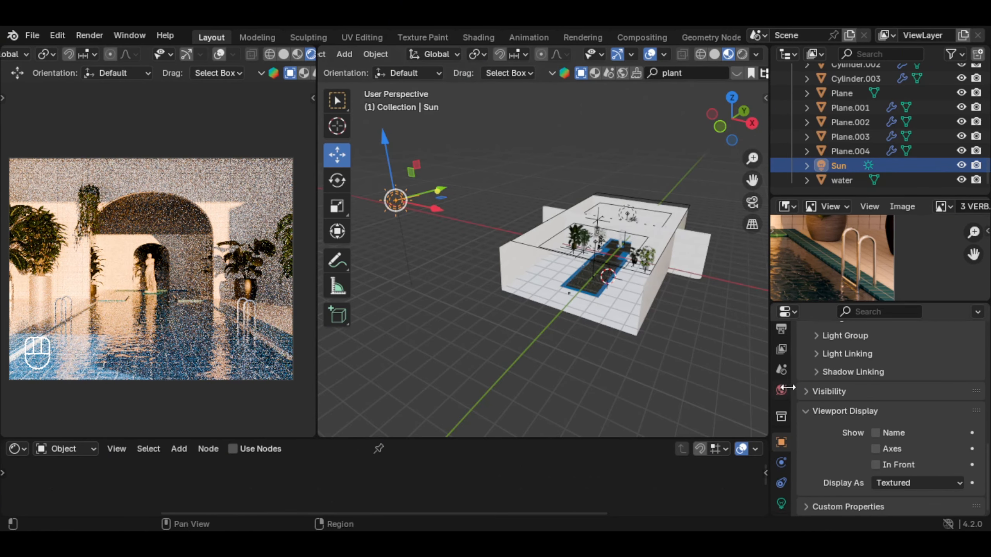
Check the chosen render engine and compute device in the scene's render settings
scroll(792, 380, up, 10)
scroll(787, 360, up, 3)
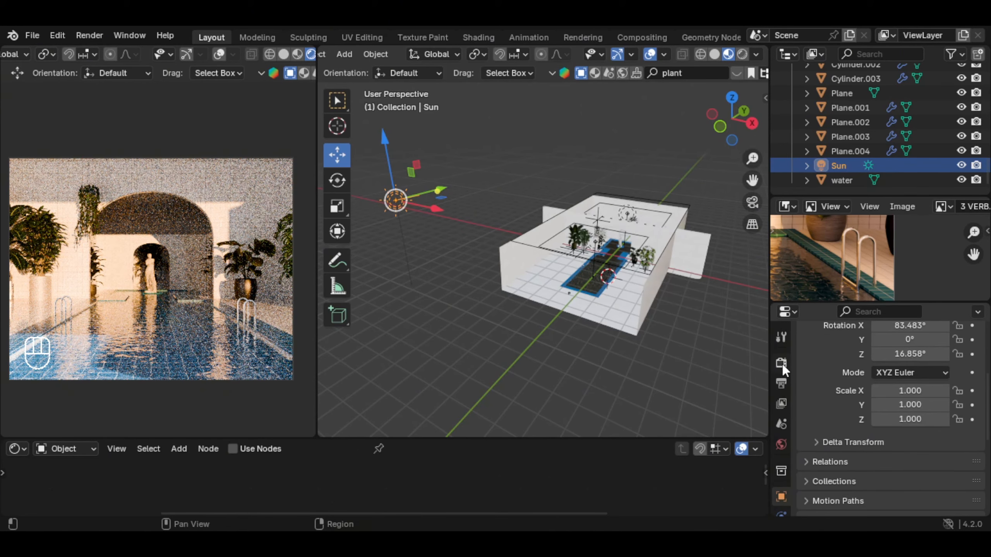
click(781, 363)
scroll(818, 398, up, 5)
click(904, 361)
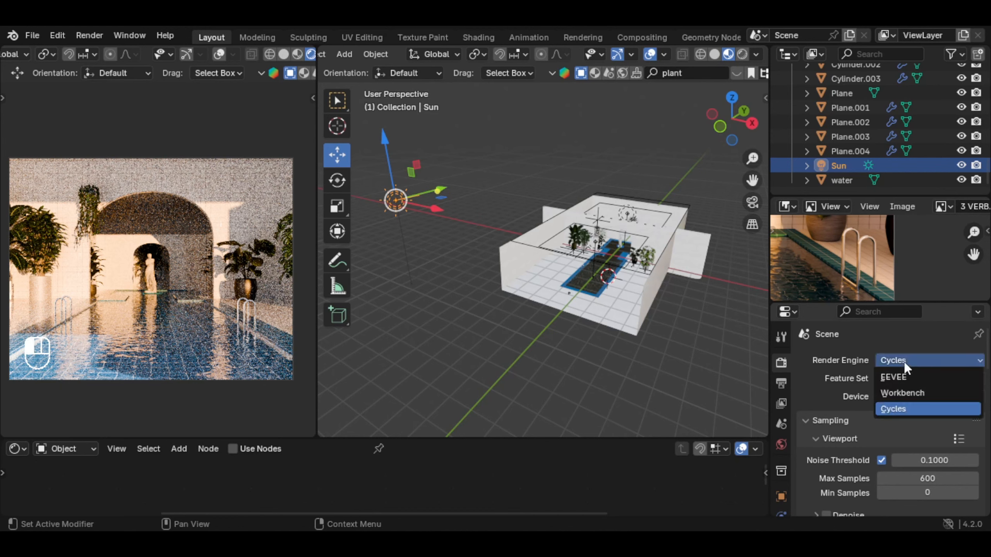
scroll(908, 360, down, 1)
click(940, 370)
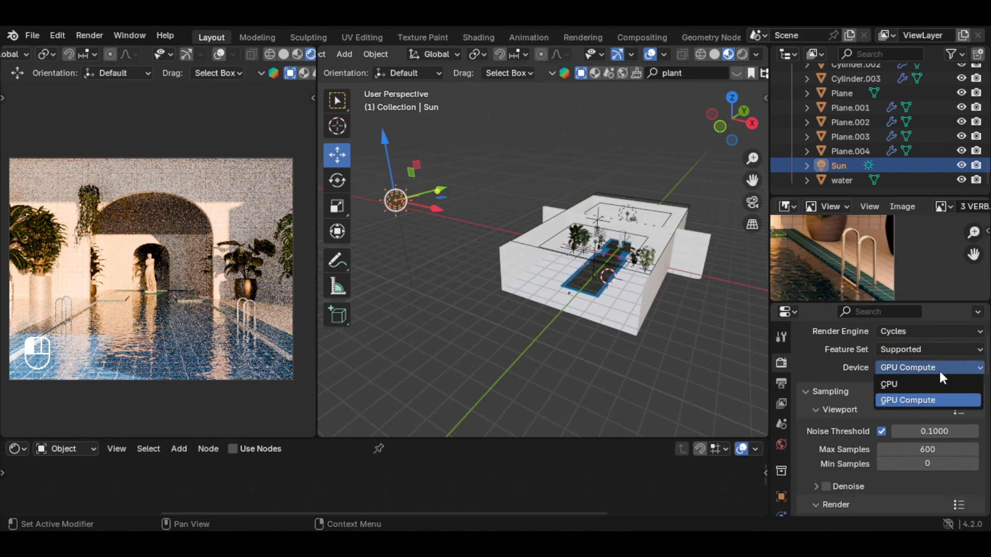
Set the final render's Max Samples to 300
scroll(944, 363, down, 5)
click(939, 401)
text(3)
double_click(919, 400)
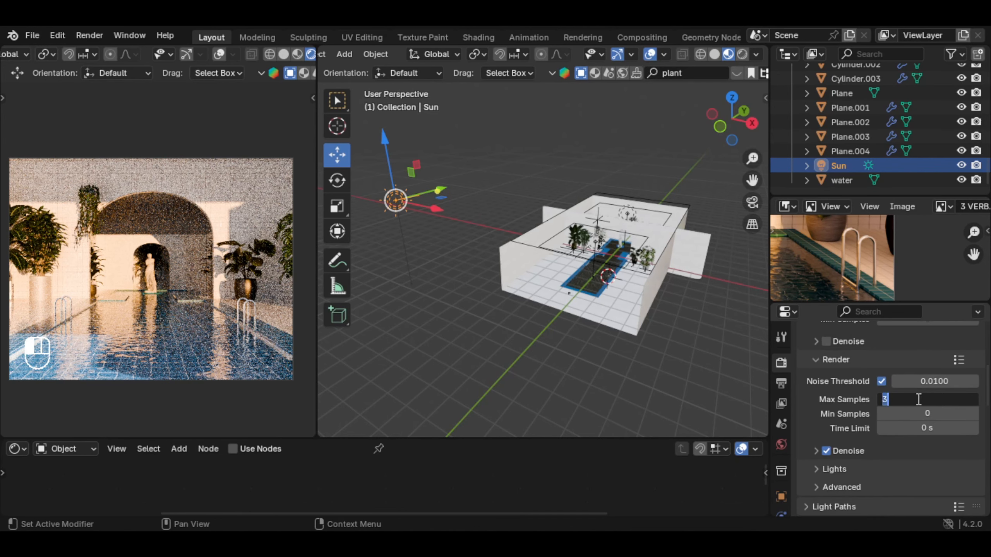
text(300)
key(Return)
Examine the final render's denoising options and the performance memory settings
scroll(849, 394, down, 3)
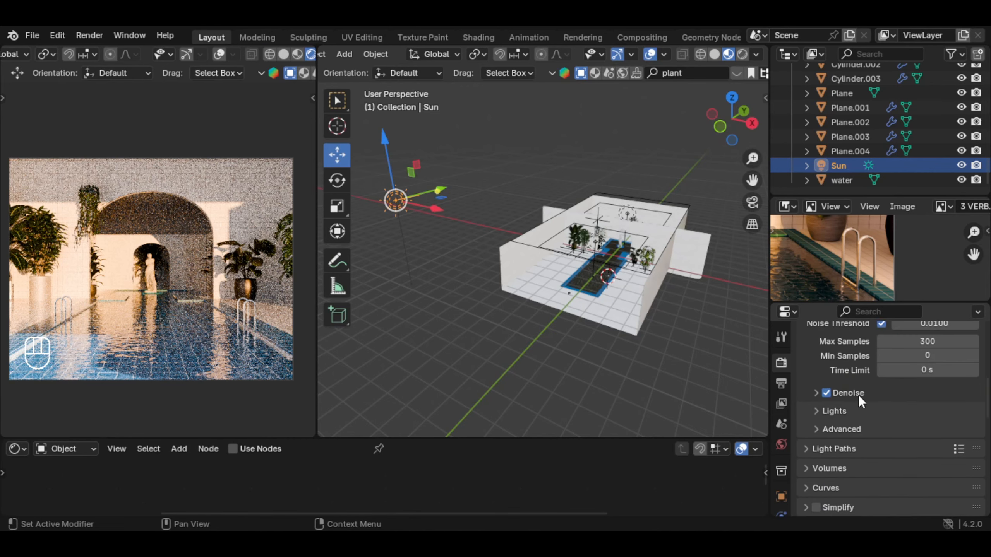
click(857, 396)
scroll(906, 416, down, 3)
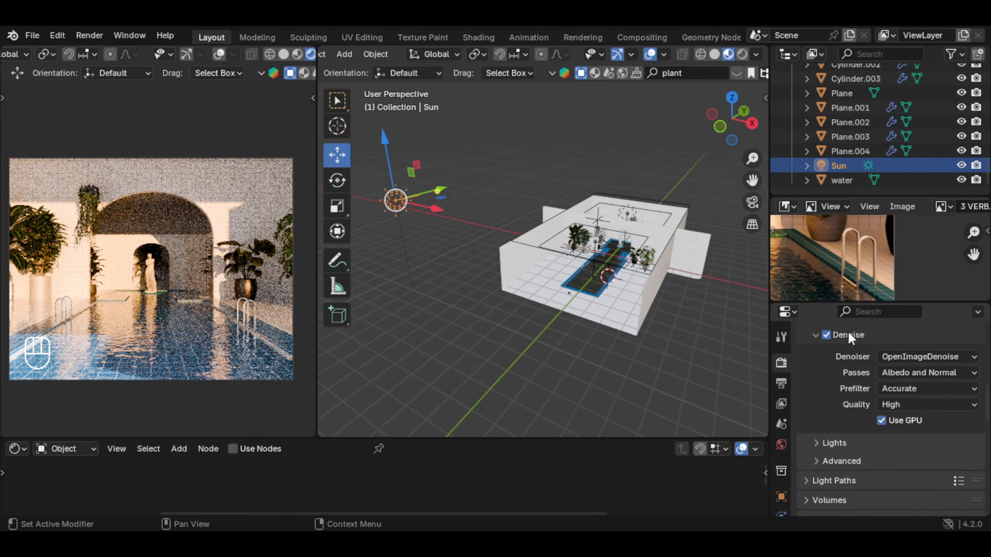
scroll(850, 338, down, 8)
click(850, 369)
scroll(915, 446, down, 5)
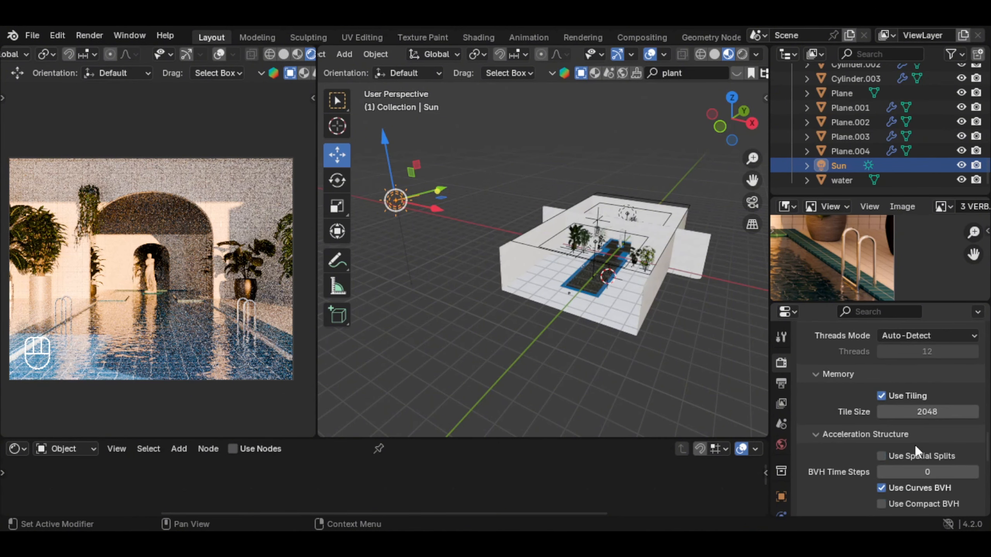
Enable spatial splits, compact BVH and persistent data in the scene's render performance settings
click(884, 428)
scroll(892, 468, down, 2)
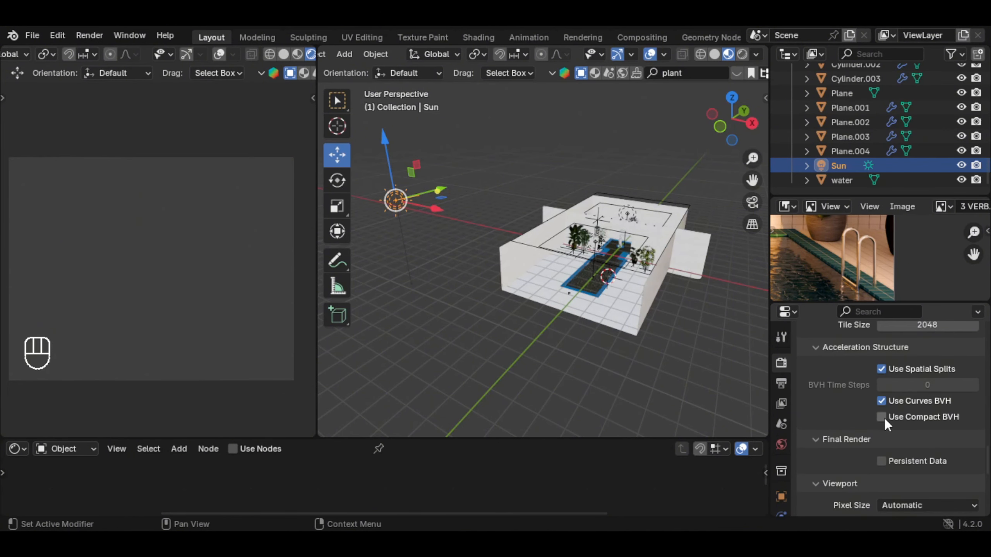
click(881, 461)
scroll(925, 401, down, 6)
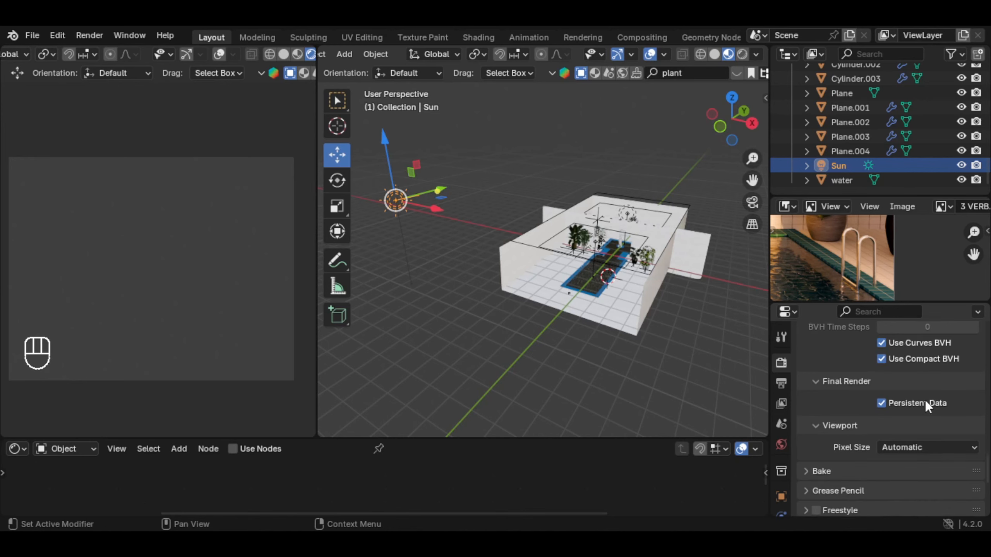
Check the View Transform and Look choices in the scene's color management settings
scroll(886, 371, up, 2)
scroll(925, 401, down, 2)
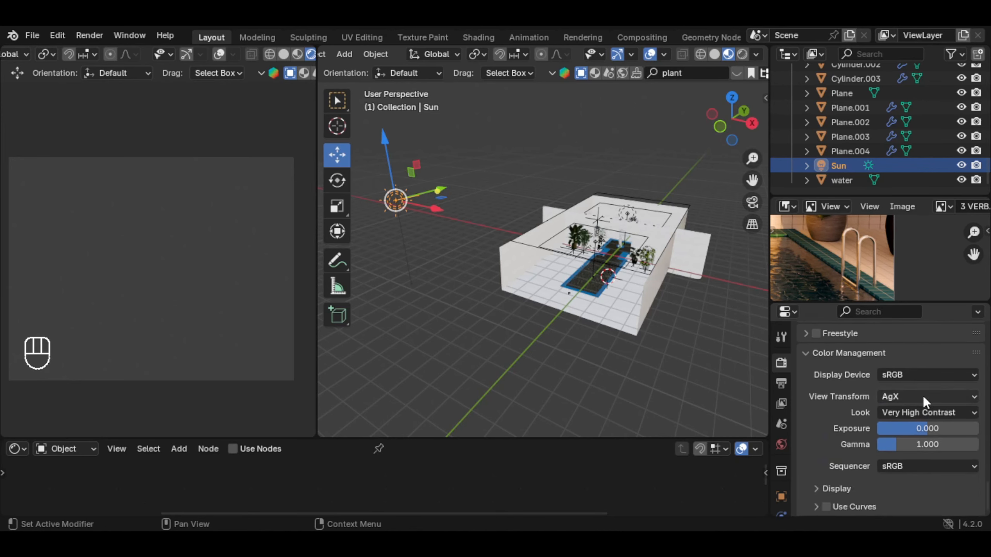
click(930, 396)
click(927, 397)
click(929, 415)
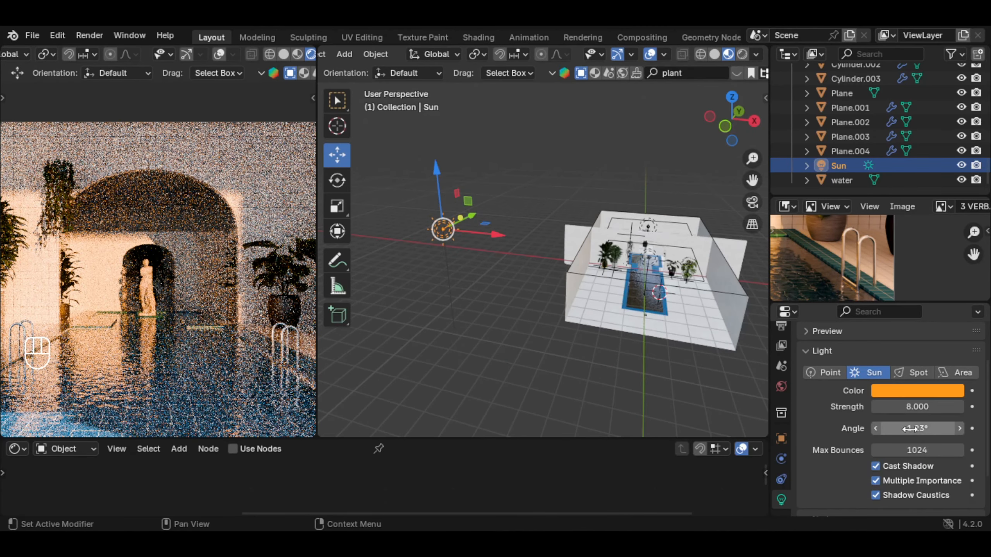
Set the sun light's strength to 10 and its angle to 2.1°, and render the image
drag(918, 428, 934, 428)
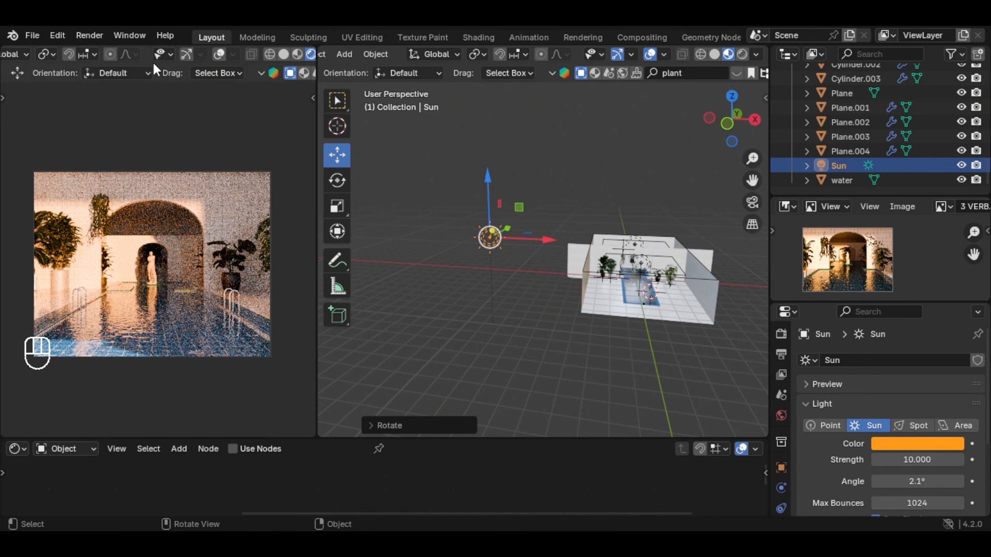
click(90, 34)
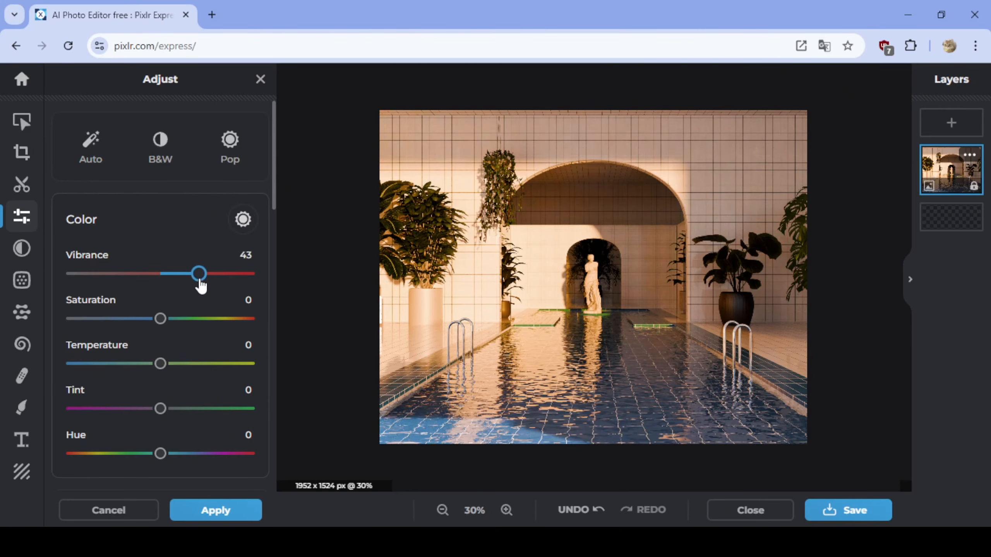
Switch to Pixlr Express and set the rendered image's brightness to 18 and dehaze to 14
scroll(178, 250, down, 5)
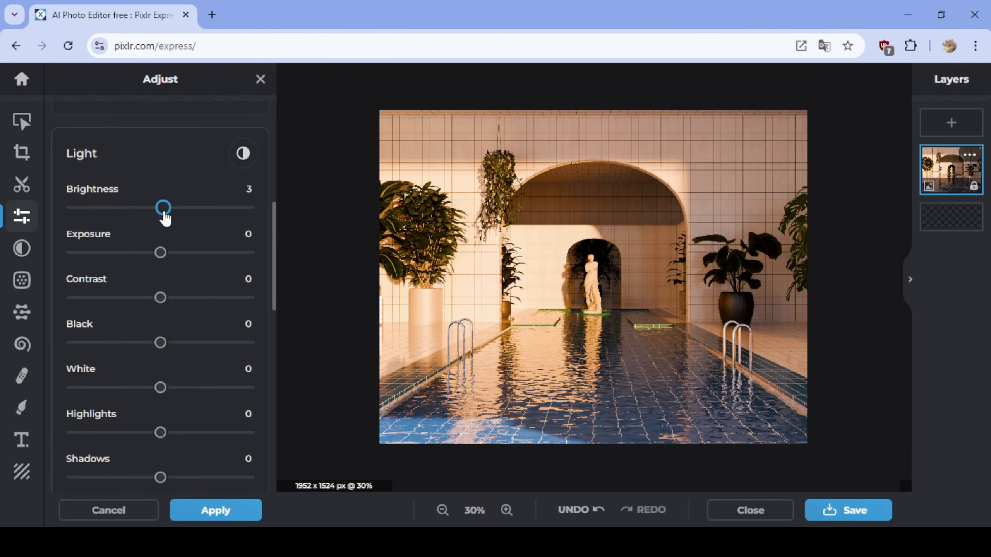
drag(167, 213, 175, 213)
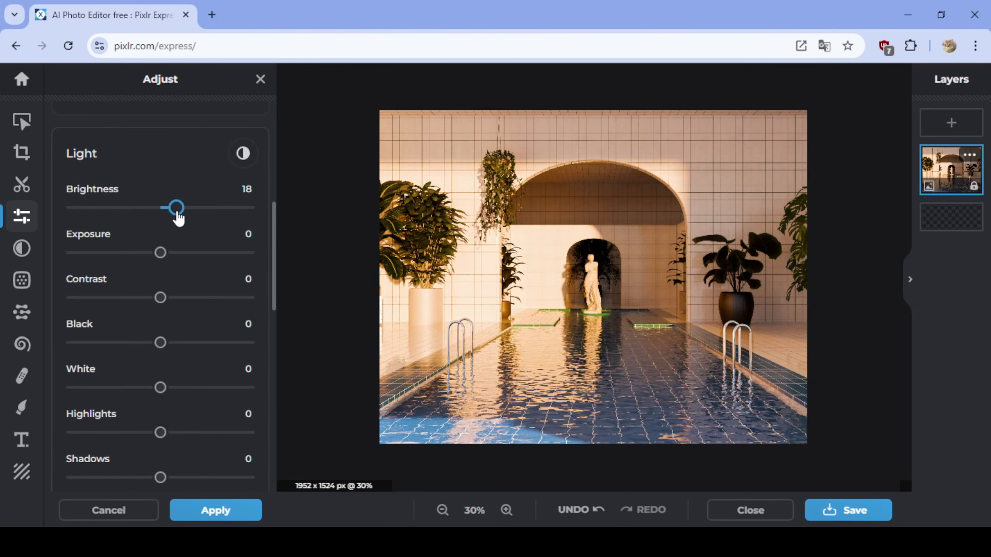
scroll(70, 266, down, 5)
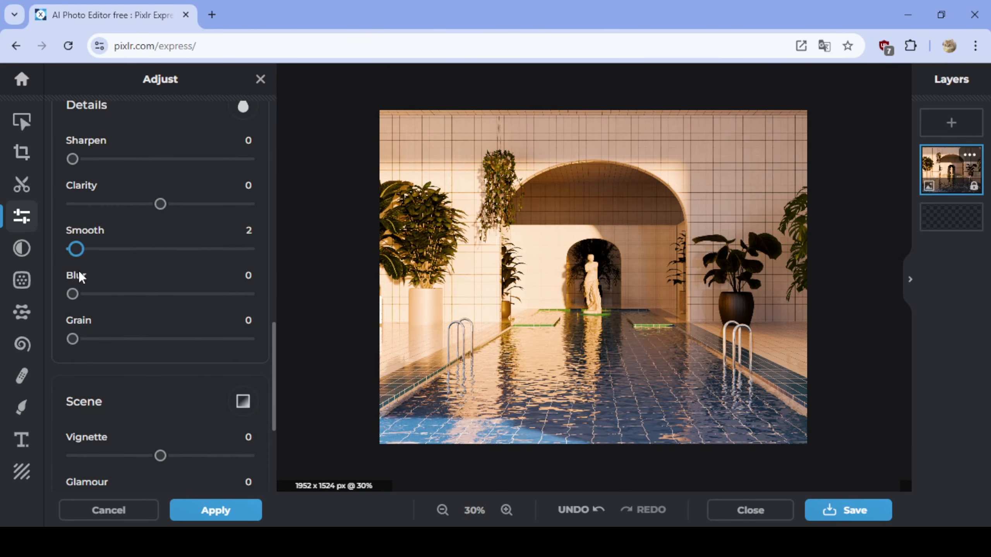
scroll(80, 414, down, 5)
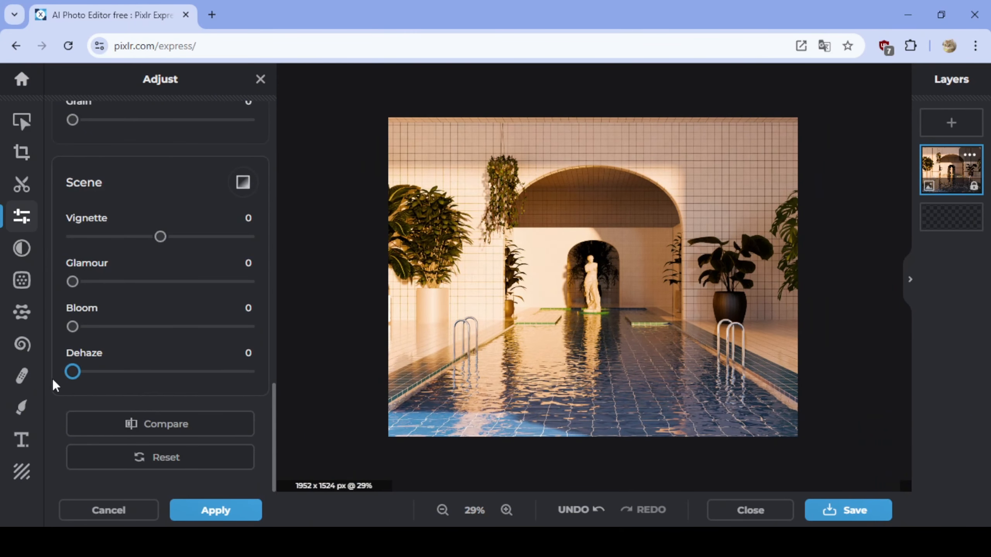
drag(99, 386, 100, 387)
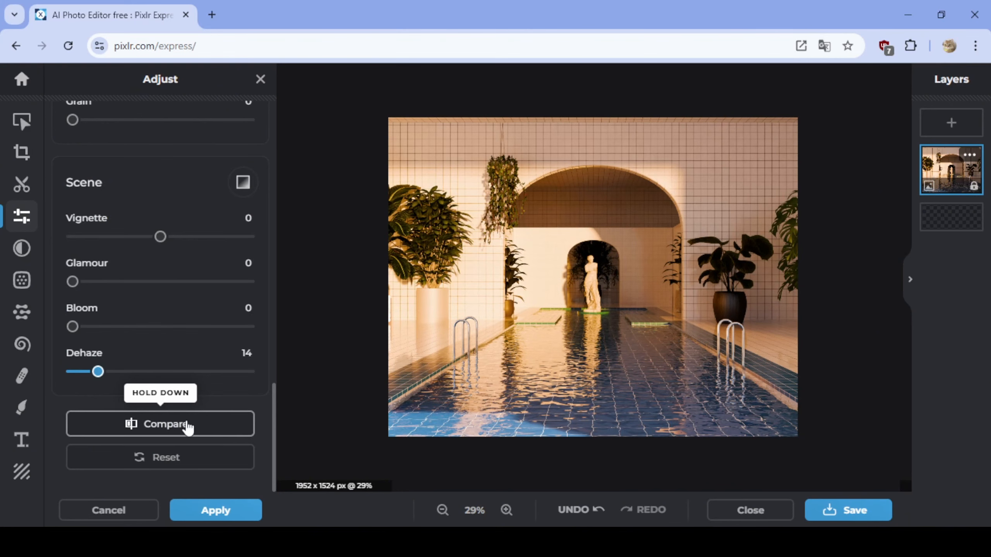
Compare the adjusted pool render with its original version and examine the whole image
click(188, 428)
click(189, 428)
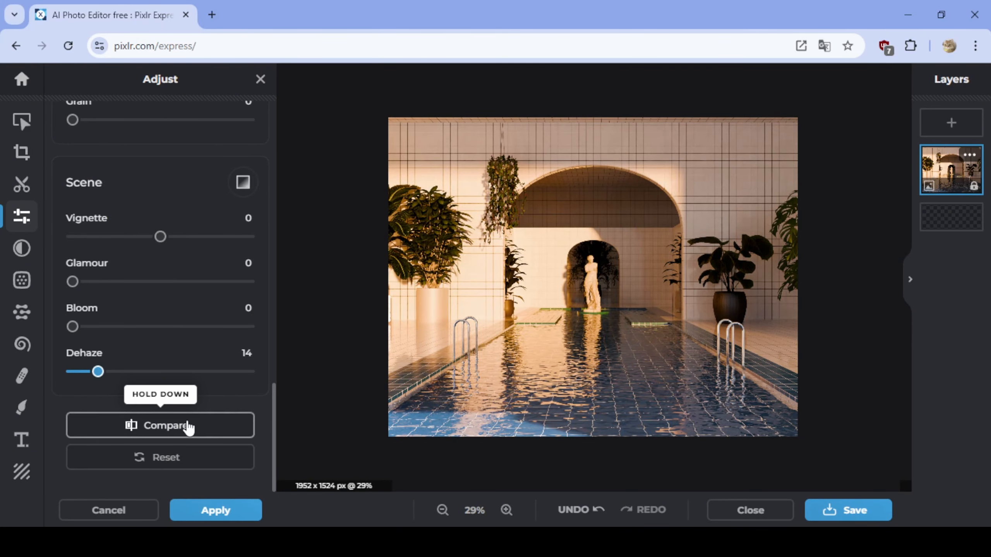
scroll(679, 284, up, 1)
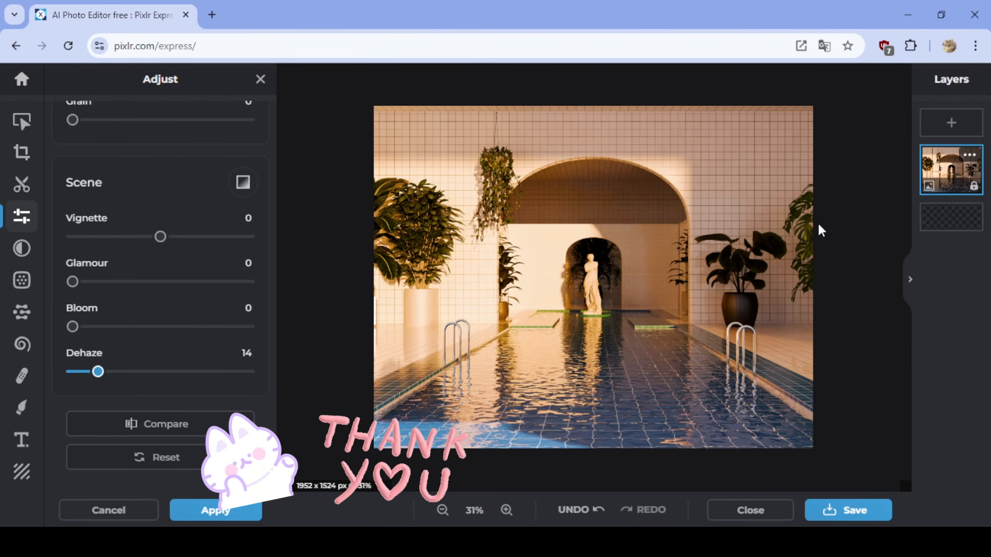
scroll(776, 230, up, 3)
scroll(765, 225, down, 3)
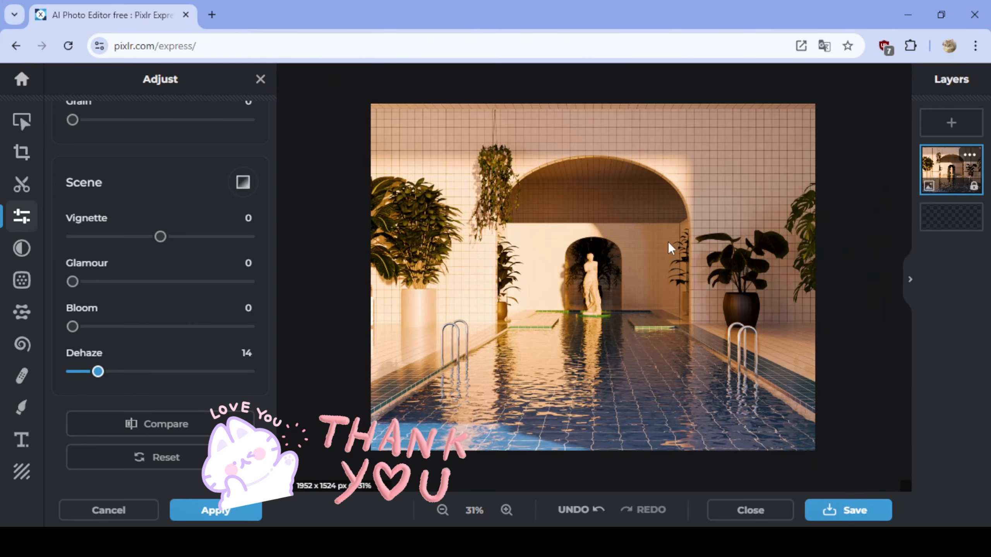